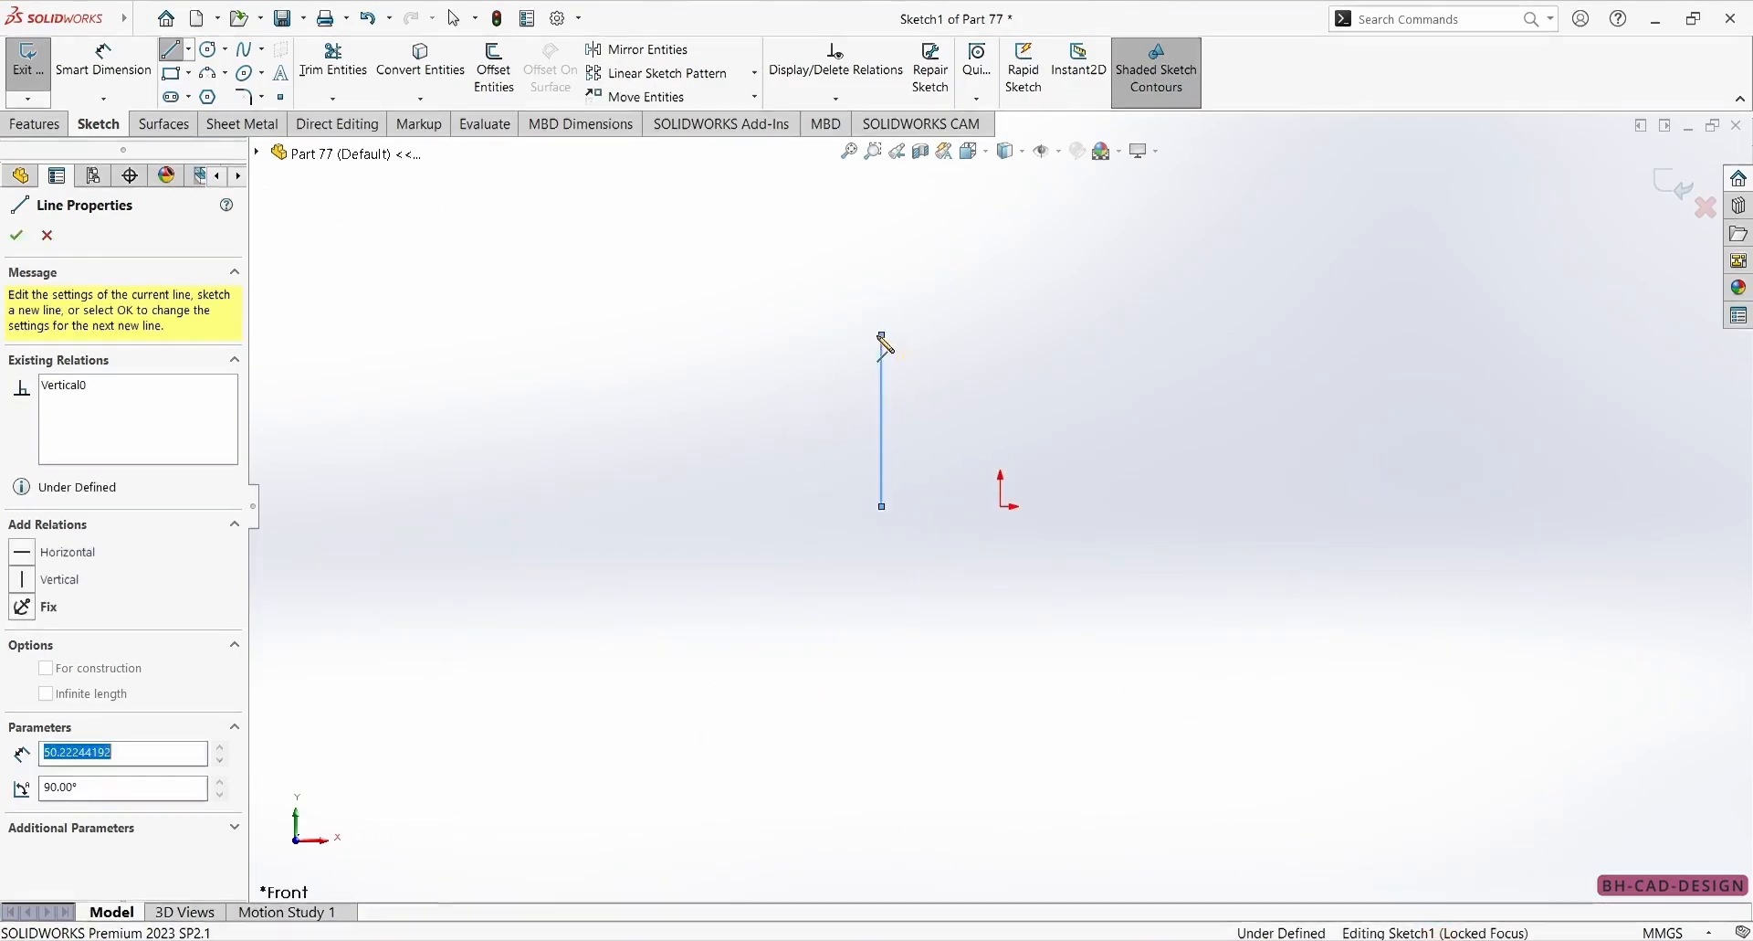
Sketch an open arch on the Front plane: vertical sides about 50 mm long joined by two tangent side arcs and a small rounded top arc.
{"action": "left_click", "coordinate": [918, 388]}
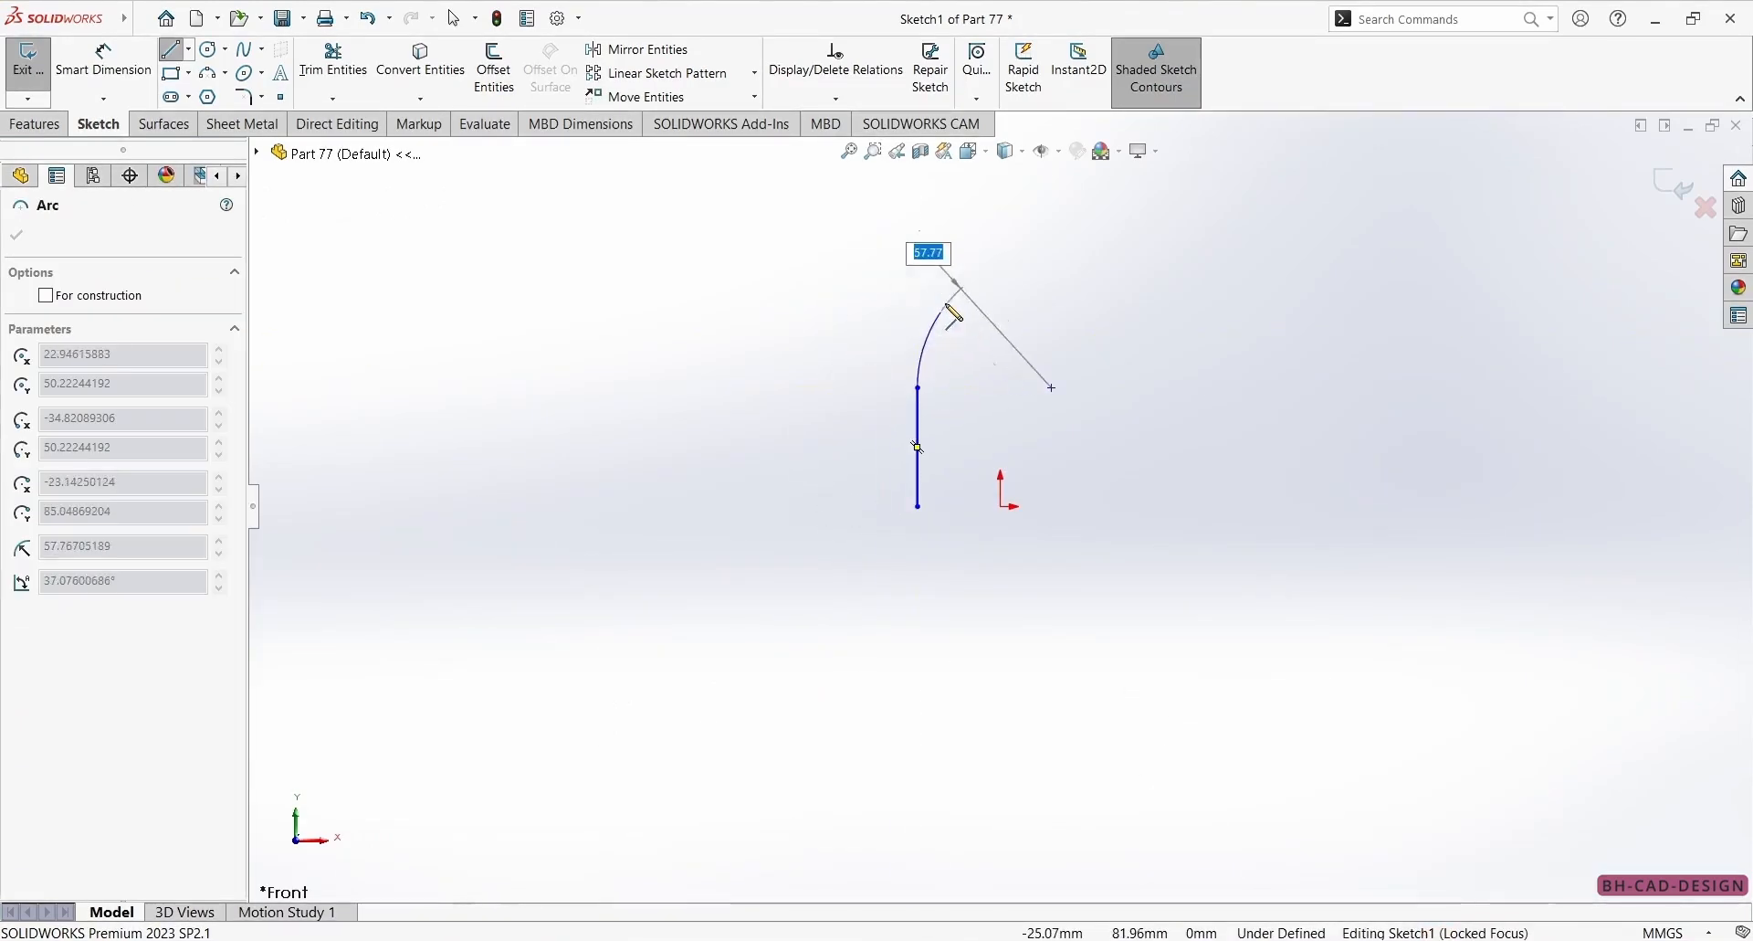
{"action": "left_click", "coordinate": [984, 198]}
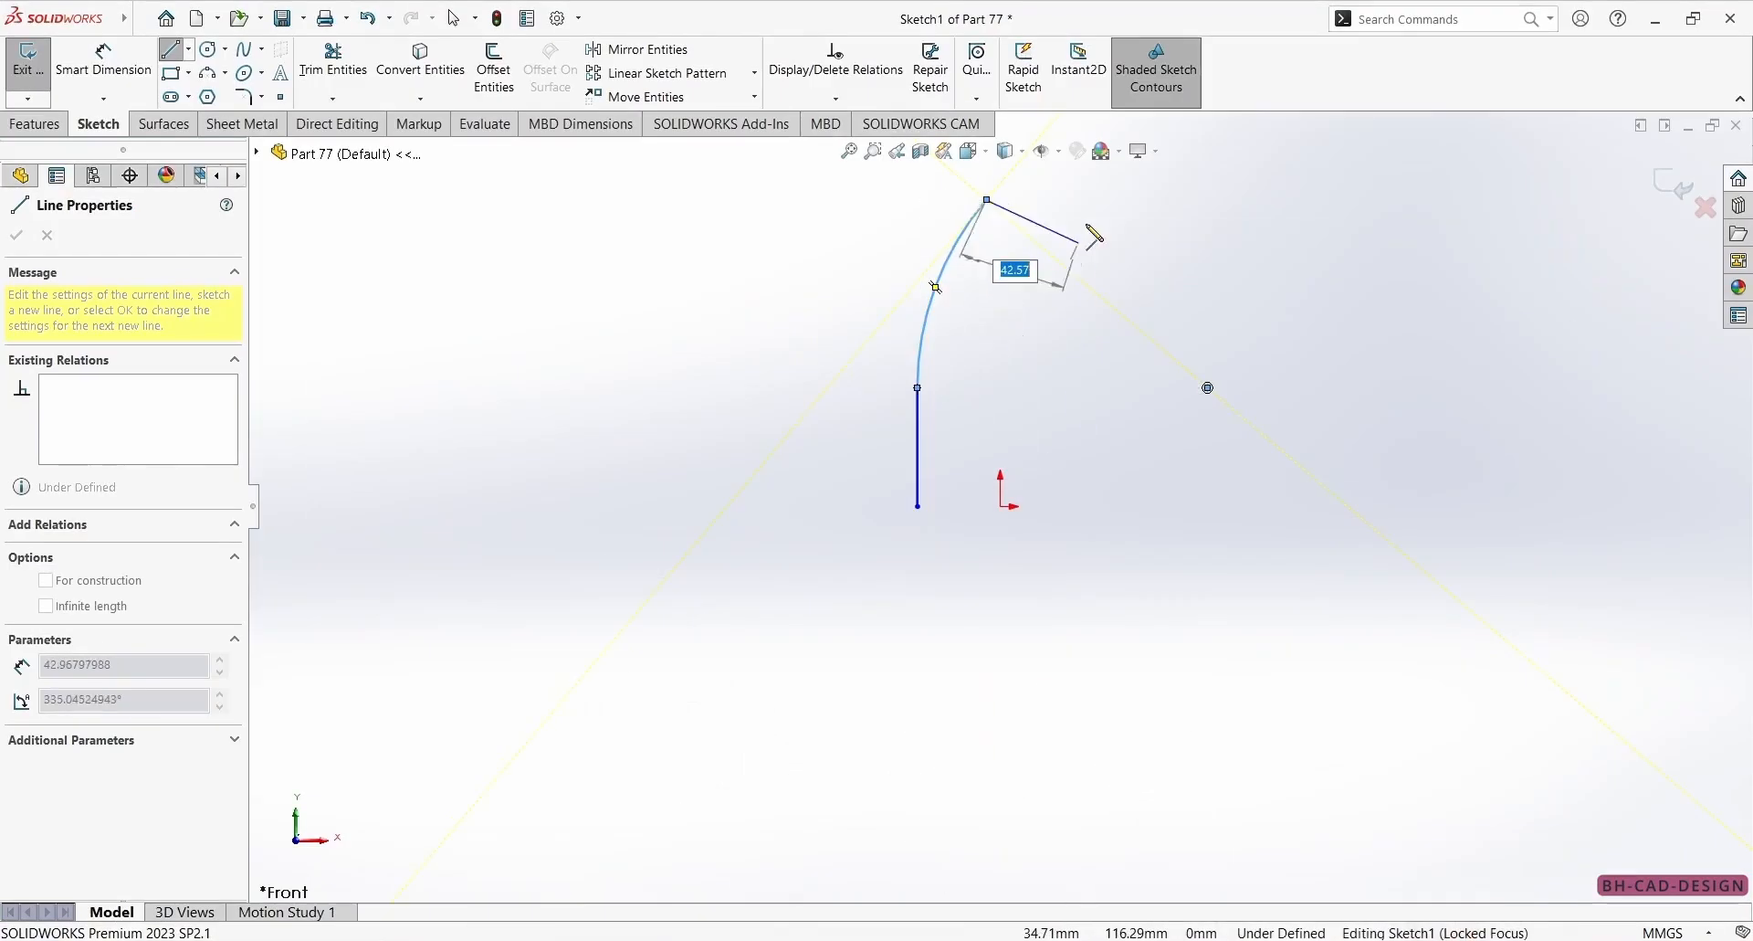
{"action": "left_click", "coordinate": [1047, 197]}
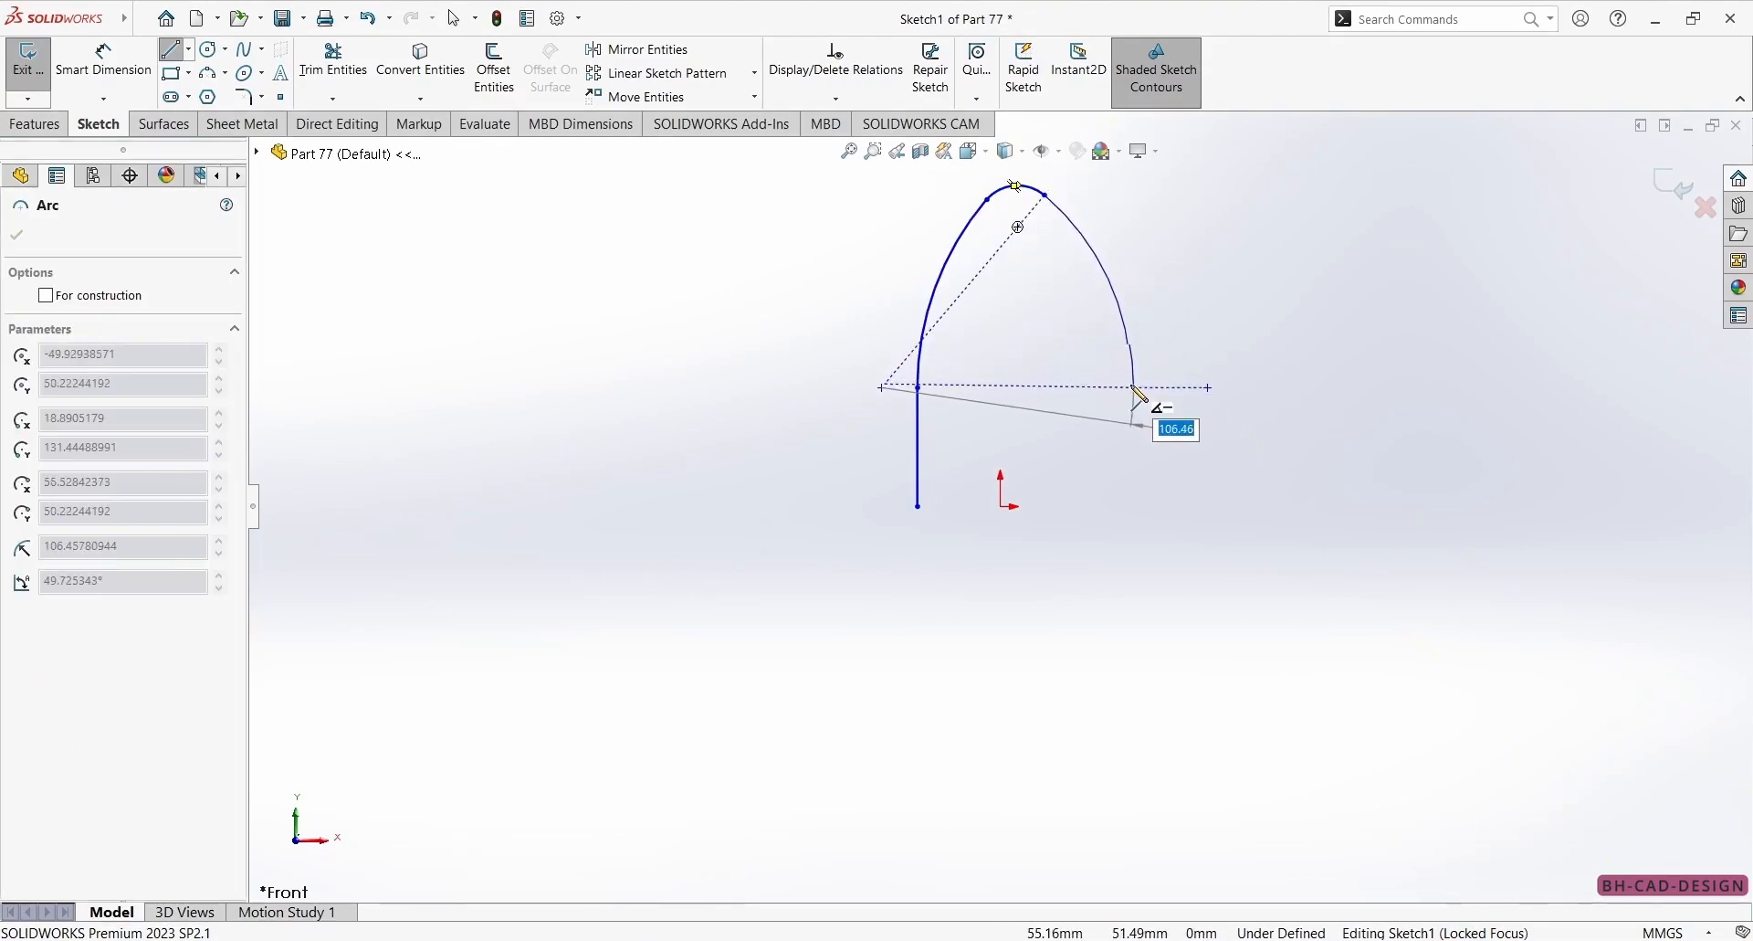
{"action": "left_click", "coordinate": [1135, 388]}
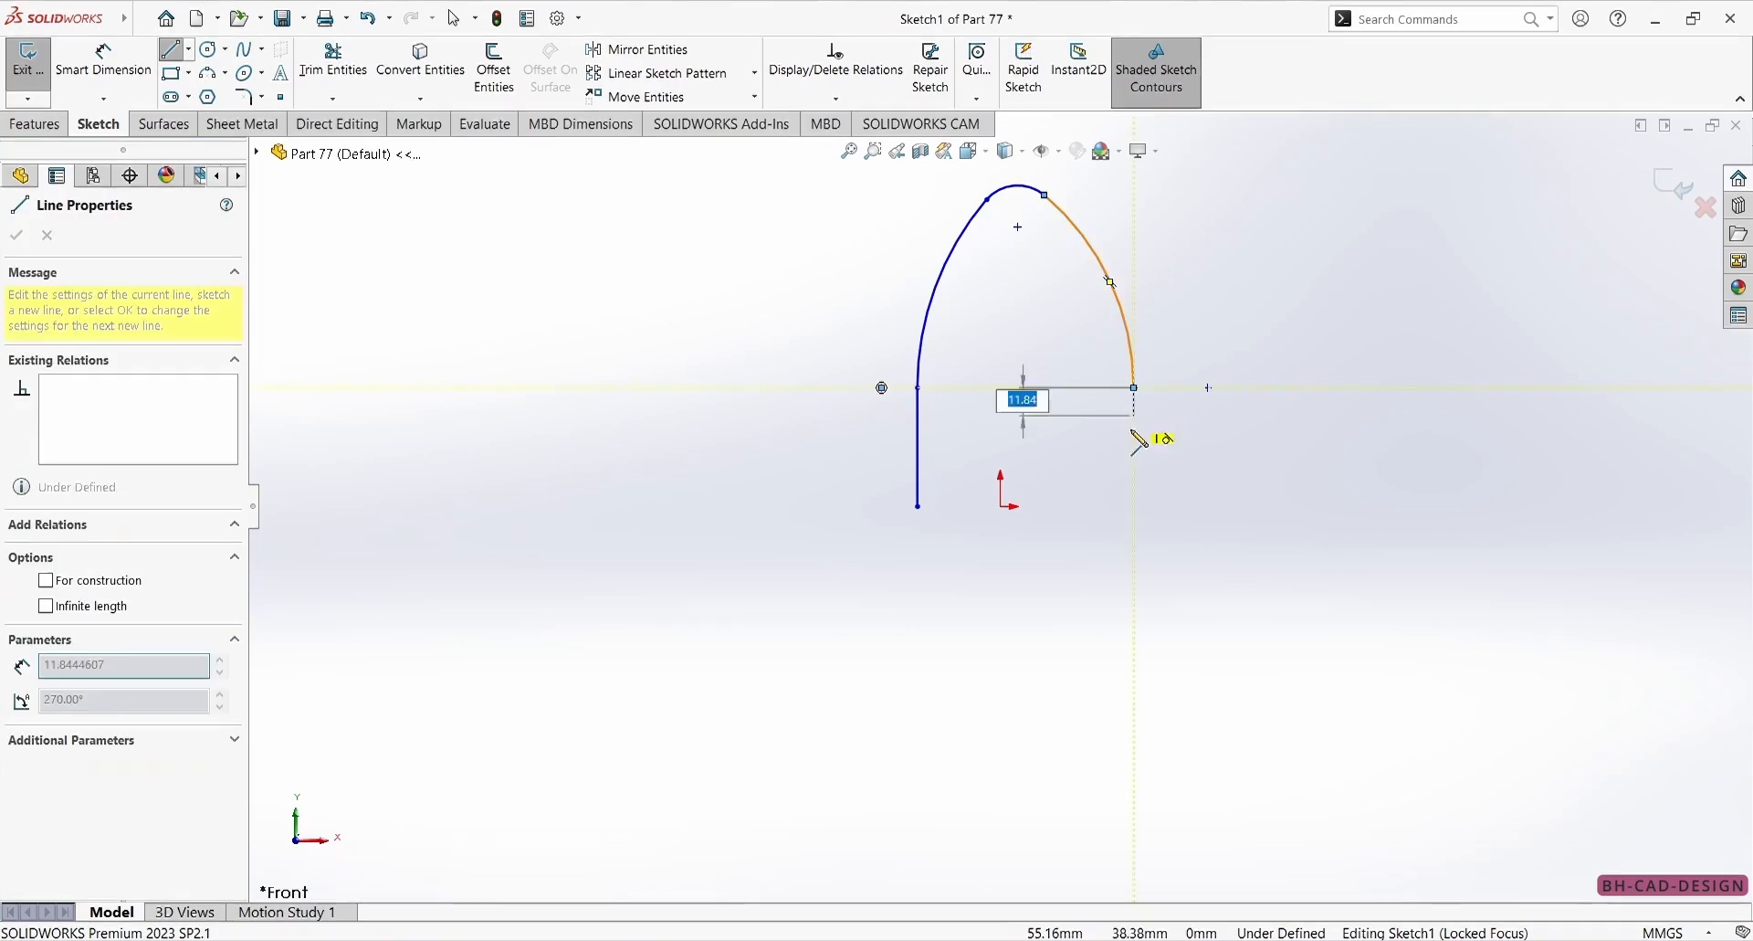
{"action": "left_click", "coordinate": [1135, 505]}
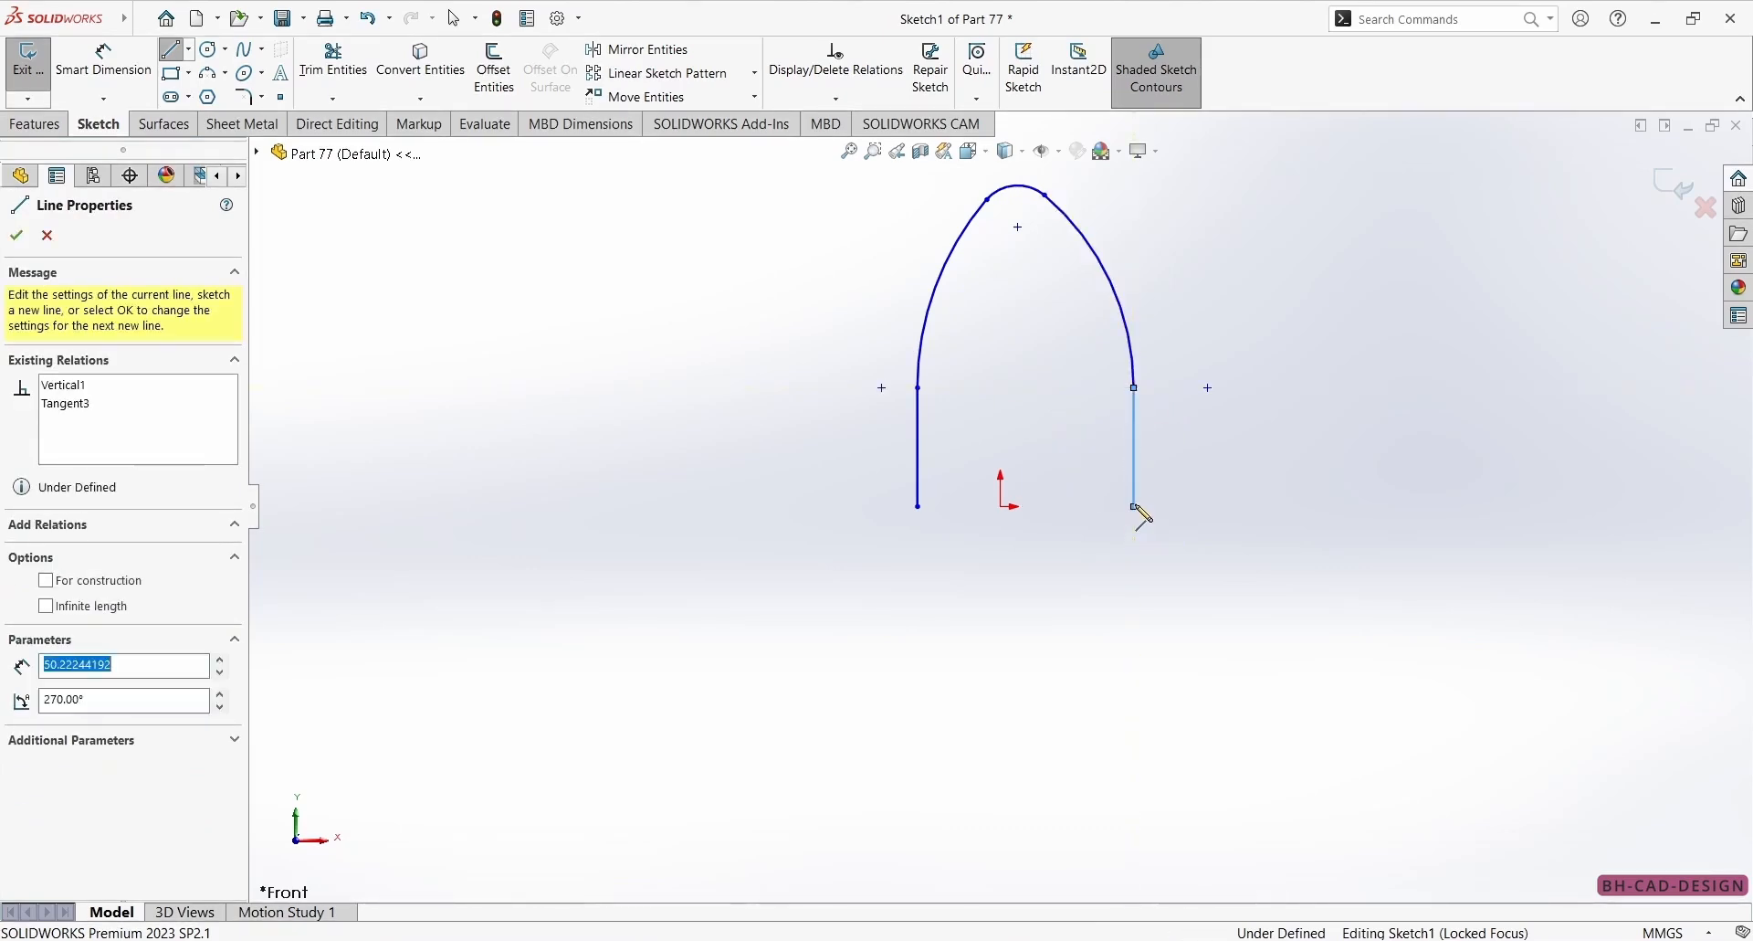
{"action": "key", "text": "Escape"}
Draw a vertical centerline about 210 mm long upward from the origin, through the arch.
{"action": "left_click", "coordinate": [189, 50]}
{"action": "left_click", "coordinate": [212, 93]}
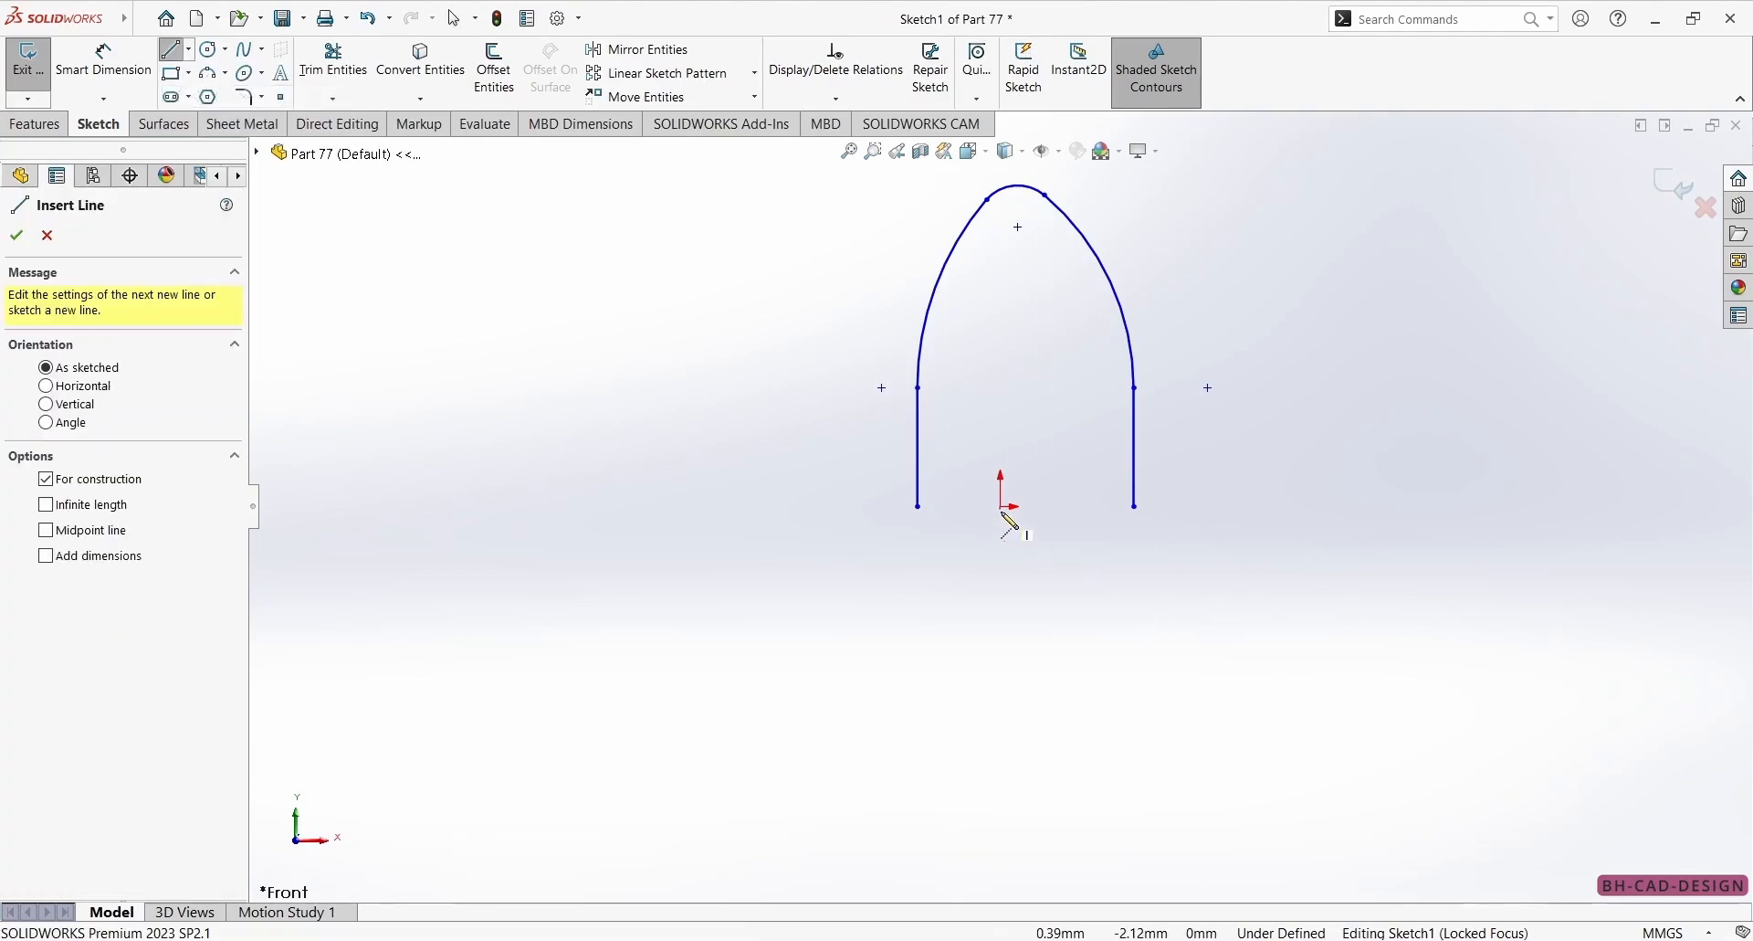
{"action": "left_click", "coordinate": [1002, 505]}
{"action": "scroll", "coordinate": [1001, 505], "scroll_direction": "up", "scroll_amount": 3}
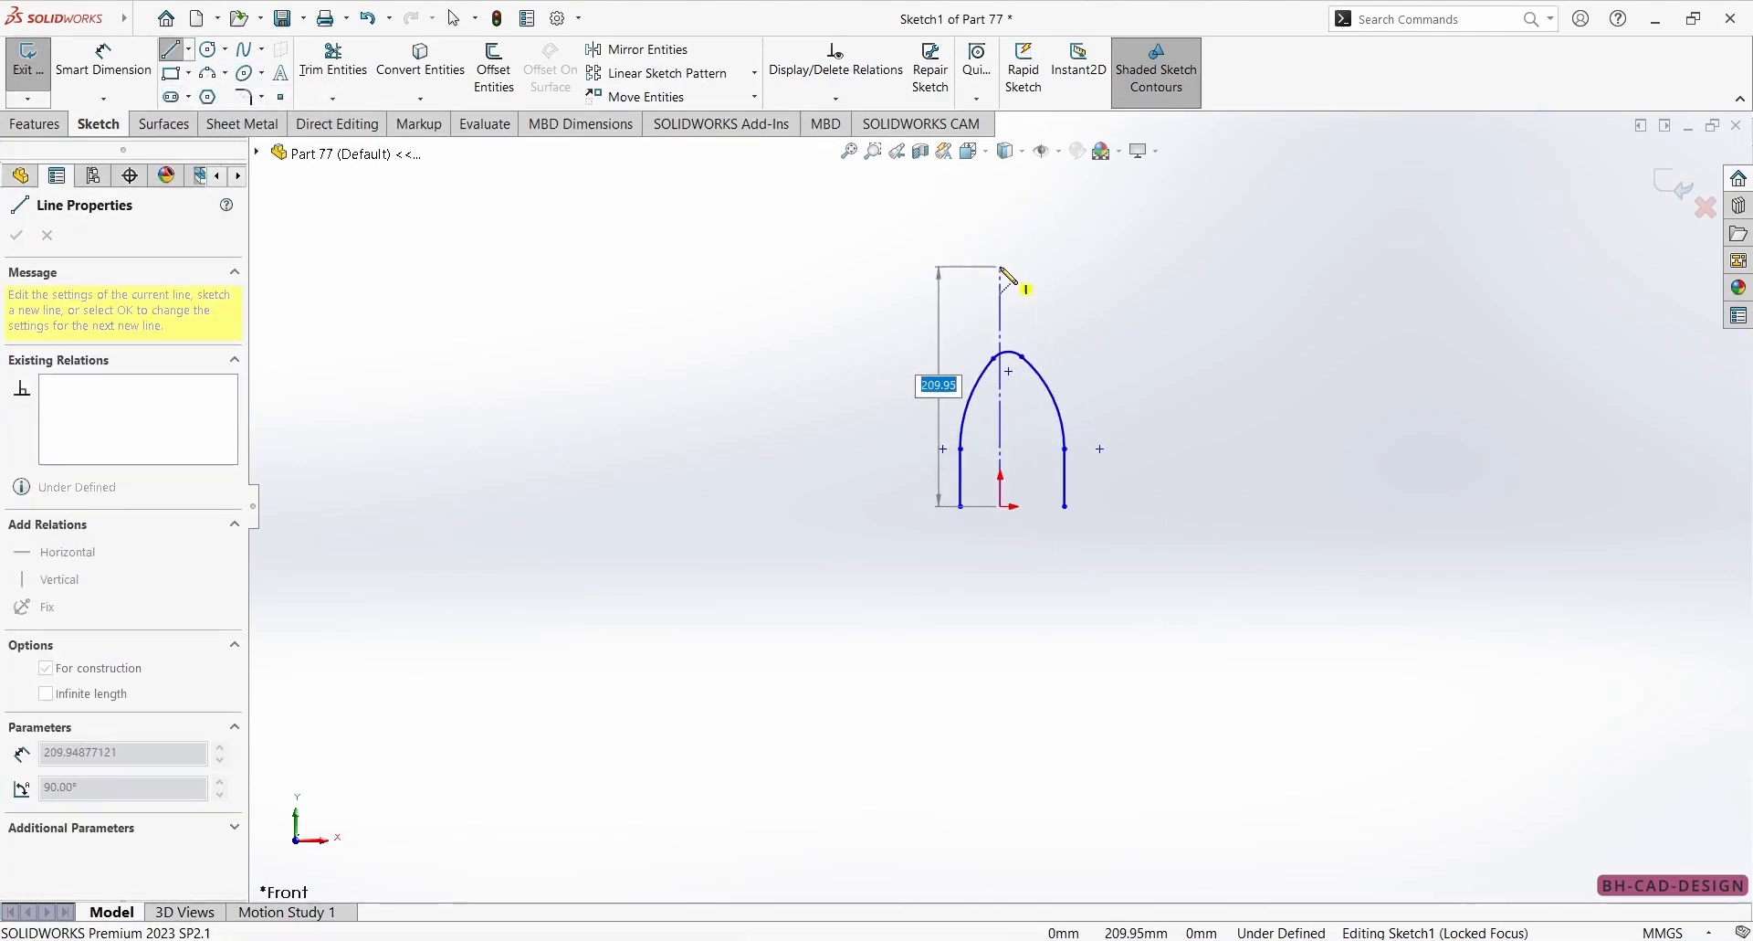
{"action": "left_click", "coordinate": [1001, 266]}
{"action": "key", "text": "Escape"}
Make the top arc's centre point coincident with the vertical centerline.
{"action": "left_click", "coordinate": [1011, 372]}
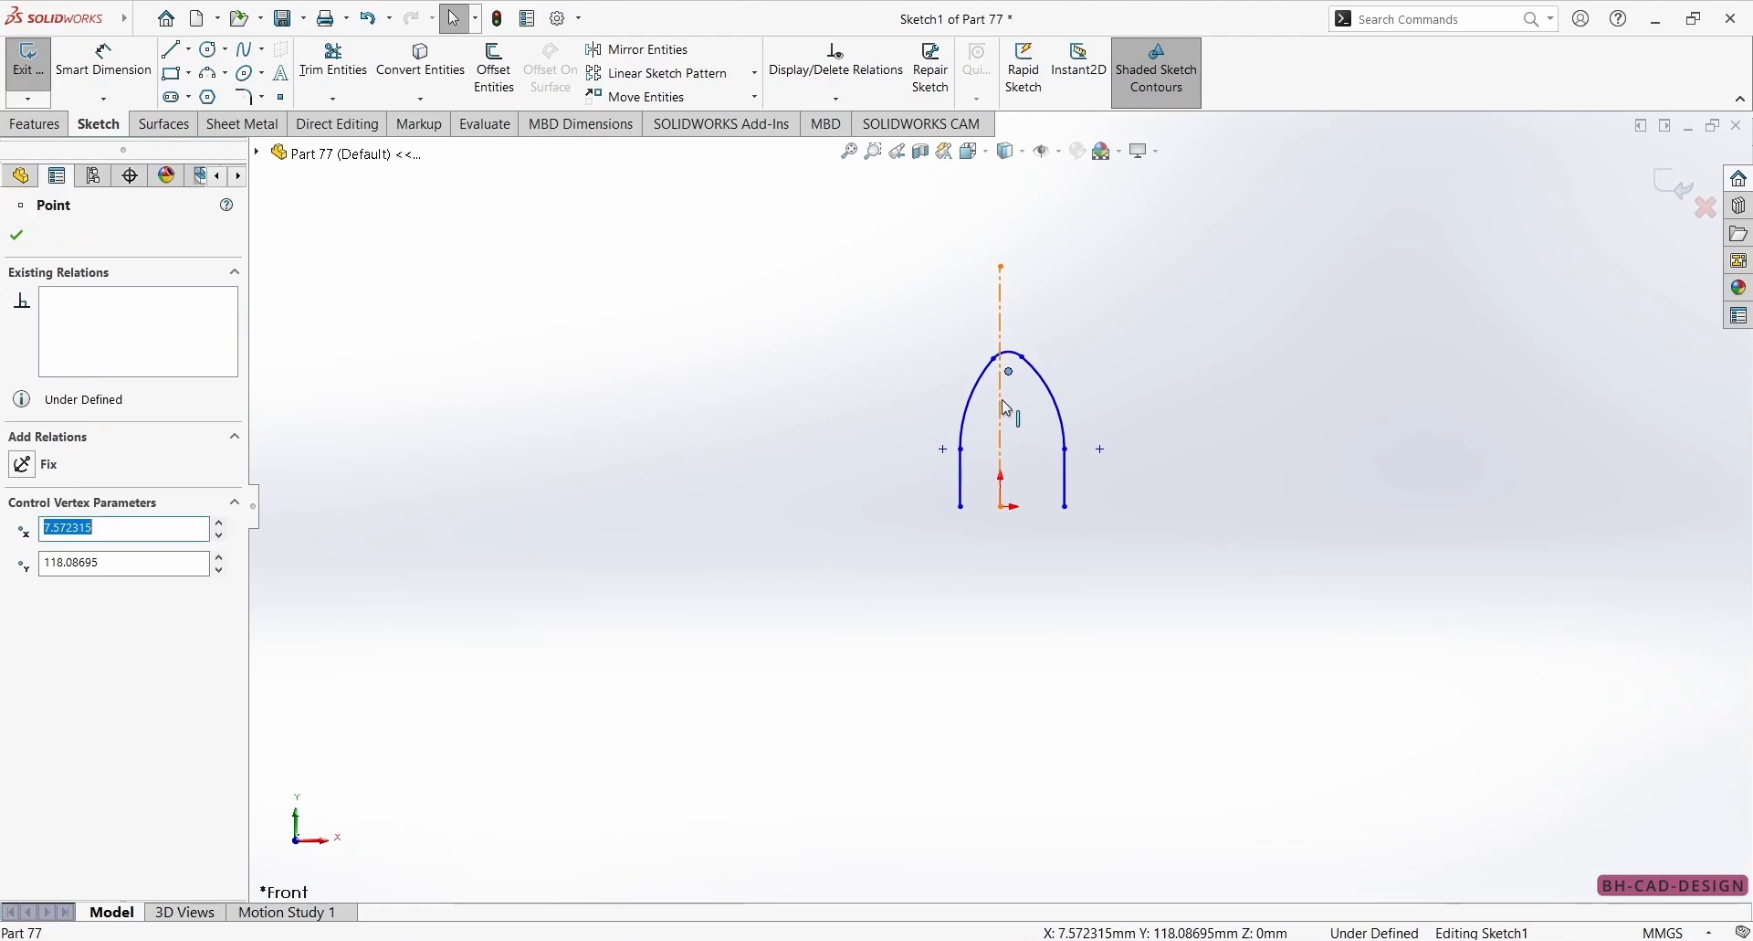
{"action": "left_click", "coordinate": [1003, 475], "text": "ctrl"}
{"action": "left_click", "coordinate": [1084, 317]}
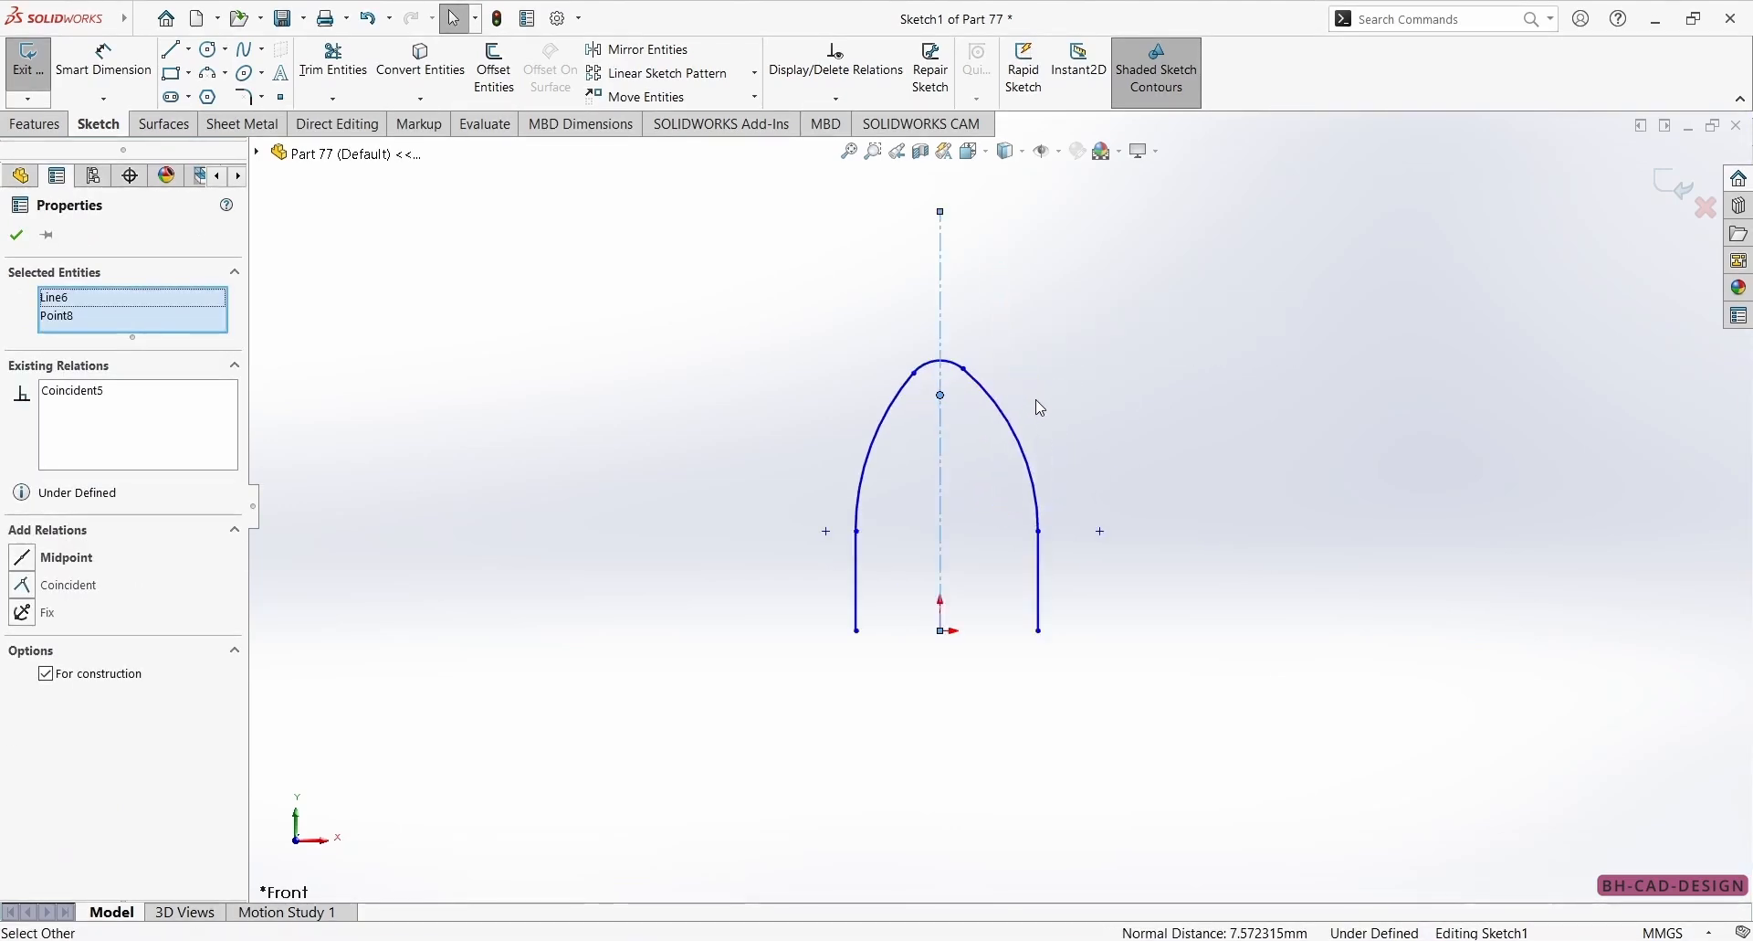
{"action": "left_click", "coordinate": [1036, 404]}
{"action": "scroll", "coordinate": [1041, 424], "scroll_direction": "down", "scroll_amount": 3}
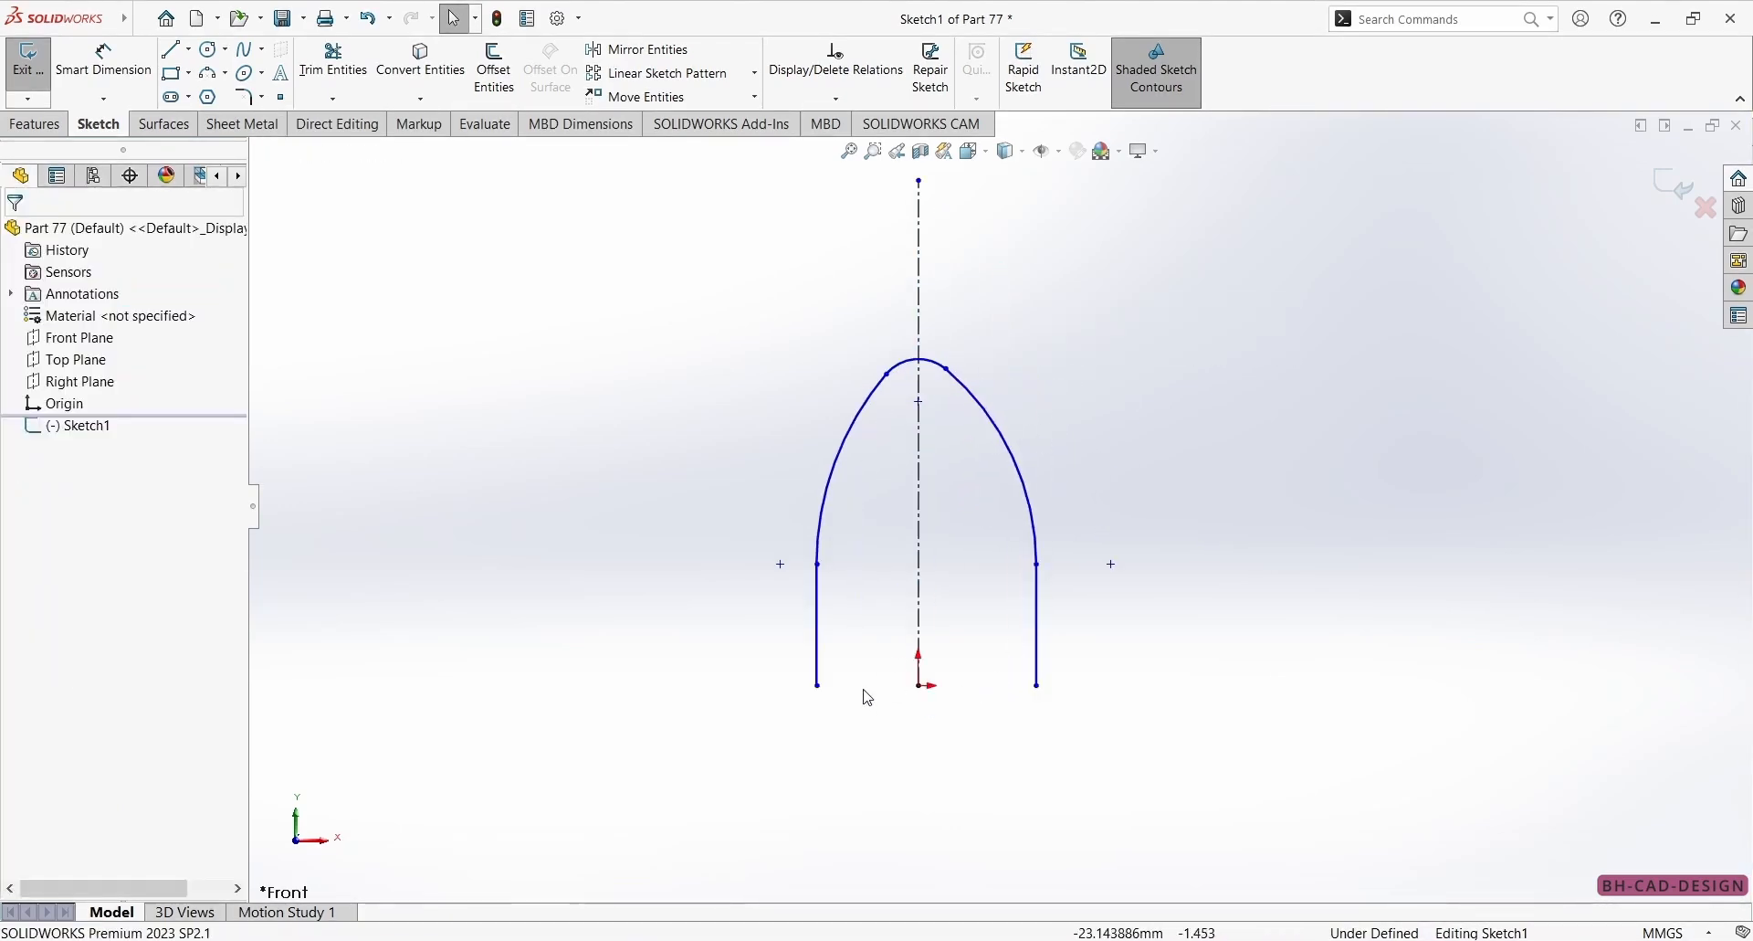
{"action": "left_click", "coordinate": [850, 940]}
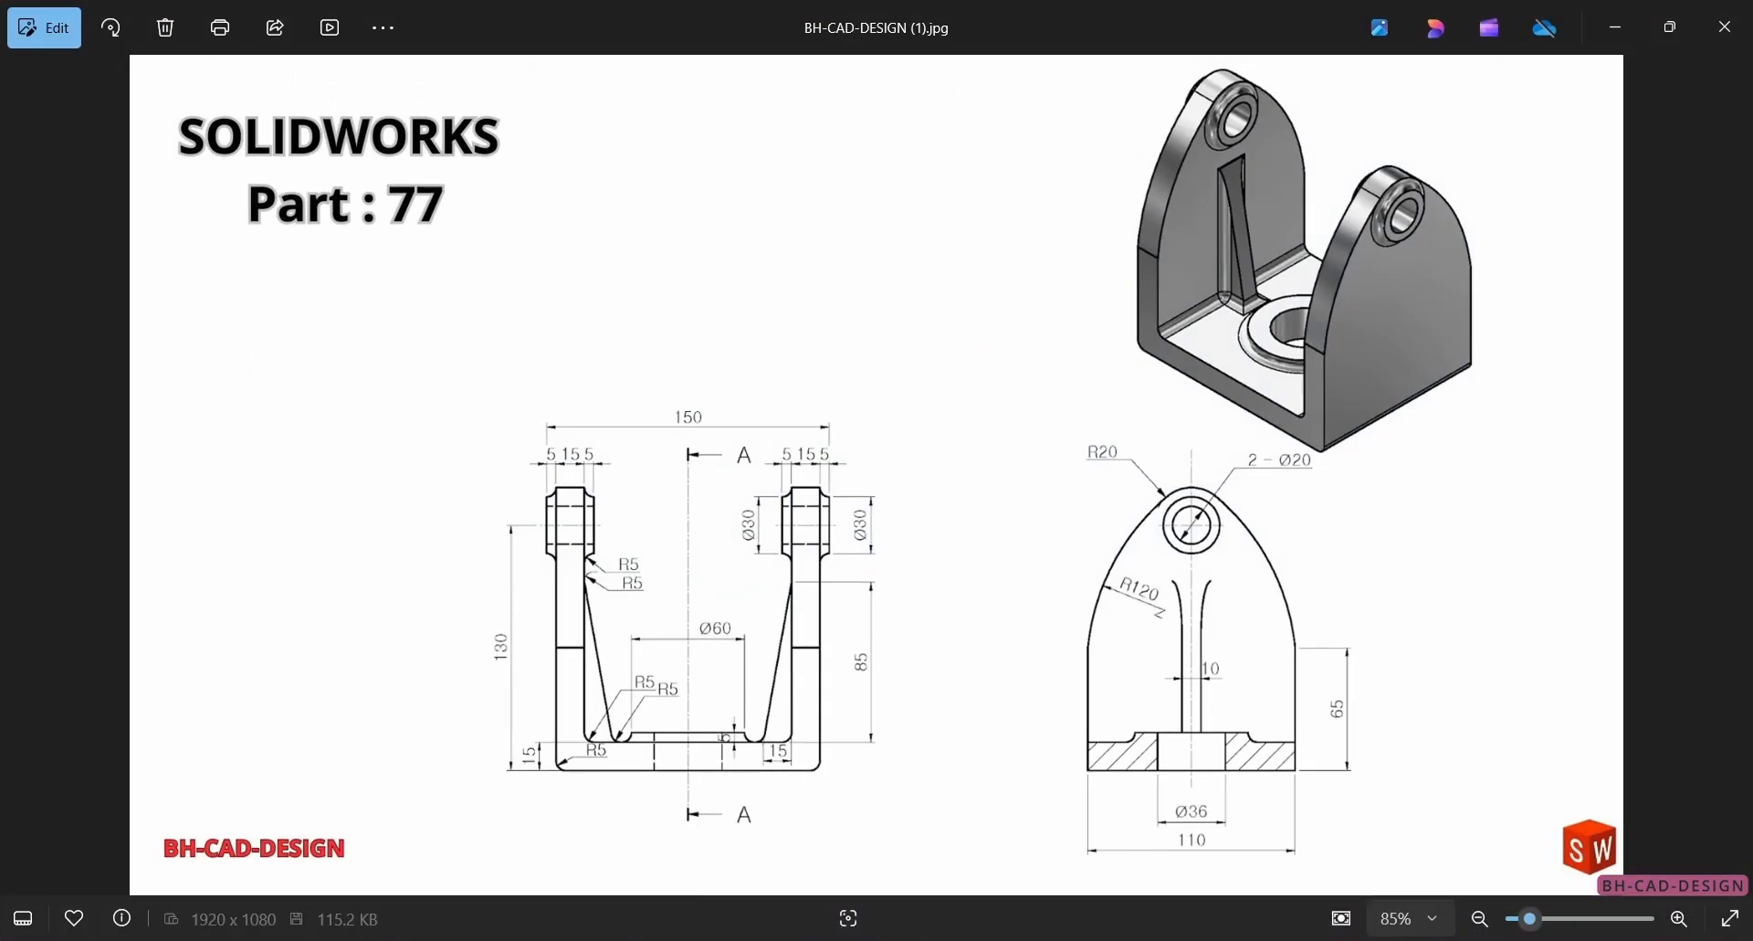
{"action": "key", "text": "alt+Tab"}
{"action": "left_click", "coordinate": [817, 644]}
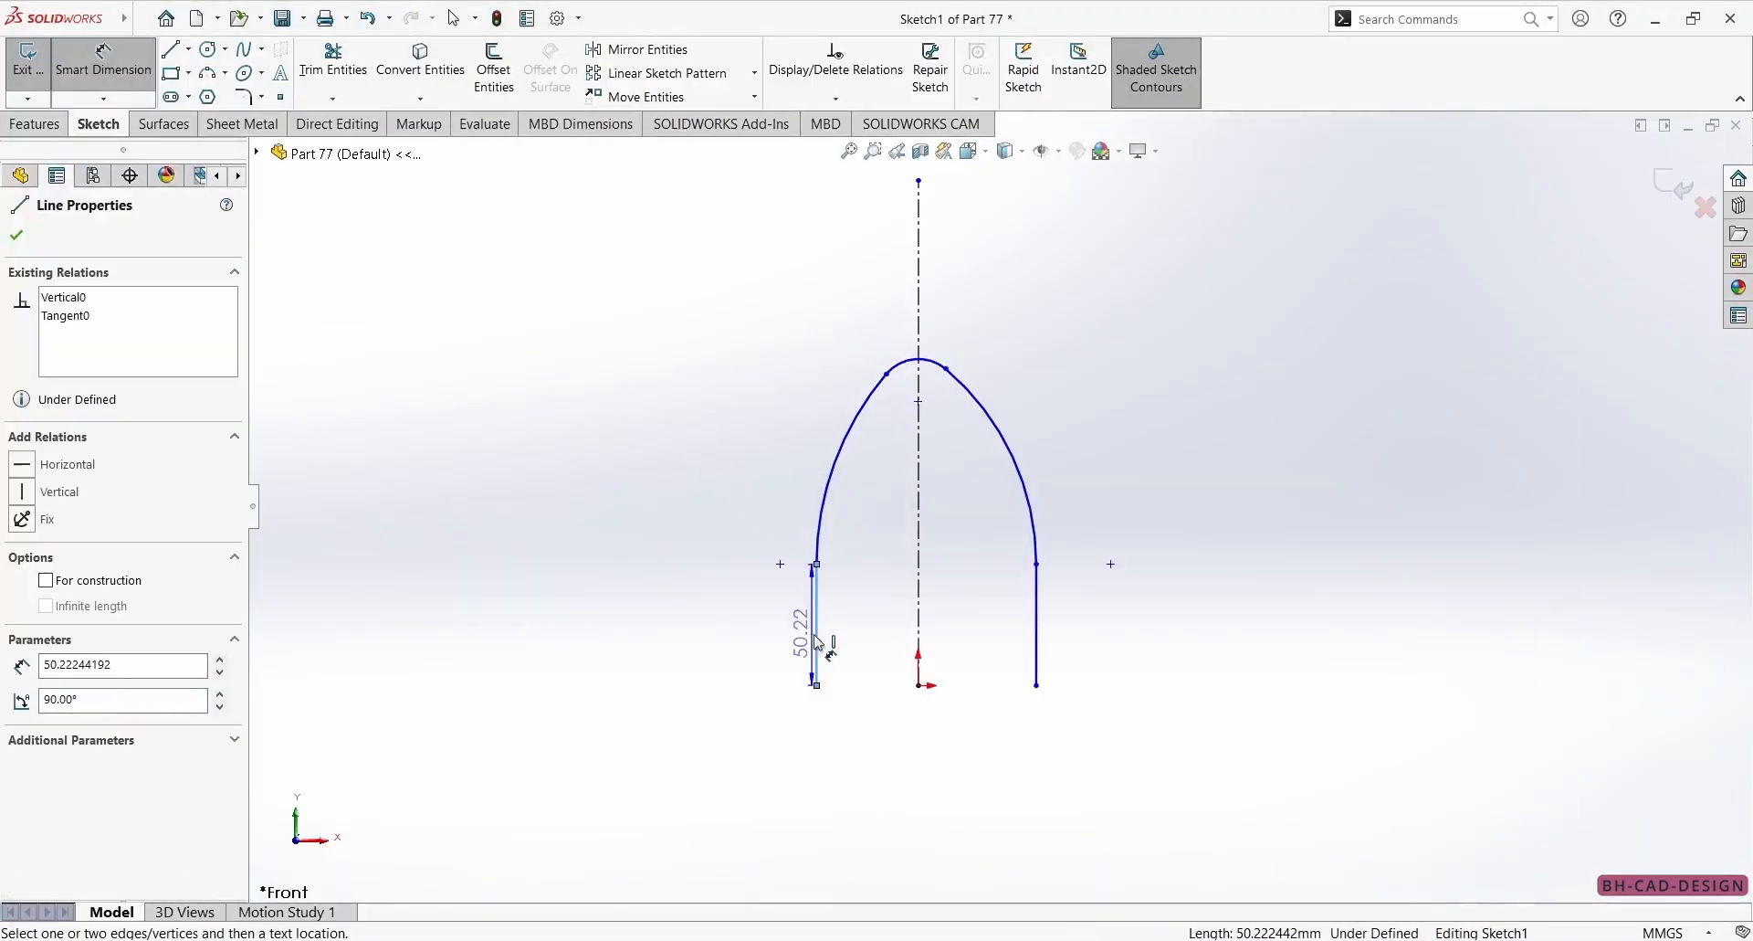
{"action": "left_click", "coordinate": [1036, 673]}
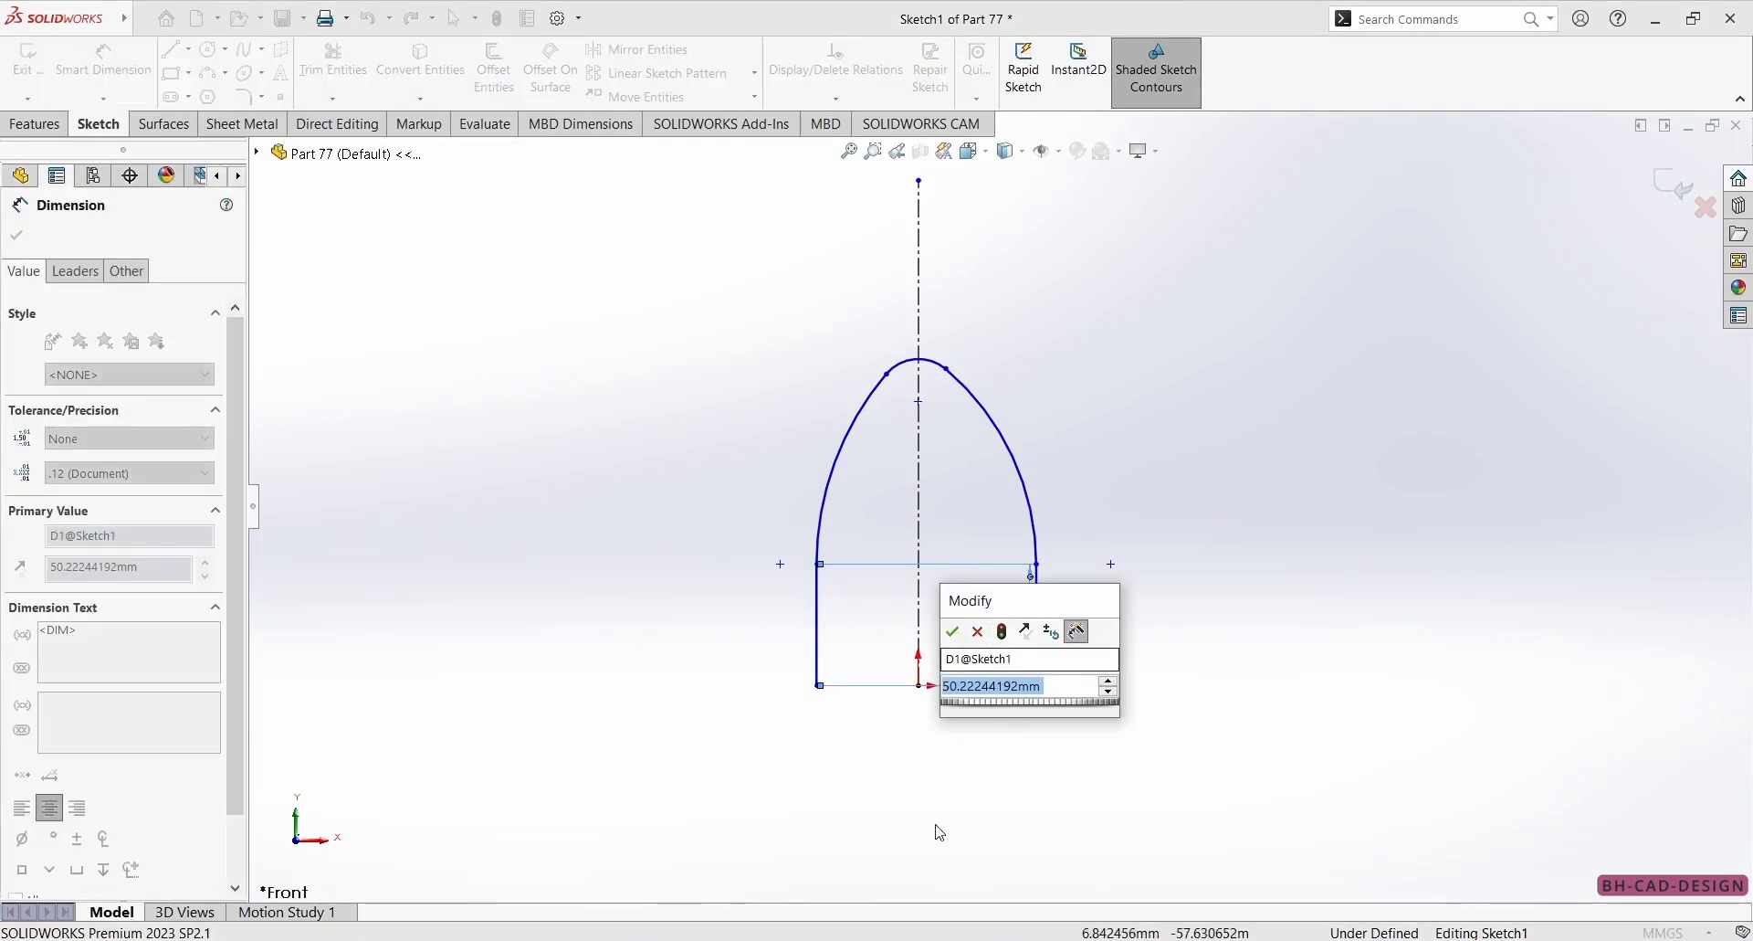
{"action": "left_click", "coordinate": [975, 634]}
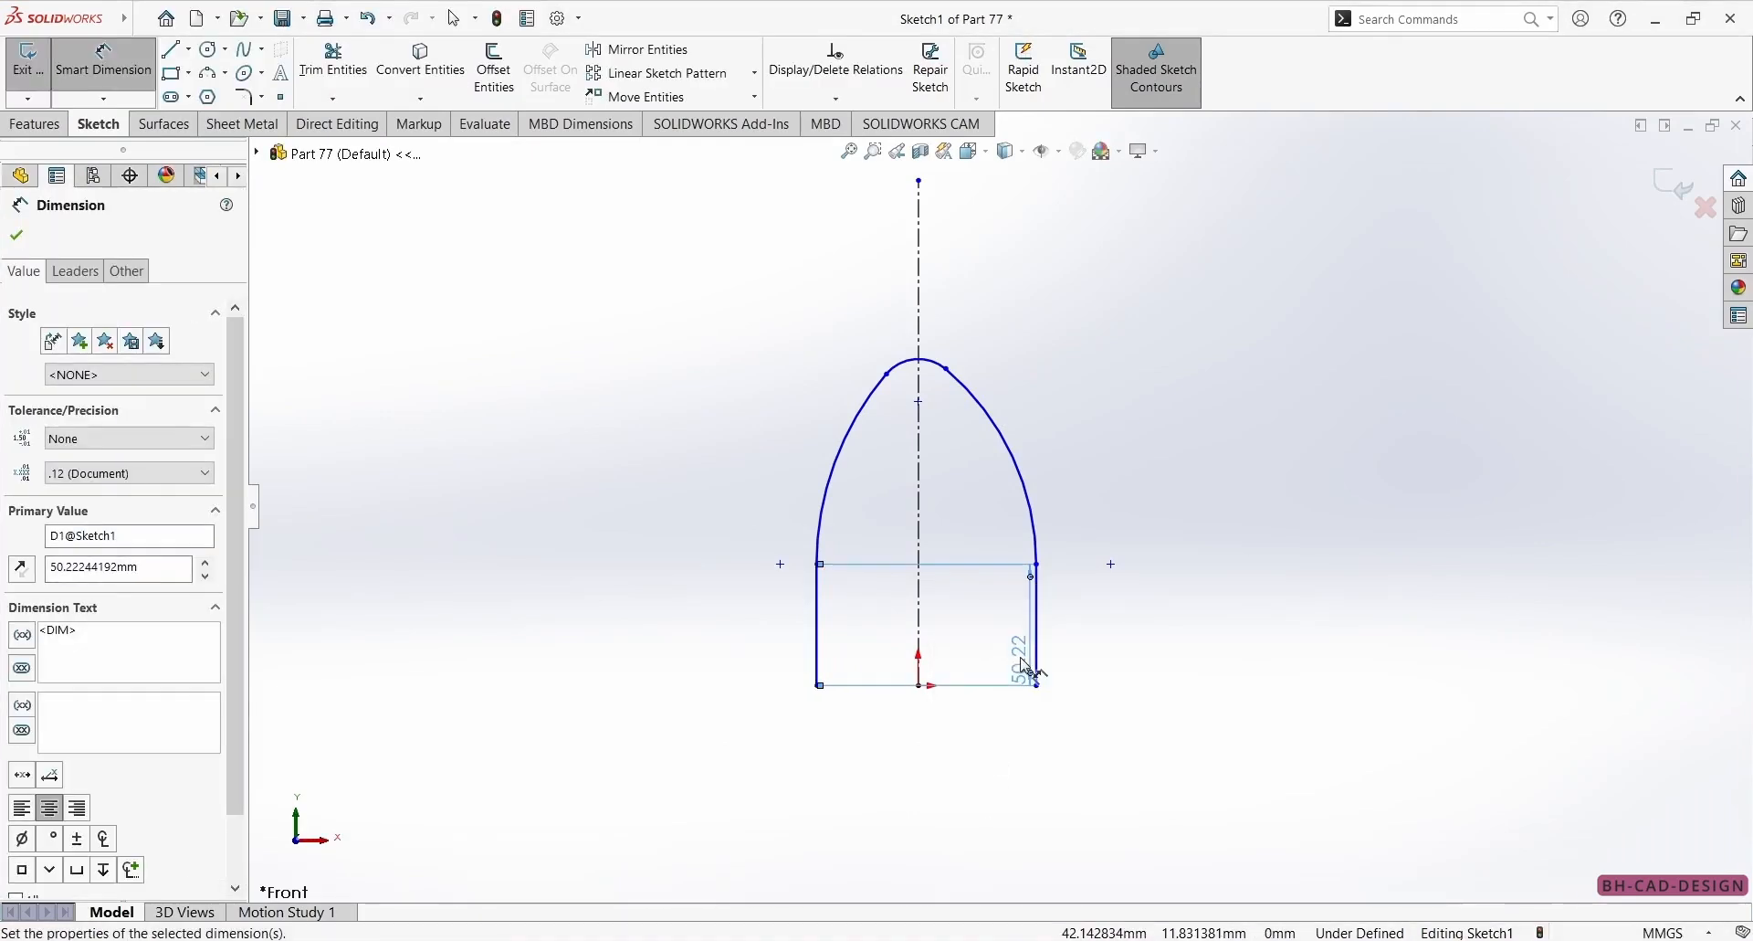
{"action": "key", "text": "Escape"}
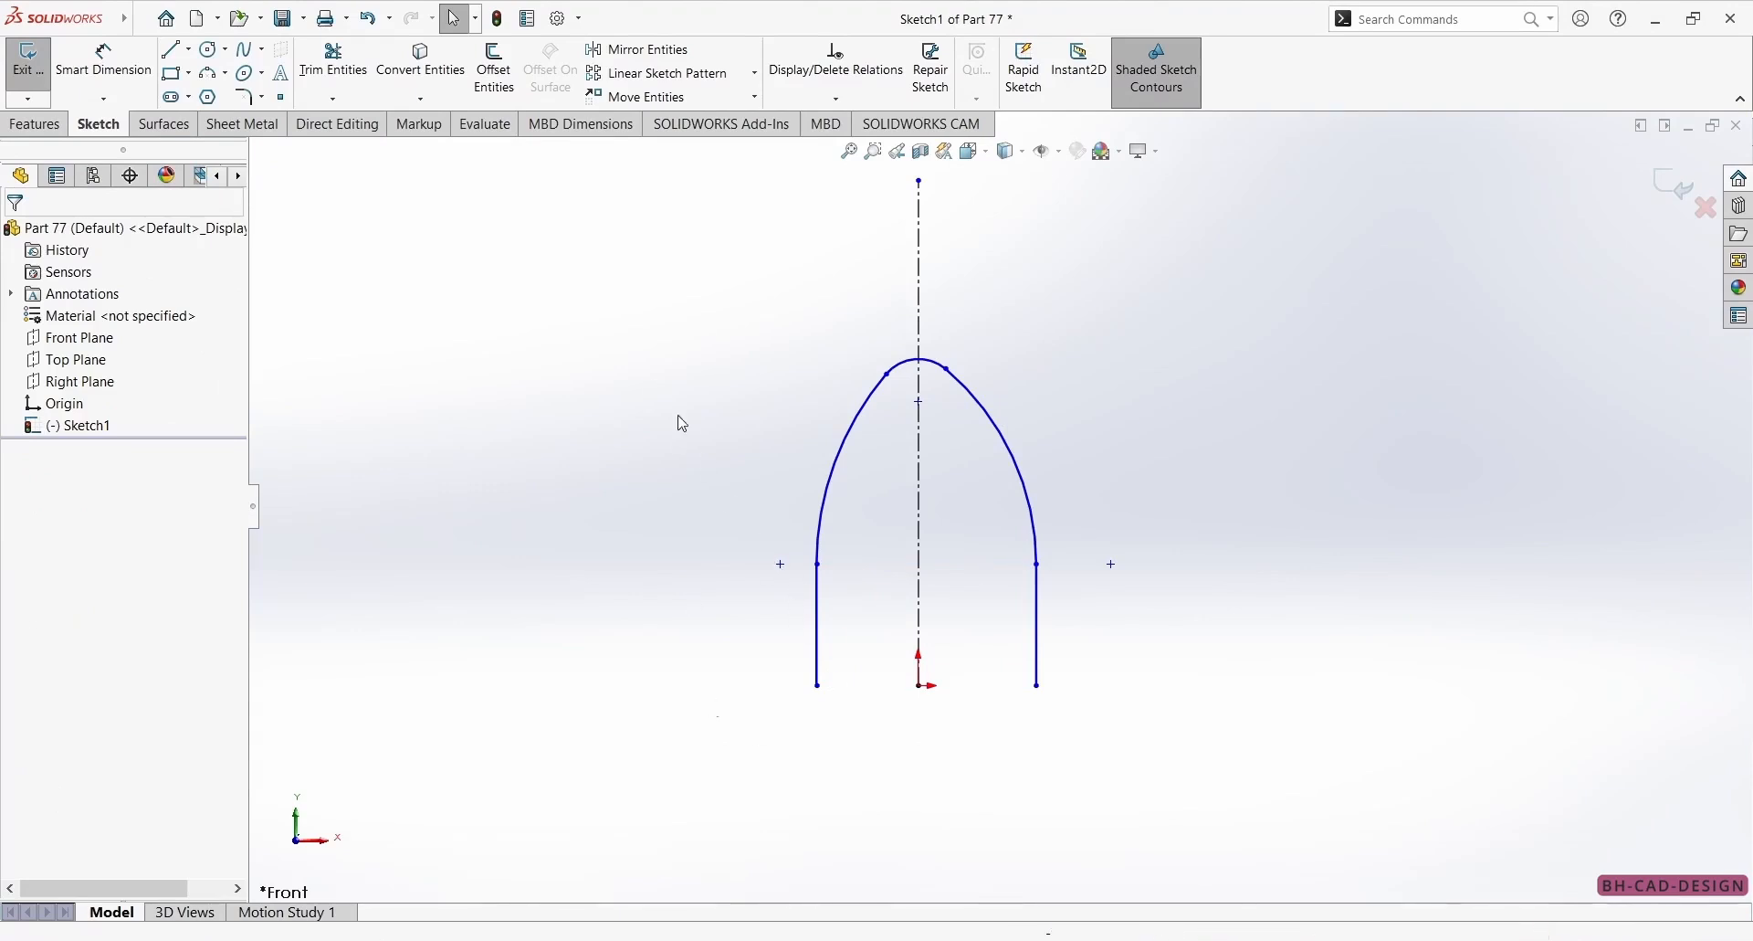
{"action": "right_click_drag", "start_coordinate": [689, 593], "coordinate": [568, 361]}
Dimension the overall width between the arch's two vertical lines as 110 mm.
{"action": "left_click", "coordinate": [818, 623]}
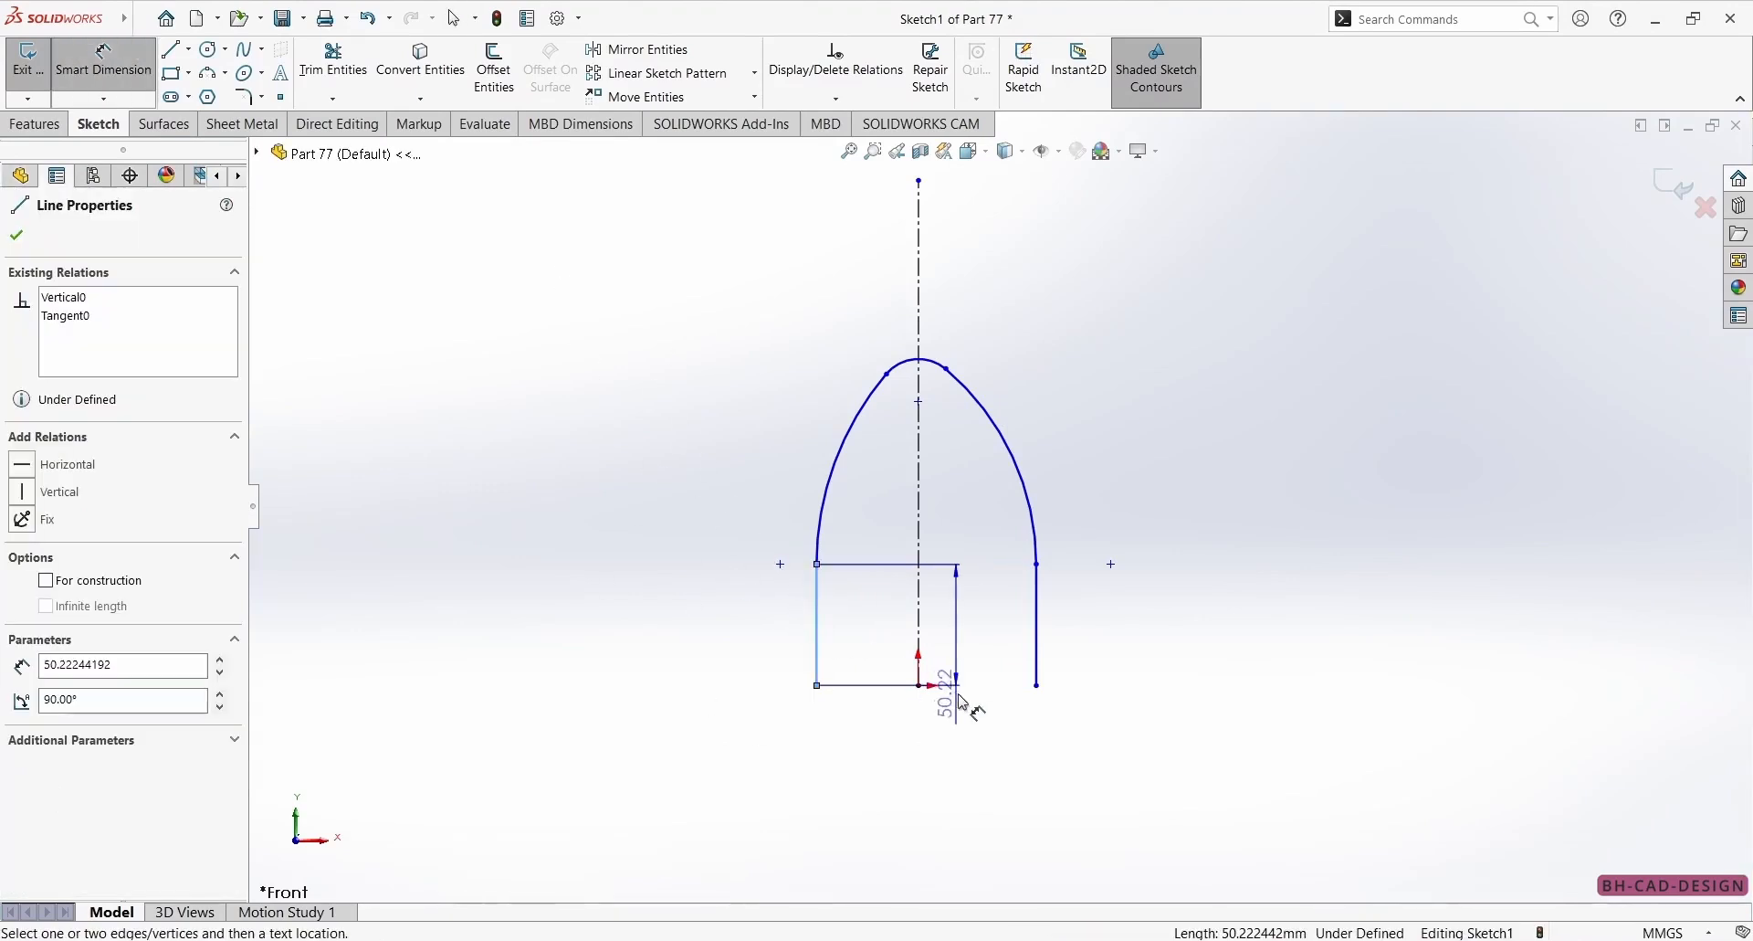
{"action": "left_click", "coordinate": [1038, 661]}
{"action": "left_click", "coordinate": [959, 781]}
{"action": "type", "text": "11"}
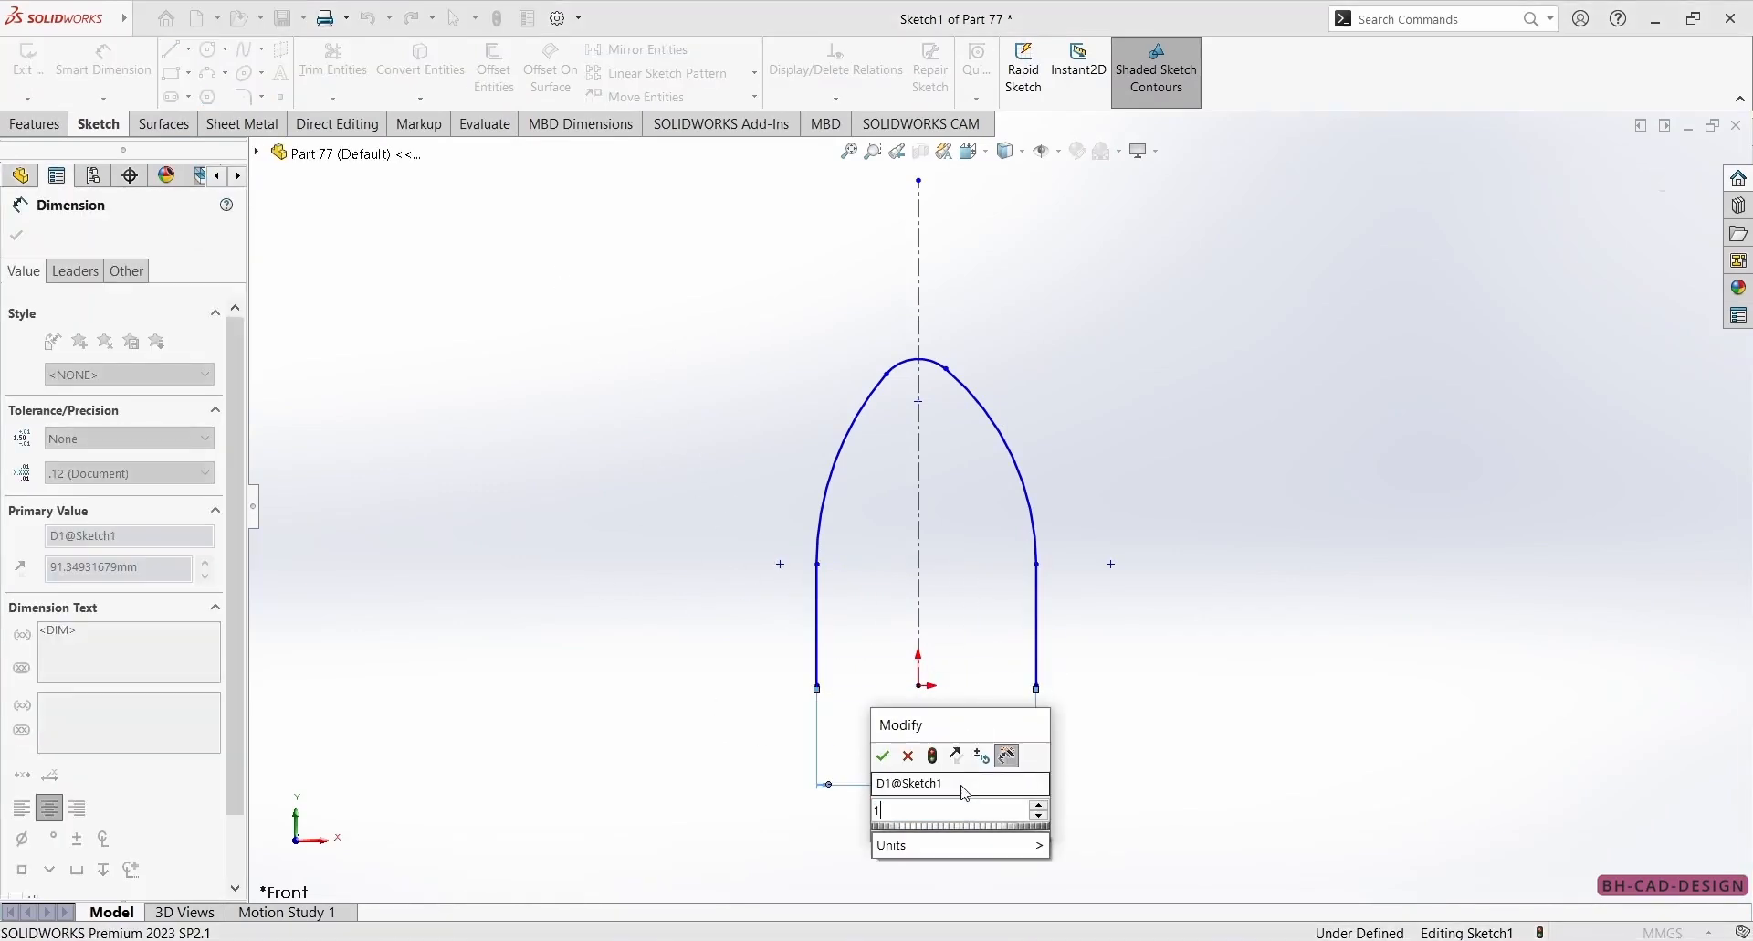
{"action": "key", "text": "Return"}
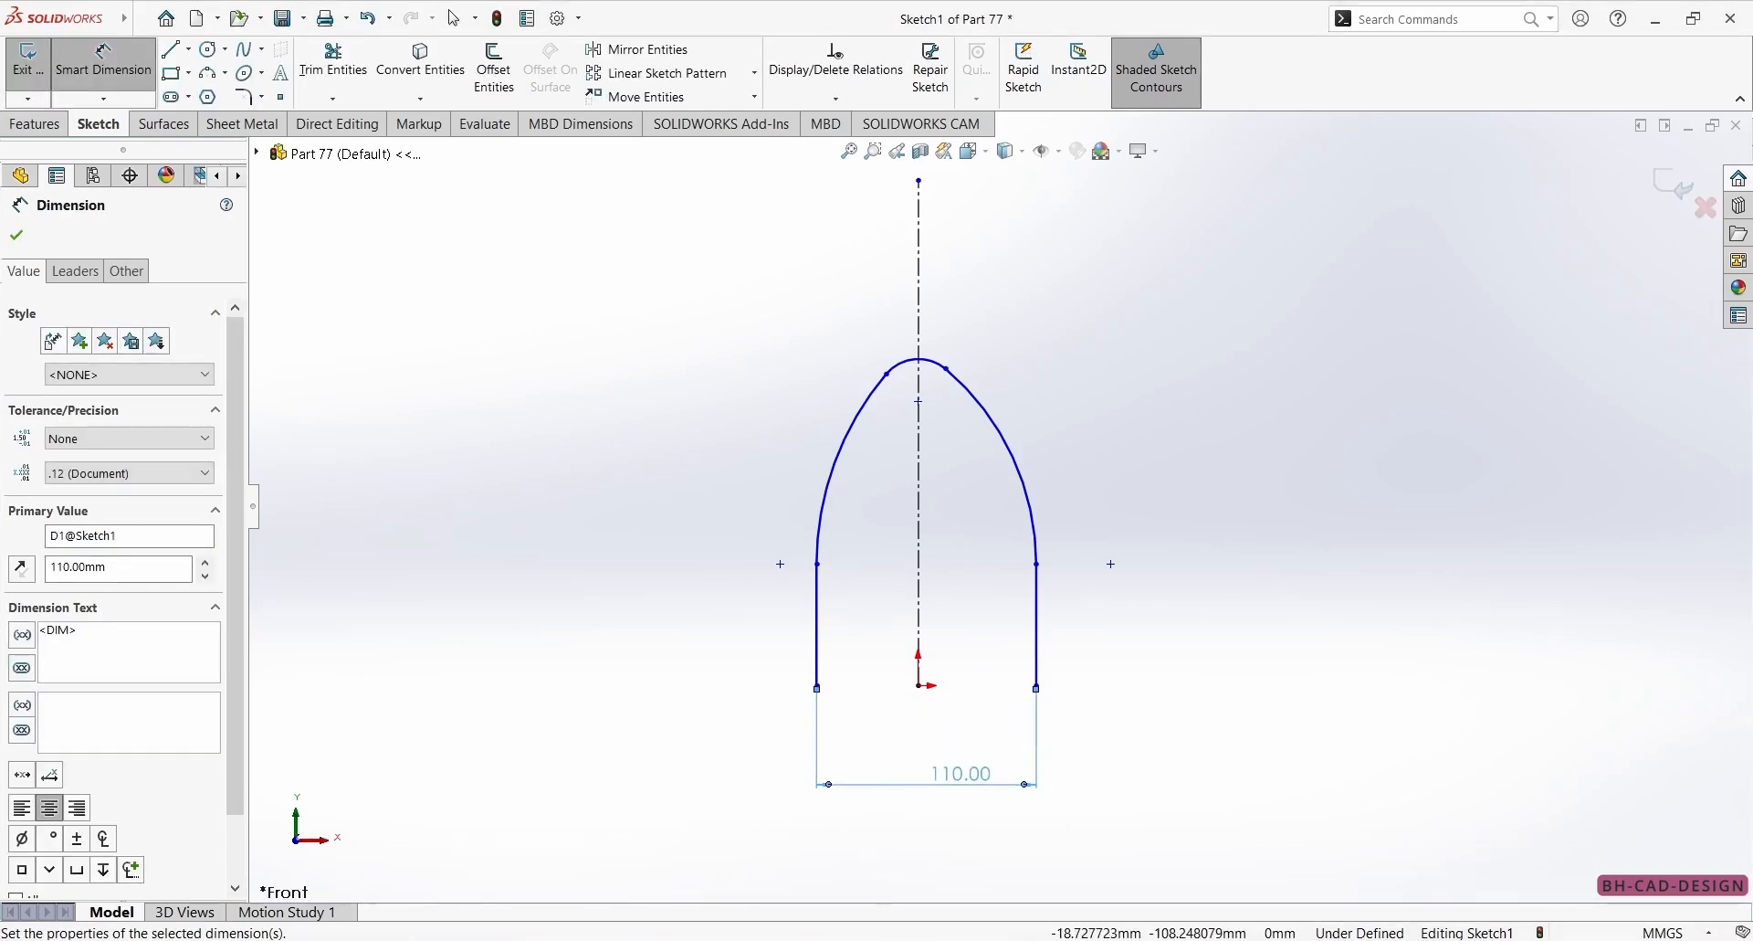
Check the reference drawing and dimension the right vertical line's length as 65 mm.
{"action": "key", "text": "alt+Tab"}
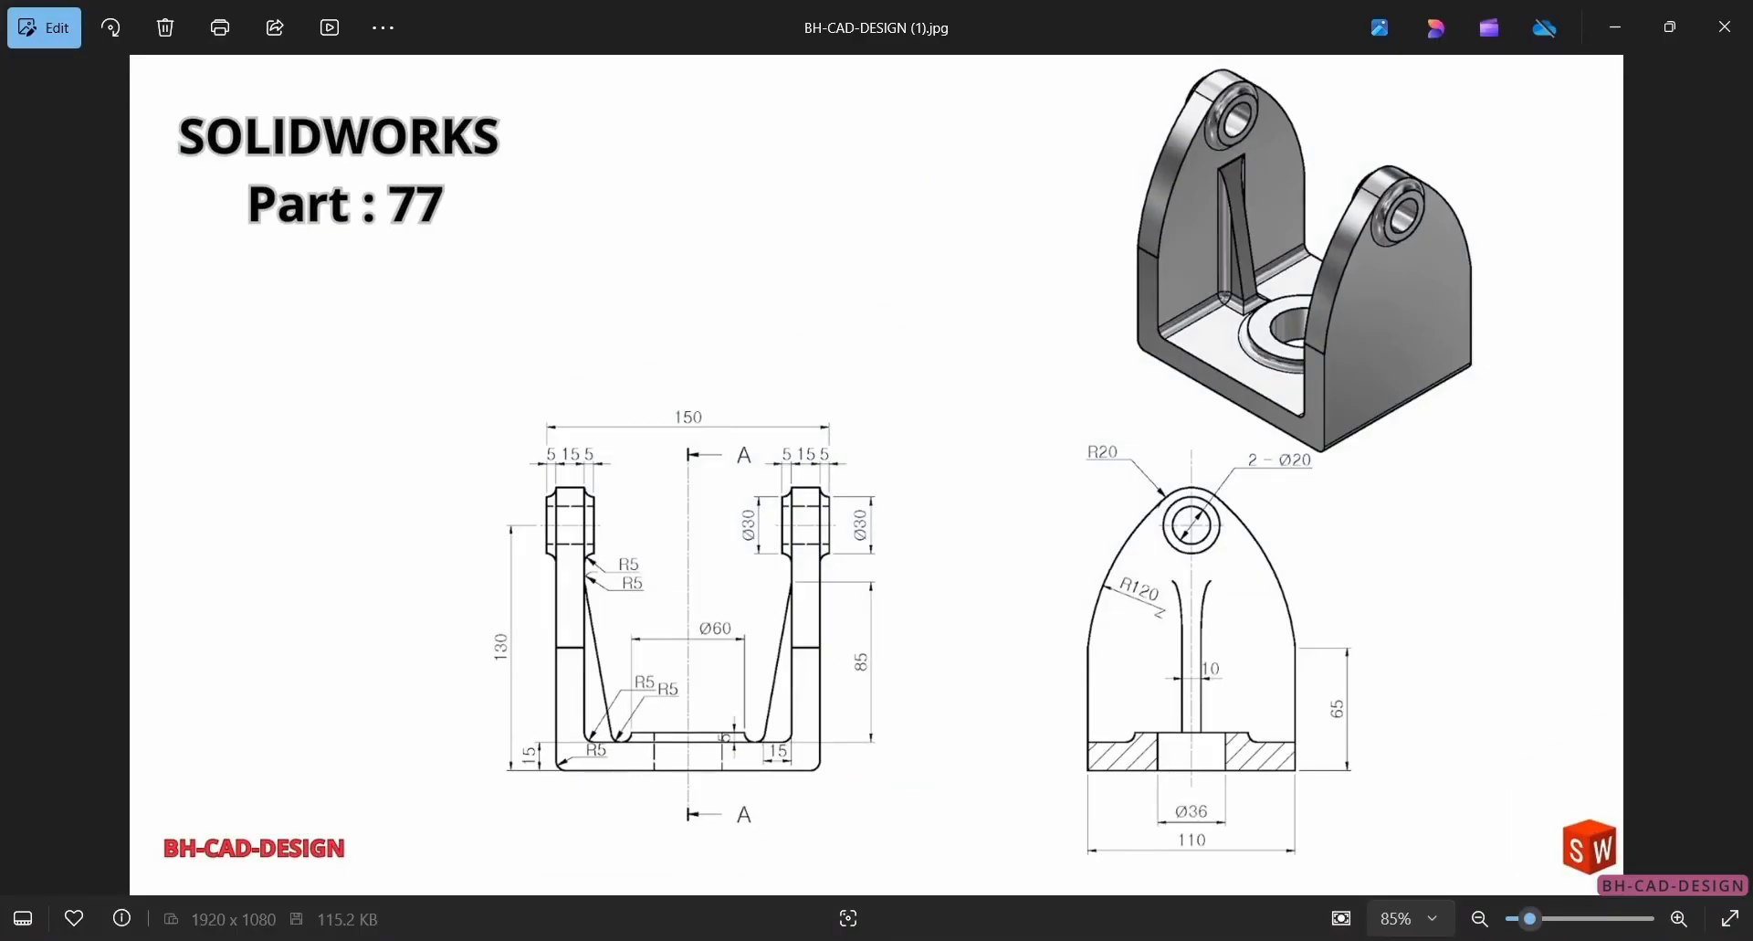
{"action": "key", "text": "alt+Tab"}
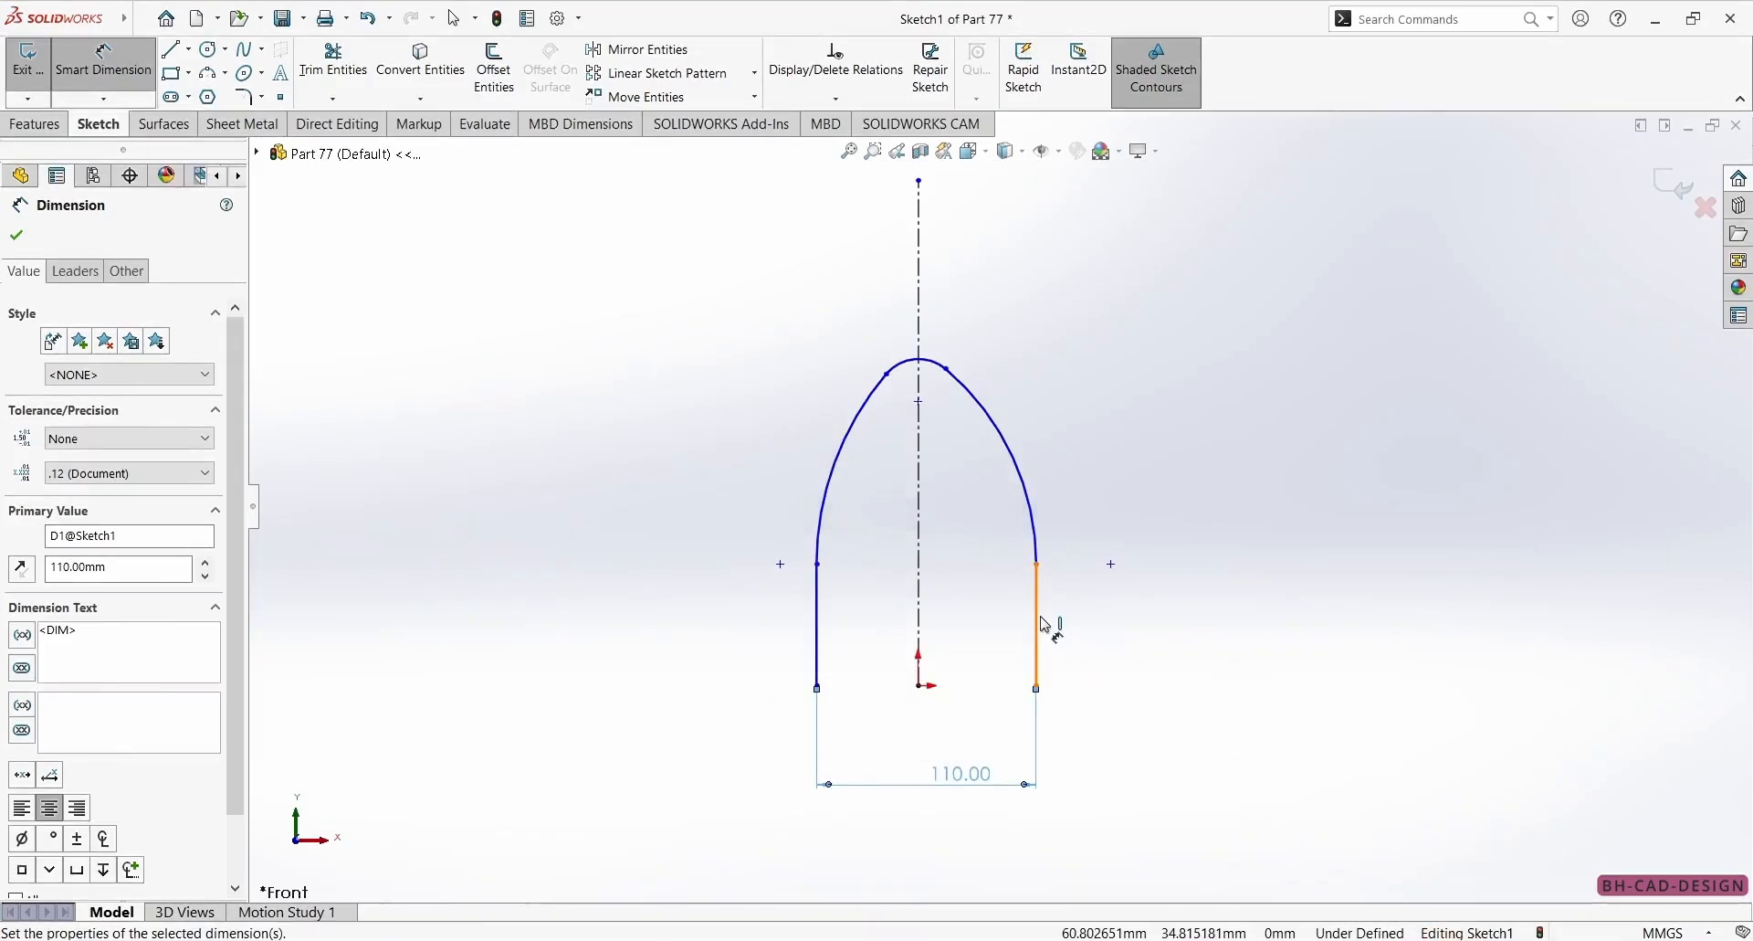
{"action": "left_click", "coordinate": [1039, 618]}
{"action": "left_click", "coordinate": [1315, 603]}
{"action": "type", "text": "65"}
{"action": "key", "text": "Return"}
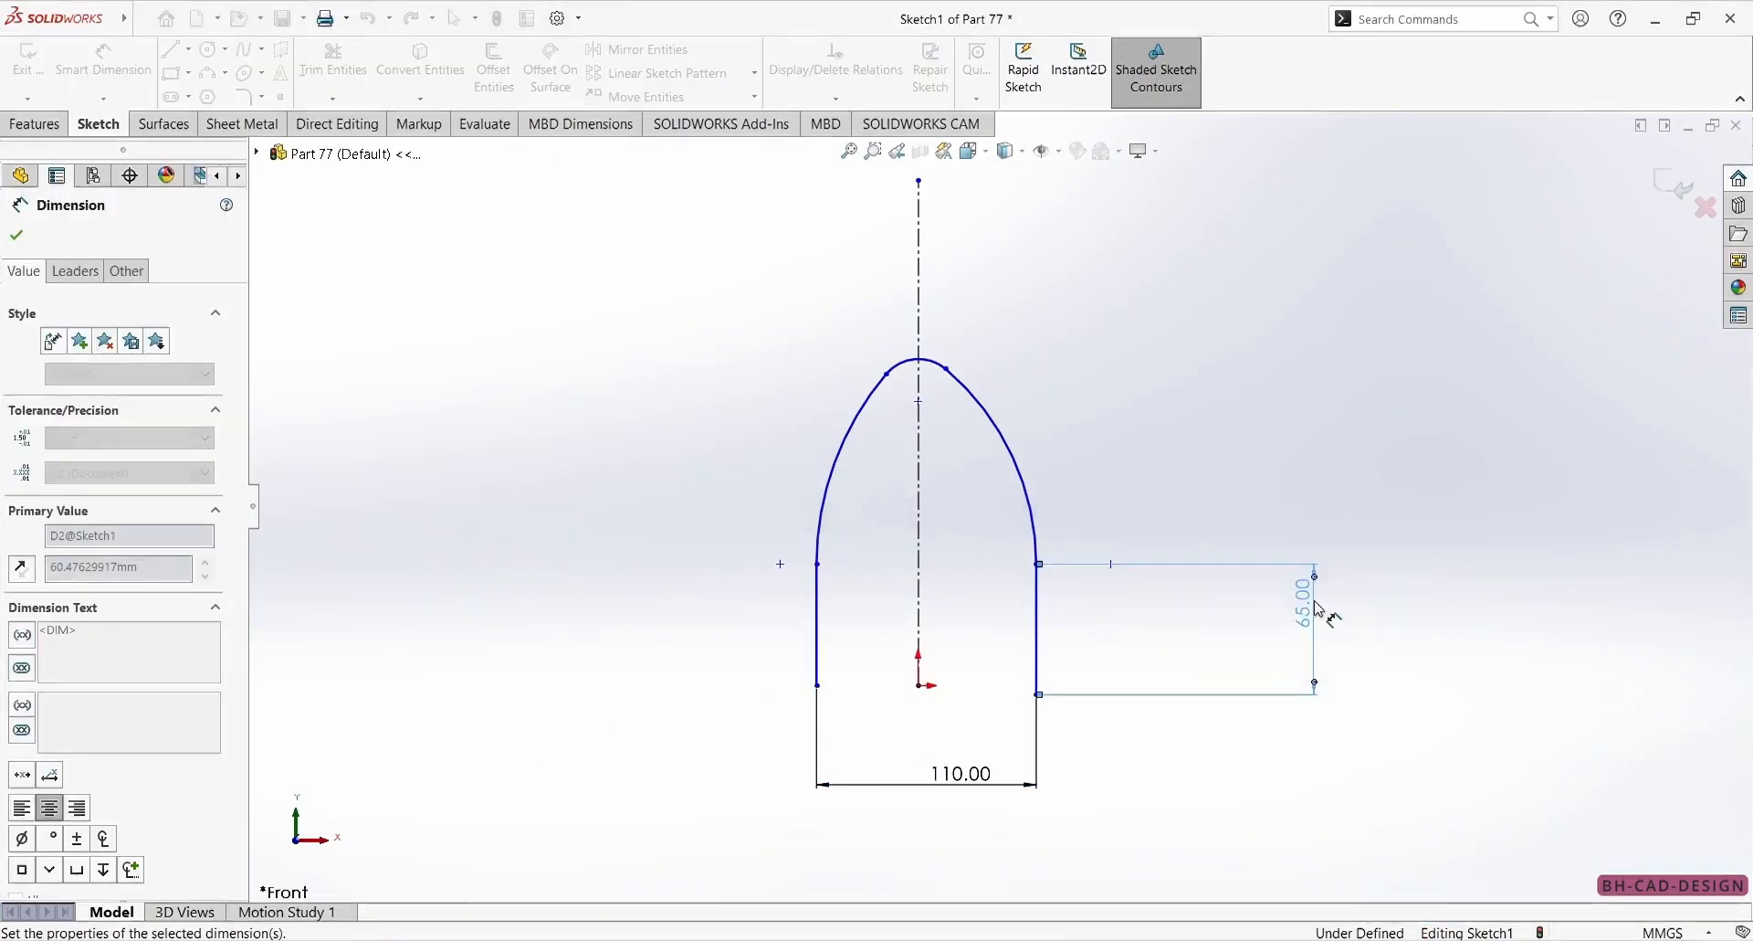
Check the reference drawing and dimension the top arc's radius as 20 mm.
{"action": "key", "text": "alt+Tab"}
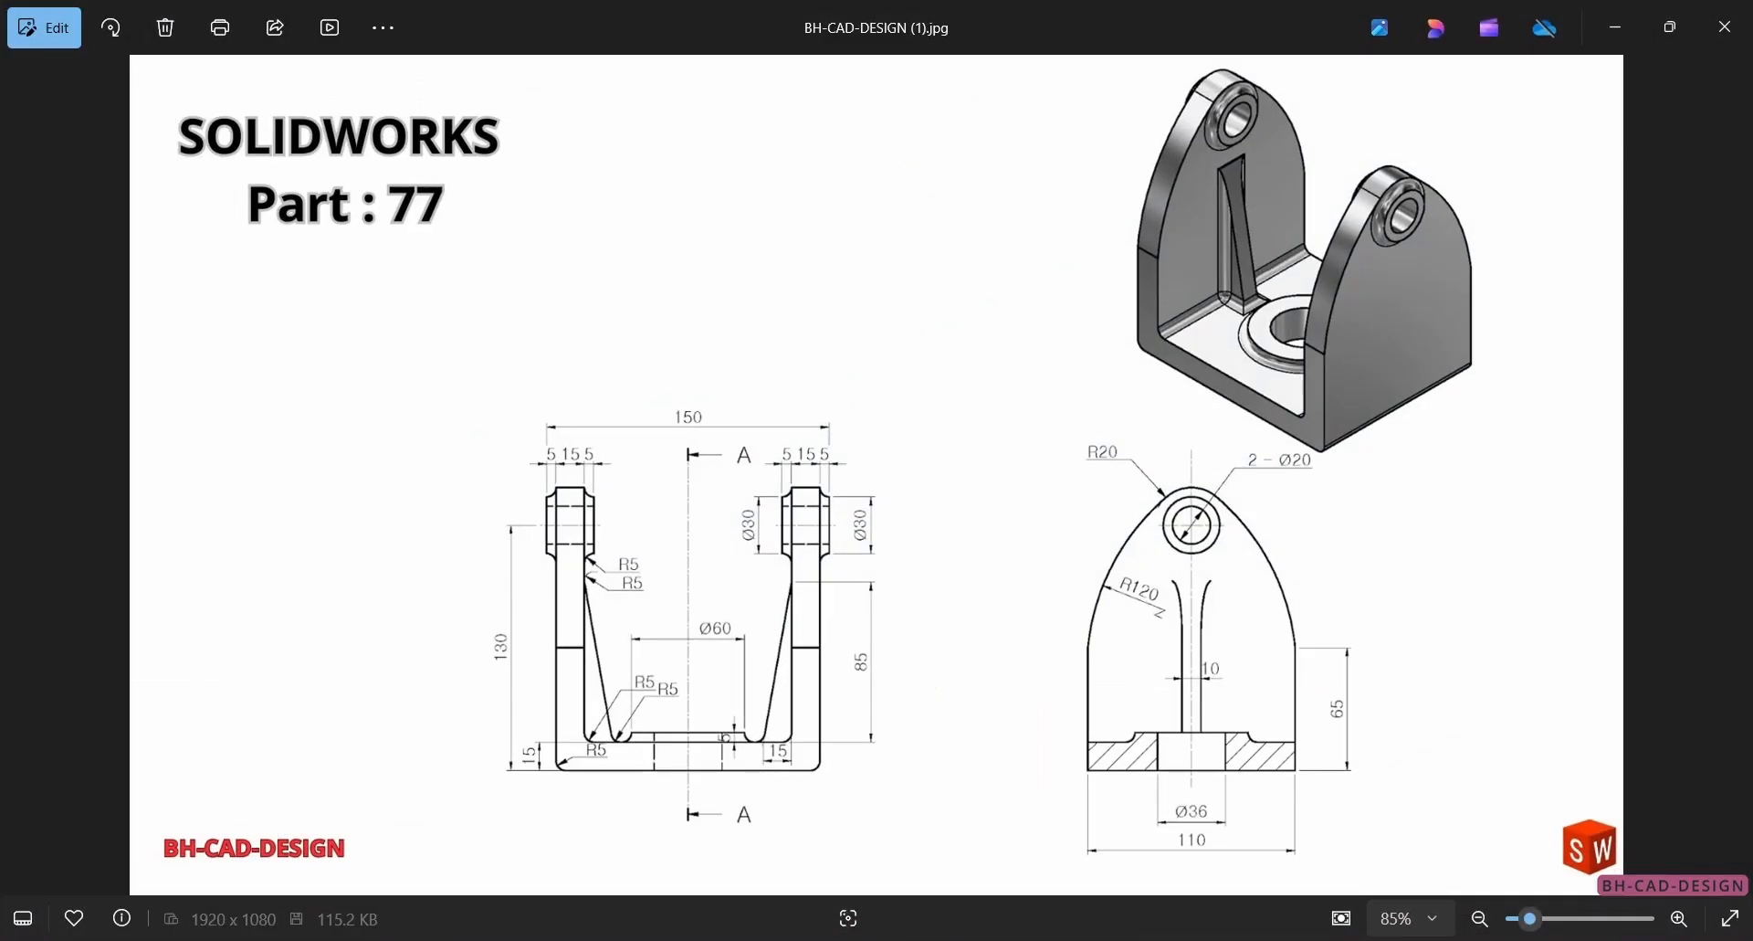
{"action": "key", "text": "alt+Tab"}
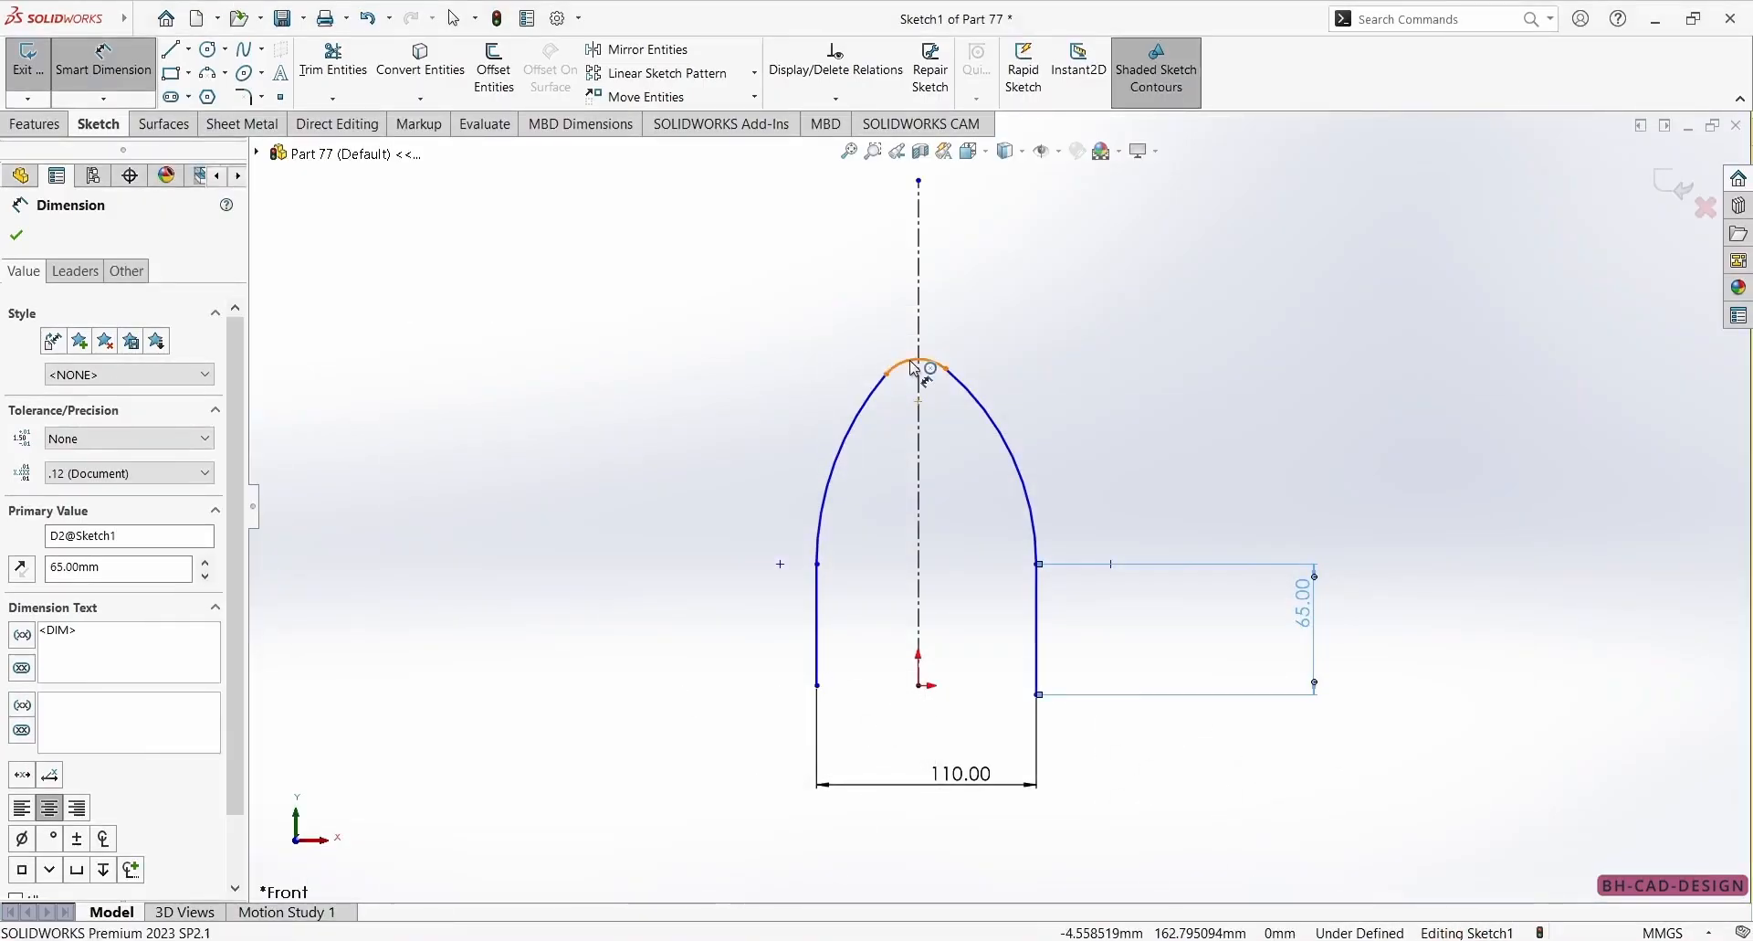
{"action": "left_click", "coordinate": [916, 368]}
{"action": "left_click", "coordinate": [875, 279]}
{"action": "type", "text": "20"}
{"action": "key", "text": "Return"}
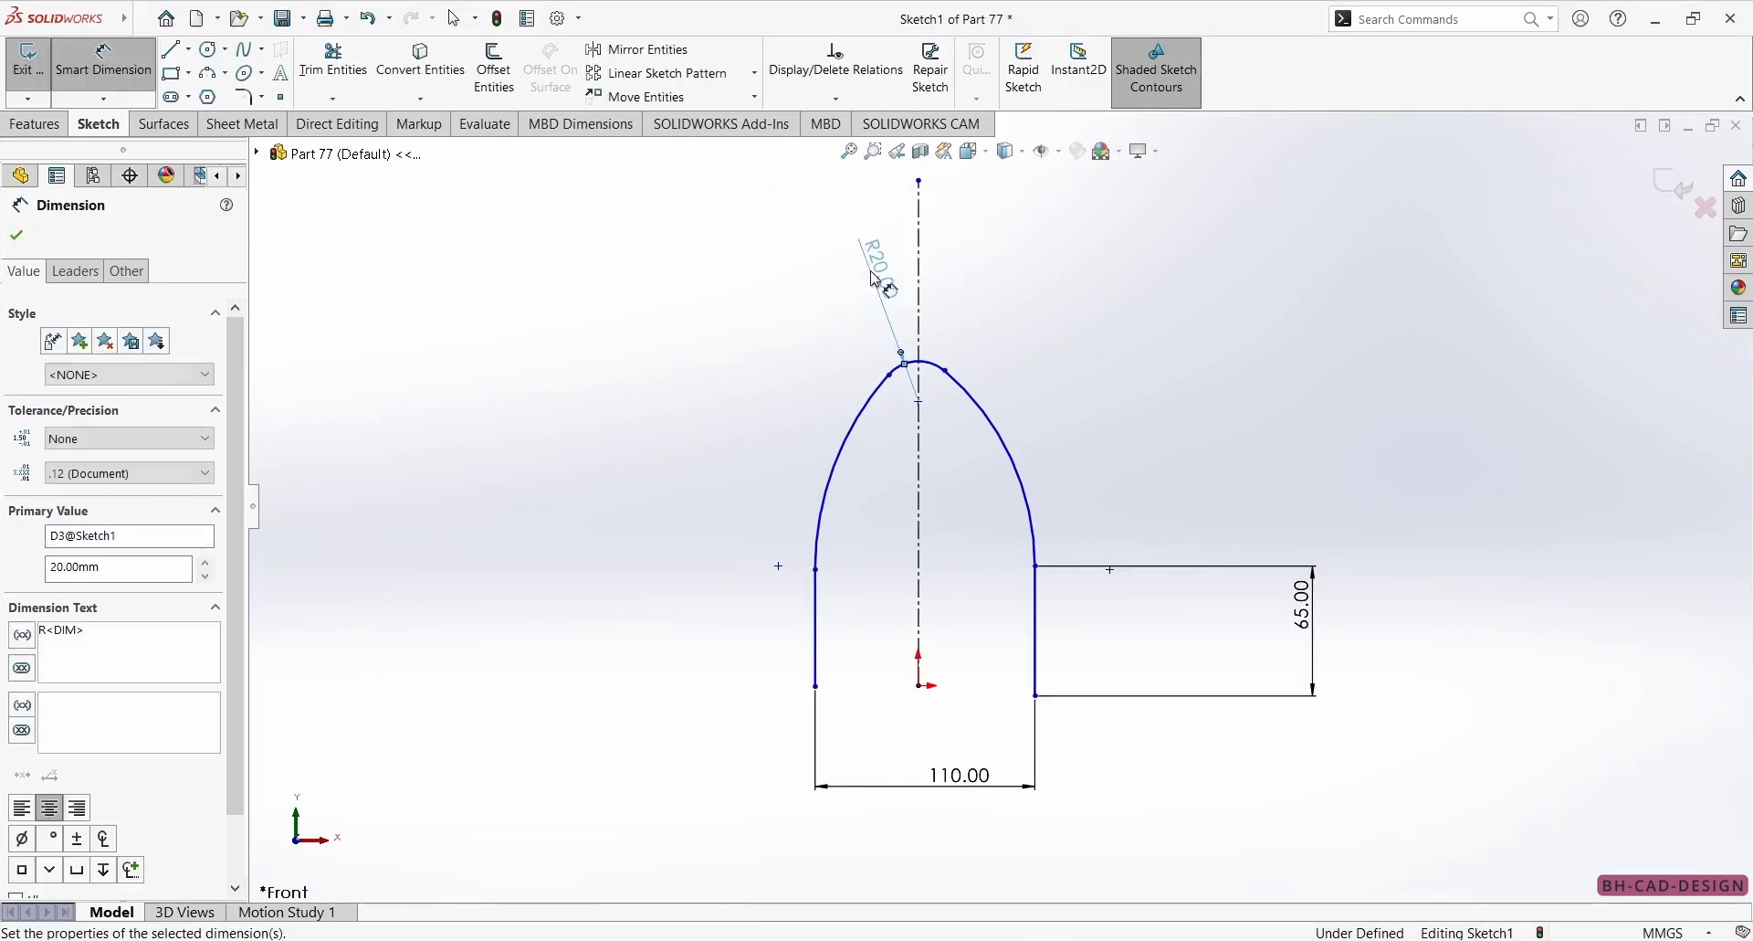
{"action": "key", "text": "Escape"}
Align the lower endpoint of the right vertical line horizontally with the origin.
{"action": "left_click_drag", "start_coordinate": [1048, 702], "coordinate": [1043, 681]}
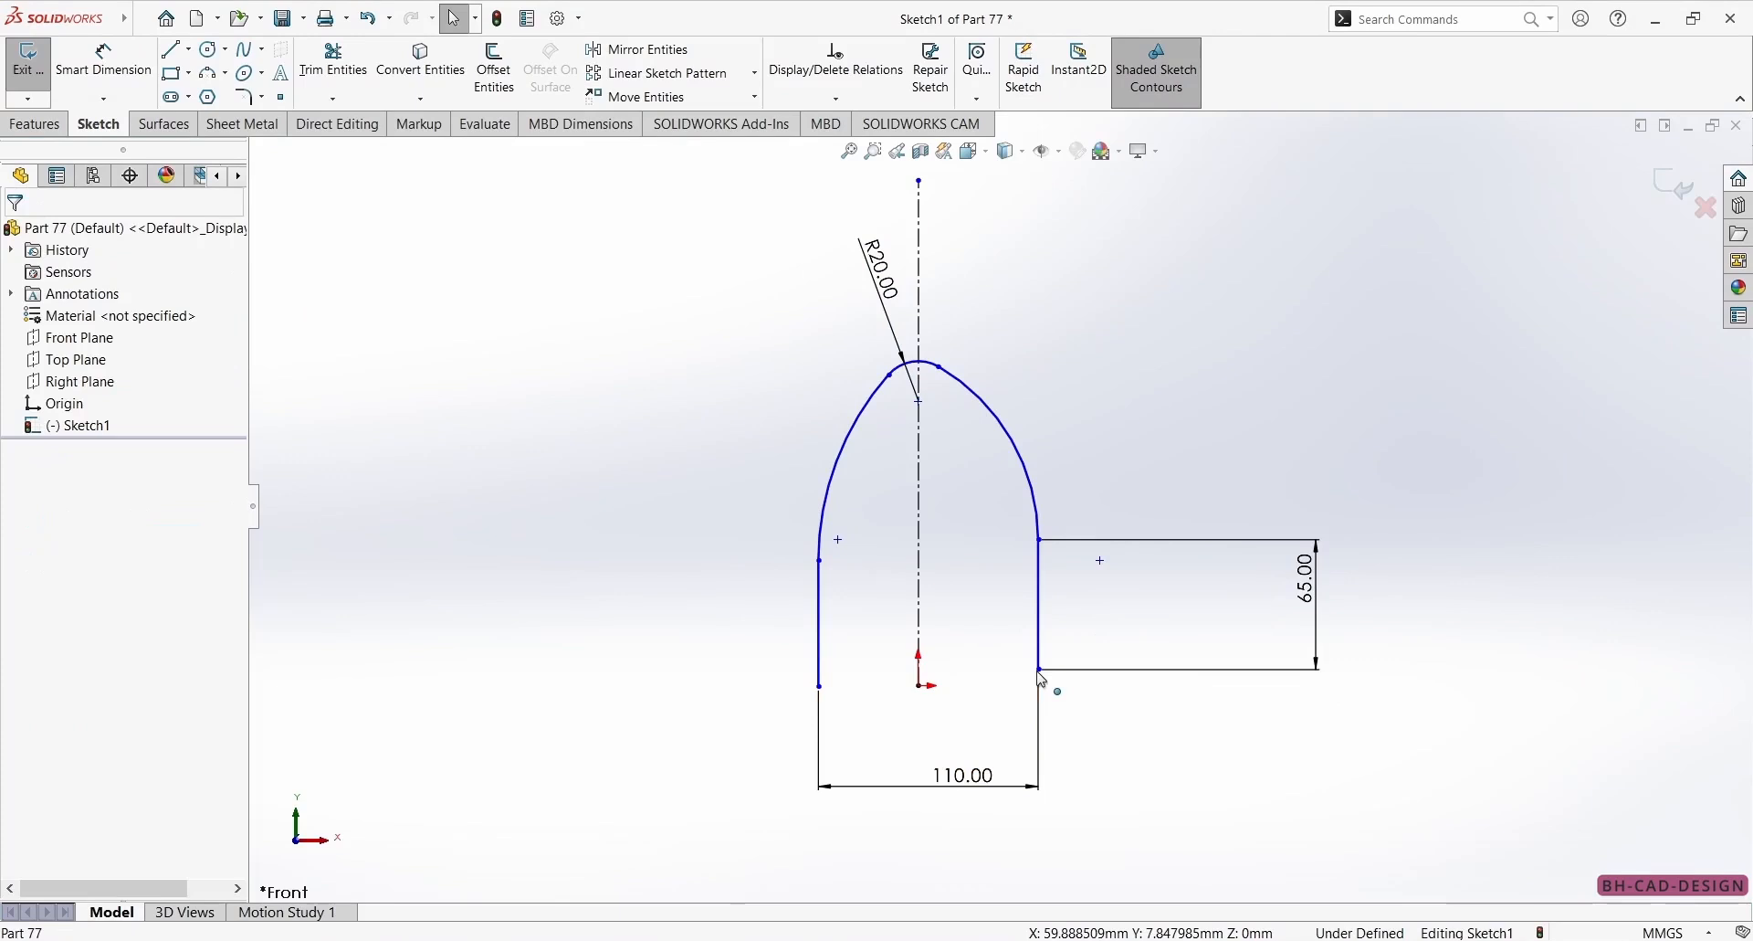
{"action": "left_click", "coordinate": [1042, 673]}
{"action": "left_click", "coordinate": [920, 685], "text": "ctrl"}
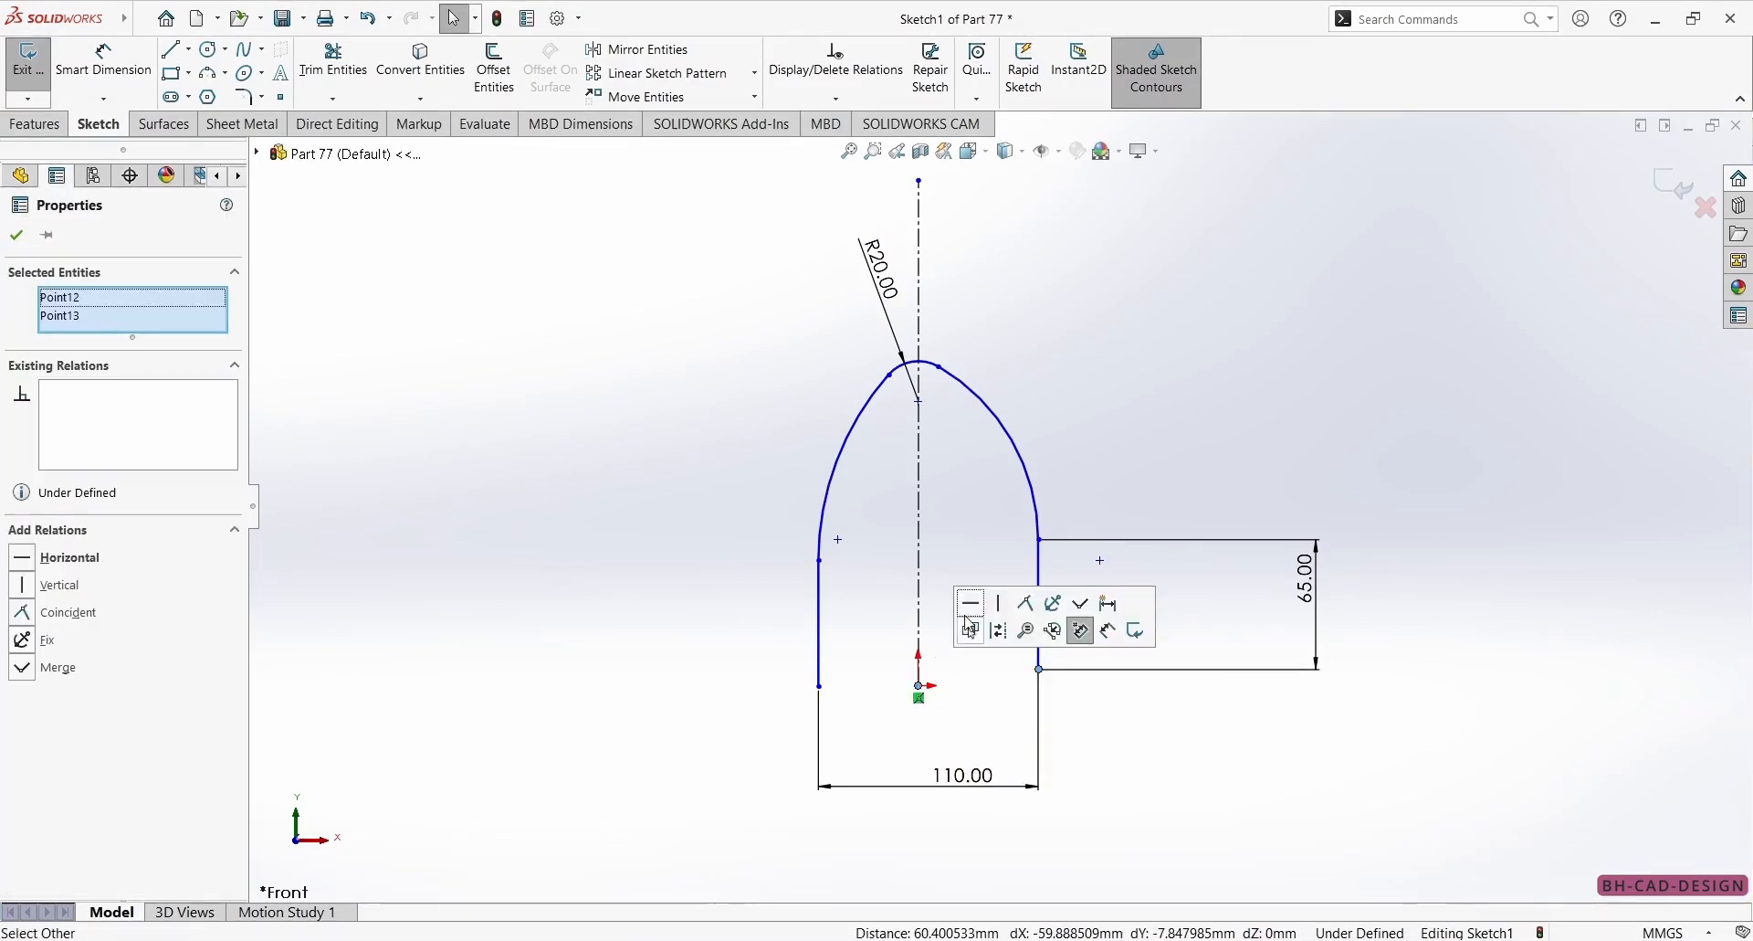
{"action": "left_click", "coordinate": [1050, 629]}
{"action": "key", "text": "Escape"}
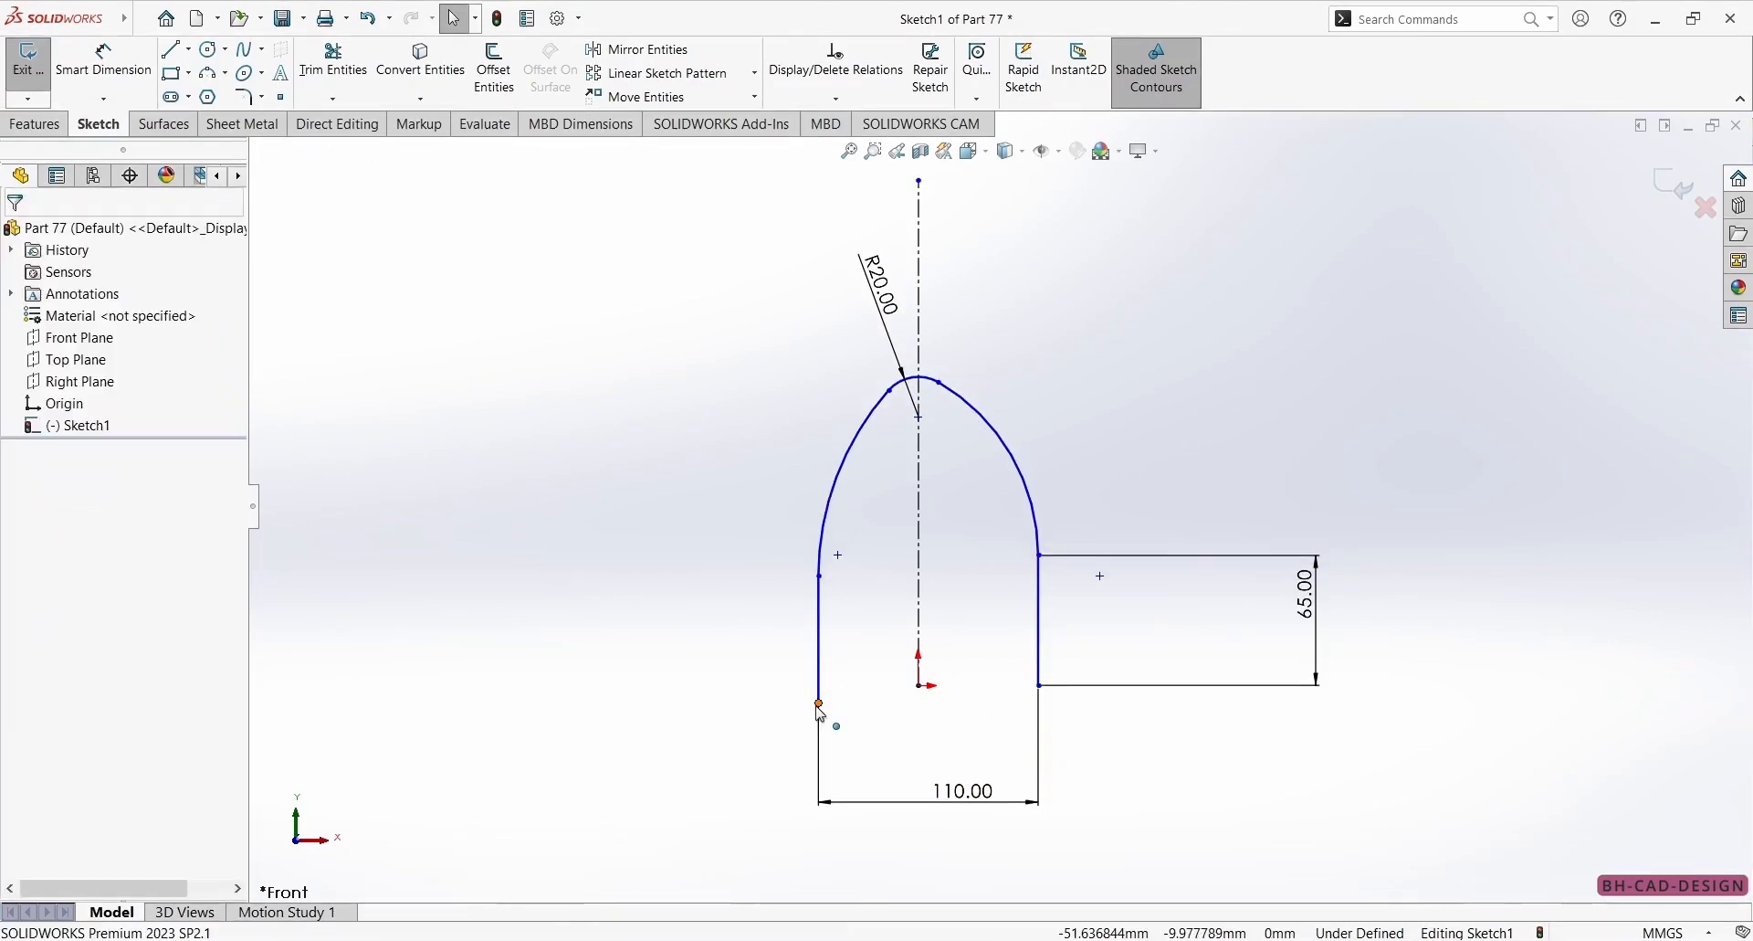
Align the lower endpoint of the left vertical line horizontally with the origin.
{"action": "left_click", "coordinate": [820, 704]}
{"action": "left_click", "coordinate": [919, 685], "text": "ctrl"}
{"action": "left_click", "coordinate": [979, 621]}
{"action": "key", "text": "Escape"}
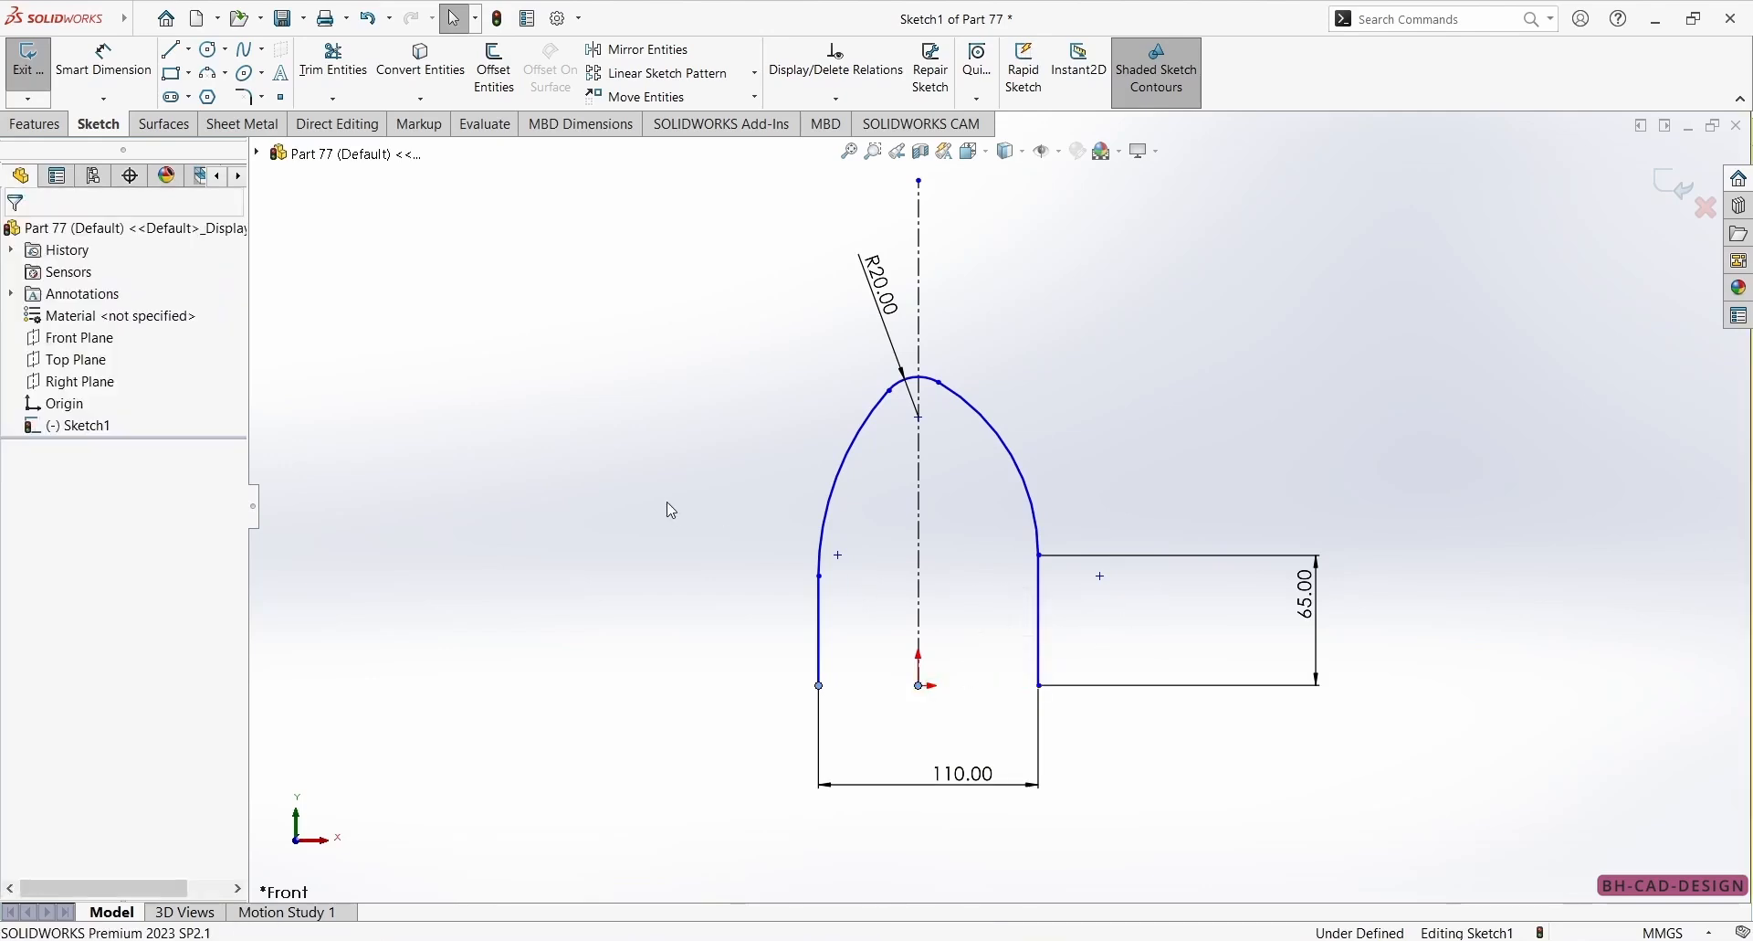
Make the left and right vertical lines symmetric about the centerline.
{"action": "left_click", "coordinate": [820, 630]}
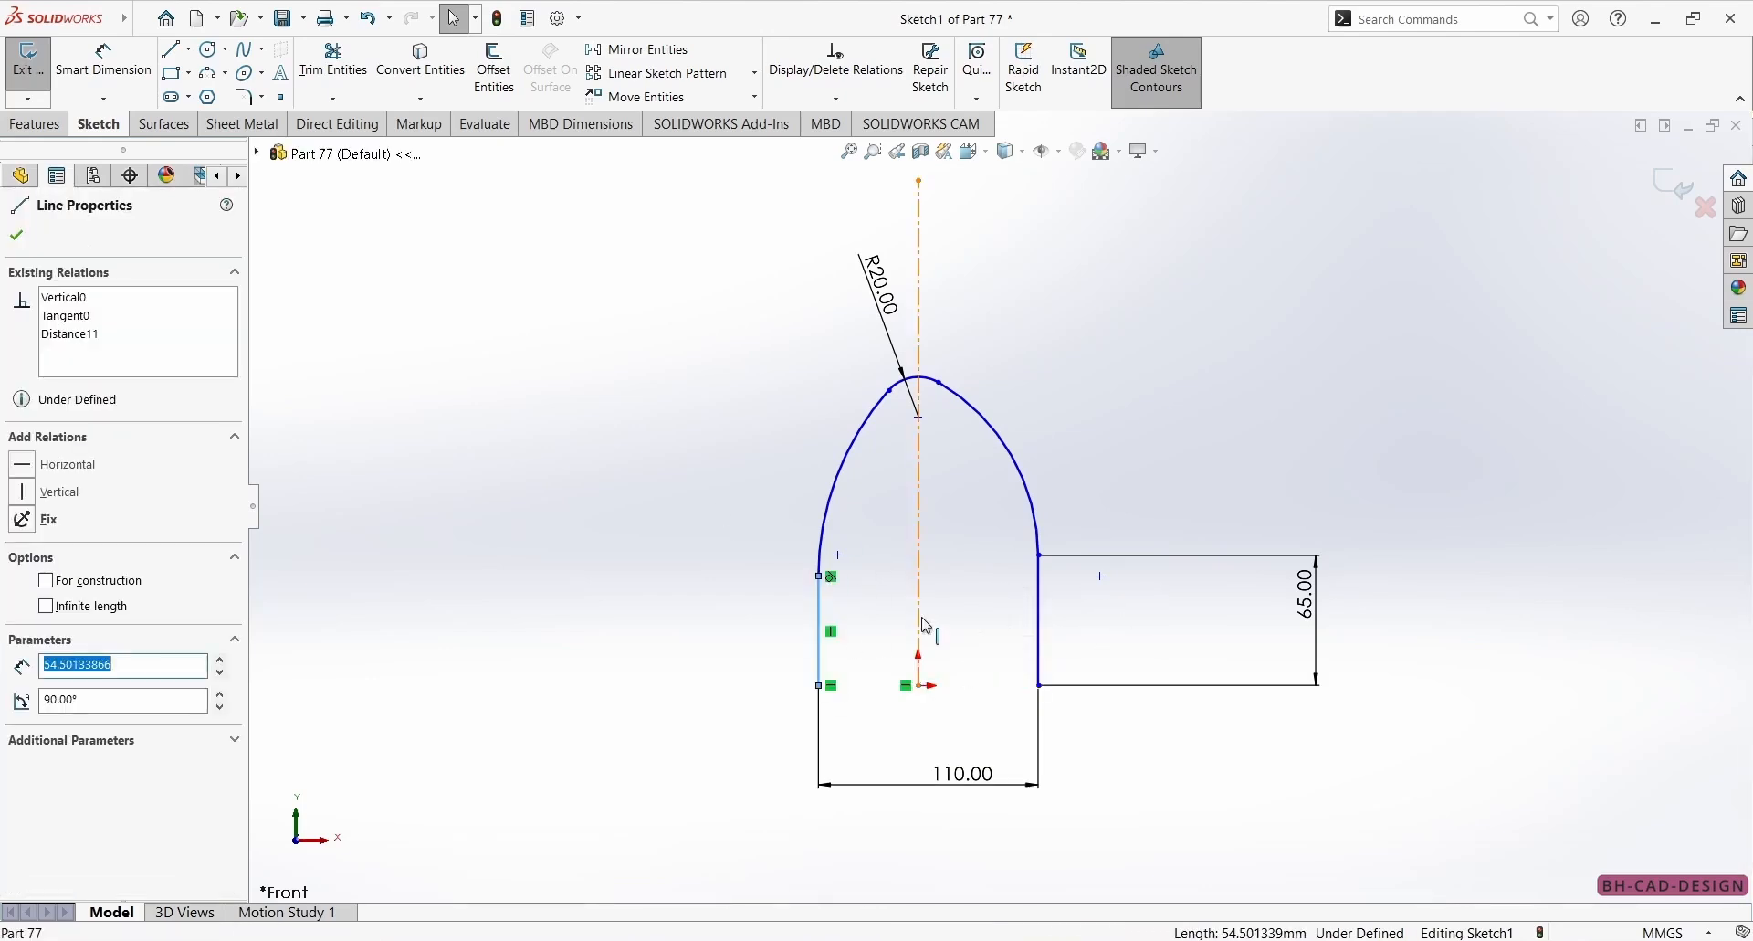
{"action": "left_click", "coordinate": [921, 625], "text": "ctrl"}
{"action": "left_click", "coordinate": [1041, 618], "text": "ctrl"}
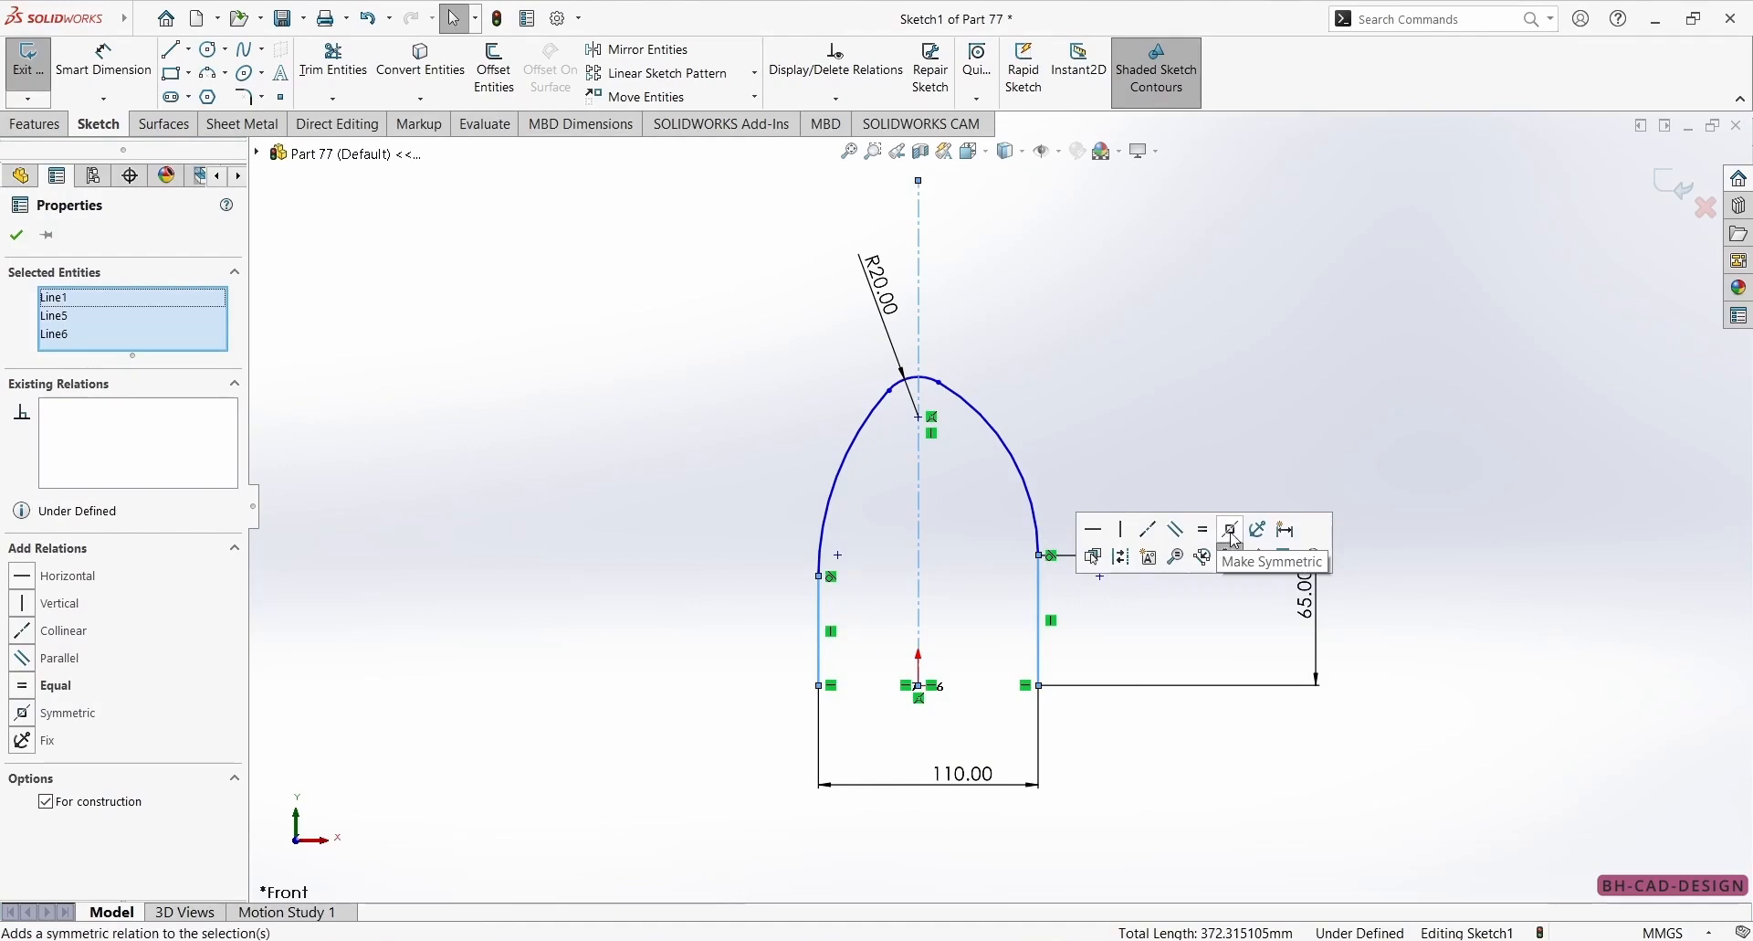
{"action": "left_click", "coordinate": [1233, 539]}
{"action": "key", "text": "Escape"}
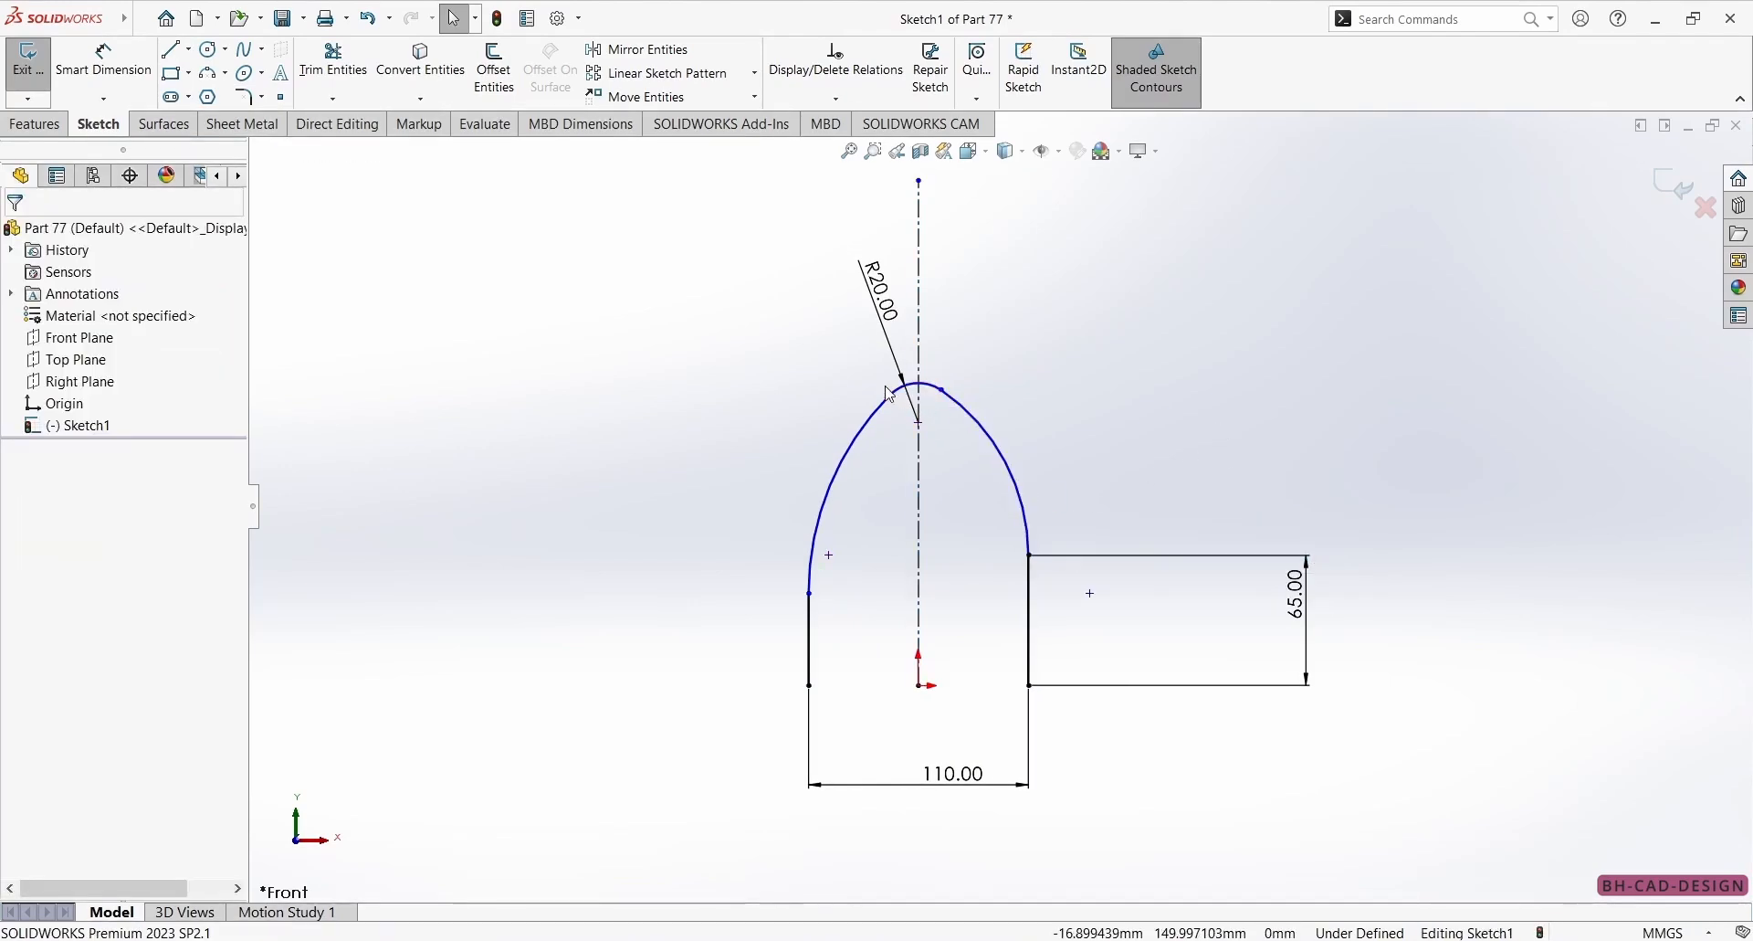
Make the two endpoints of the R20 top arc symmetric about the centerline.
{"action": "left_click", "coordinate": [923, 419]}
{"action": "left_click", "coordinate": [920, 413], "text": "ctrl"}
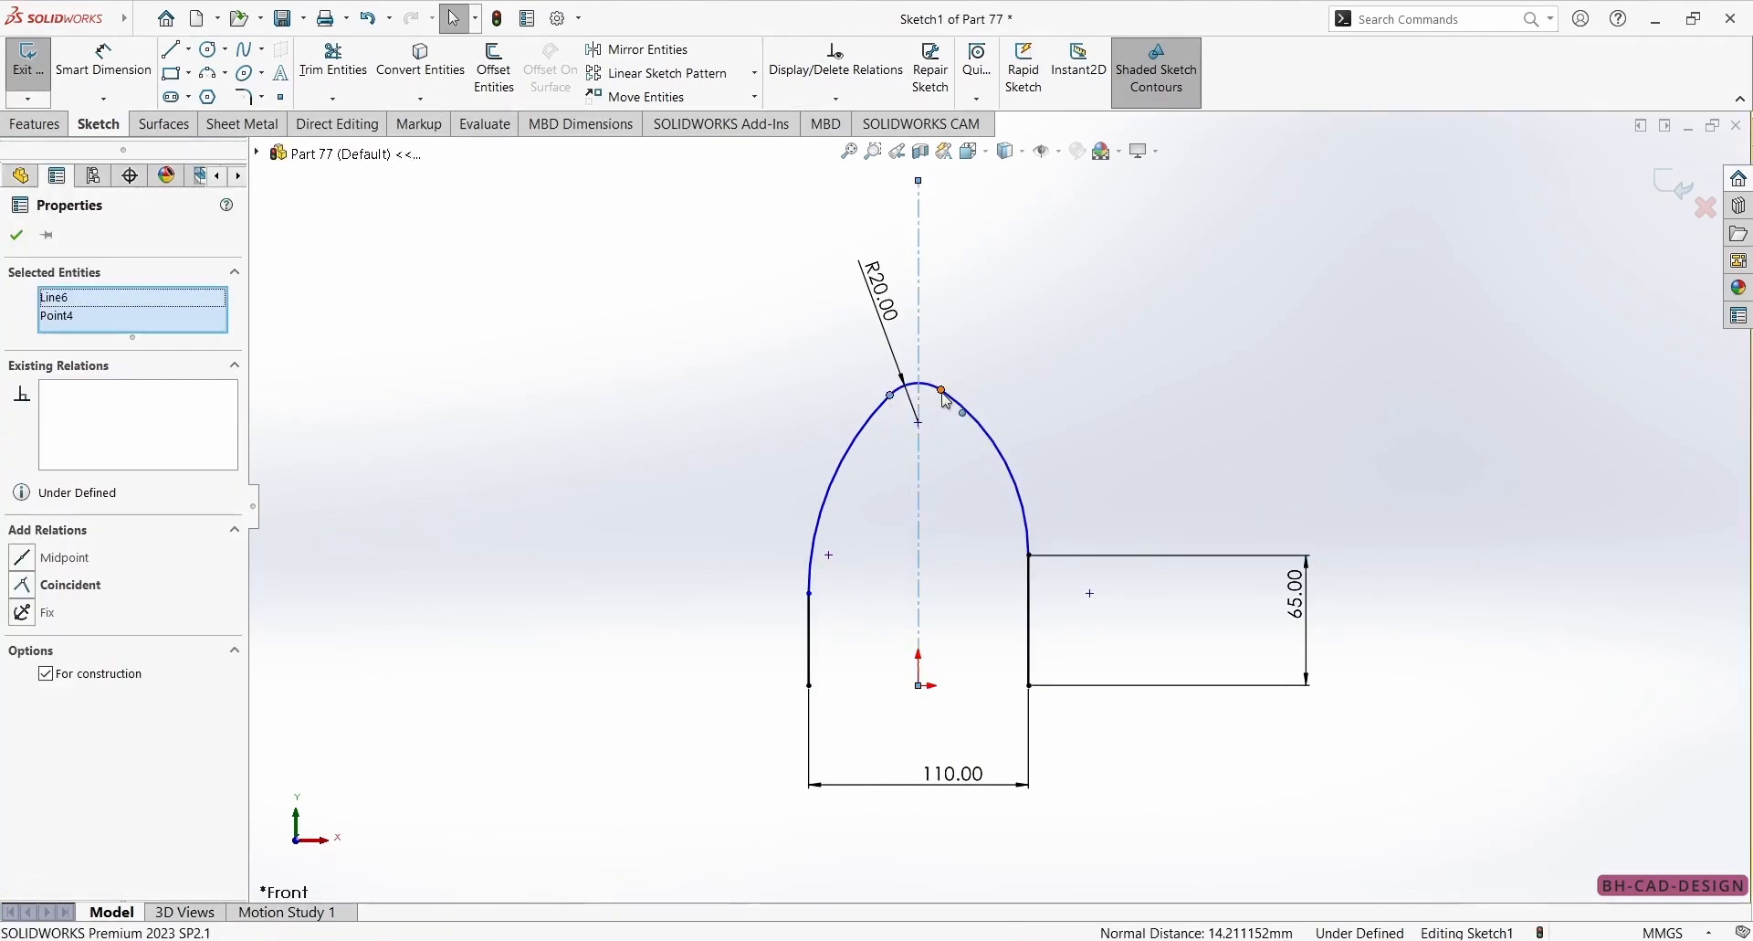
{"action": "left_click", "coordinate": [943, 391], "text": "ctrl"}
{"action": "left_click", "coordinate": [996, 311]}
{"action": "left_click", "coordinate": [1158, 219]}
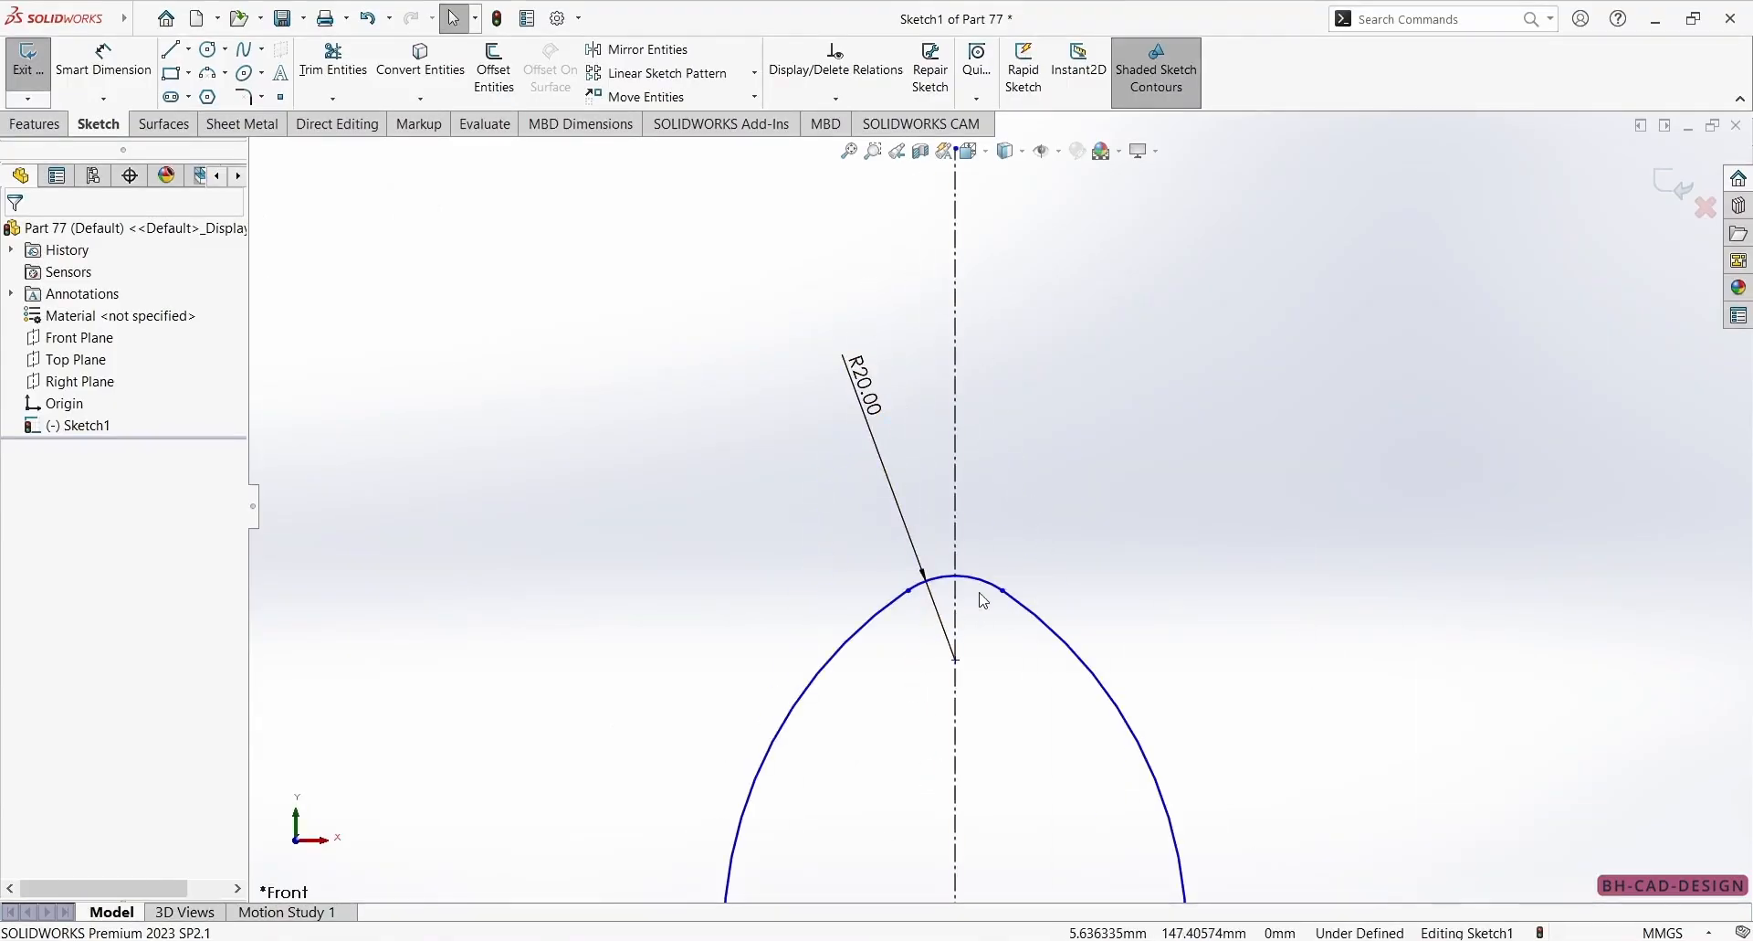
Dimension the center of the R20 top arc 130 mm above the origin.
{"action": "left_click", "coordinate": [1003, 591]}
{"action": "scroll", "coordinate": [1004, 548], "scroll_direction": "up", "scroll_amount": 4}
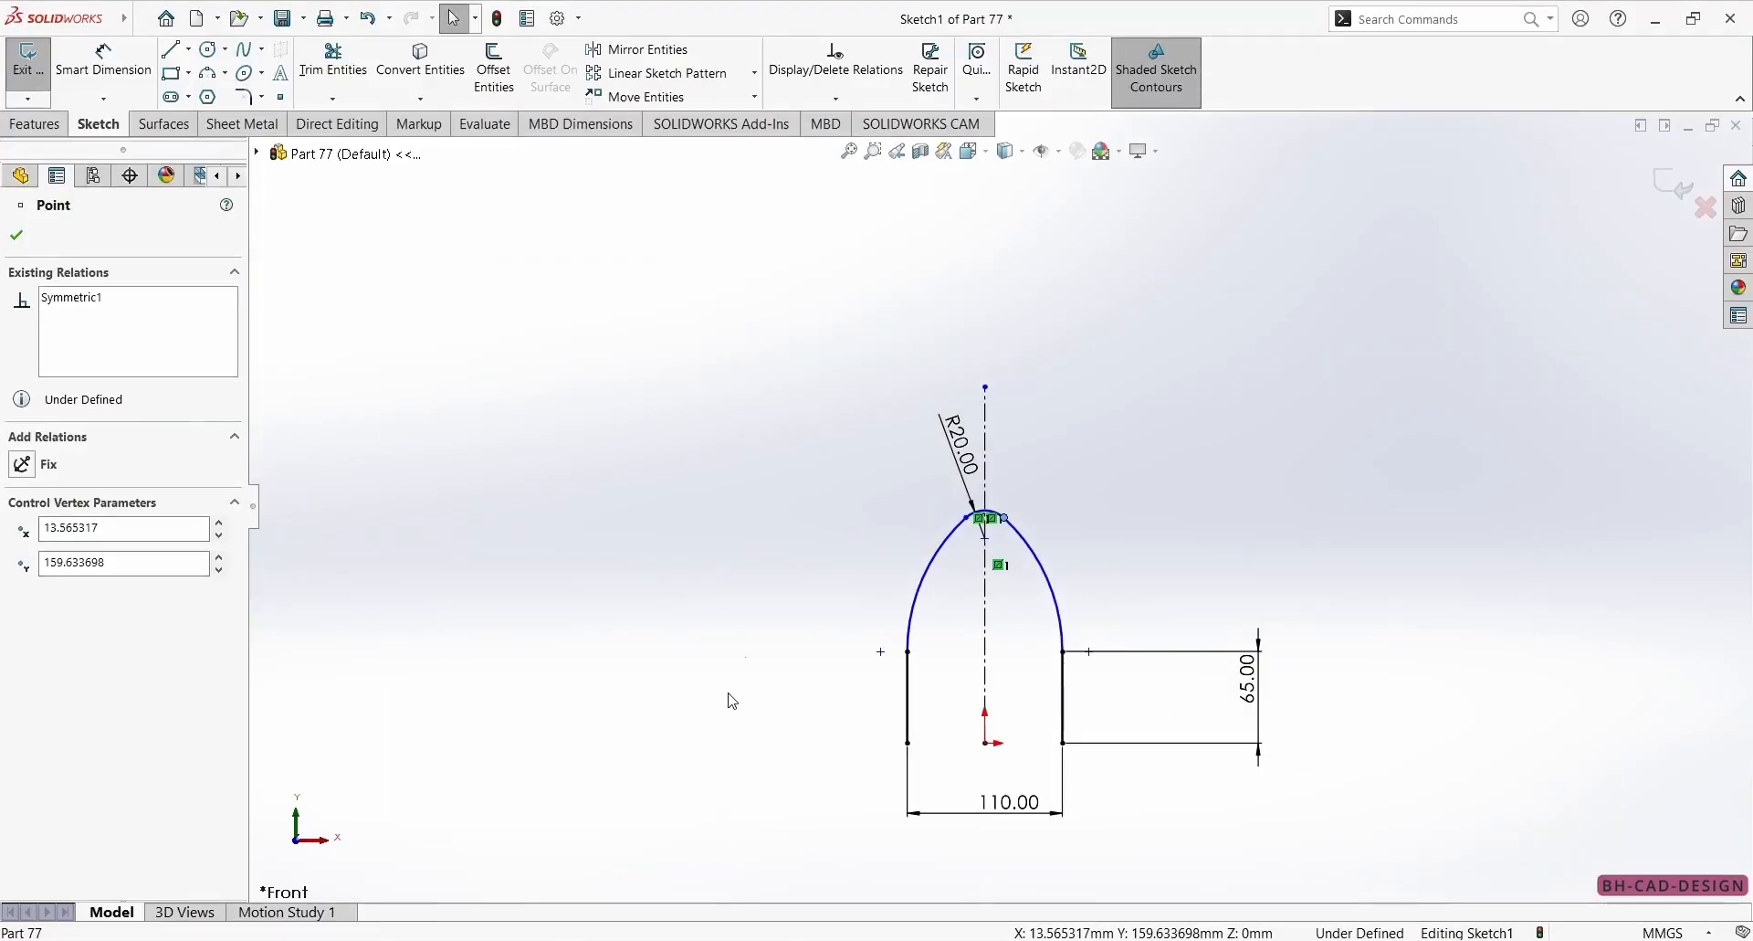
{"action": "key", "text": "d"}
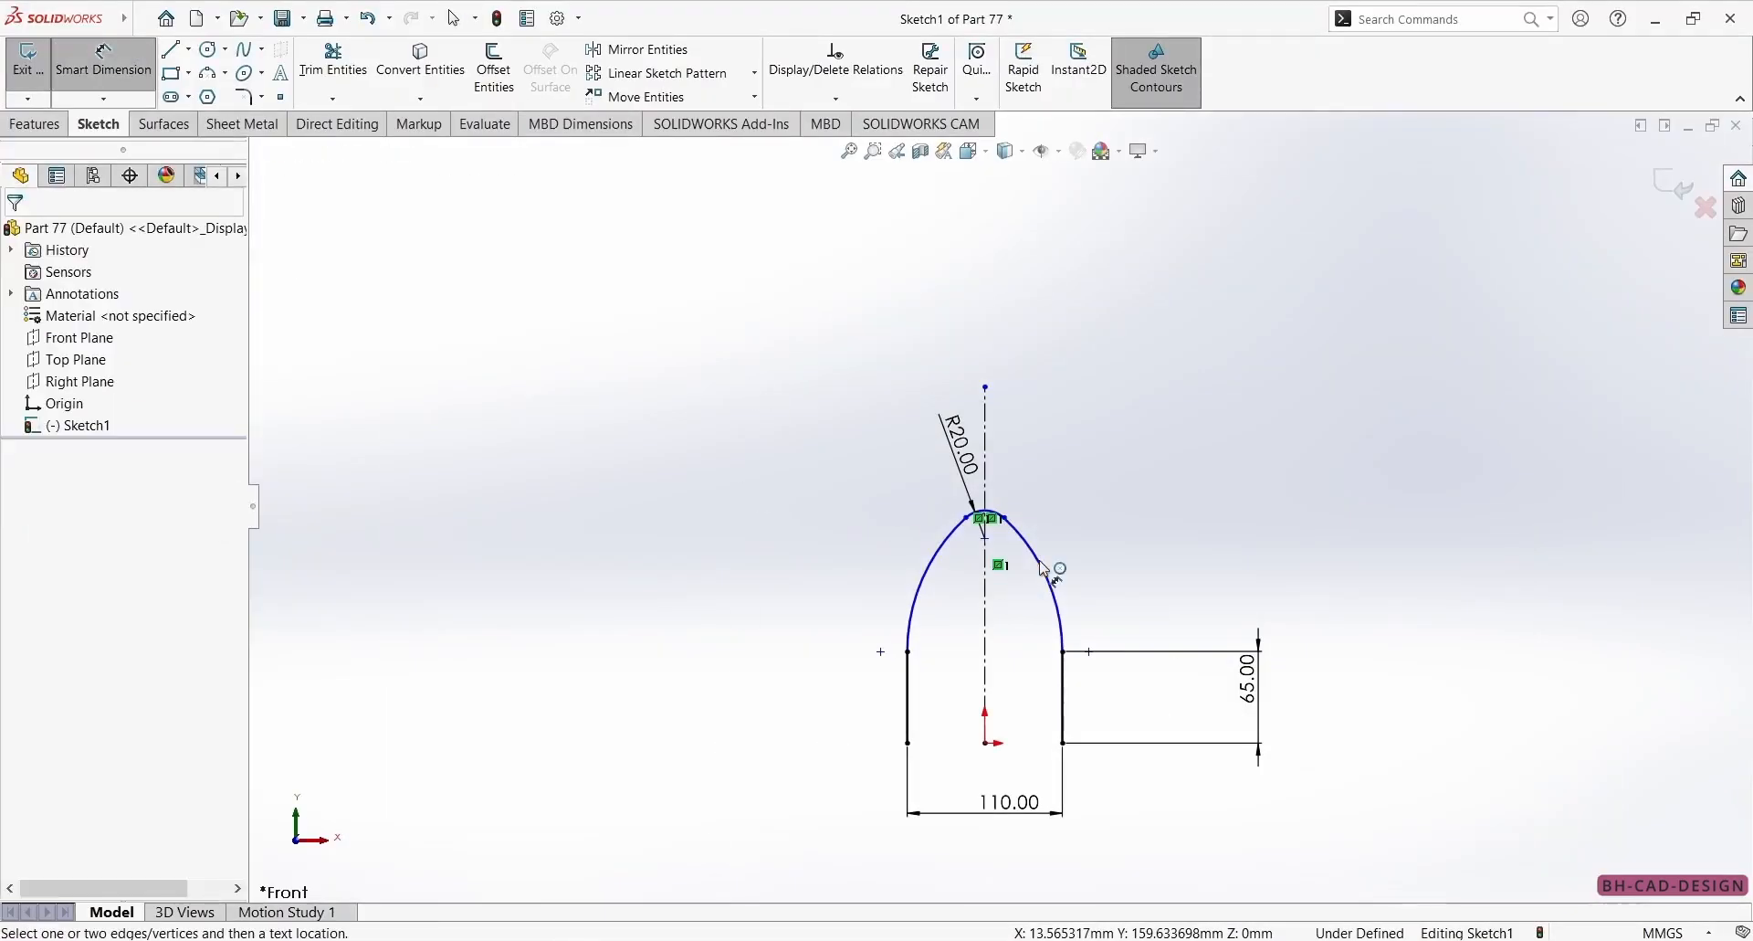
{"action": "left_click", "coordinate": [987, 540]}
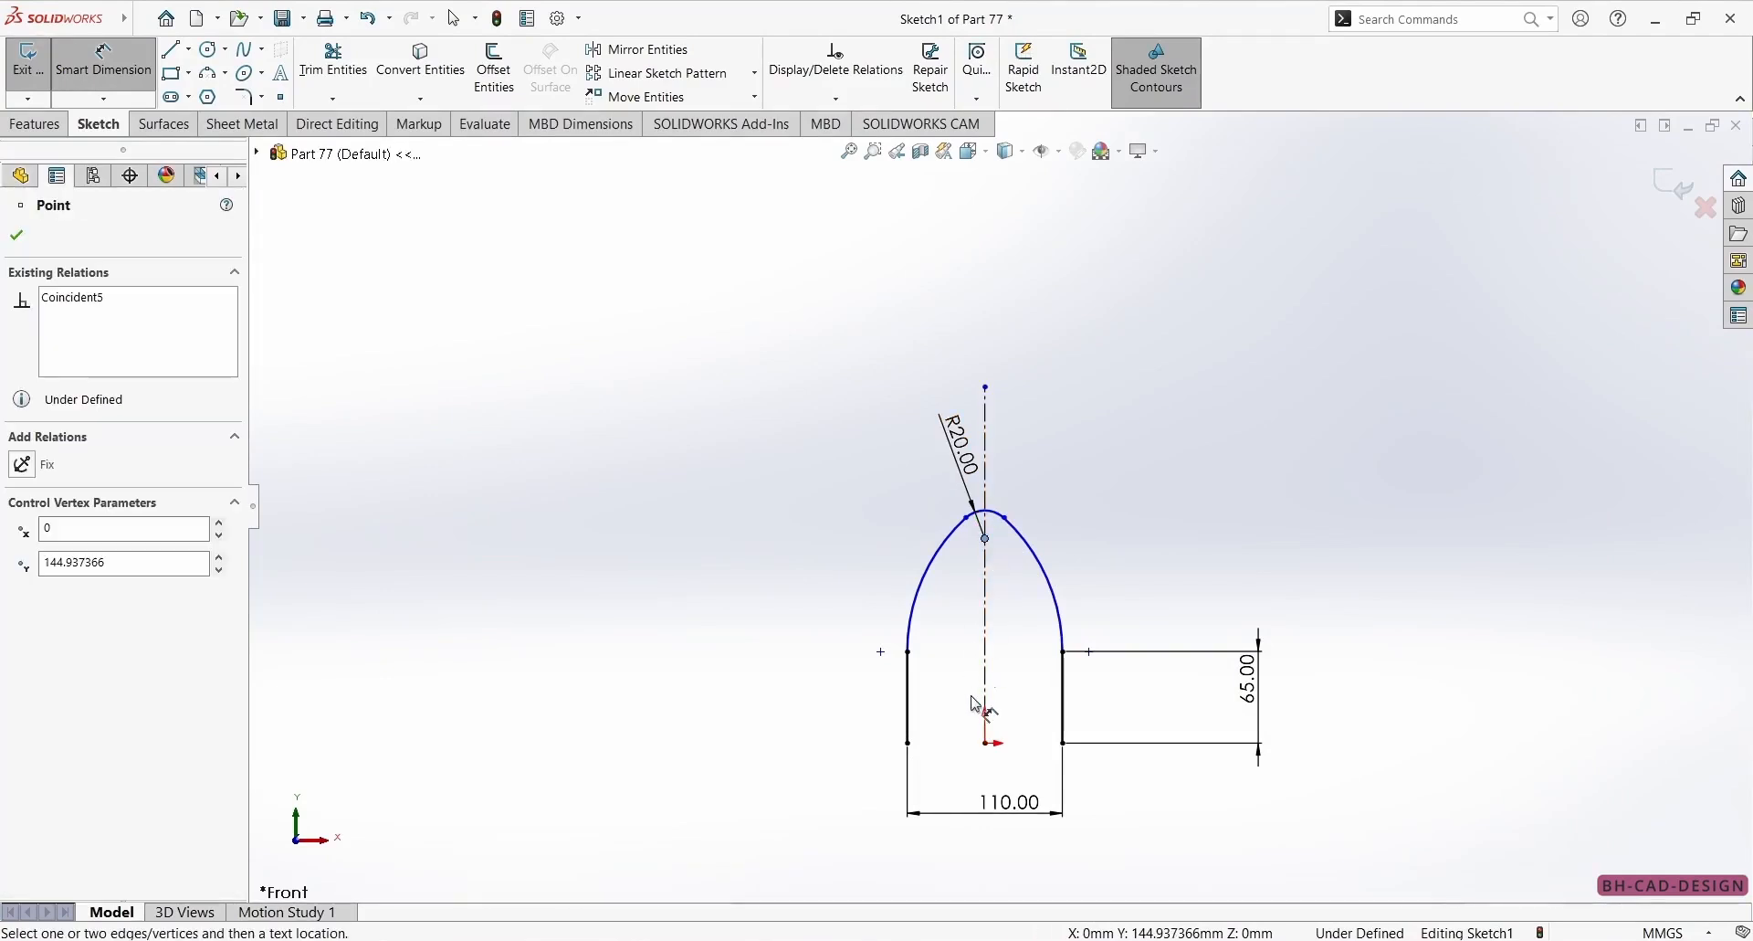
{"action": "left_click", "coordinate": [986, 742]}
{"action": "left_click", "coordinate": [752, 634]}
{"action": "type", "text": "130"}
{"action": "key", "text": "Return"}
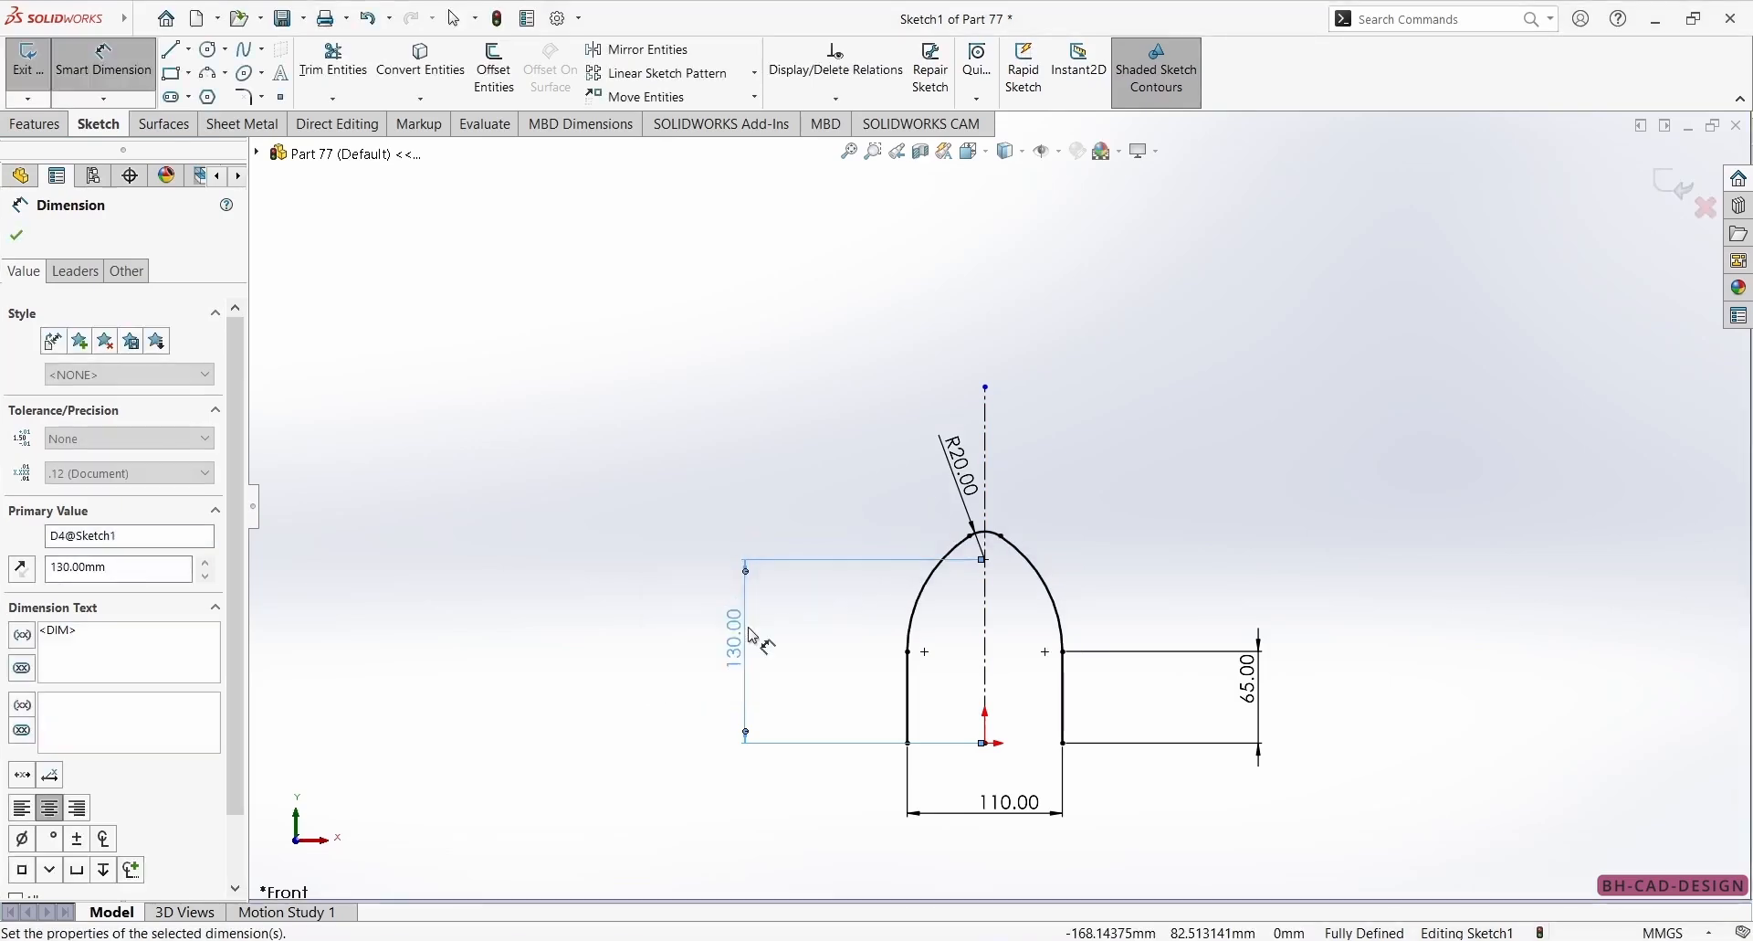
Close the profile with a horizontal line joining the lower endpoints of the two vertical lines, and check the reference drawing.
{"action": "left_click", "coordinate": [170, 50]}
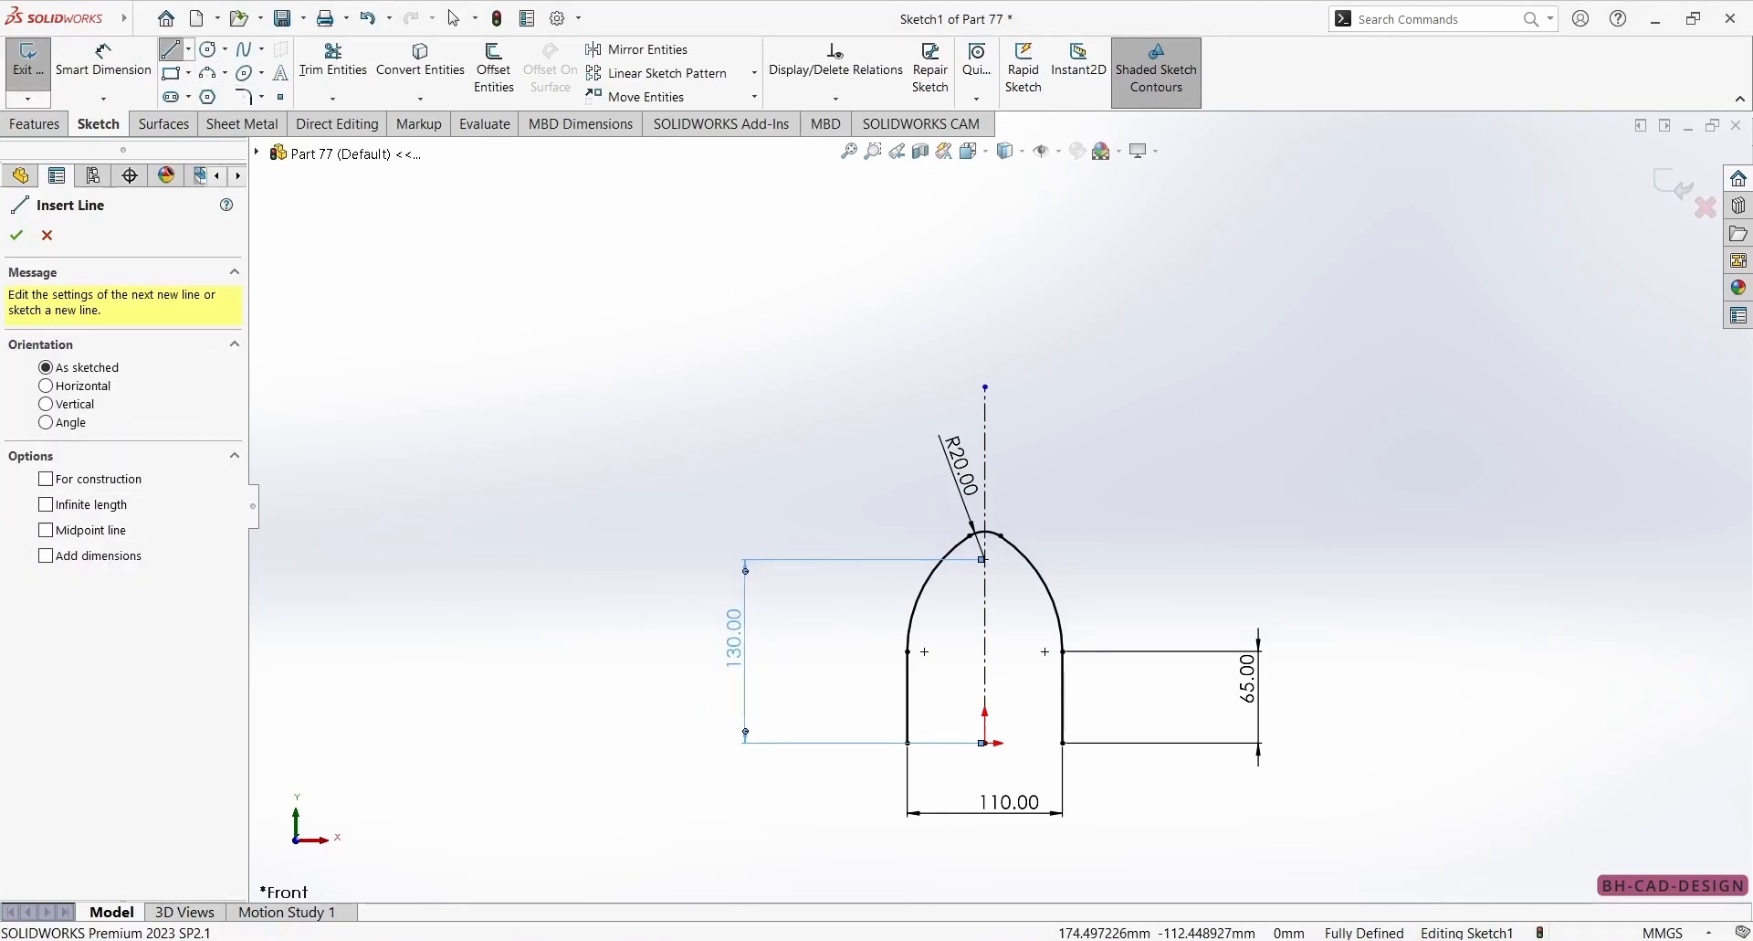
{"action": "left_click", "coordinate": [909, 744]}
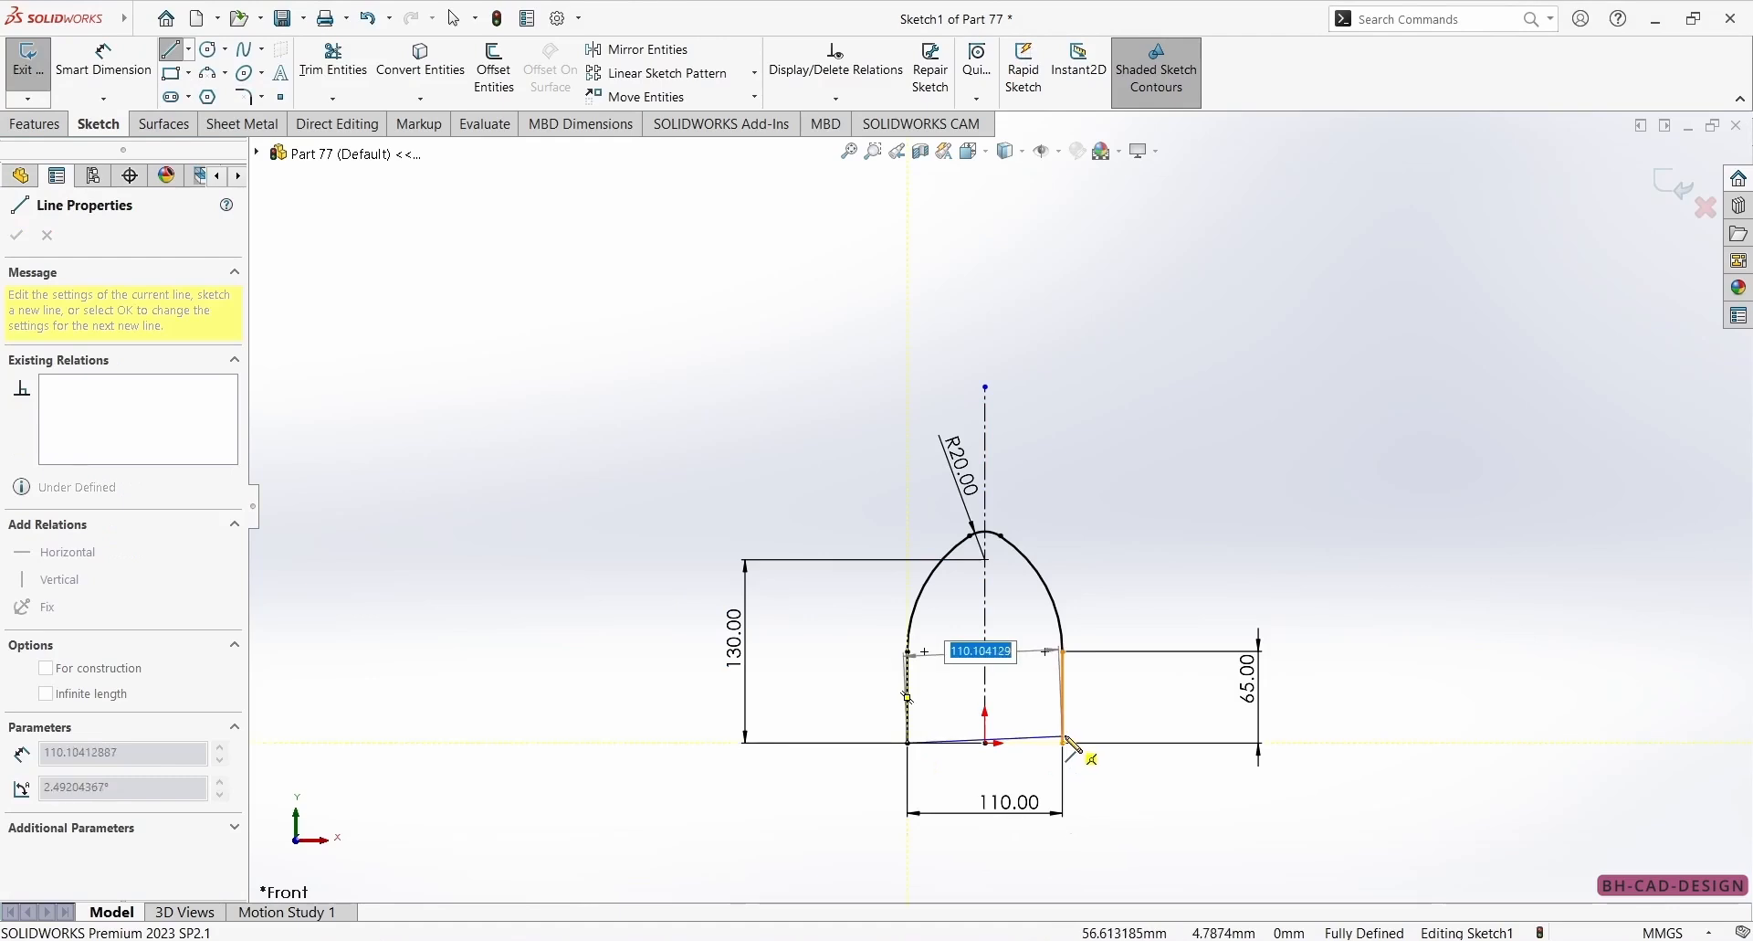
{"action": "left_click", "coordinate": [1063, 743]}
{"action": "left_click", "coordinate": [947, 940]}
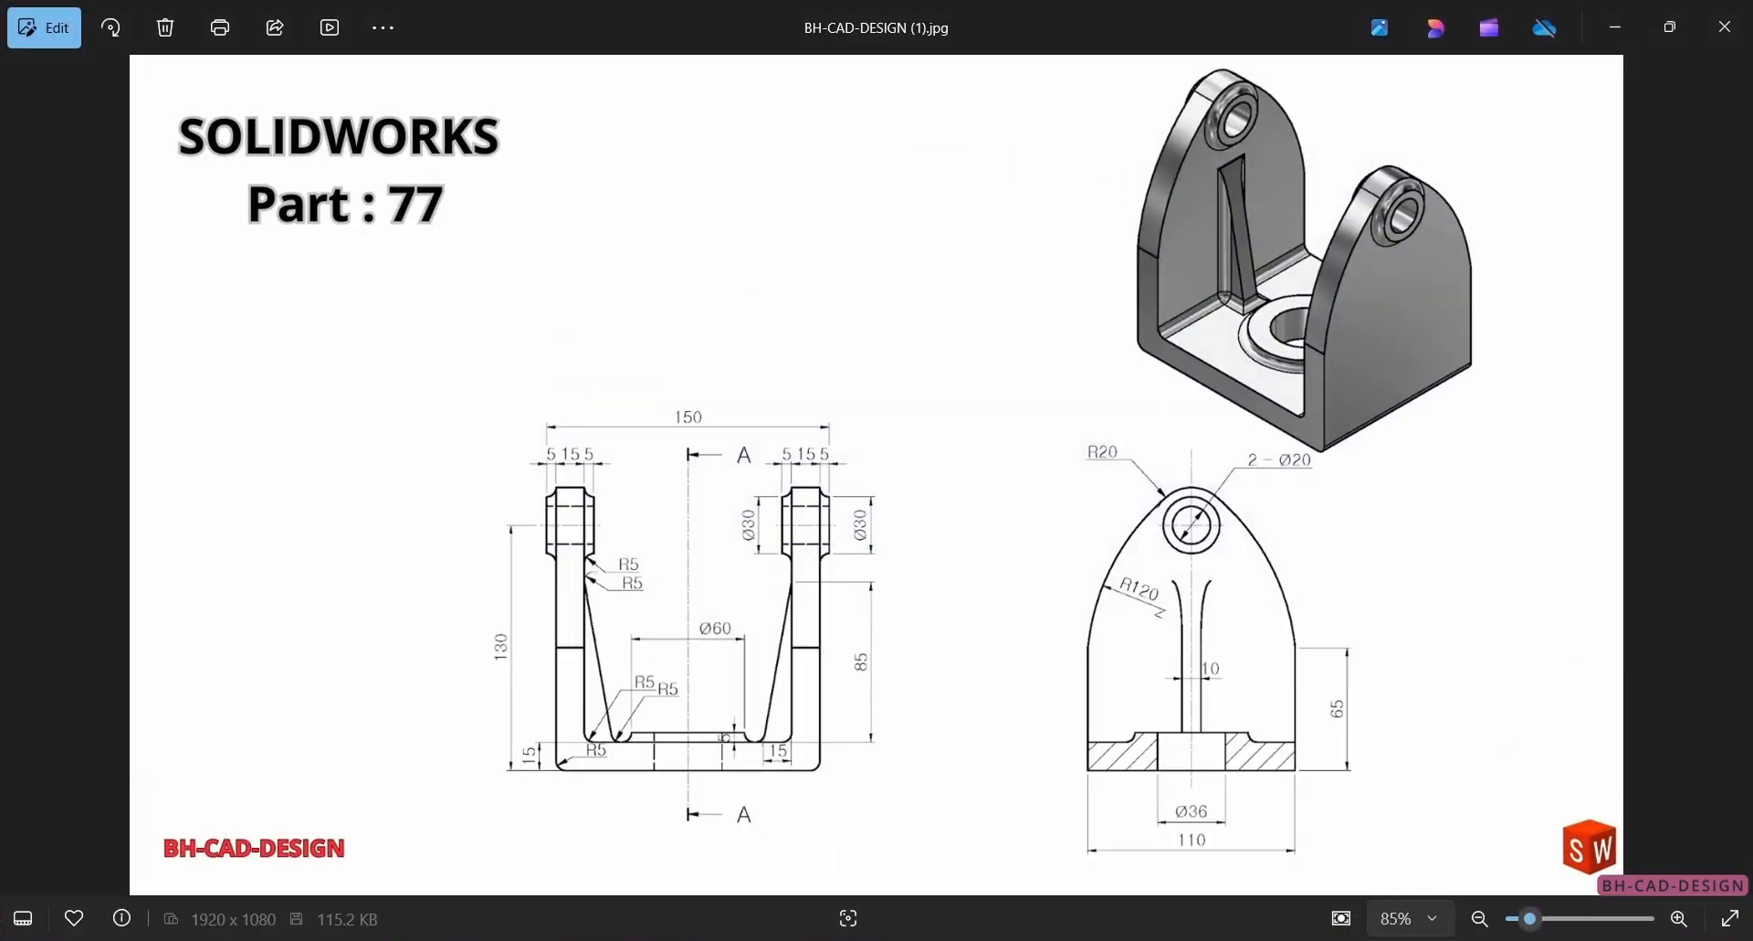
{"action": "left_click", "coordinate": [868, 940]}
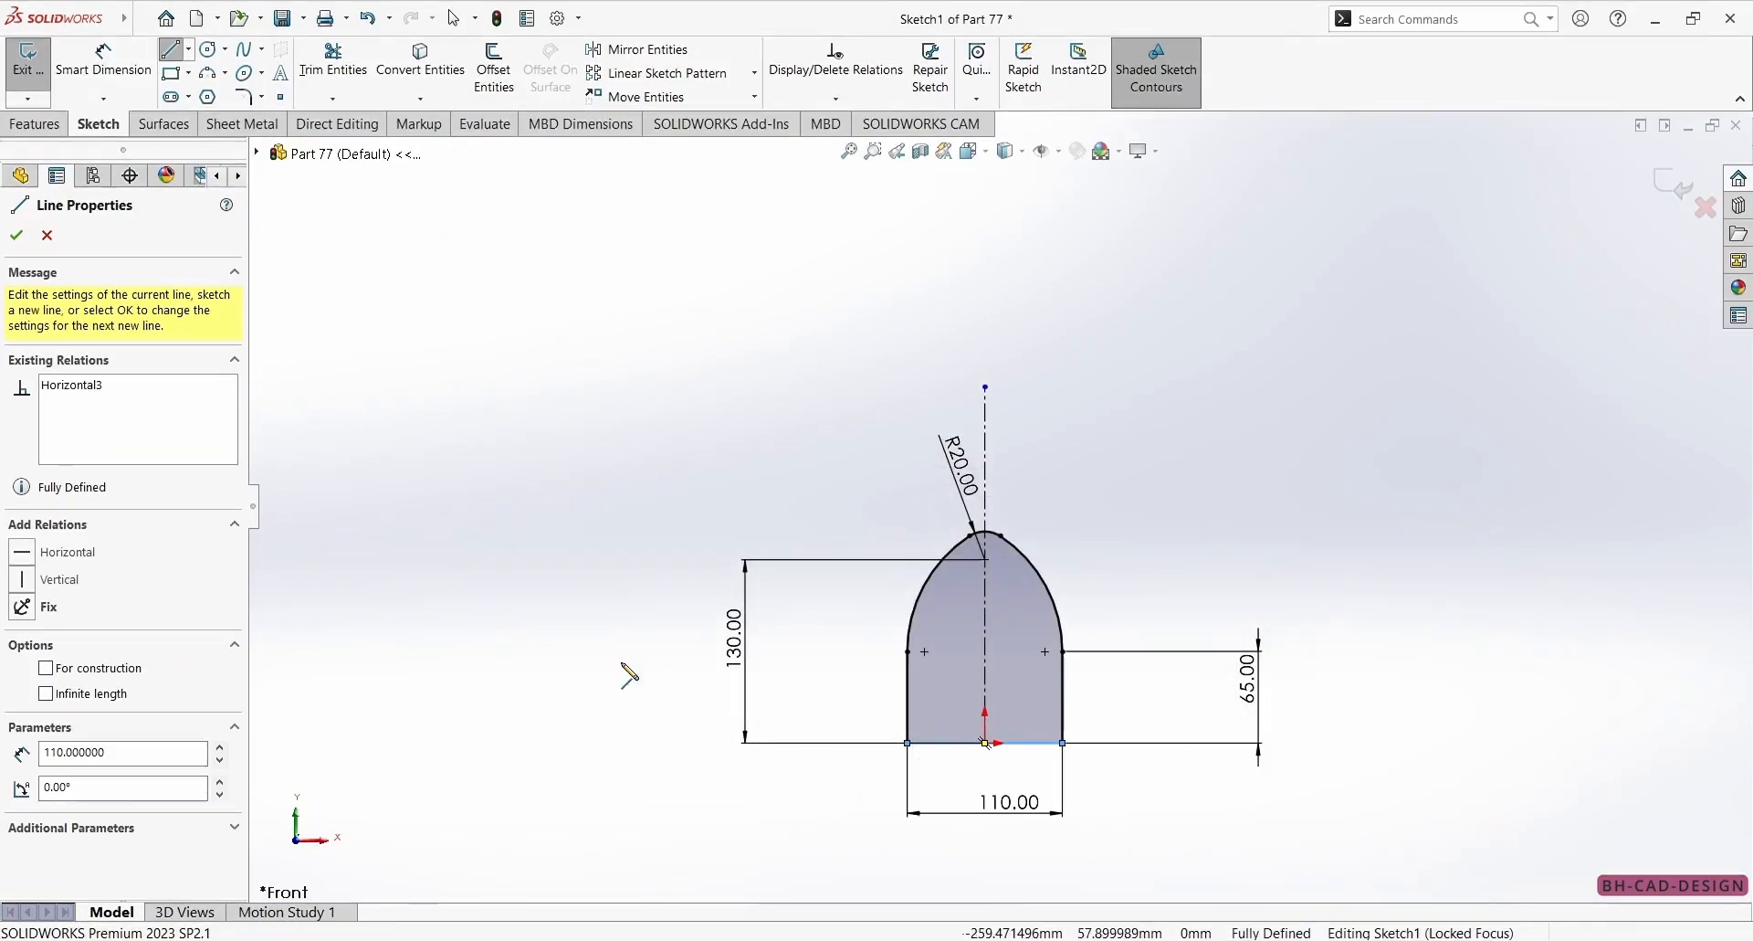
Sketch a horizontal line between the two vertical sides and dimension it 15 mm above the base line.
{"action": "left_click", "coordinate": [907, 718]}
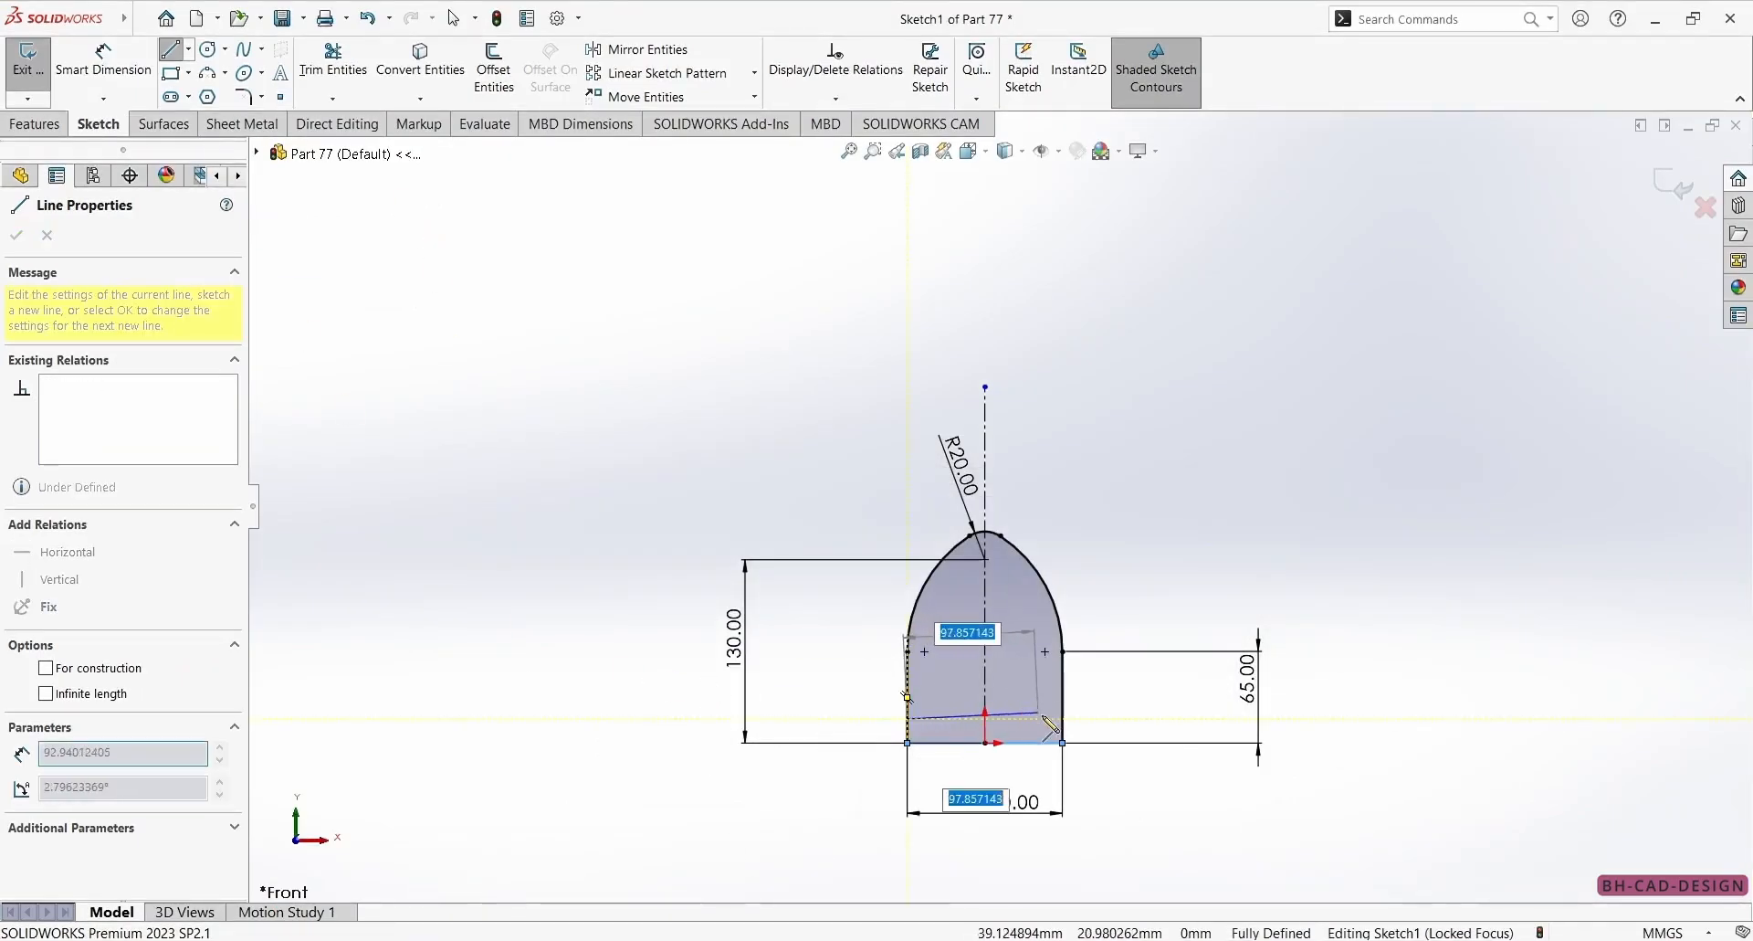
{"action": "left_click", "coordinate": [1063, 719]}
{"action": "right_click_drag", "start_coordinate": [695, 811], "coordinate": [731, 732]}
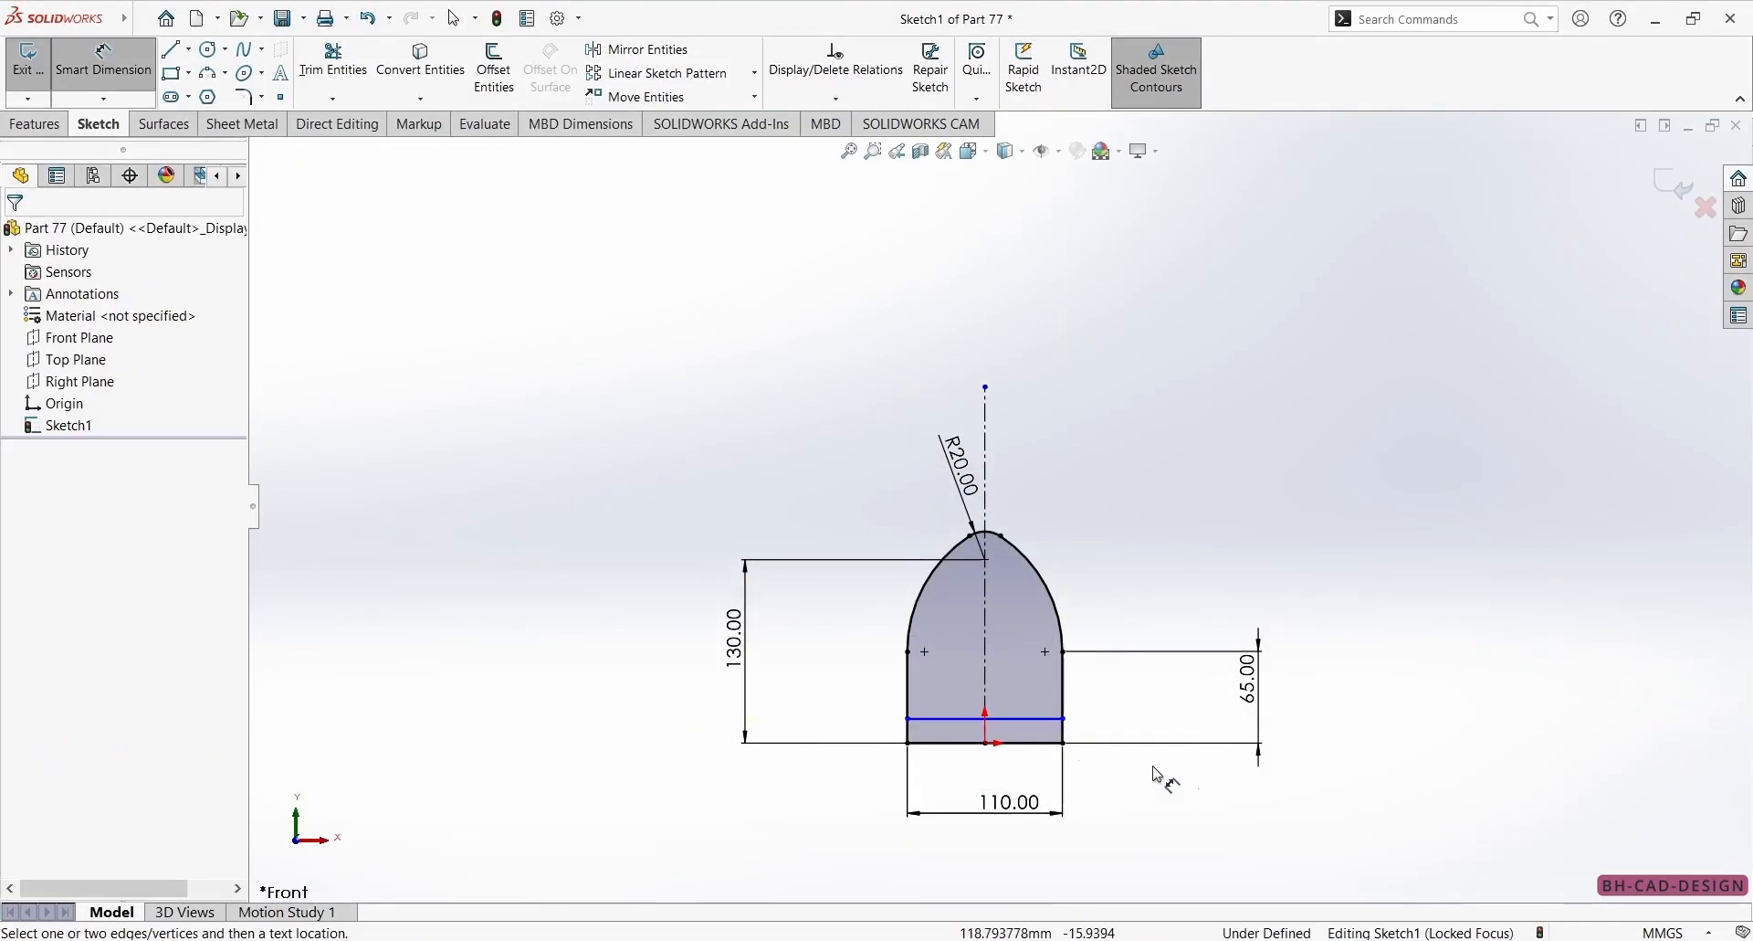
{"action": "left_click", "coordinate": [981, 725]}
{"action": "left_click", "coordinate": [973, 743]}
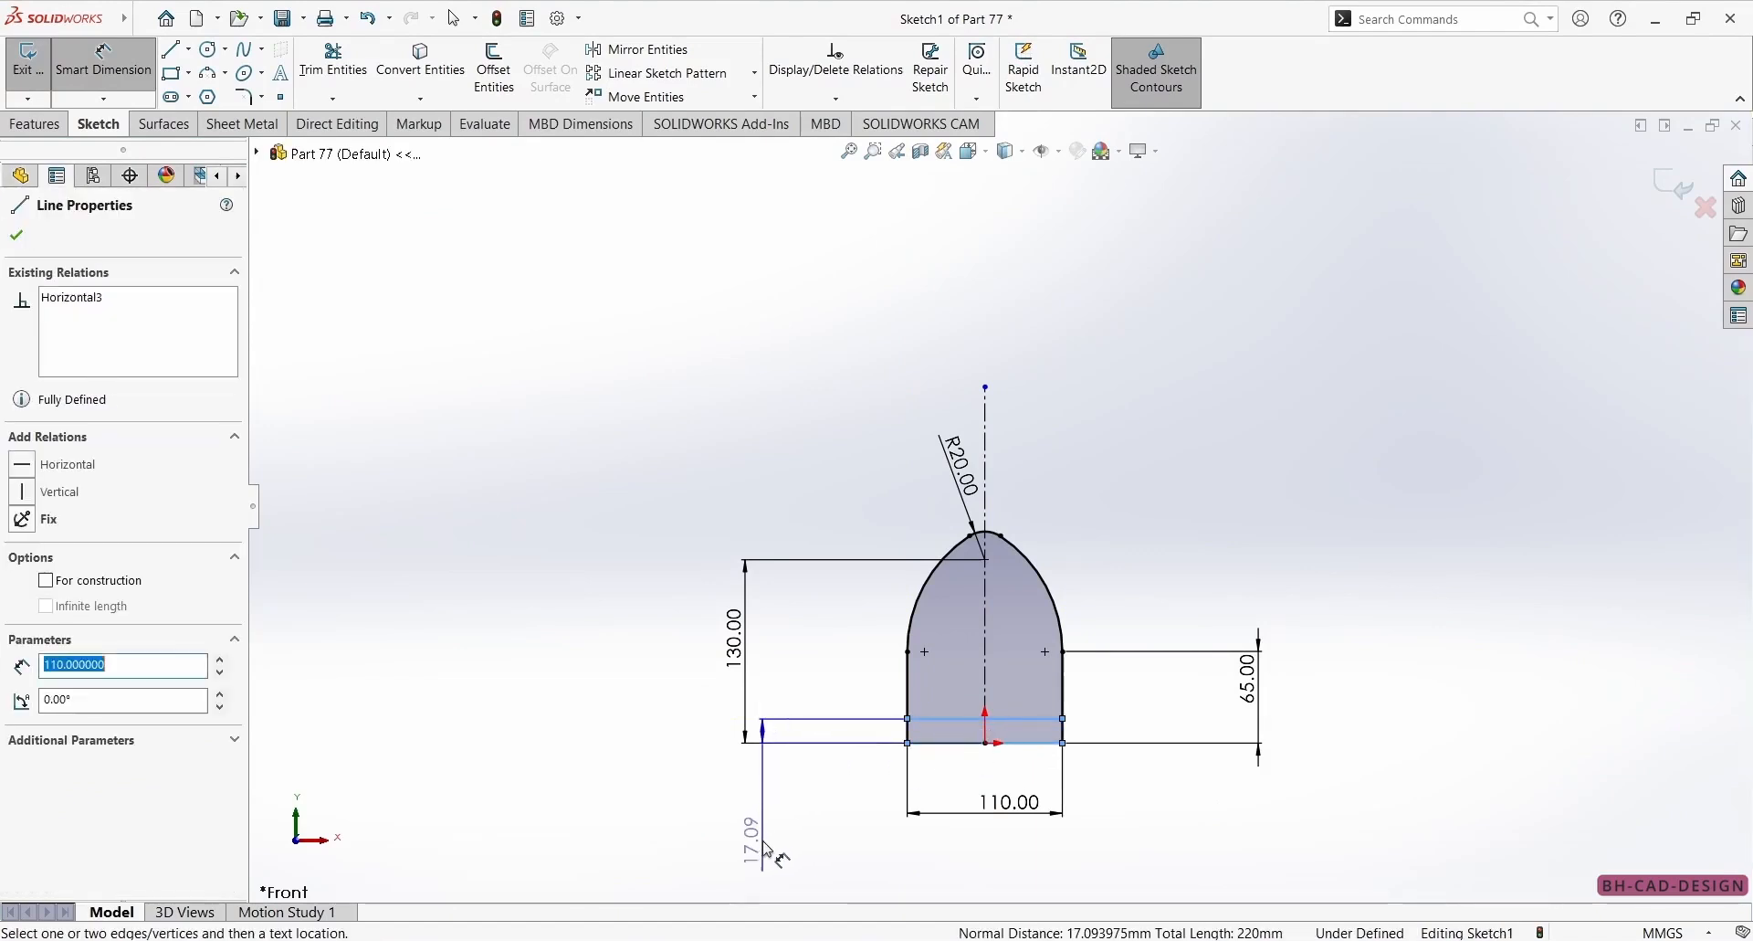
{"action": "left_click", "coordinate": [753, 822]}
{"action": "key", "text": "Return"}
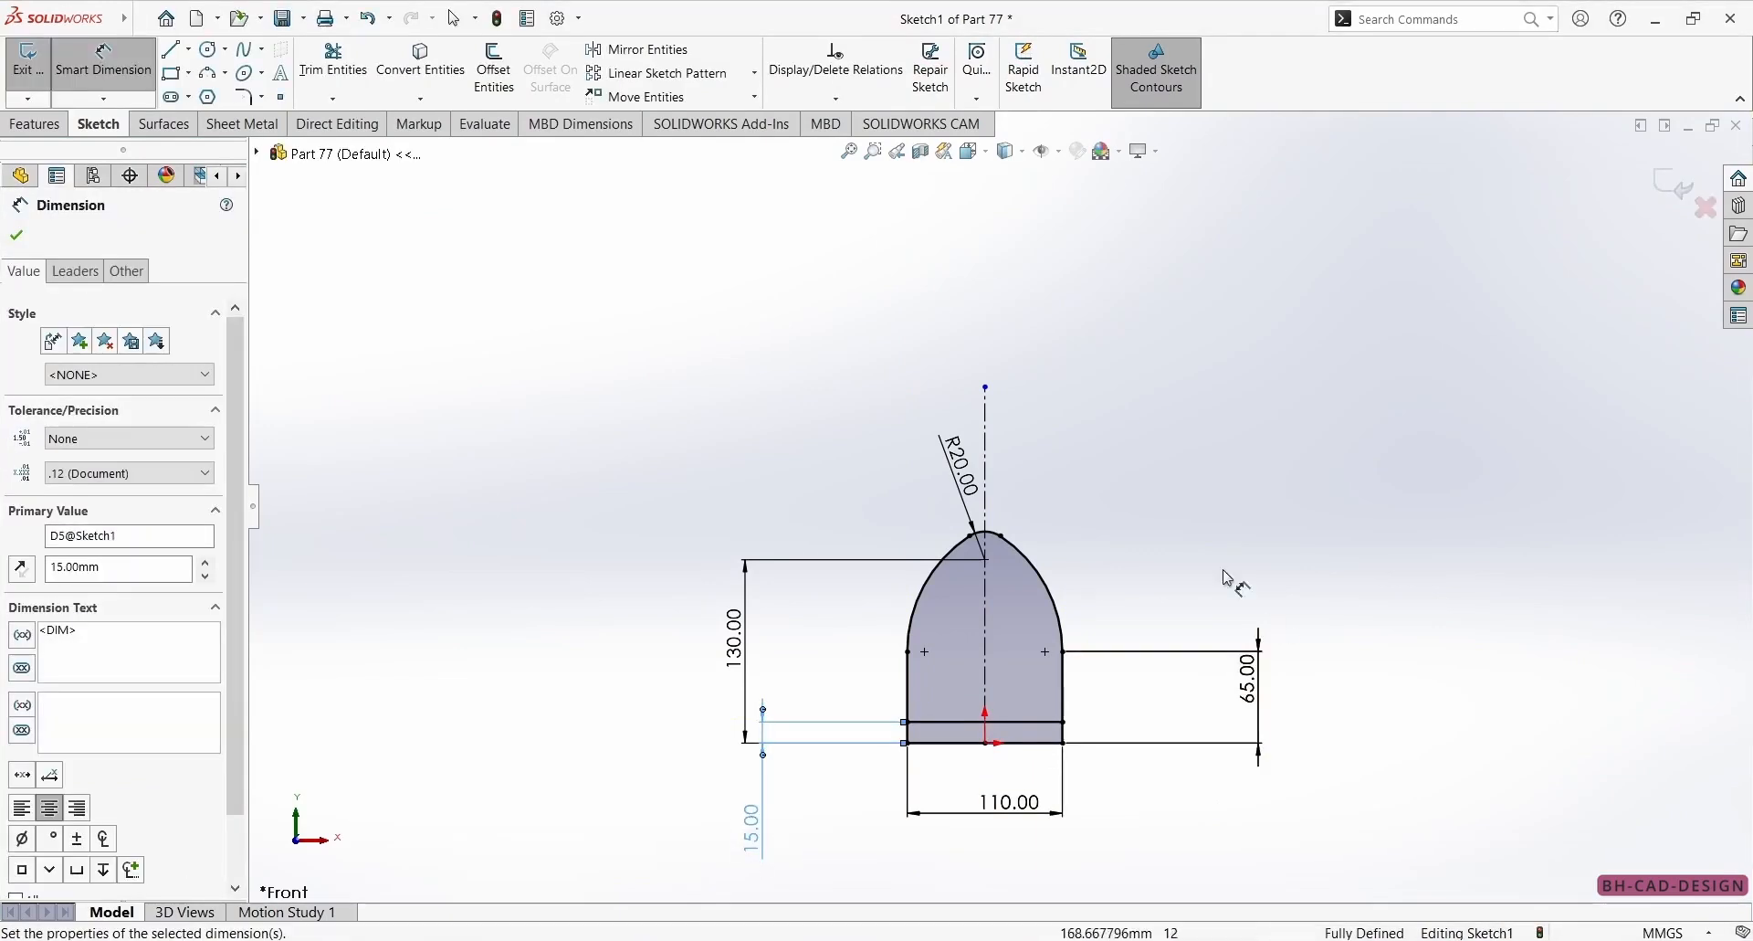
Sketch two concentric circles centered on the R20 arc's center, about 31 mm and 16 mm in diameter.
{"action": "scroll", "coordinate": [921, 563], "scroll_direction": "down", "scroll_amount": 4}
{"action": "left_click", "coordinate": [17, 236]}
{"action": "left_click", "coordinate": [209, 49]}
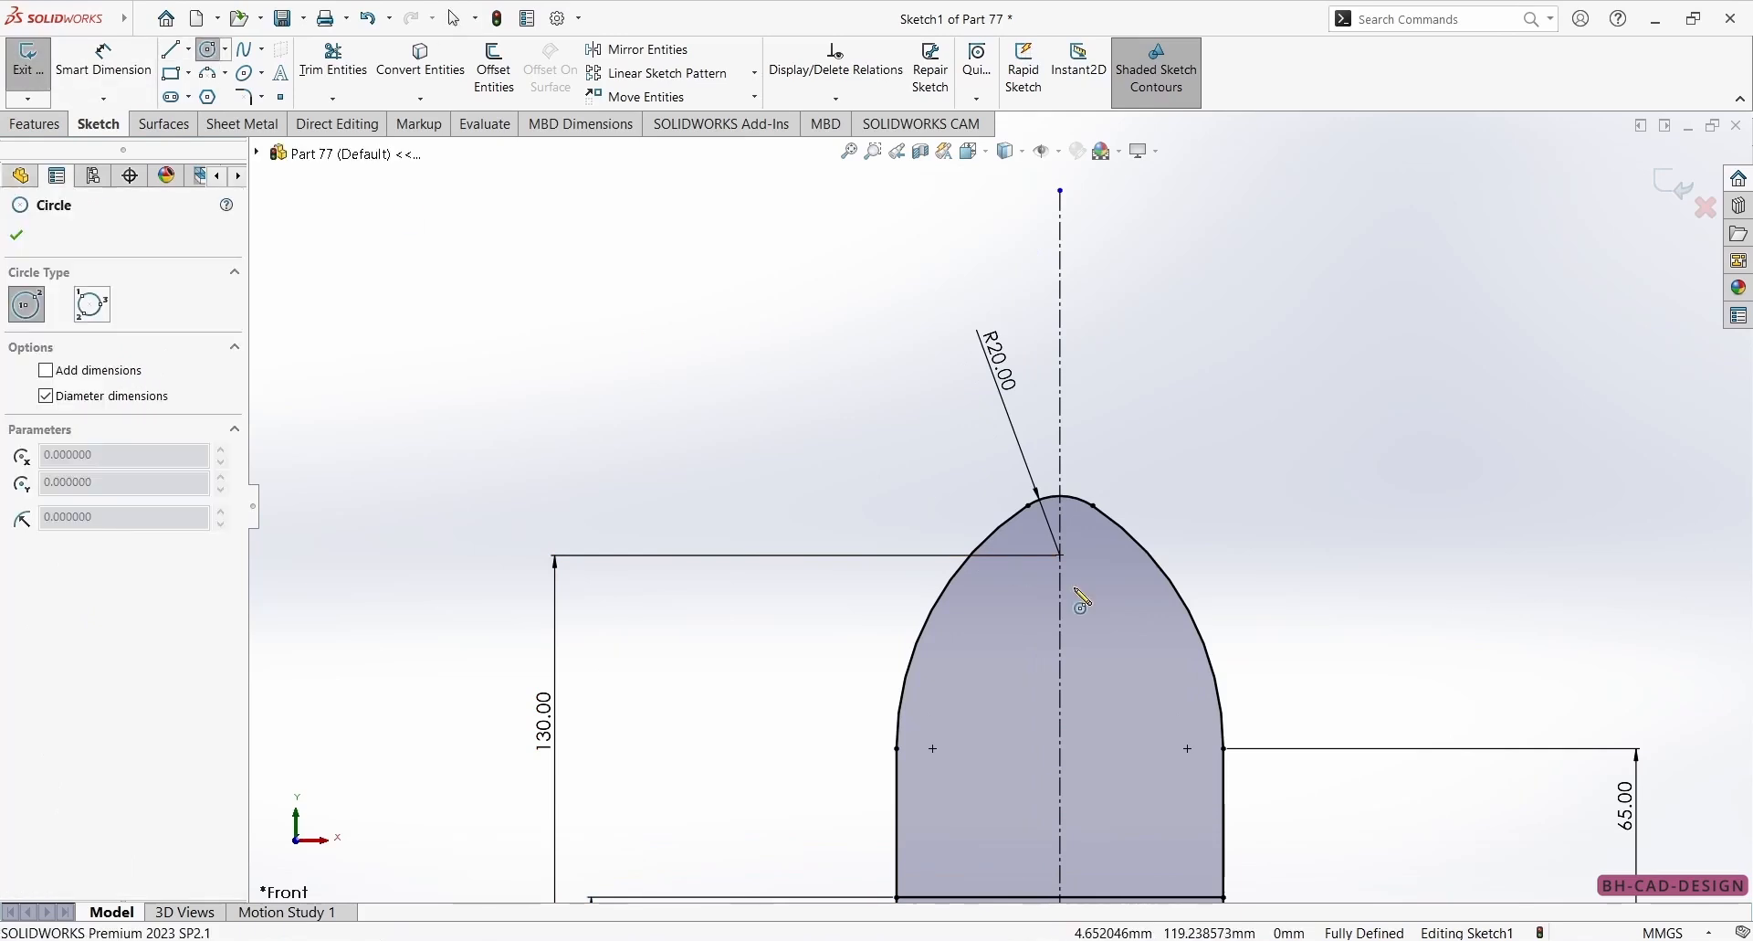
{"action": "left_click", "coordinate": [1060, 554]}
{"action": "left_click", "coordinate": [1109, 549]}
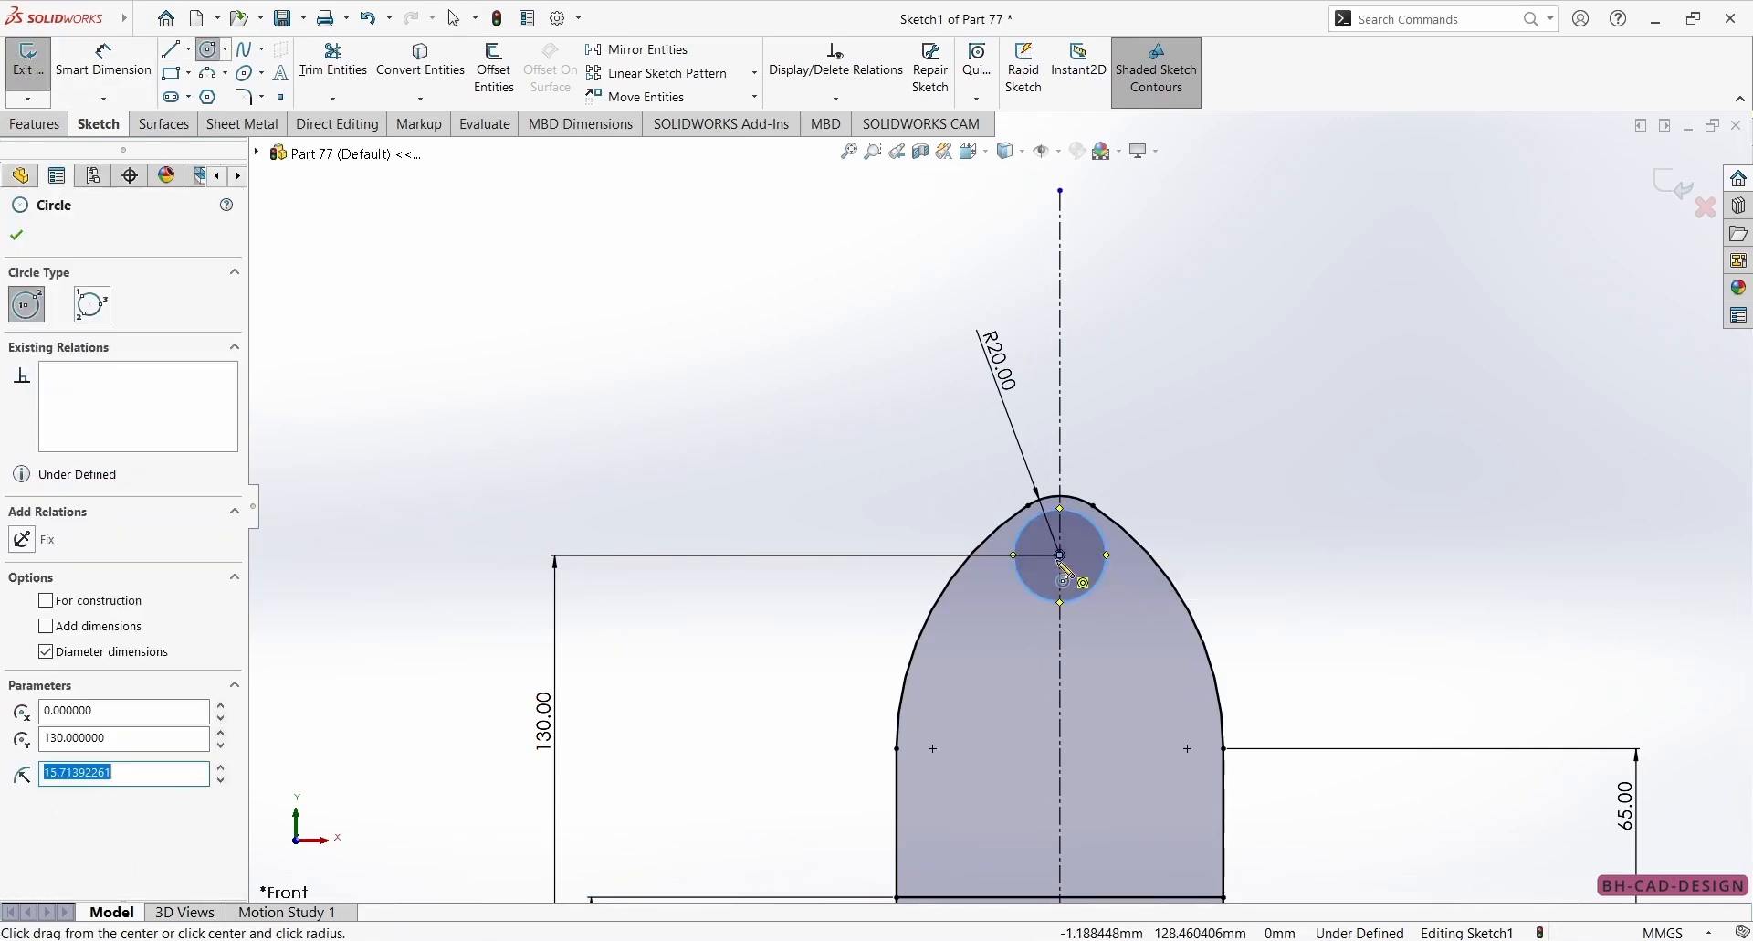
{"action": "left_click", "coordinate": [1061, 554]}
{"action": "left_click", "coordinate": [1093, 567]}
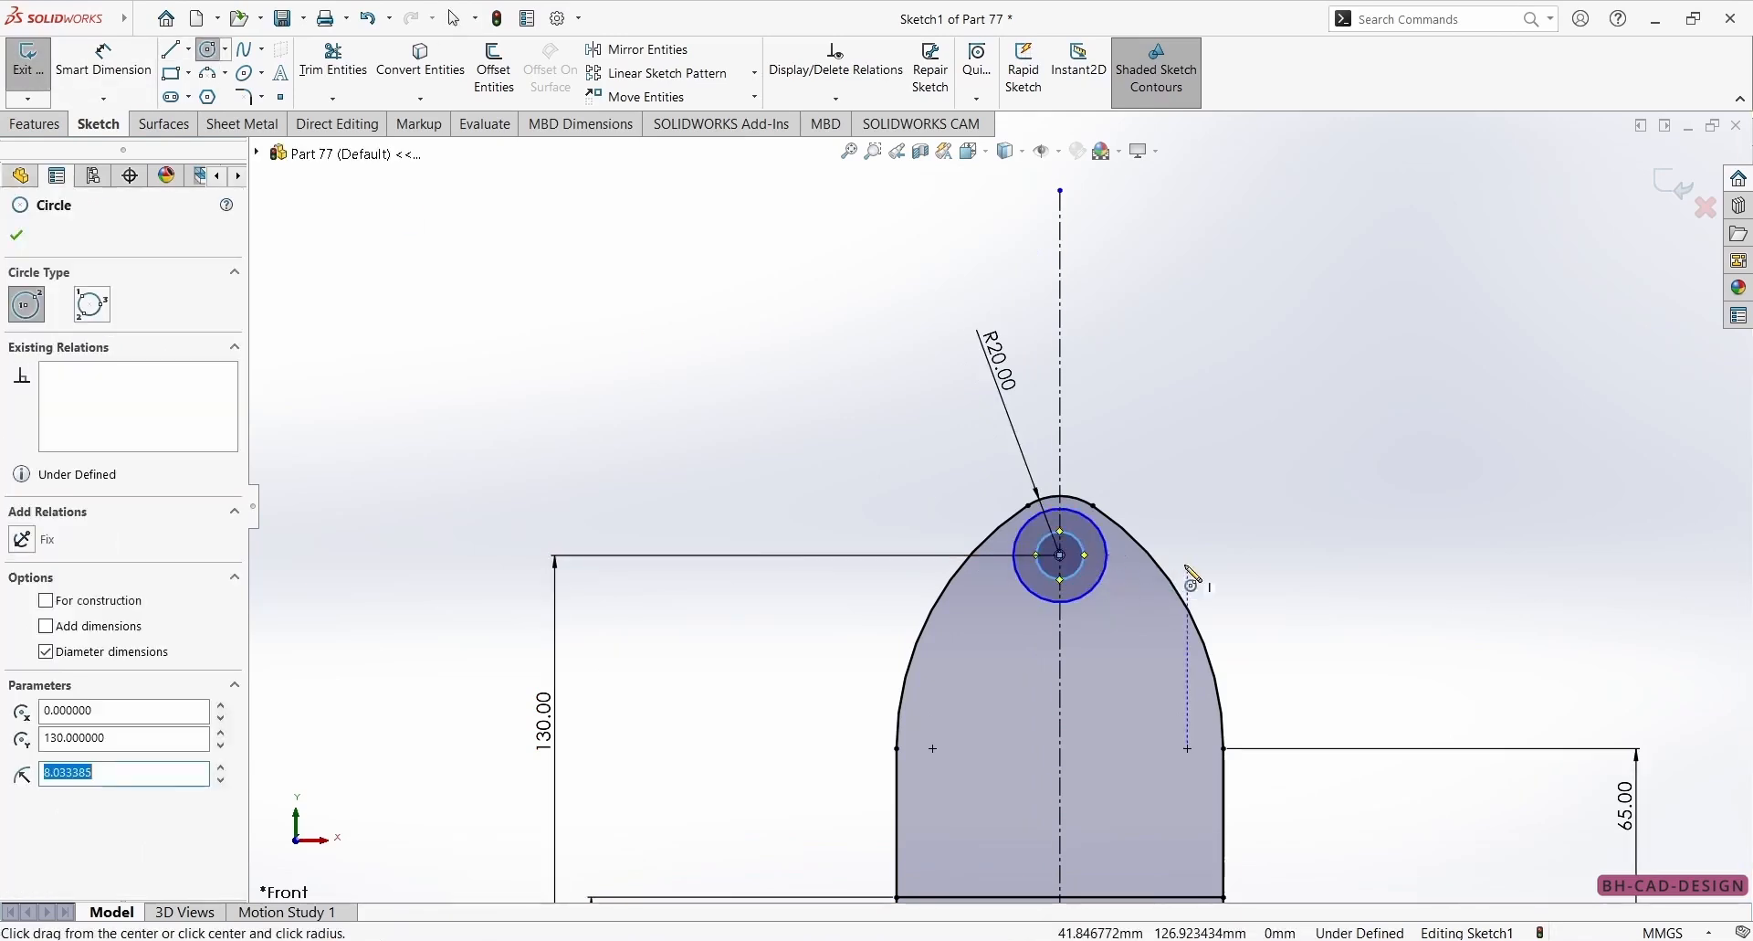
Dimension the outer circle's diameter as 30 mm.
{"action": "left_click", "coordinate": [103, 59]}
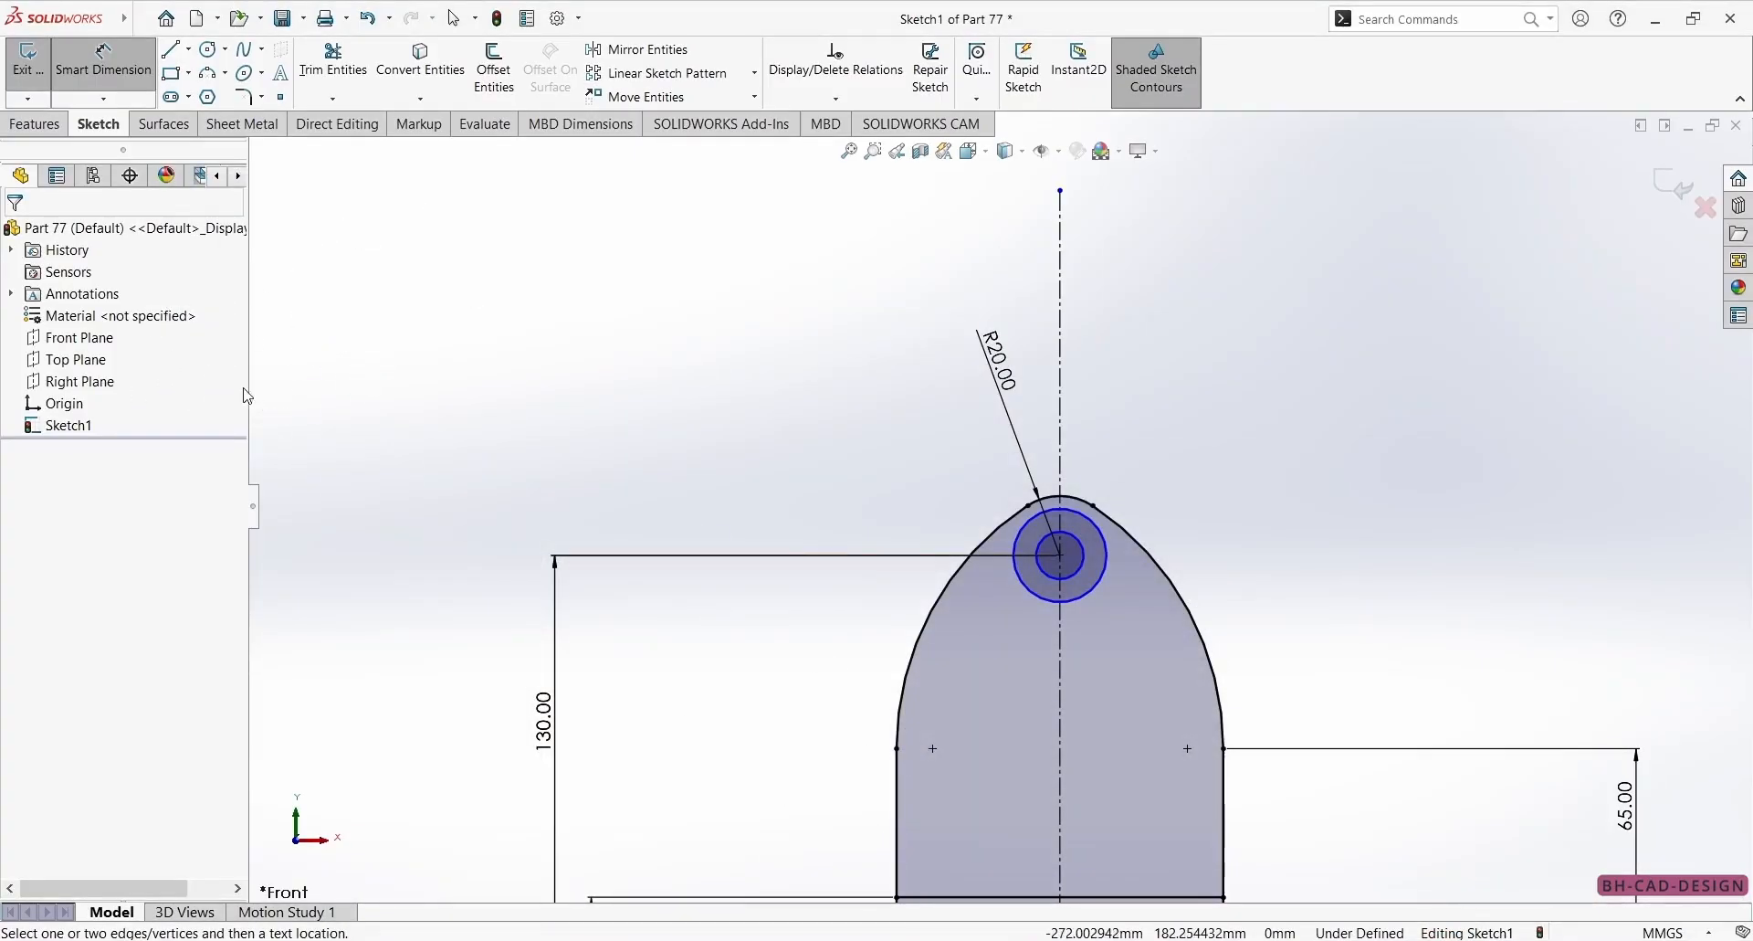
{"action": "left_click", "coordinate": [1076, 542]}
{"action": "left_click", "coordinate": [1203, 431]}
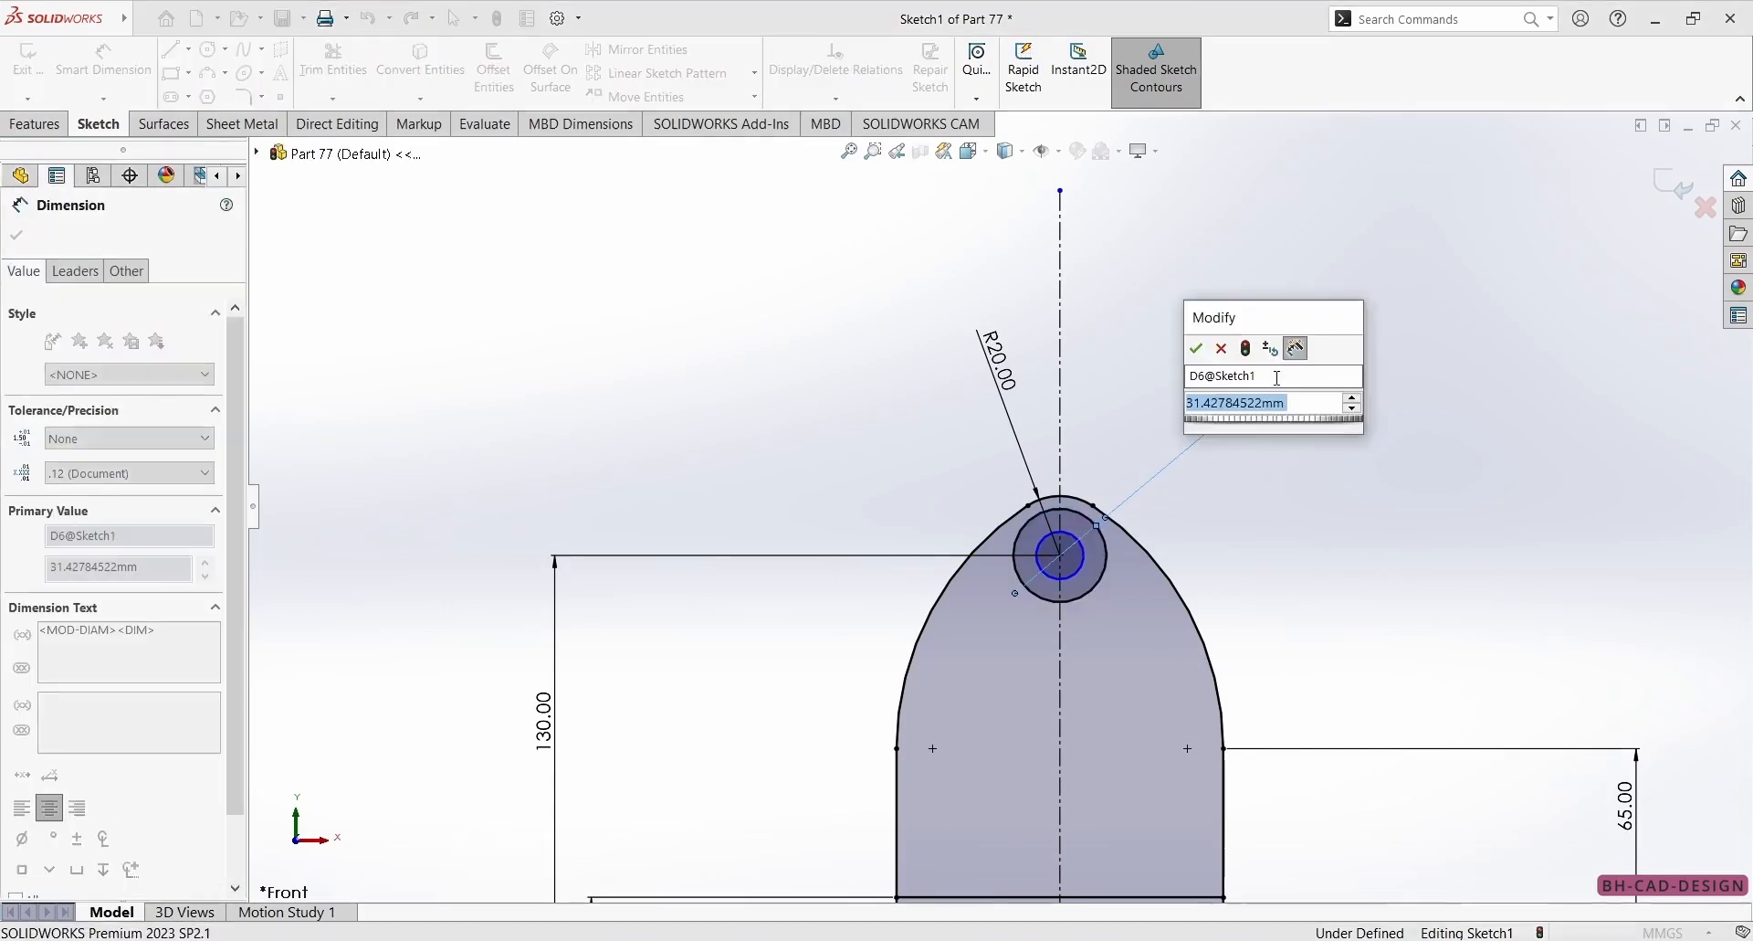
{"action": "type", "text": "30"}
{"action": "key", "text": "Return"}
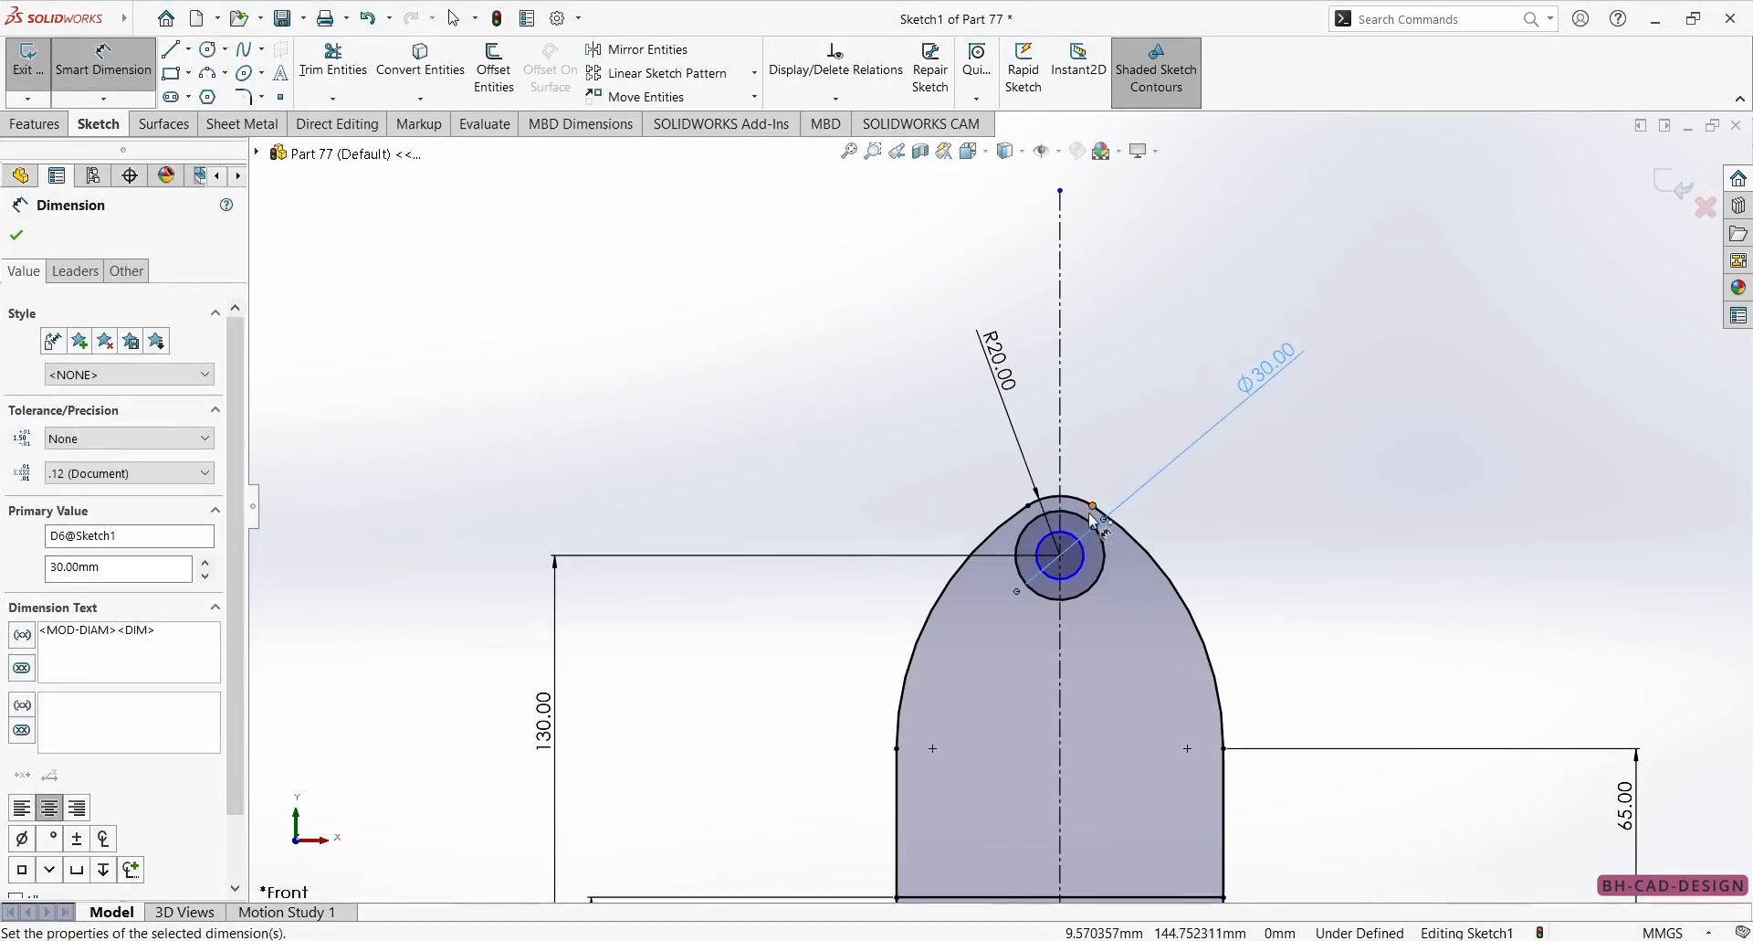
Dimension the inner circle's diameter as 20 mm and compare the sketch with the reference drawing.
{"action": "left_click", "coordinate": [1078, 574]}
{"action": "left_click", "coordinate": [1447, 160]}
{"action": "type", "text": "20"}
{"action": "key", "text": "Return"}
{"action": "key", "text": "alt+Tab"}
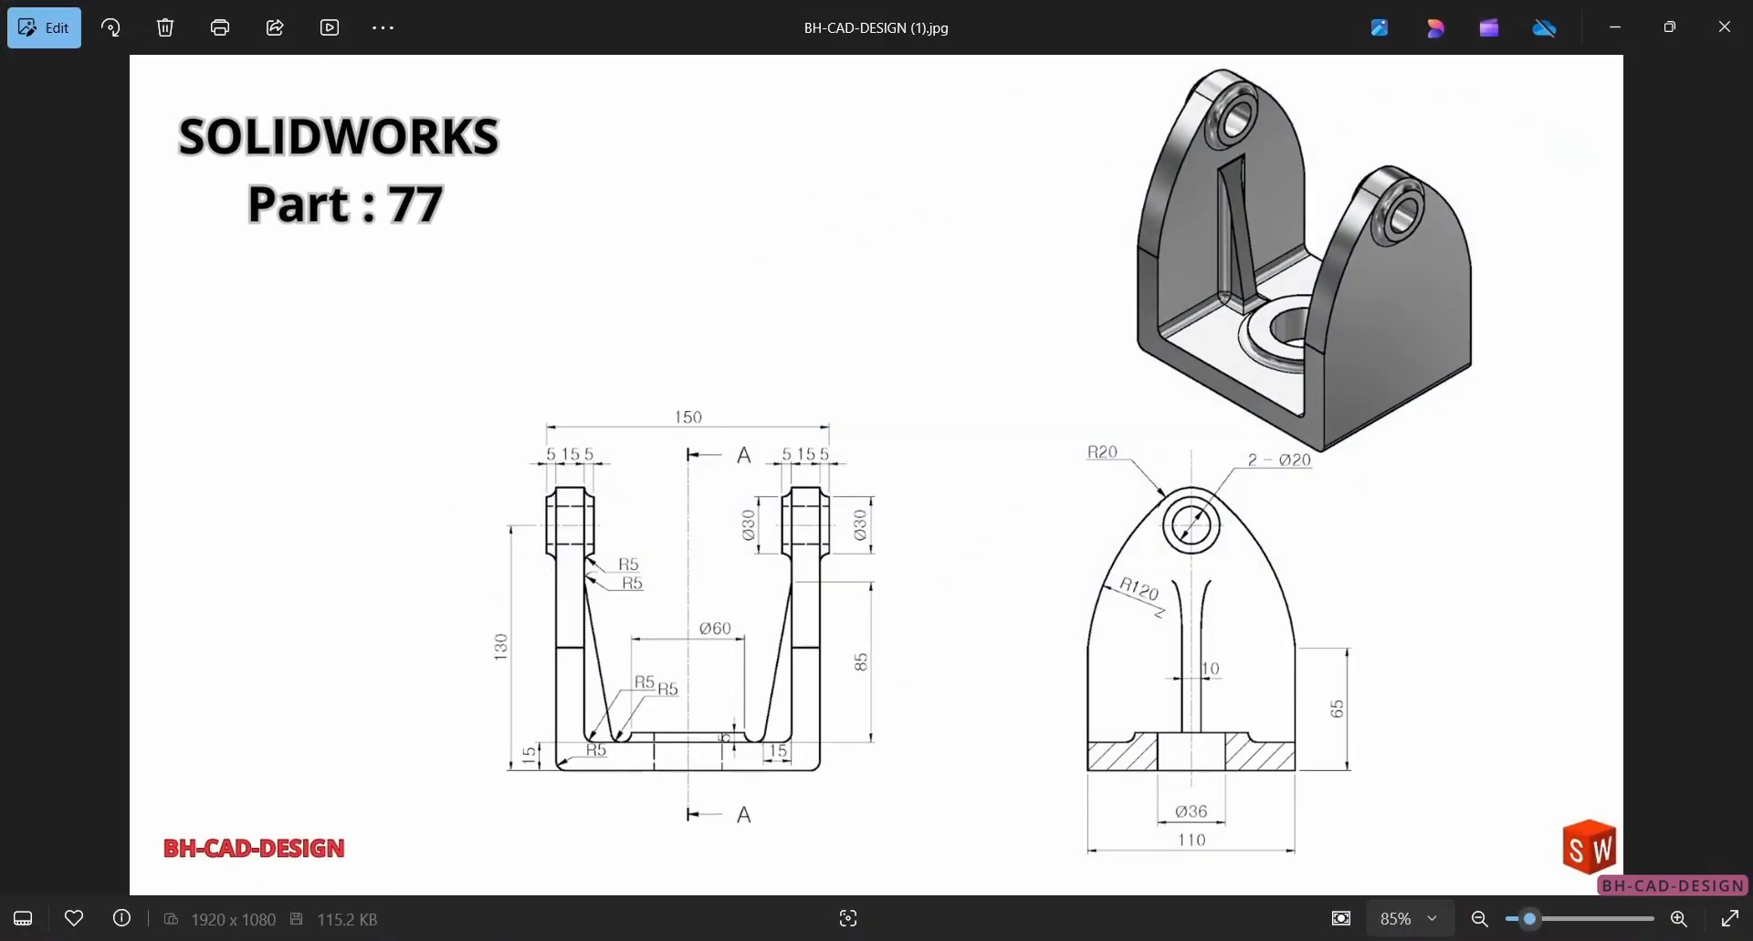
{"action": "key", "text": "alt+Tab"}
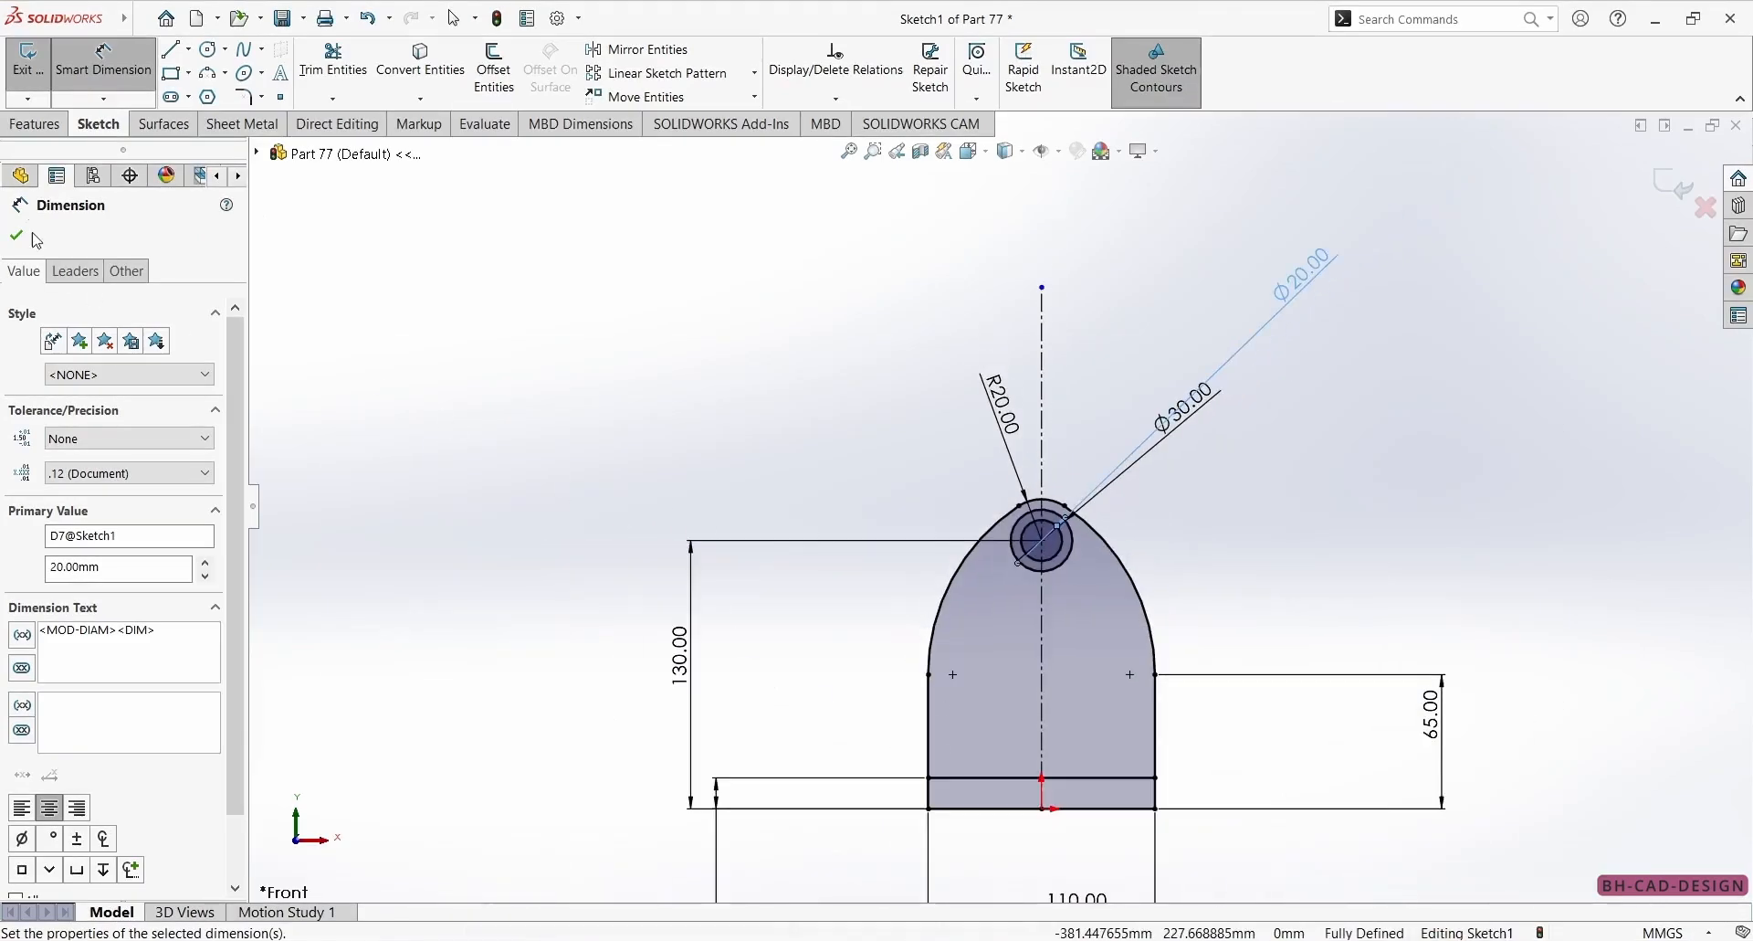
{"action": "left_click", "coordinate": [19, 234]}
Extrude the two arched wall regions above the 15 mm strip to a blind depth of 15 mm, leaving out the circles.
{"action": "left_click", "coordinate": [34, 123]}
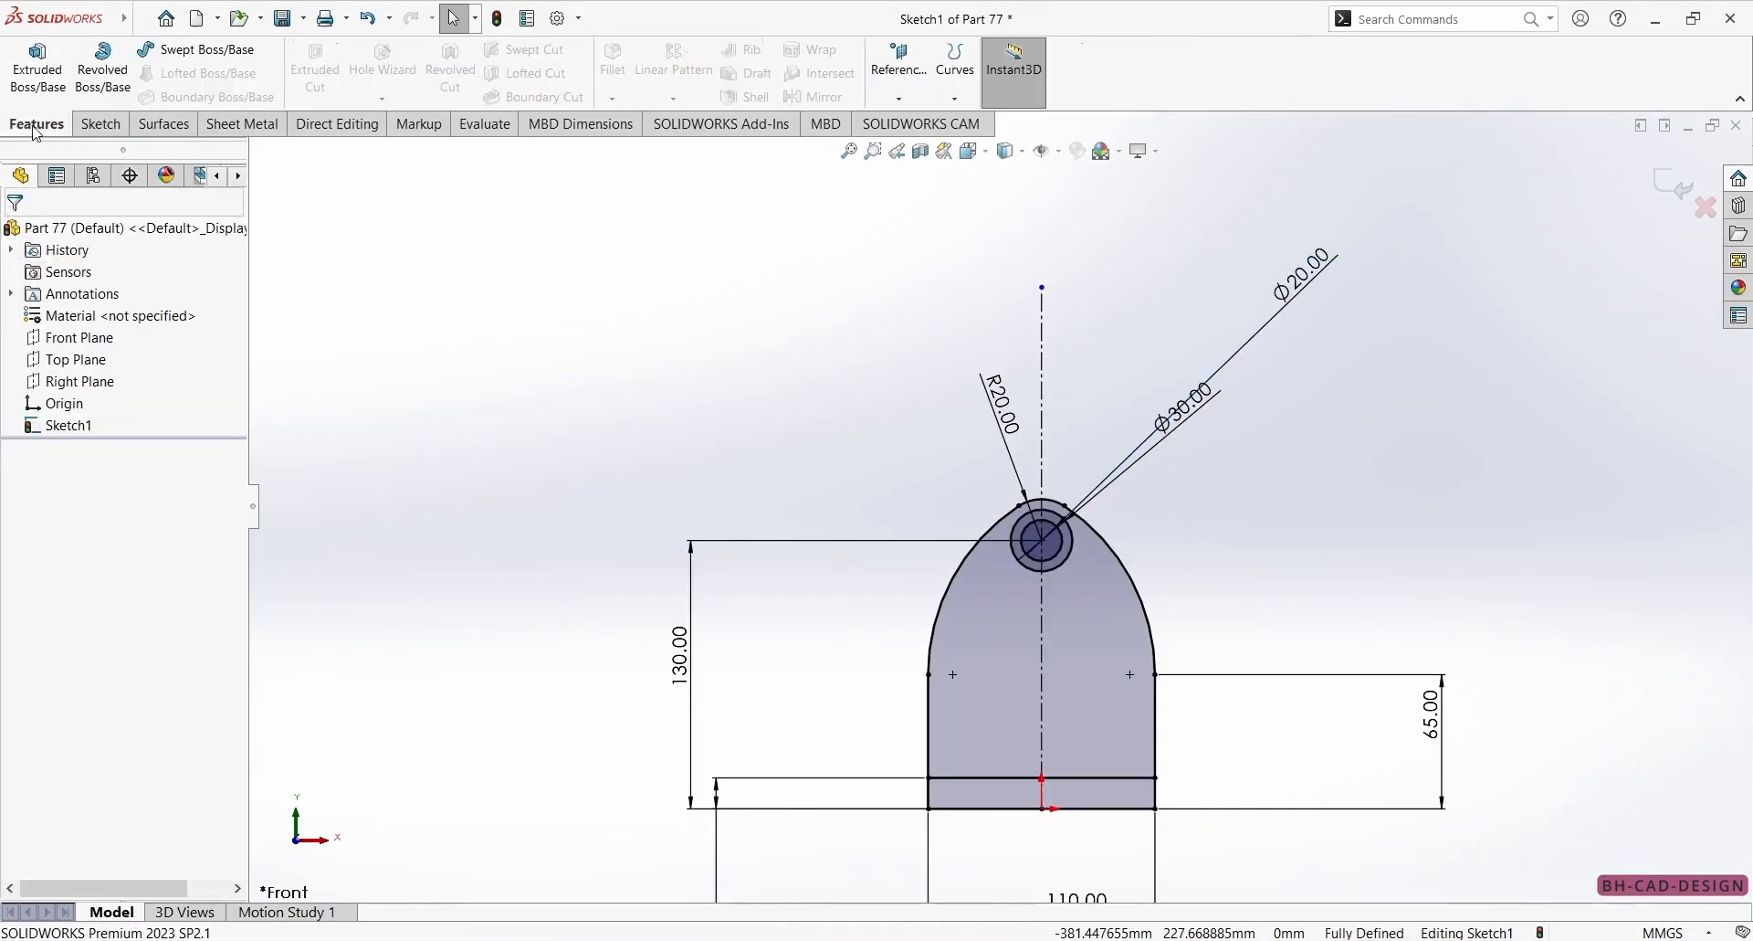
{"action": "left_click", "coordinate": [37, 68]}
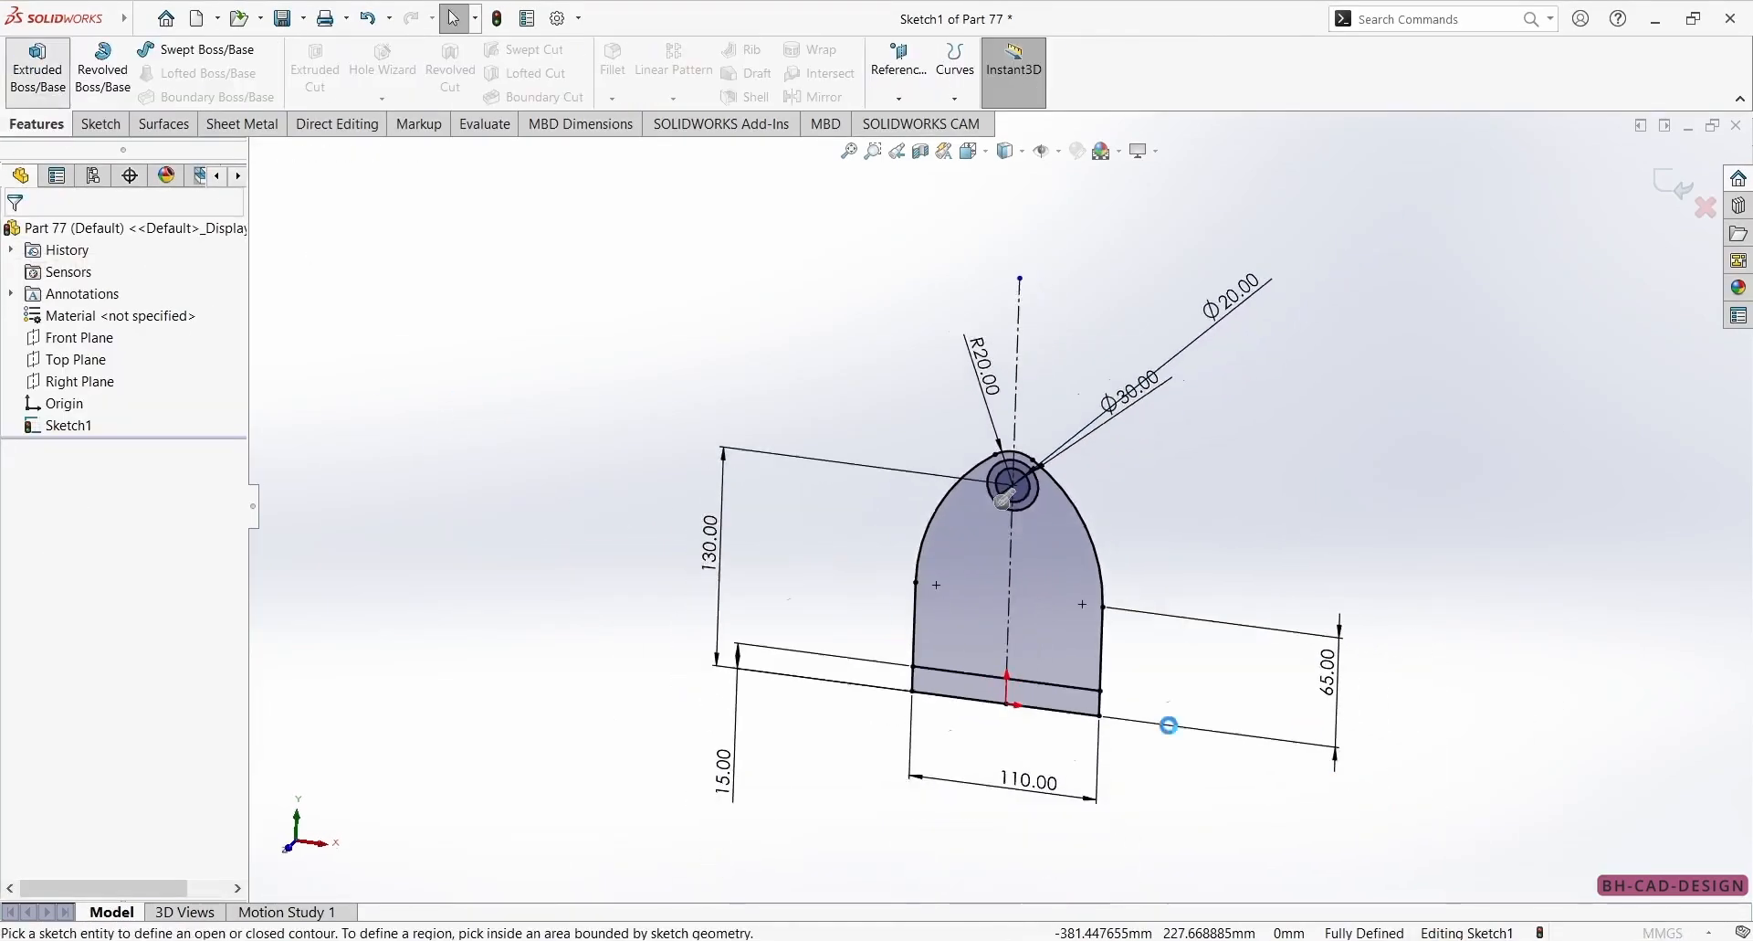
{"action": "left_click", "coordinate": [952, 574]}
{"action": "left_click", "coordinate": [1022, 562]}
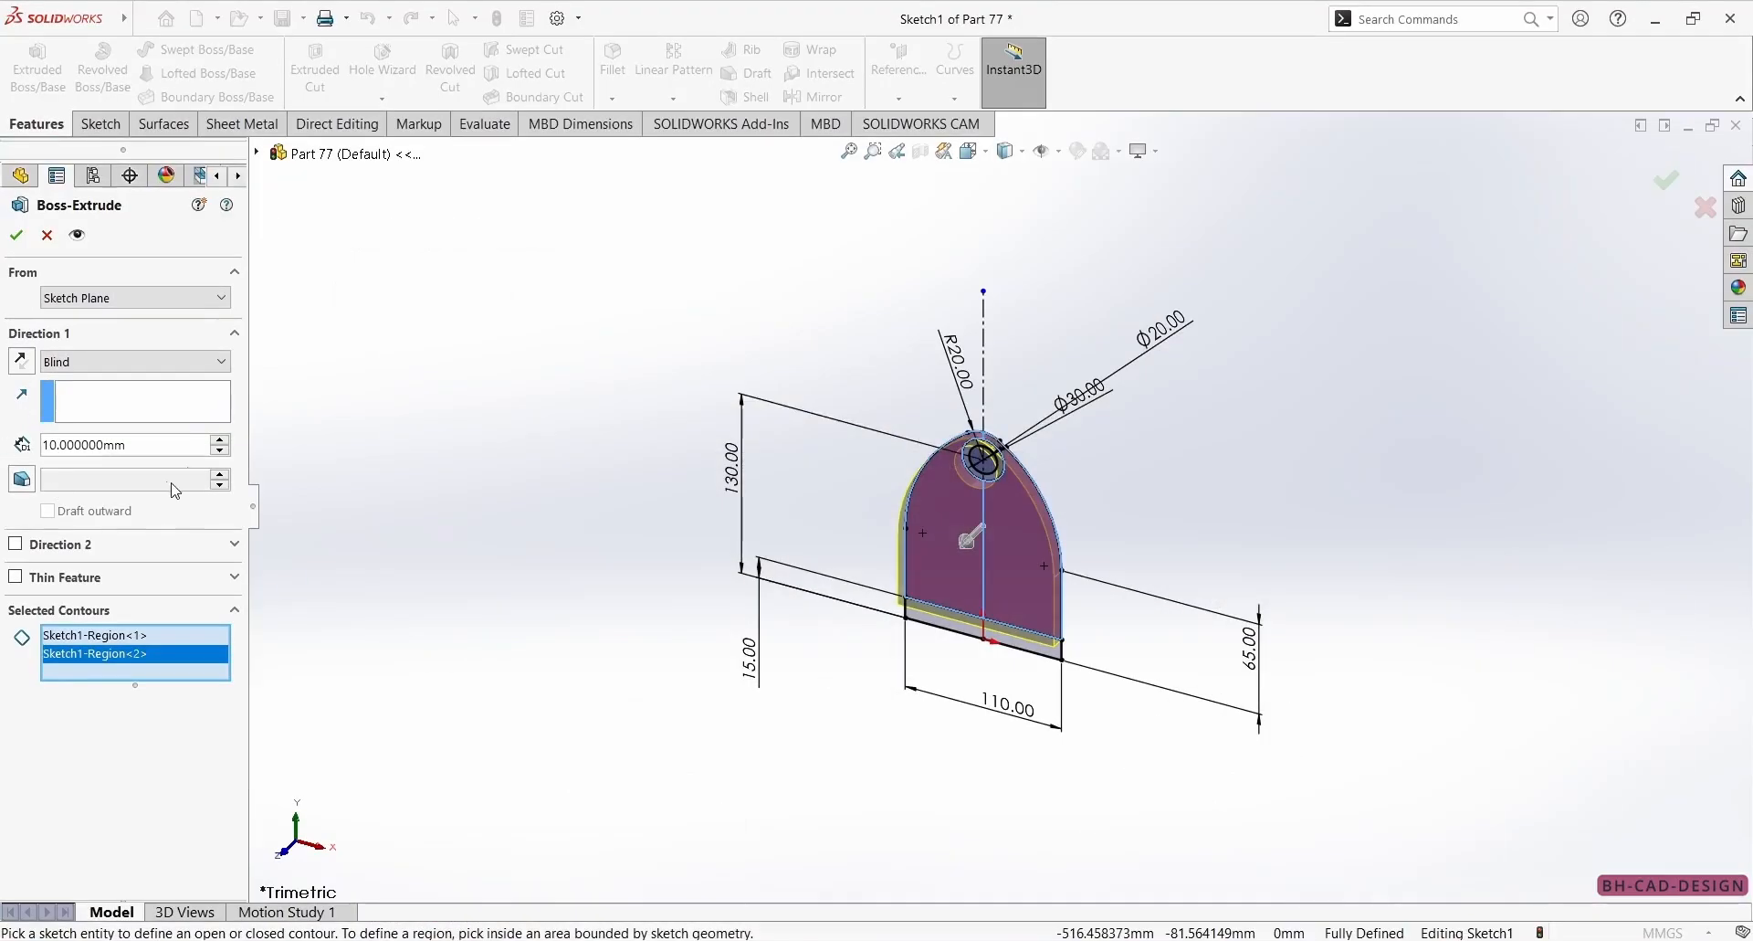
{"action": "double_click", "coordinate": [168, 446]}
{"action": "type", "text": "15"}
{"action": "key", "text": "Return"}
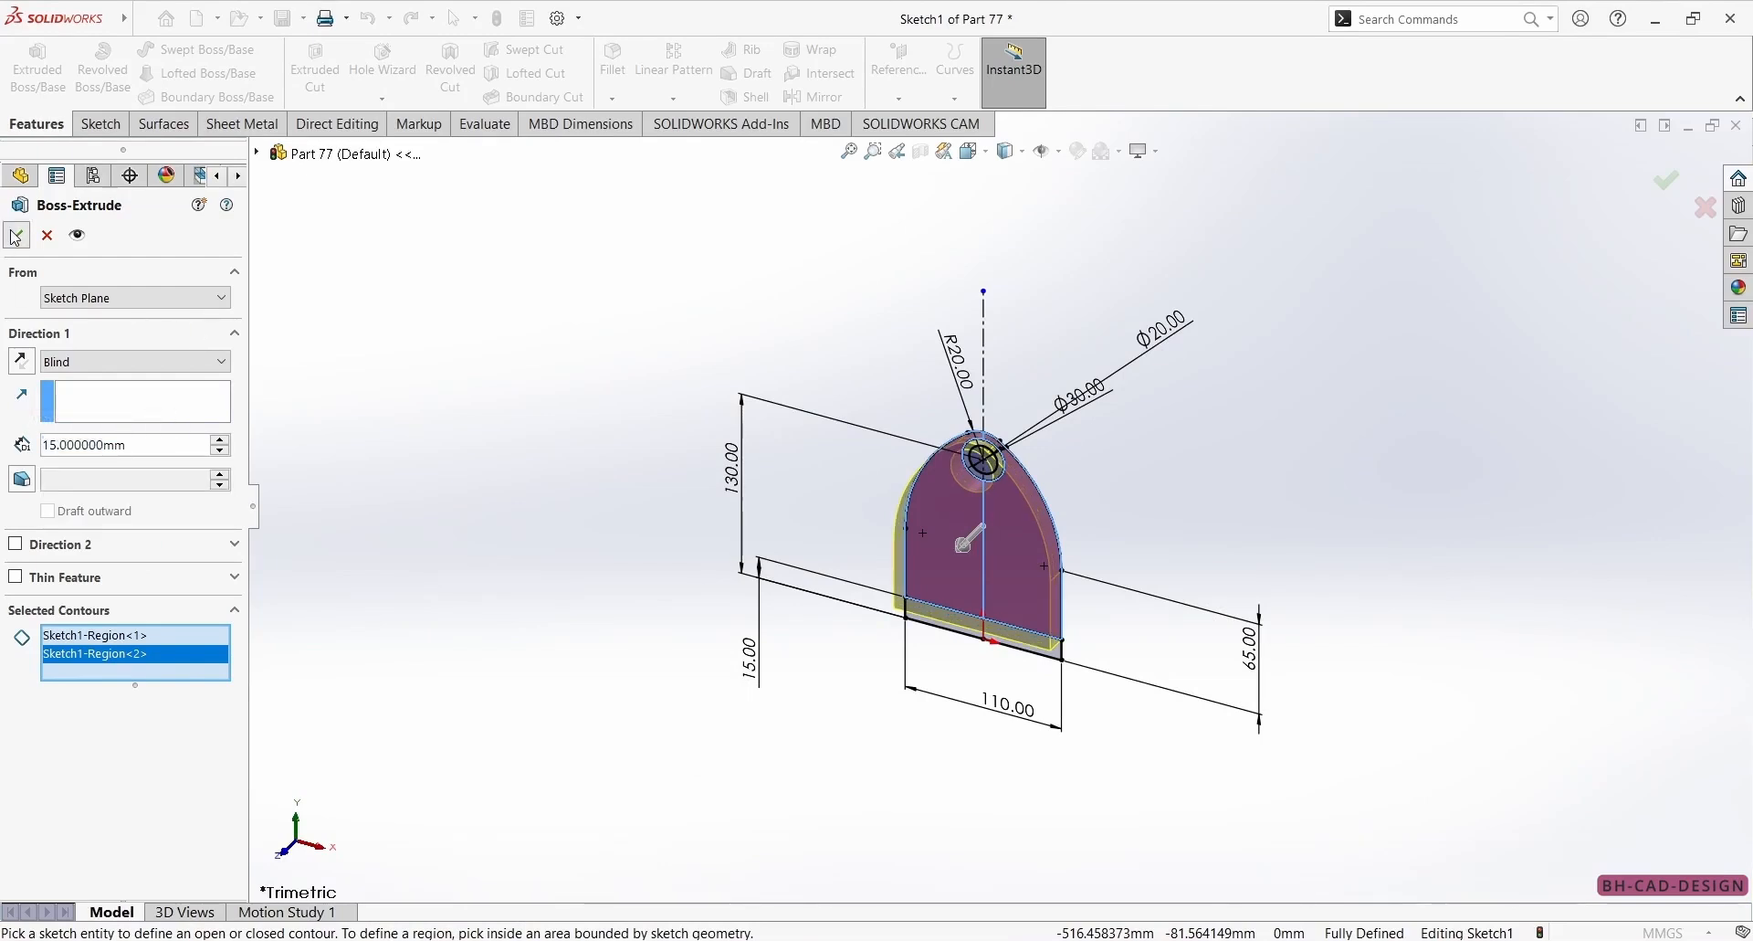
{"action": "left_click", "coordinate": [16, 237]}
Start a second boss extrusion from the arch profile sketch, using both halves of the bottom 15 mm strip as contours.
{"action": "left_click", "coordinate": [11, 448]}
{"action": "left_click", "coordinate": [89, 469]}
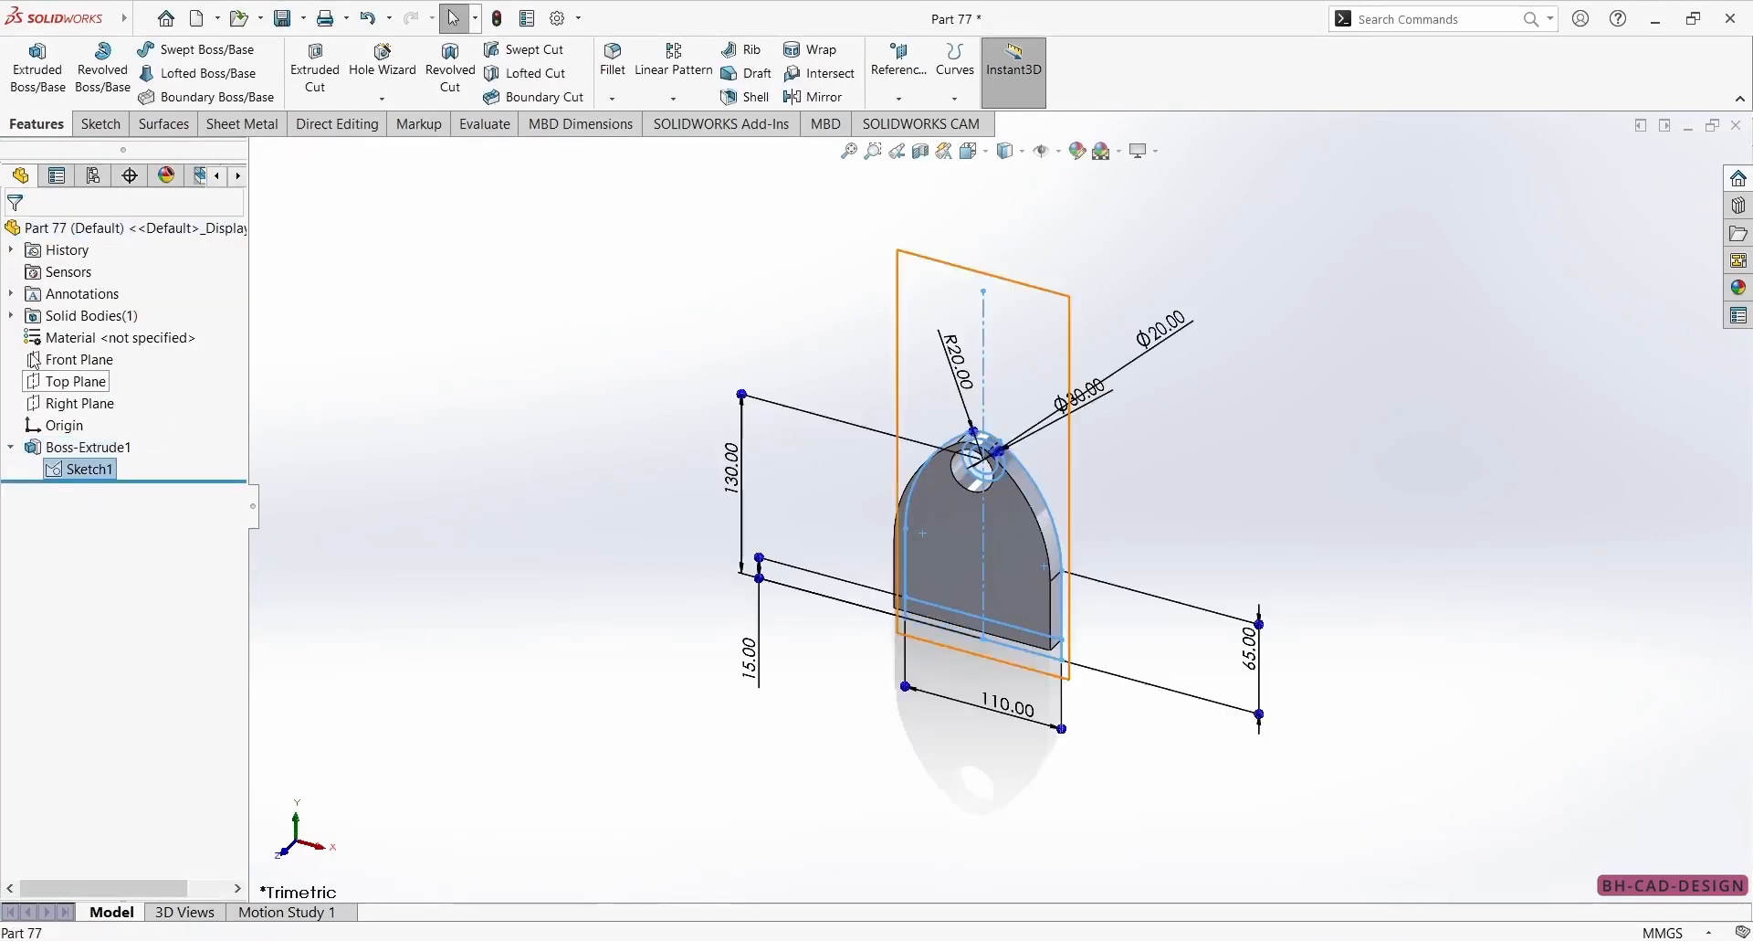
{"action": "left_click", "coordinate": [37, 68]}
{"action": "scroll", "coordinate": [1082, 602], "scroll_direction": "down", "scroll_amount": 3}
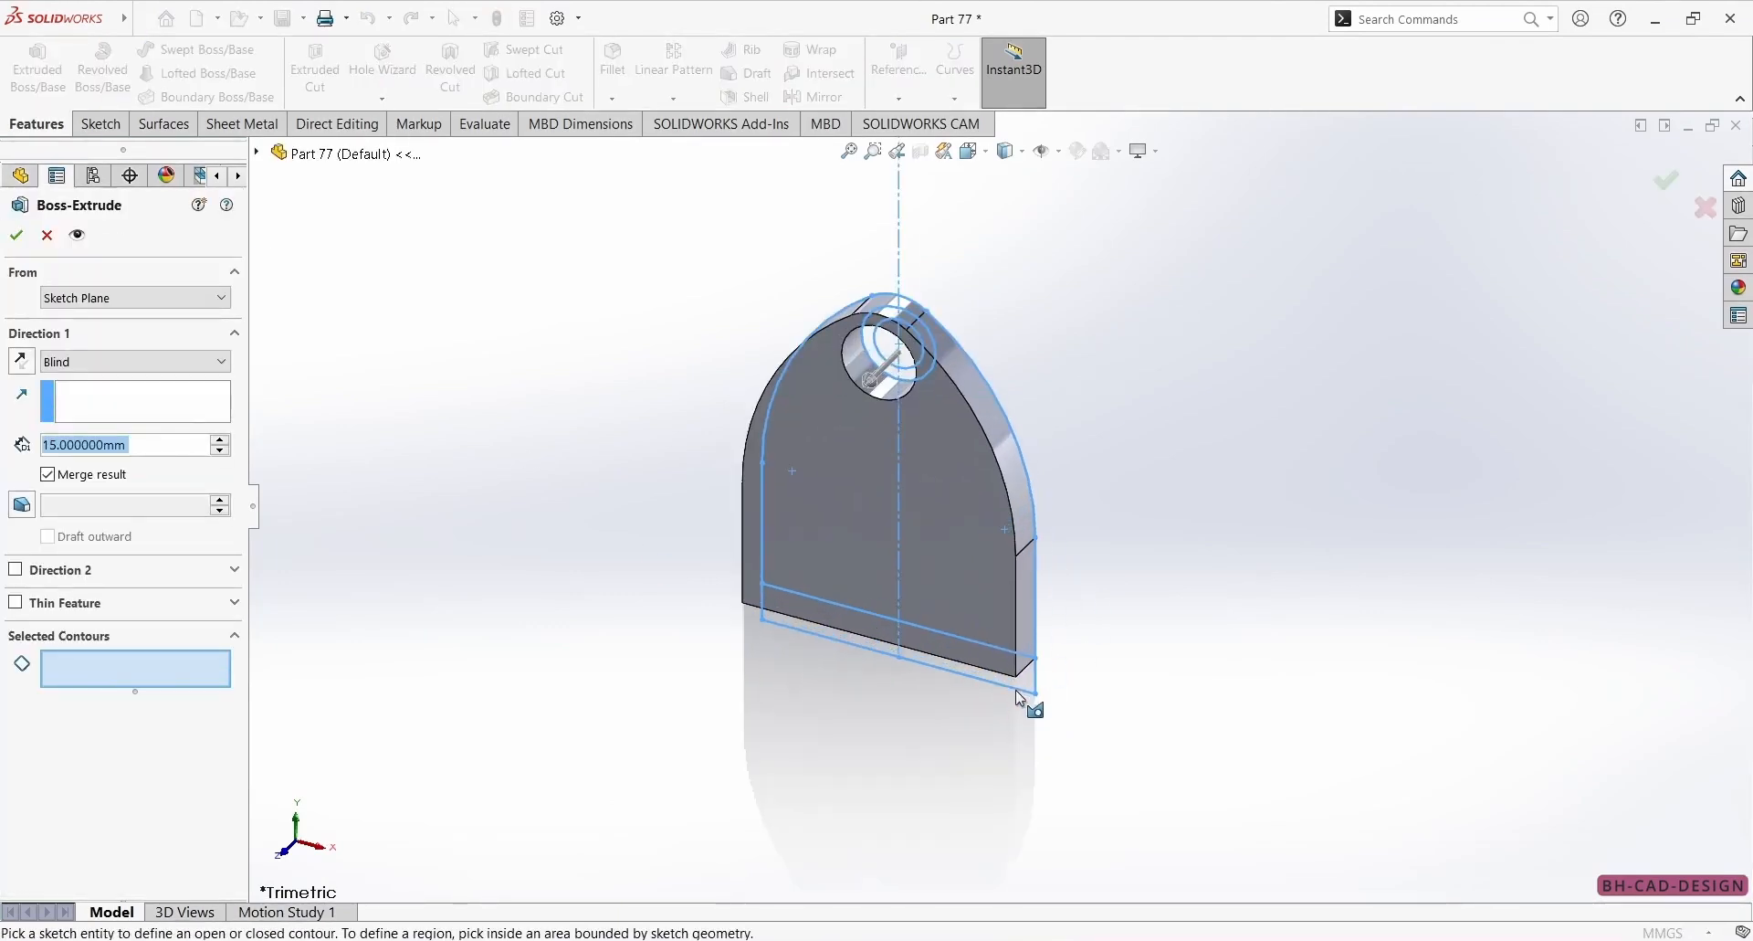
{"action": "left_click", "coordinate": [1018, 677]}
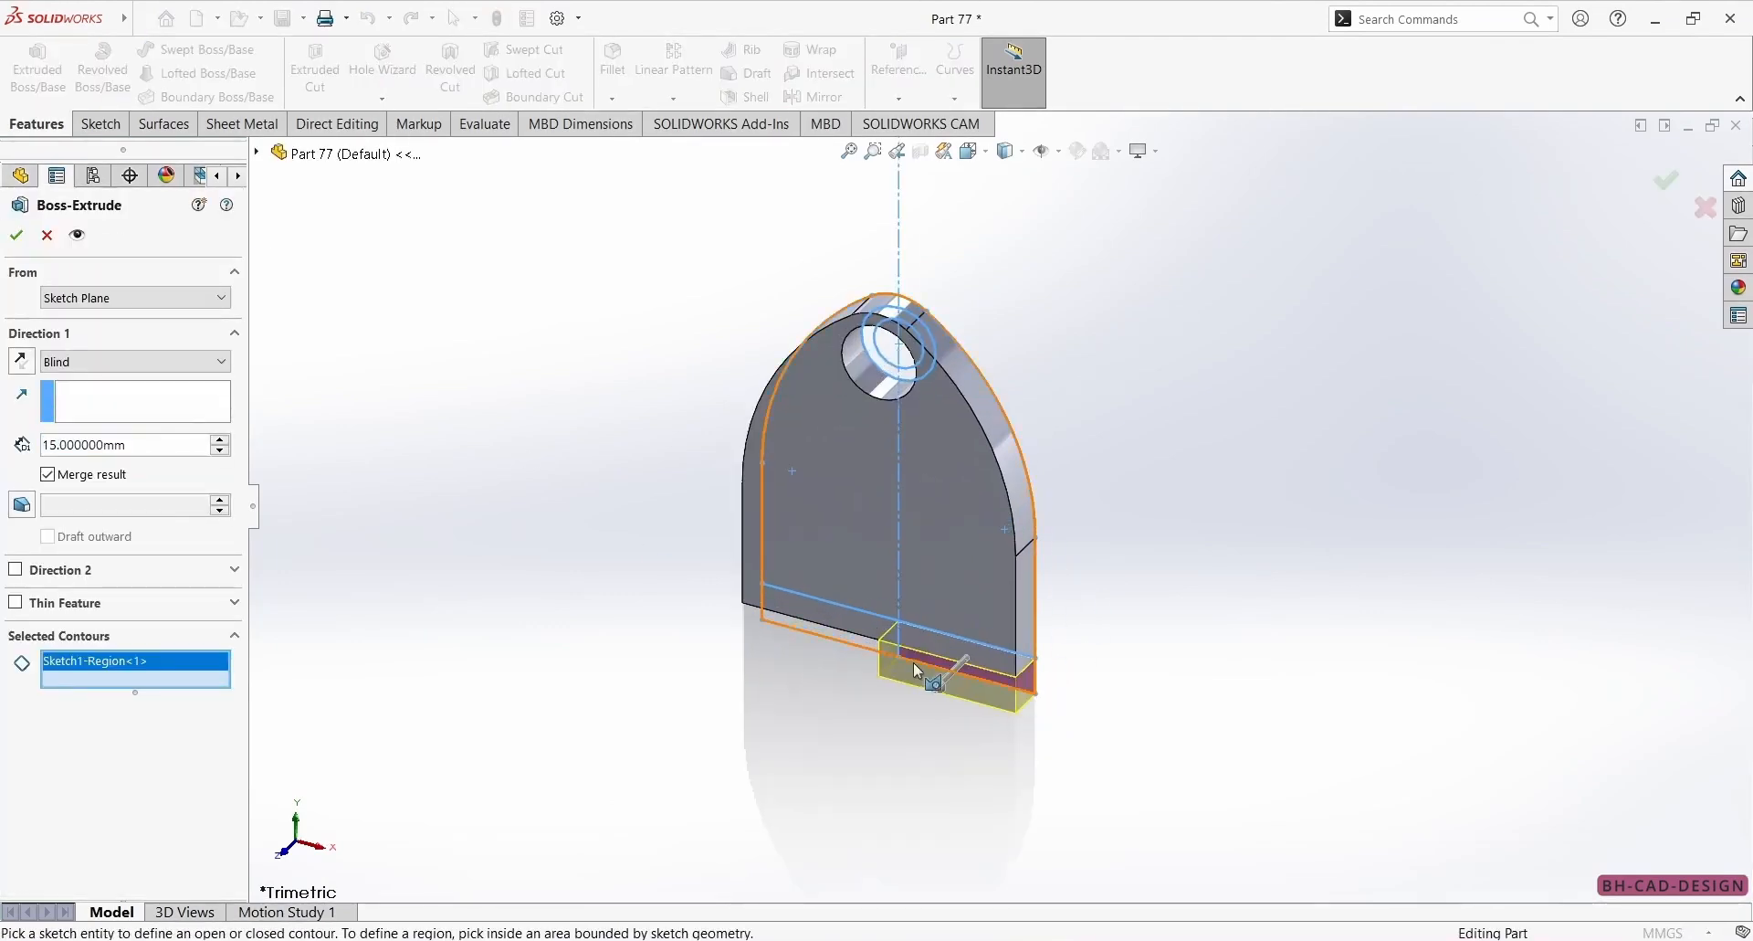
{"action": "left_click", "coordinate": [858, 643]}
{"action": "right_click", "coordinate": [157, 683]}
{"action": "left_click", "coordinate": [206, 706]}
{"action": "scroll", "coordinate": [728, 662], "scroll_direction": "down", "scroll_amount": 5}
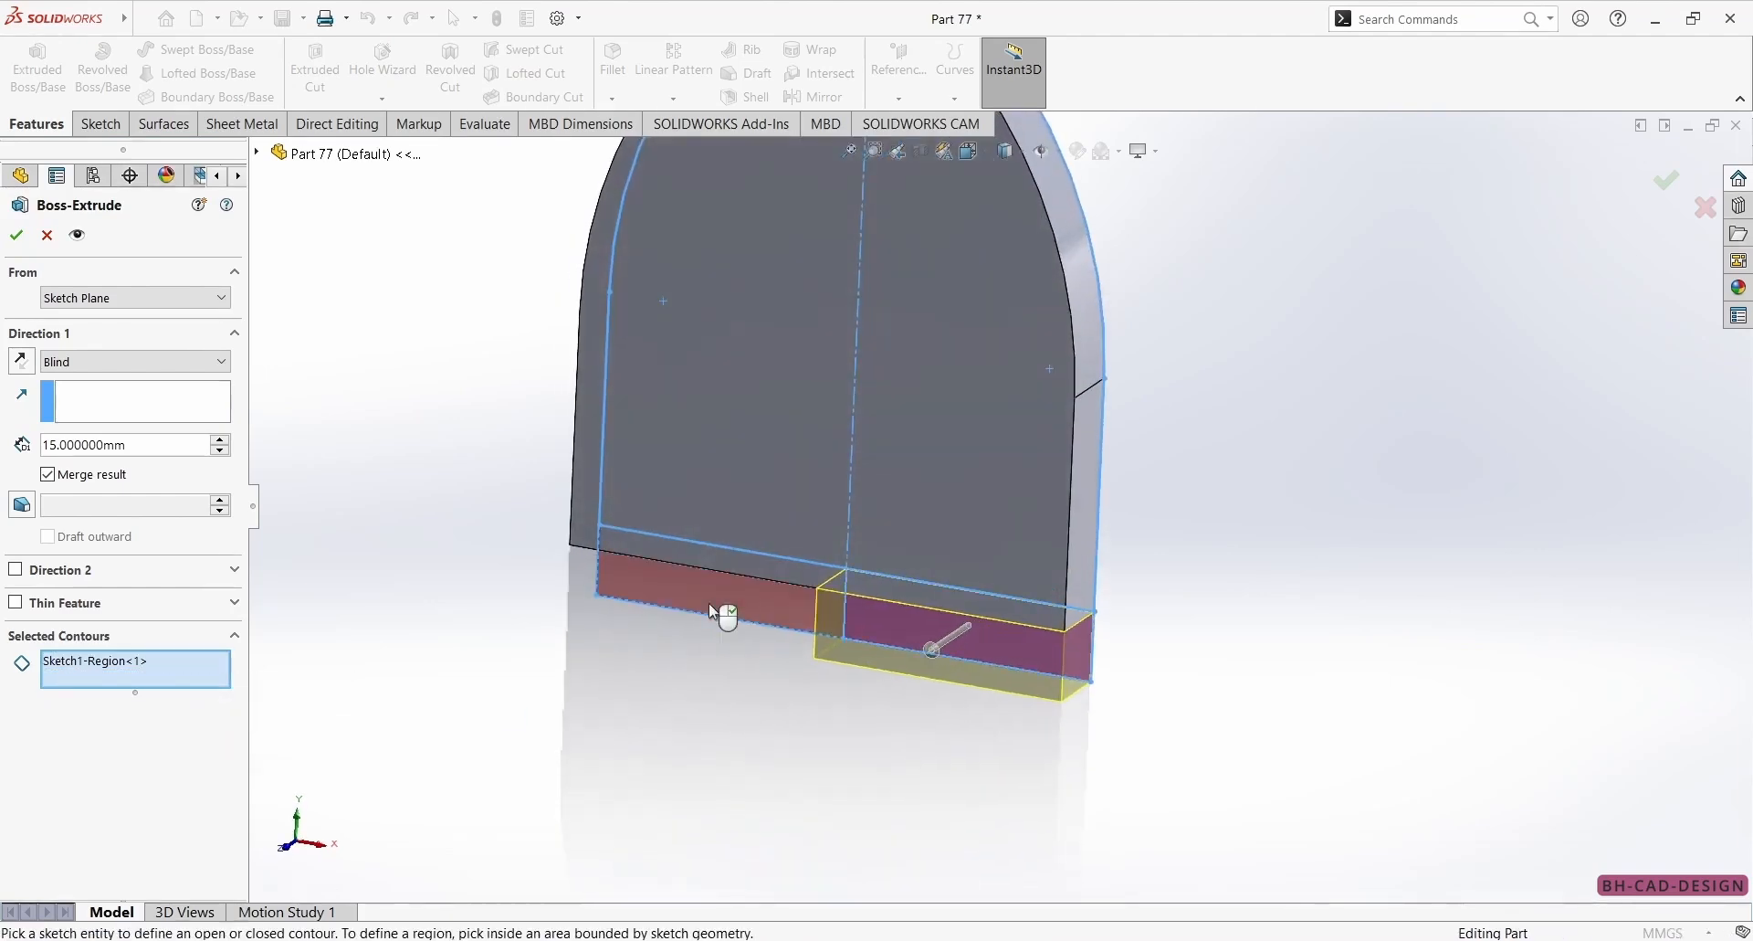
{"action": "left_click", "coordinate": [710, 604]}
{"action": "scroll", "coordinate": [683, 651], "scroll_direction": "up", "scroll_amount": 2}
Check the reference drawing, set the bottom strip's extrusion depth to 70 mm and create the base.
{"action": "key", "text": "alt+Tab"}
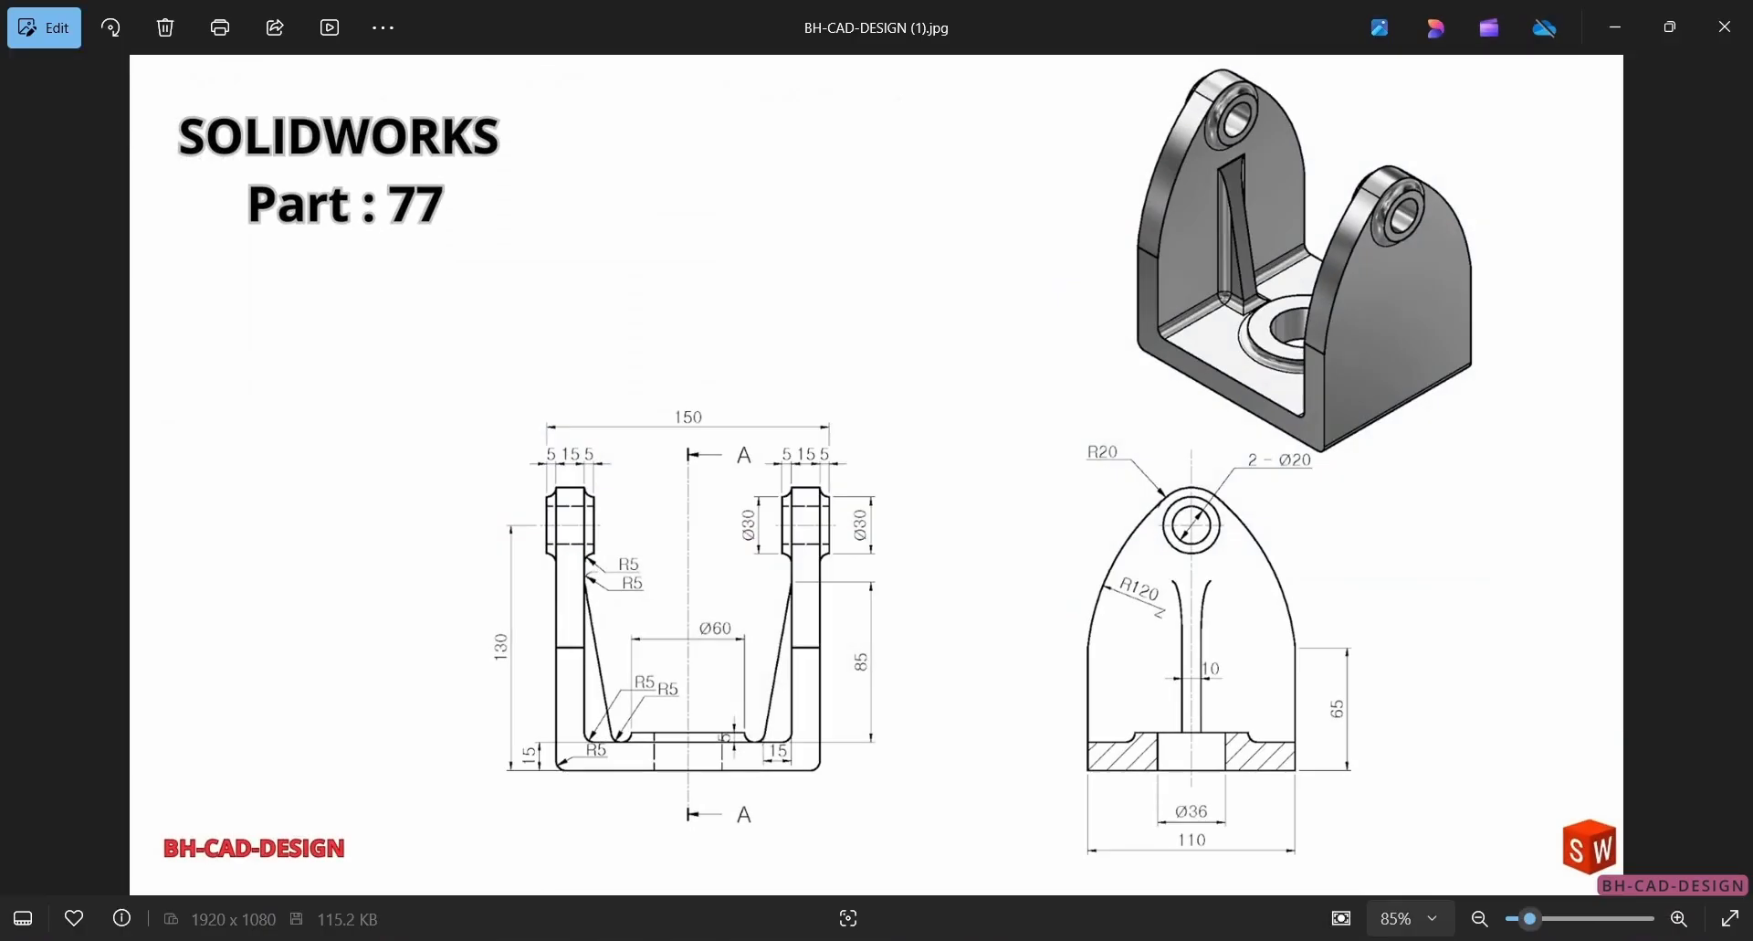
{"action": "key", "text": "alt+Tab"}
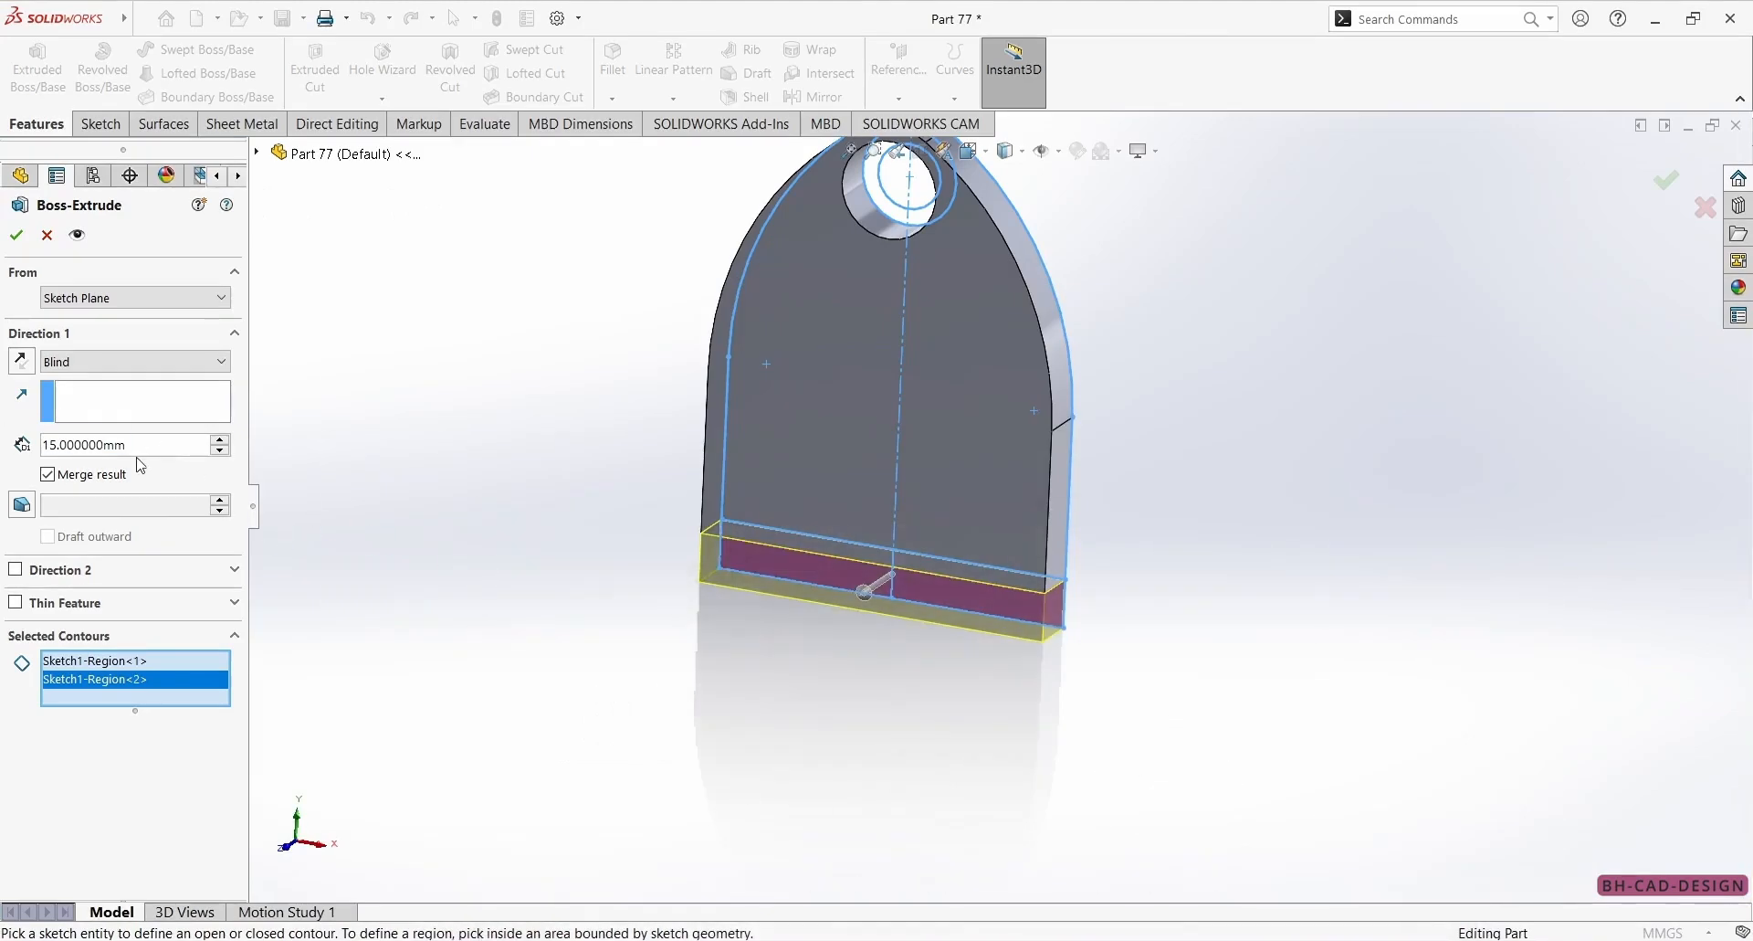
{"action": "type", "text": "70"}
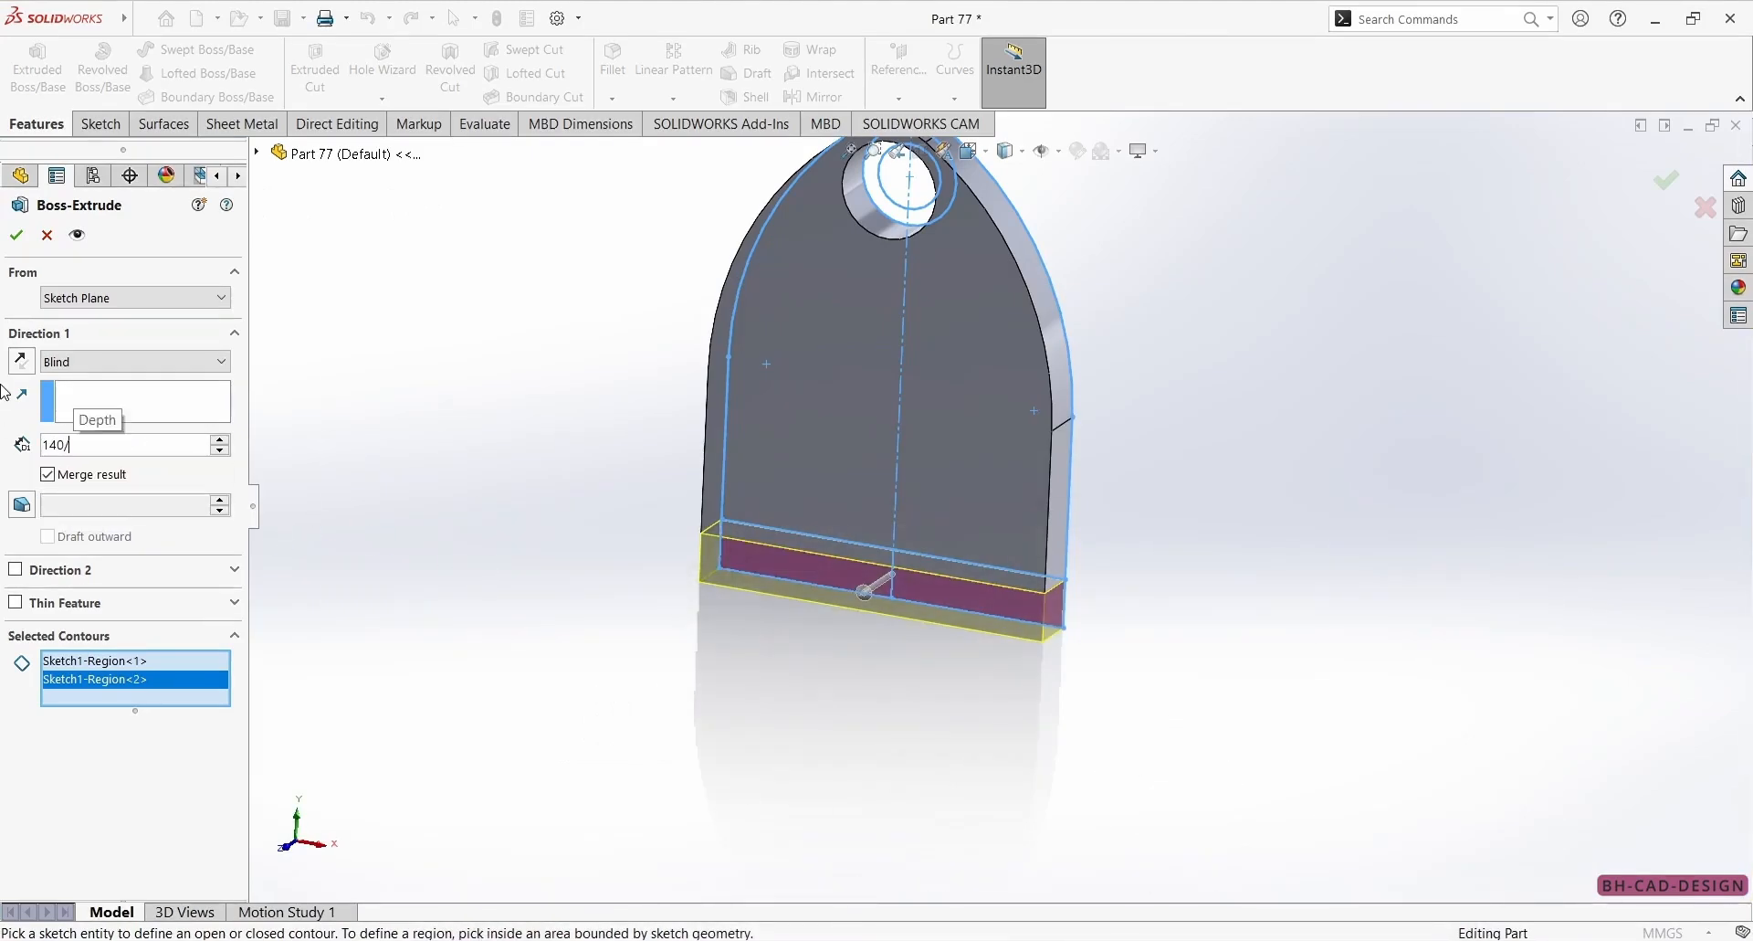
{"action": "key", "text": "Return"}
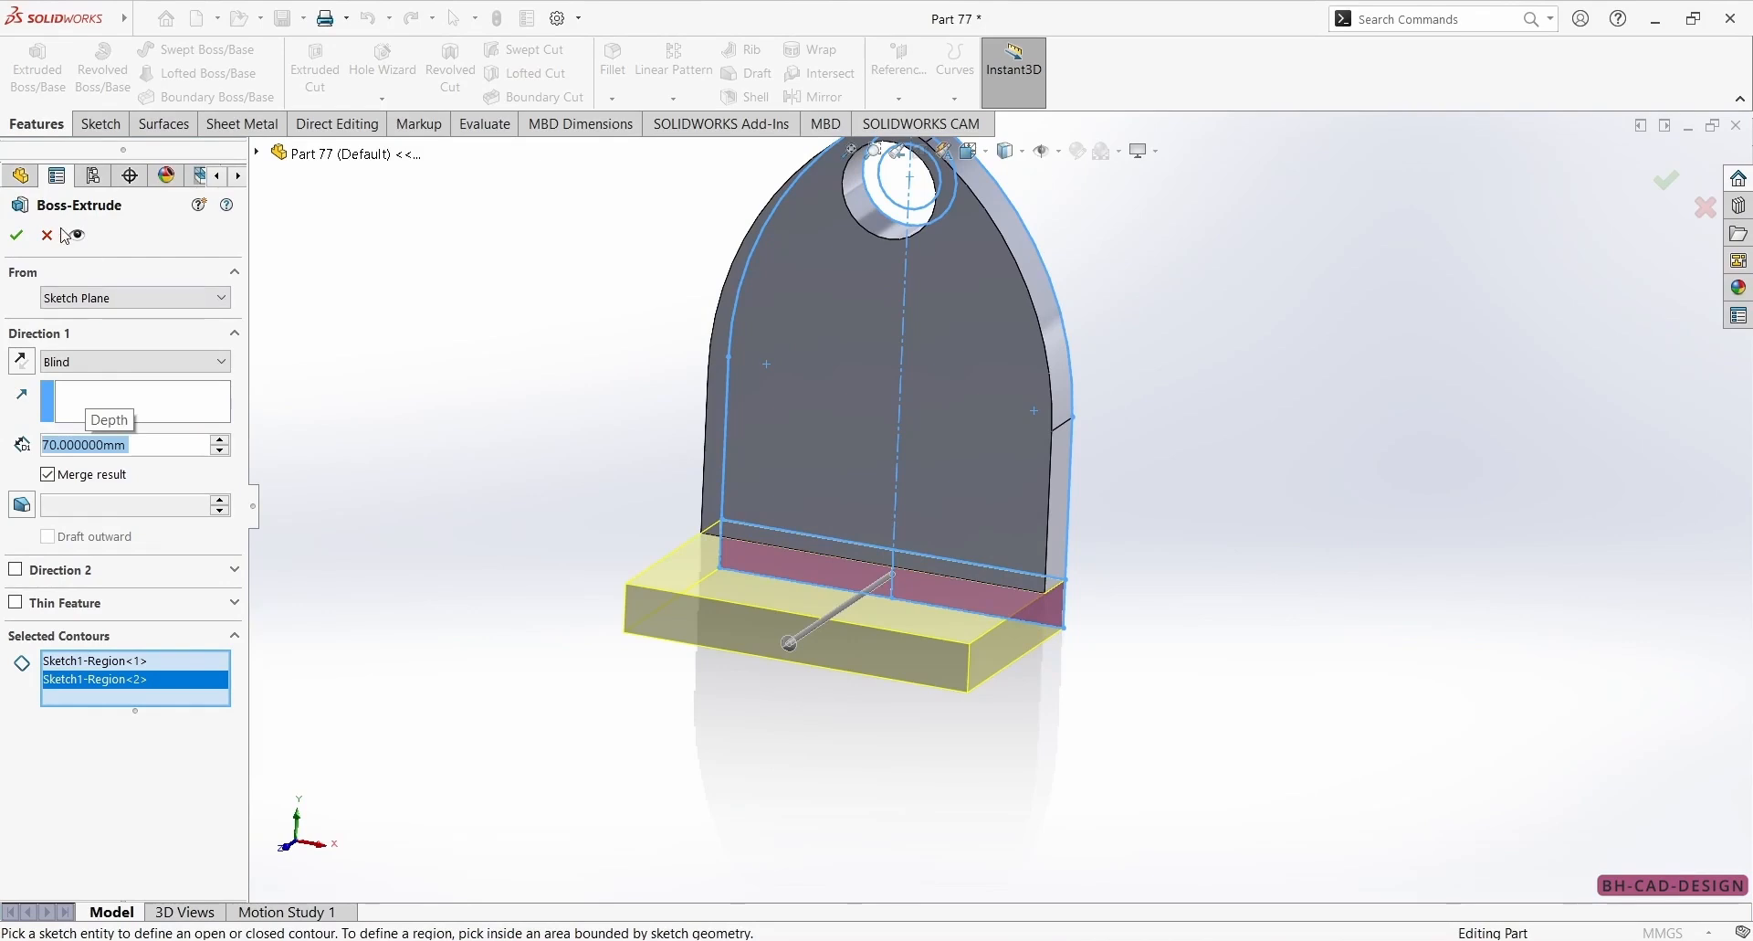
{"action": "left_click", "coordinate": [24, 236]}
Start a third boss extrusion from the arch profile sketch, using both halves of the ring between the two circles as contours.
{"action": "middle_click_drag", "start_coordinate": [403, 293], "coordinate": [703, 356]}
{"action": "key", "text": "alt+Tab"}
{"action": "key", "text": "alt+Tab"}
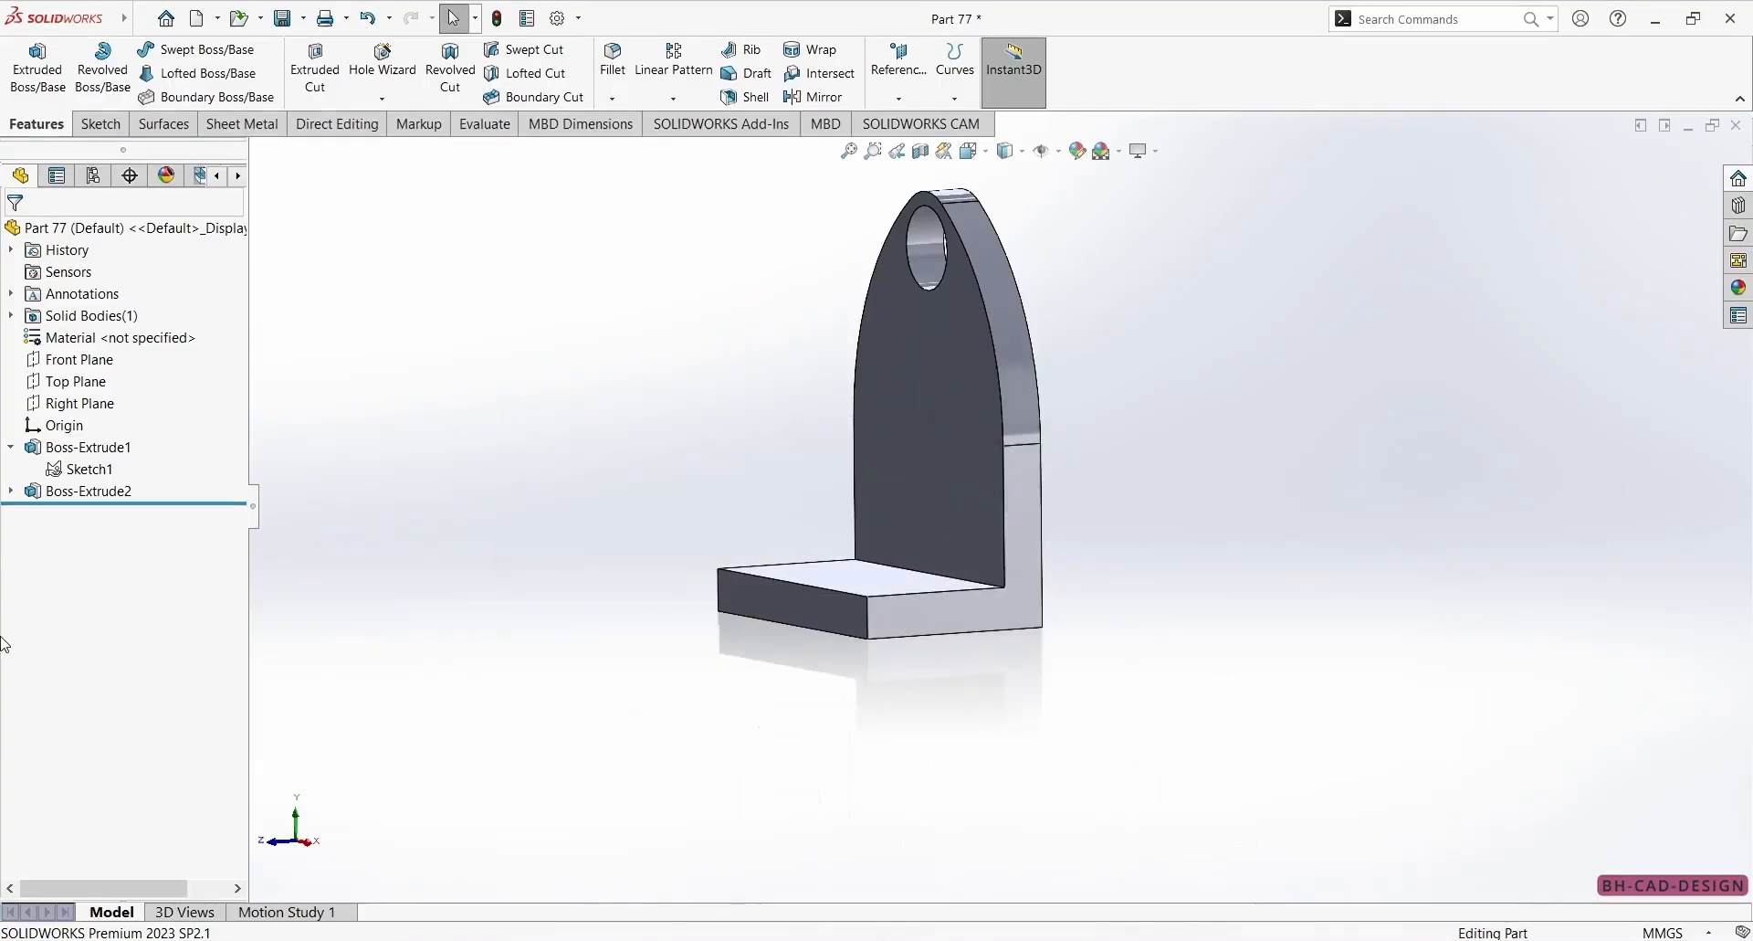
{"action": "left_click", "coordinate": [107, 470]}
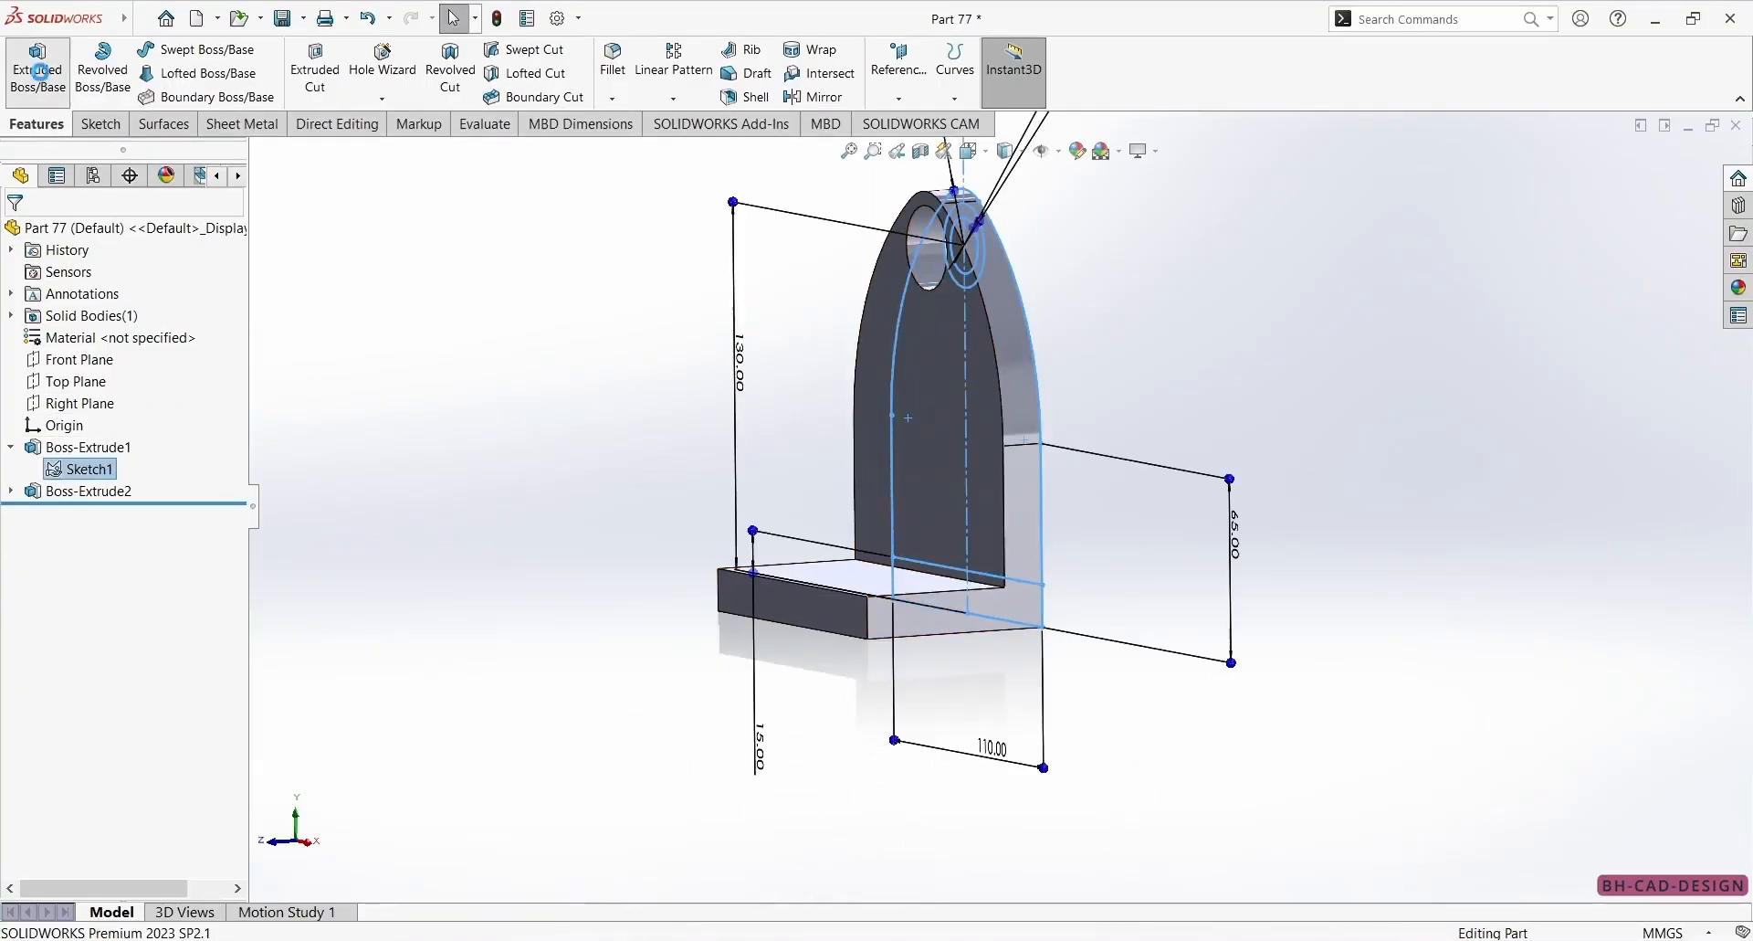
{"action": "left_click", "coordinate": [38, 69]}
{"action": "middle_click_drag", "start_coordinate": [968, 265], "coordinate": [1032, 254]}
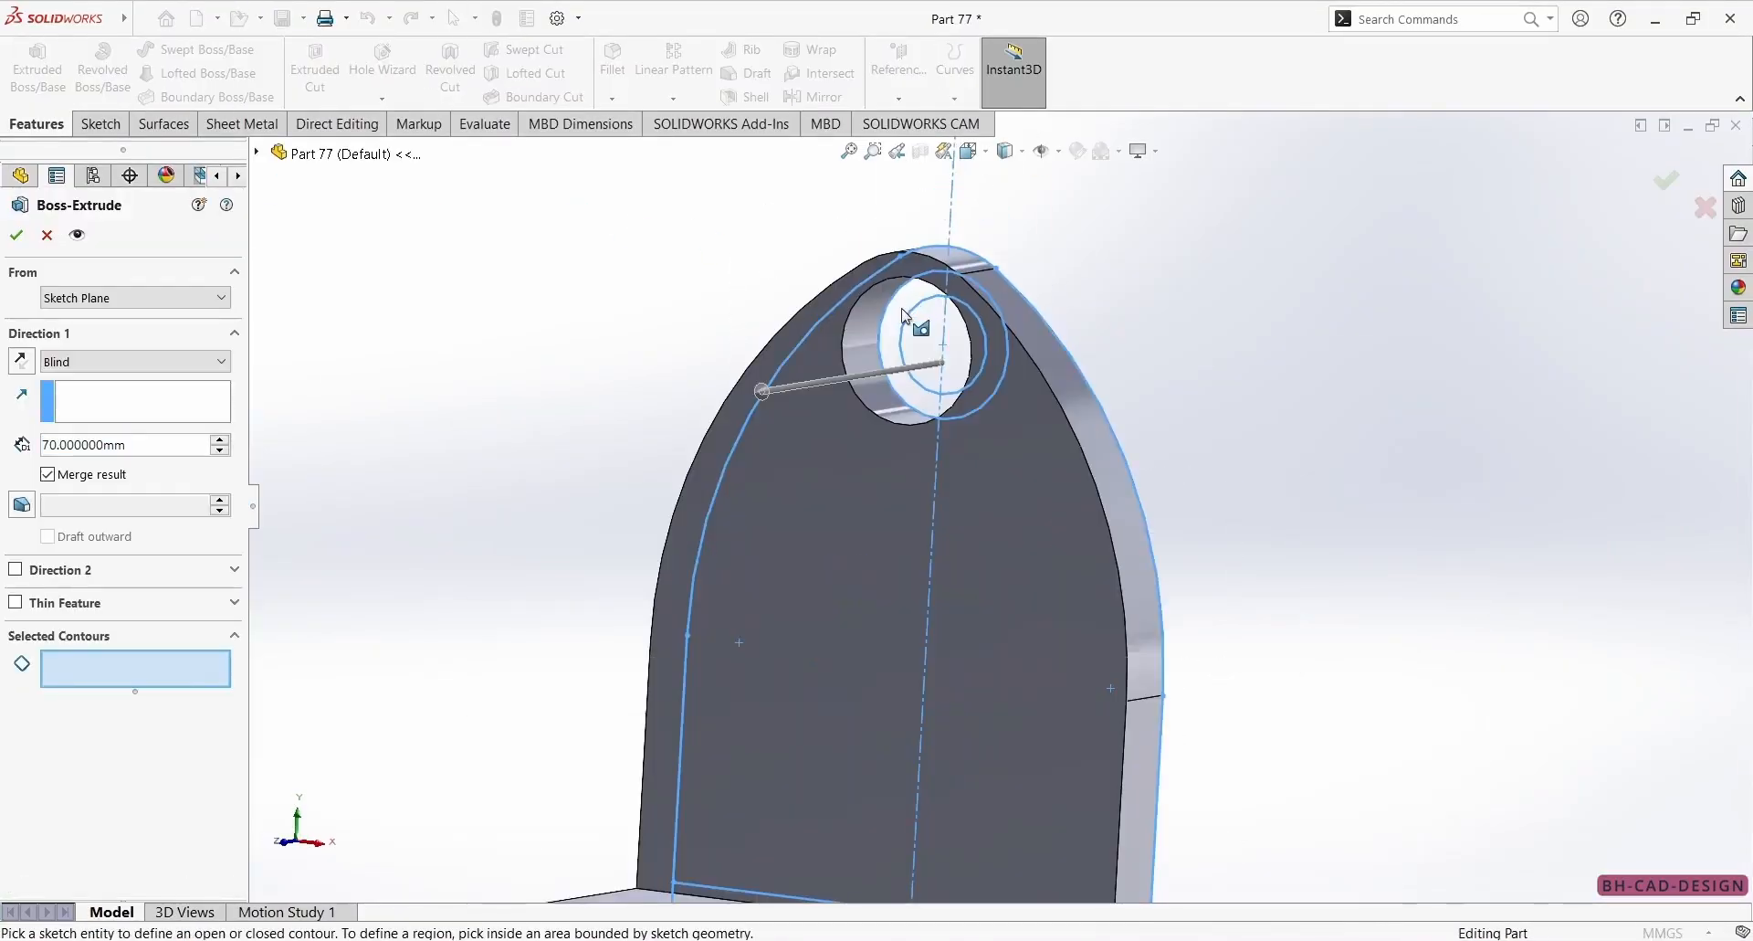
{"action": "left_click", "coordinate": [902, 315]}
{"action": "mouse_move", "coordinate": [903, 316]}
{"action": "middle_mouse_down"}
{"action": "mouse_move", "coordinate": [964, 412]}
{"action": "mouse_move", "coordinate": [763, 499]}
{"action": "middle_mouse_up"}
{"action": "left_click", "coordinate": [962, 407]}
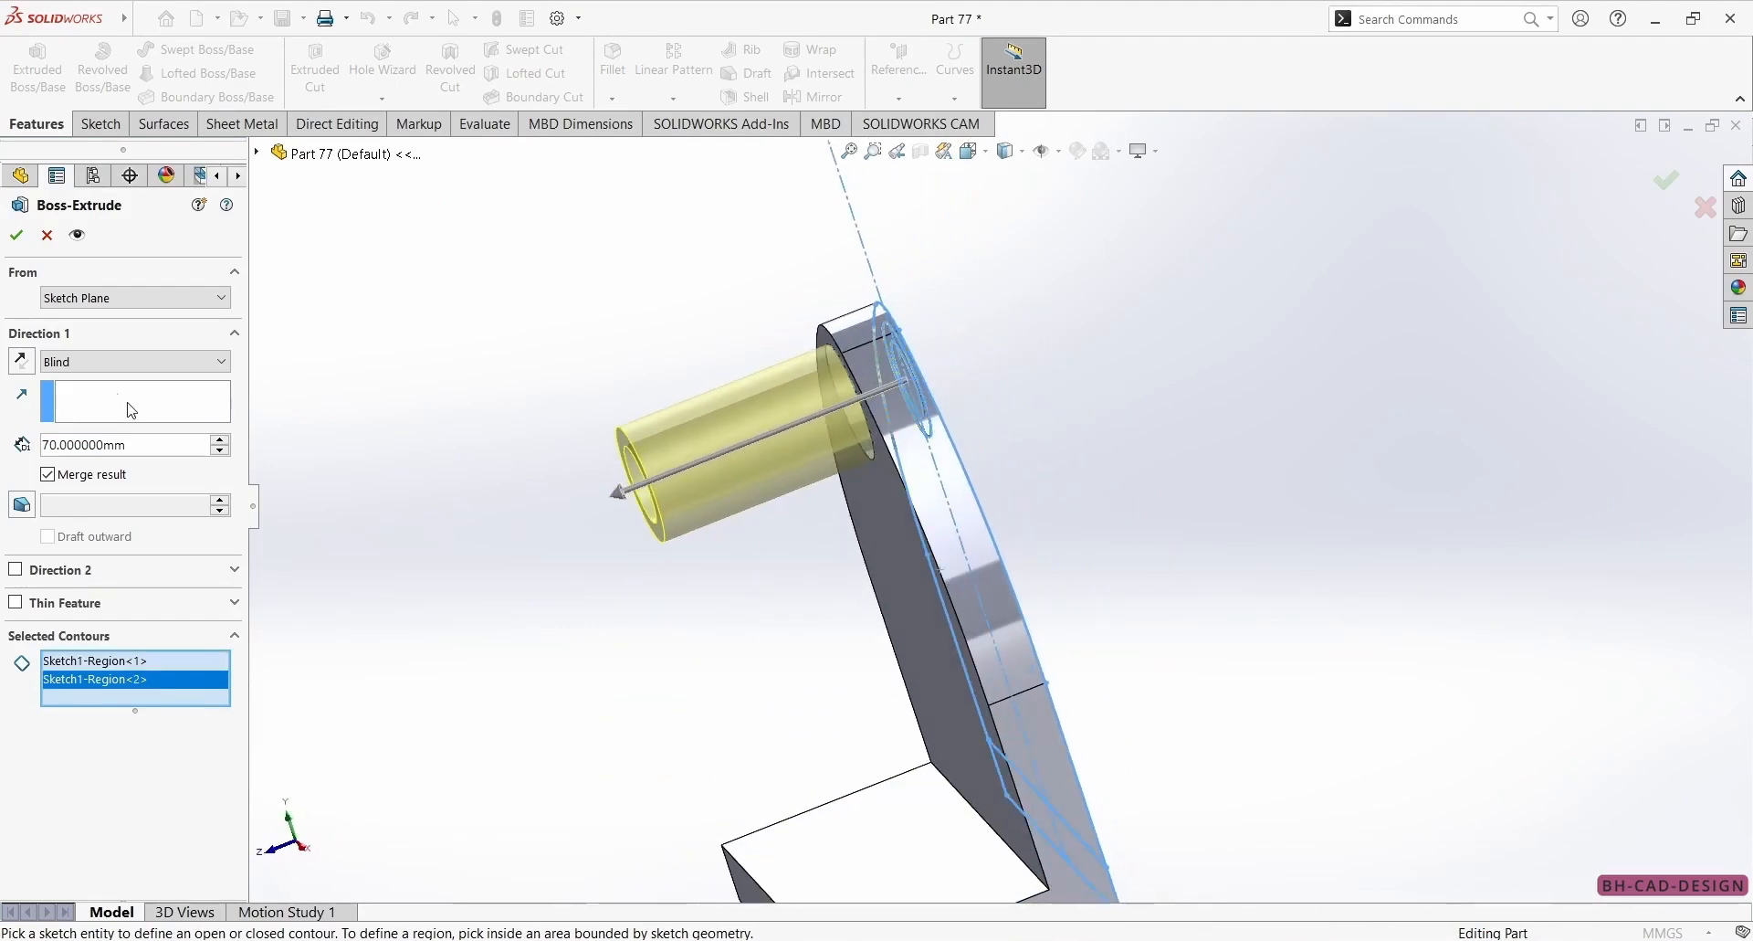
Check the reference drawing and extrude the ring 20 mm in the first direction and 5 mm in the second to create the hole boss.
{"action": "key", "text": "alt+Tab"}
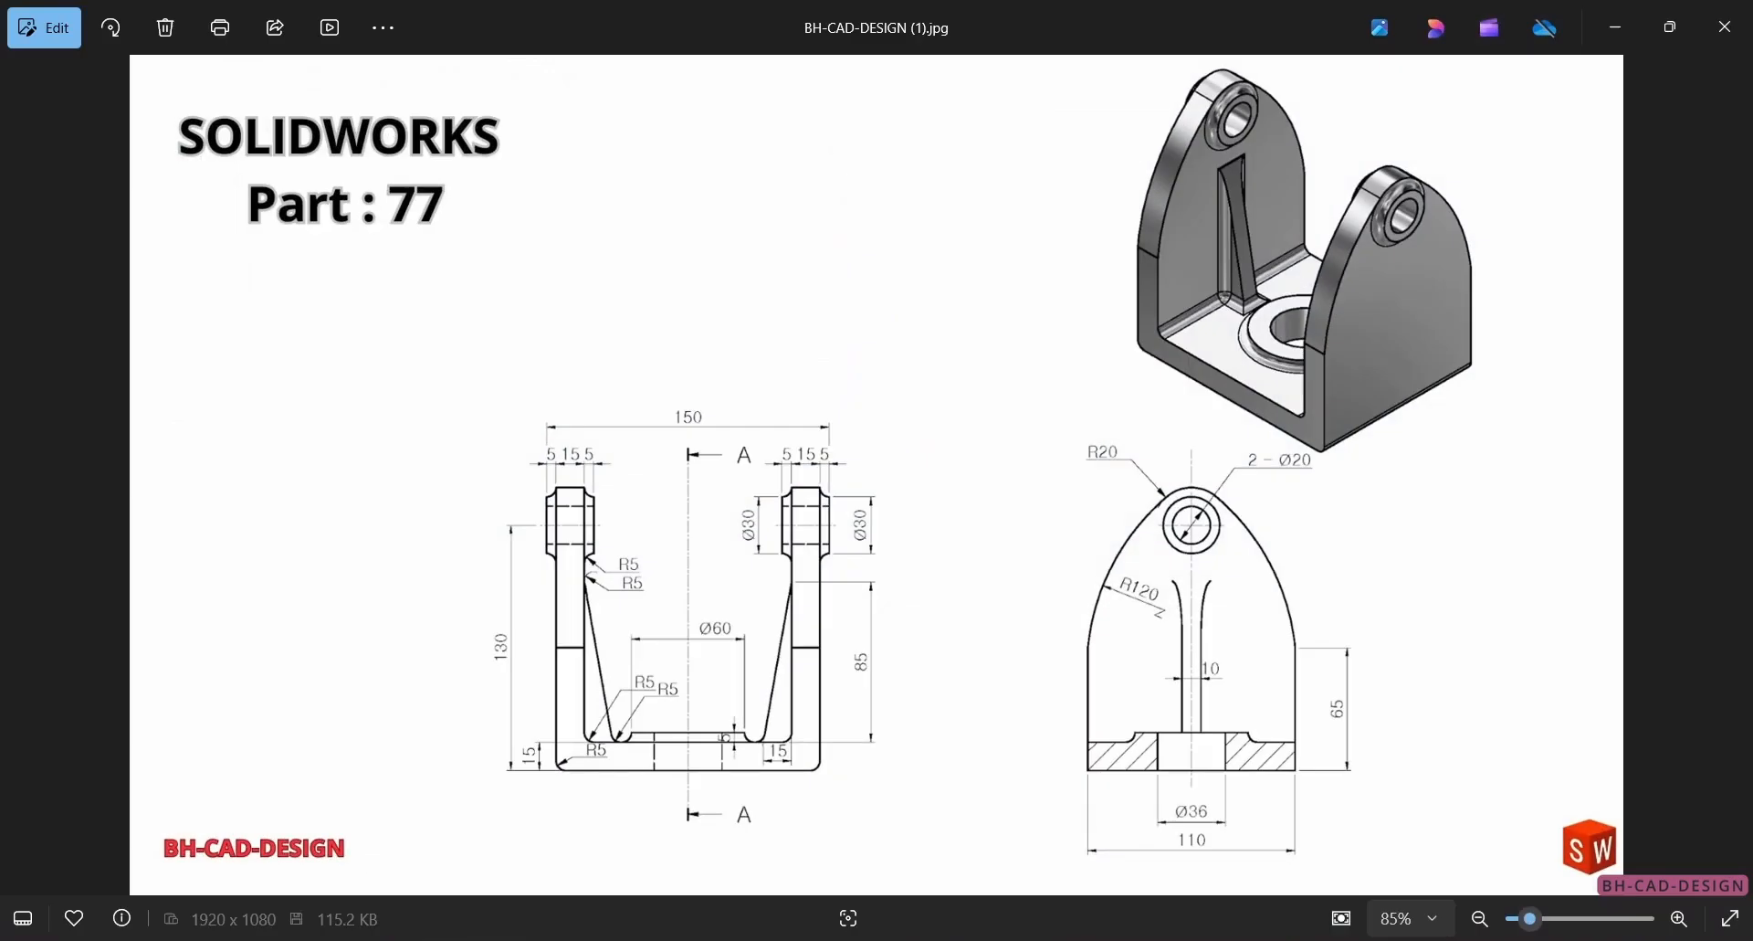
{"action": "key", "text": "alt+Tab"}
{"action": "double_click", "coordinate": [133, 448]}
{"action": "type", "text": "20"}
{"action": "key", "text": "Return"}
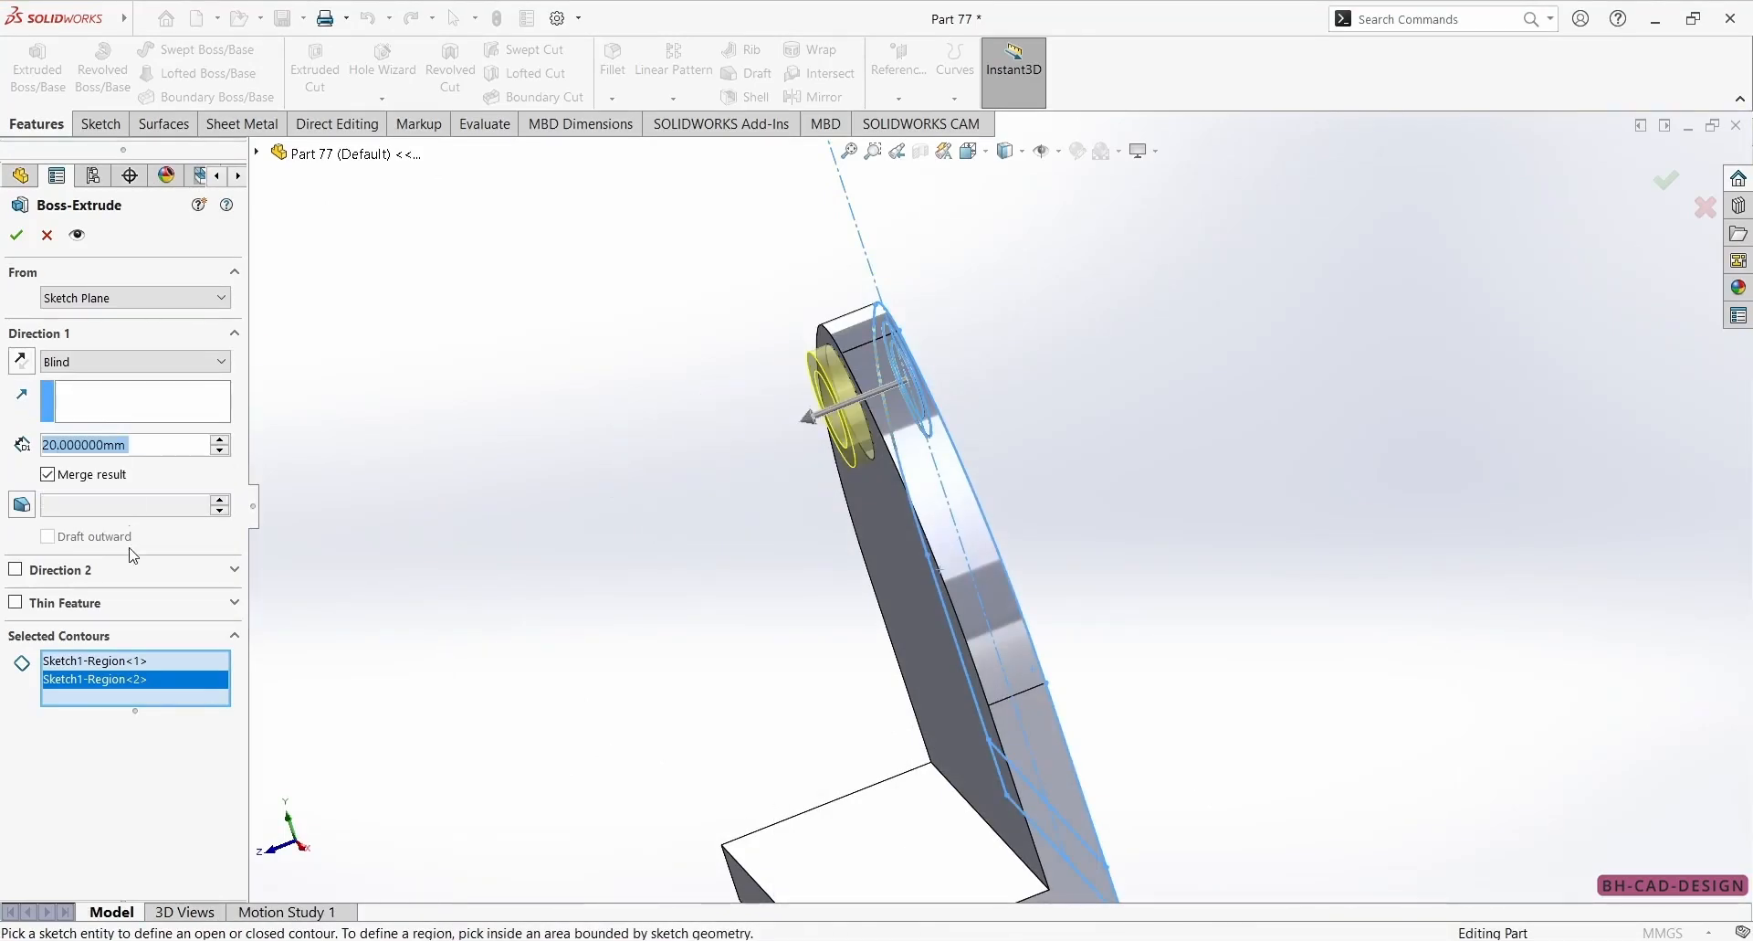
{"action": "left_click", "coordinate": [97, 568]}
{"action": "left_click", "coordinate": [16, 569]}
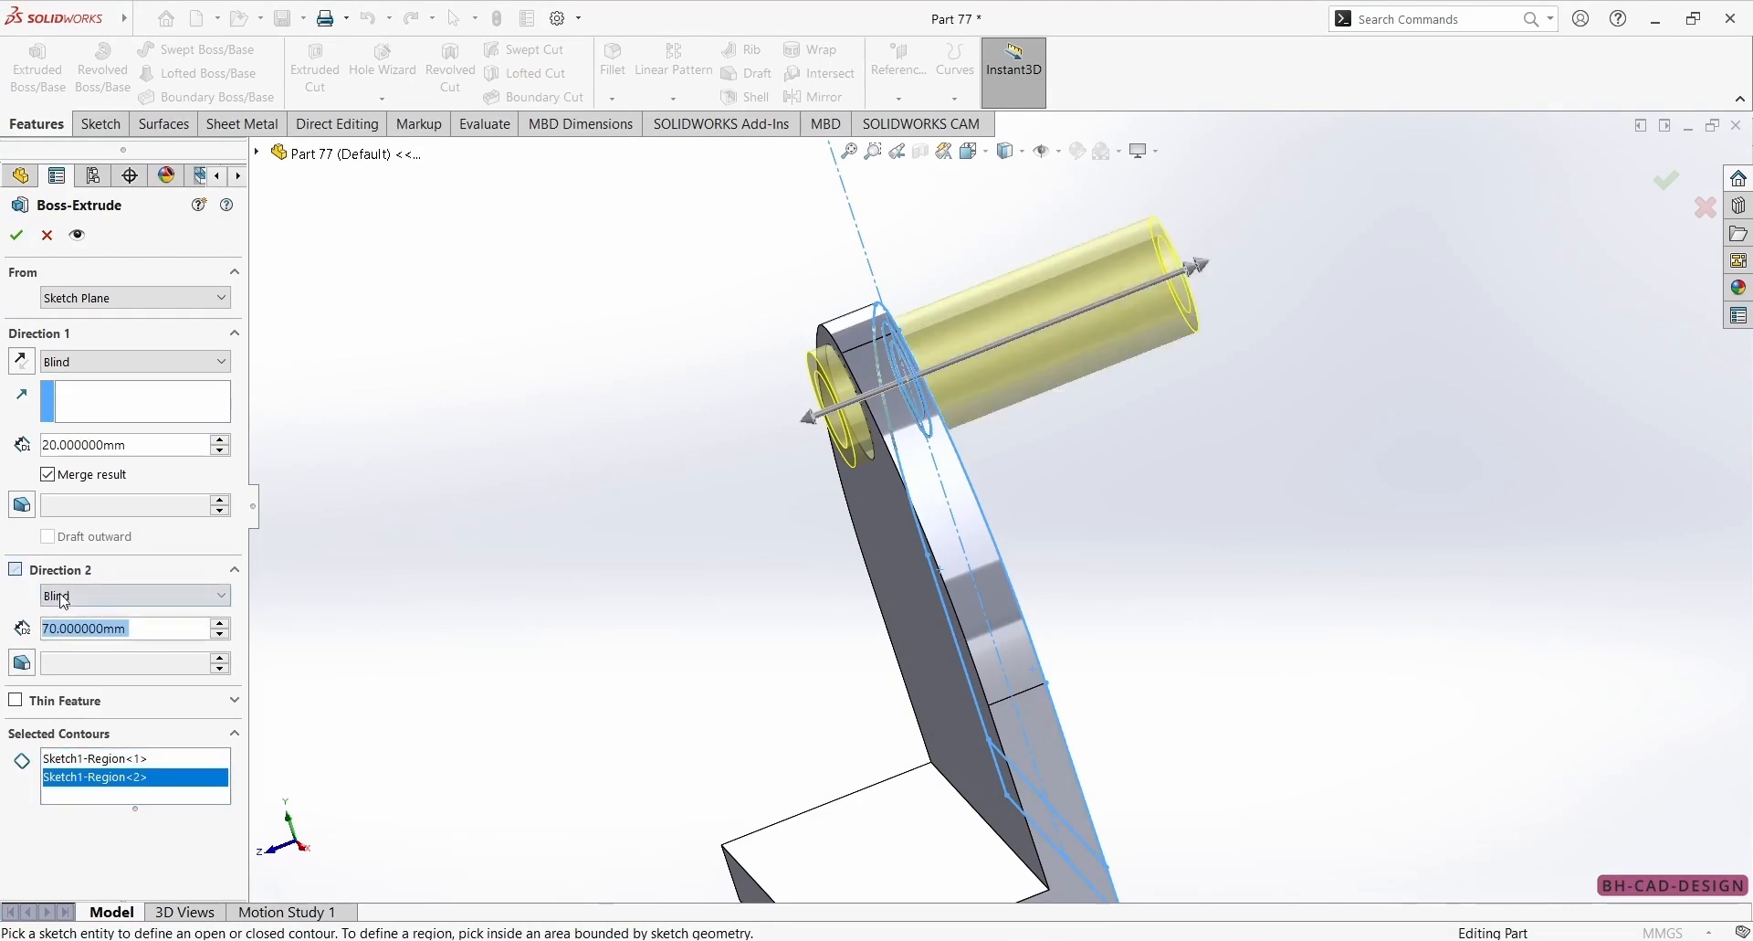
{"action": "type", "text": "5"}
{"action": "key", "text": "Return"}
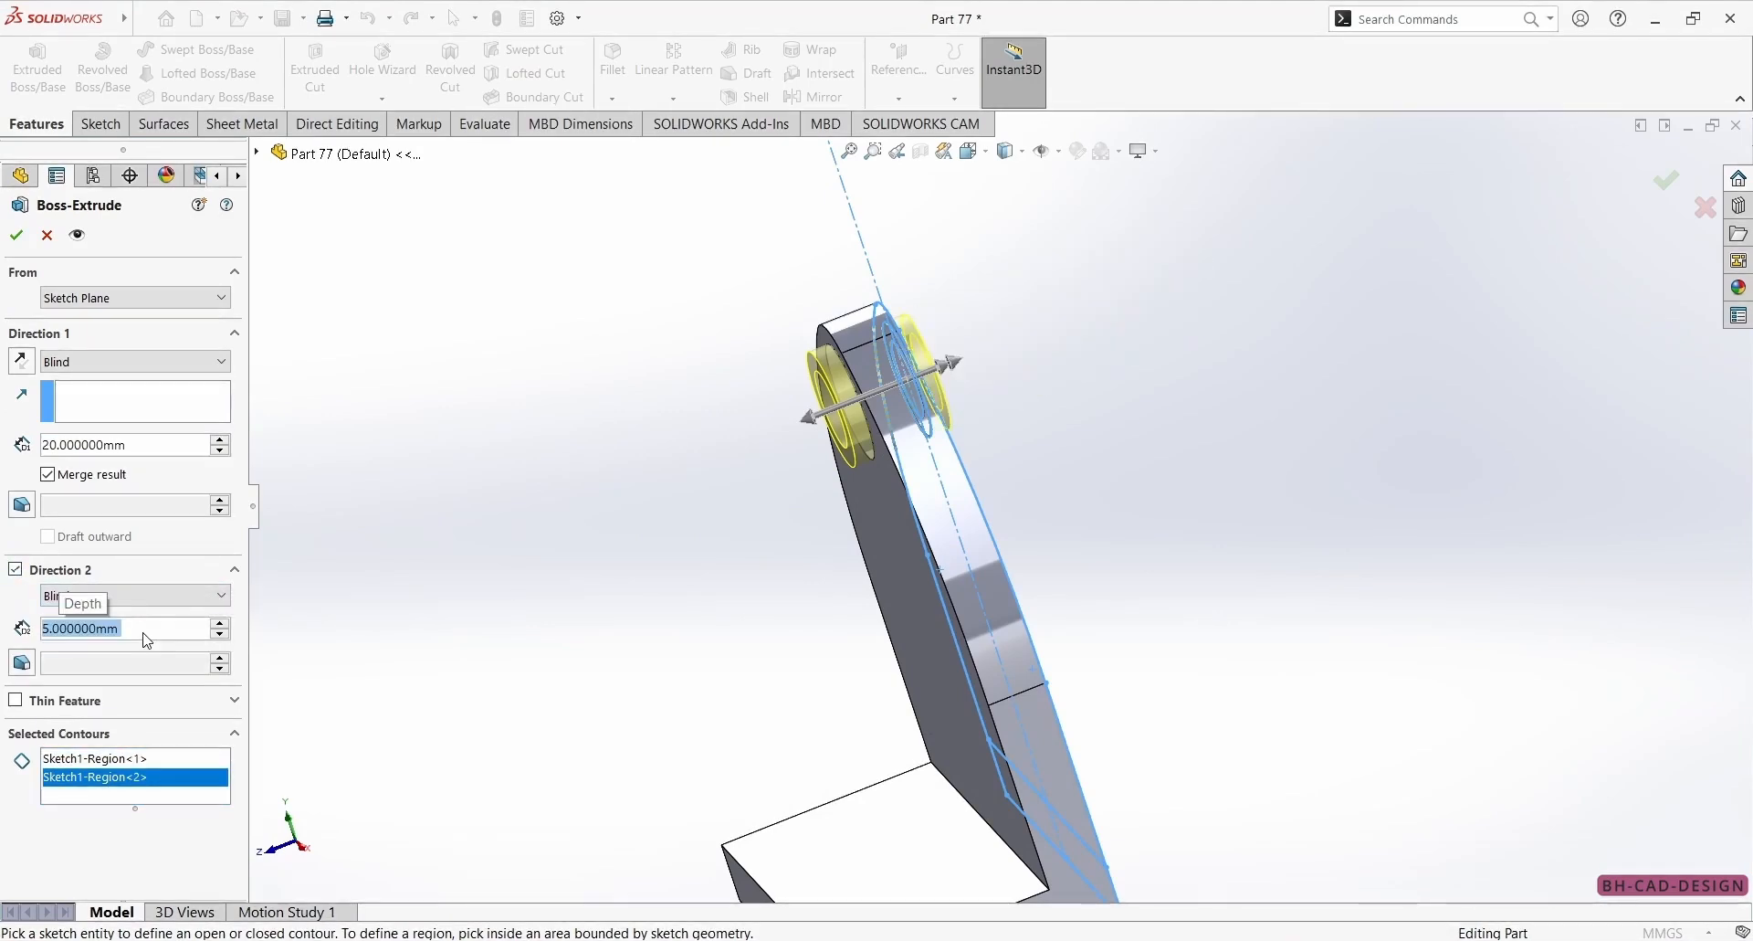
{"action": "left_click", "coordinate": [16, 235]}
Compare the model with the reference drawing and open a new sketch on the Right Plane.
{"action": "middle_click_drag", "start_coordinate": [568, 265], "coordinate": [839, 444]}
{"action": "scroll", "coordinate": [839, 445], "scroll_direction": "up", "scroll_amount": 5}
{"action": "scroll", "coordinate": [1045, 834], "scroll_direction": "down", "scroll_amount": 4}
{"action": "scroll", "coordinate": [888, 392], "scroll_direction": "up", "scroll_amount": 4}
{"action": "scroll", "coordinate": [920, 334], "scroll_direction": "down", "scroll_amount": 3}
{"action": "key", "text": "alt+Tab"}
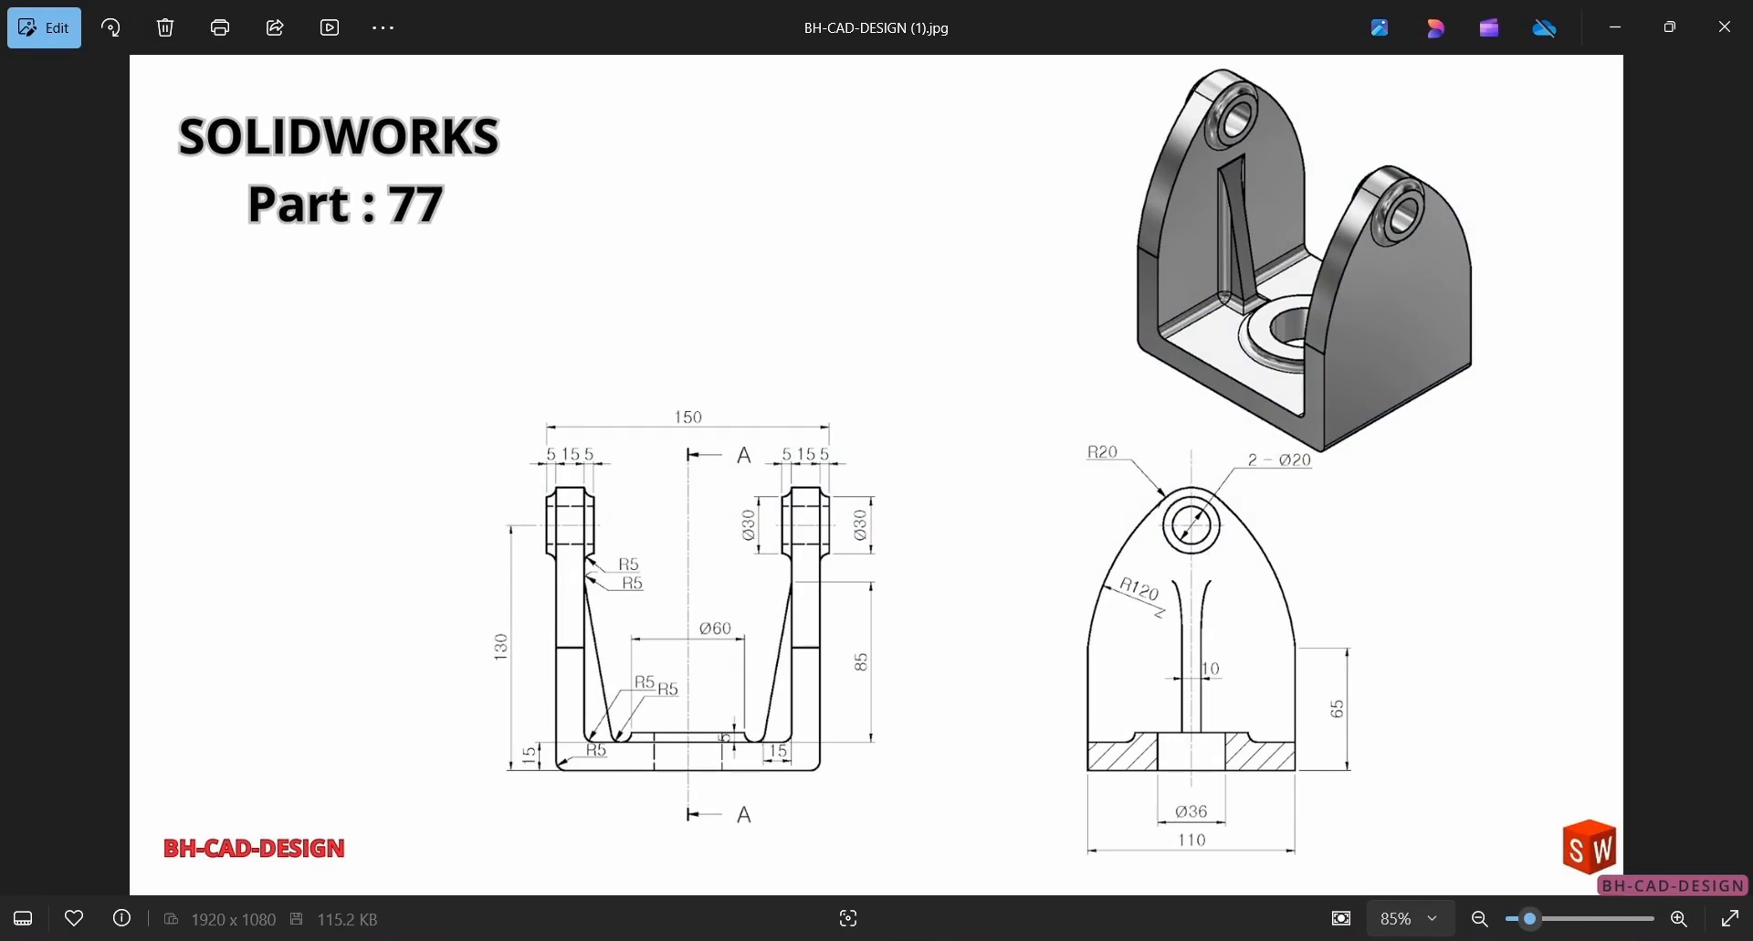
{"action": "key", "text": "alt+Tab"}
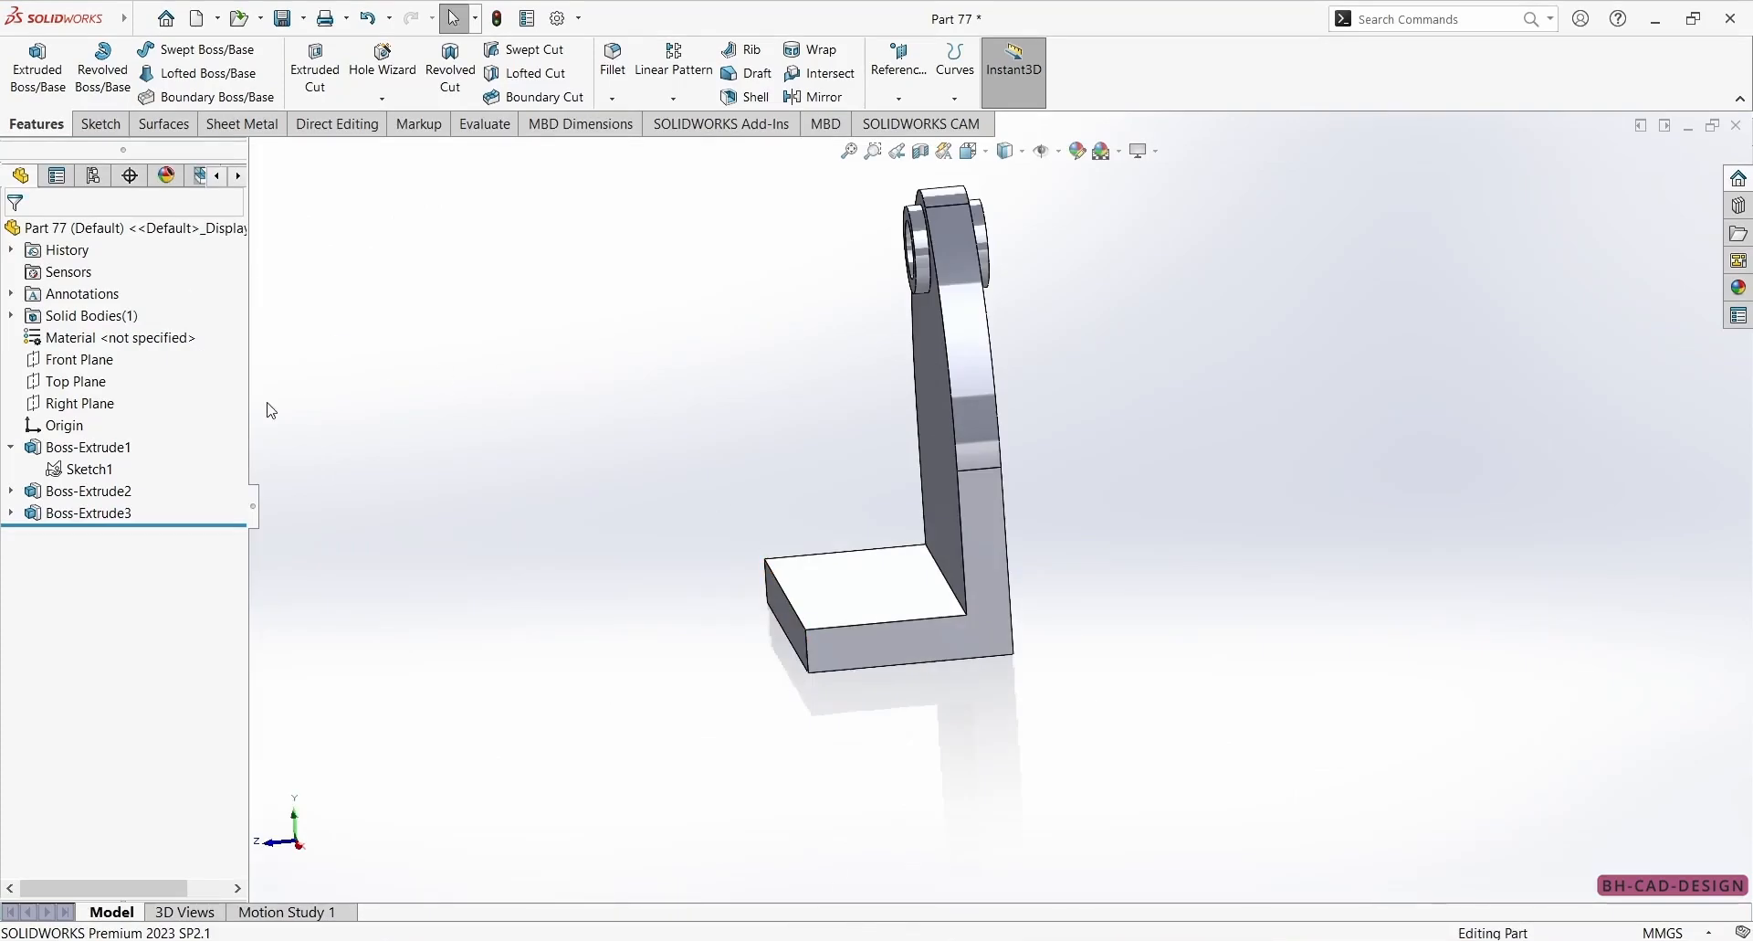
{"action": "left_click", "coordinate": [93, 407]}
{"action": "mouse_move", "coordinate": [1315, 671]}
{"action": "middle_mouse_down"}
{"action": "mouse_move", "coordinate": [1538, 634]}
{"action": "mouse_move", "coordinate": [1448, 605]}
{"action": "middle_mouse_up"}
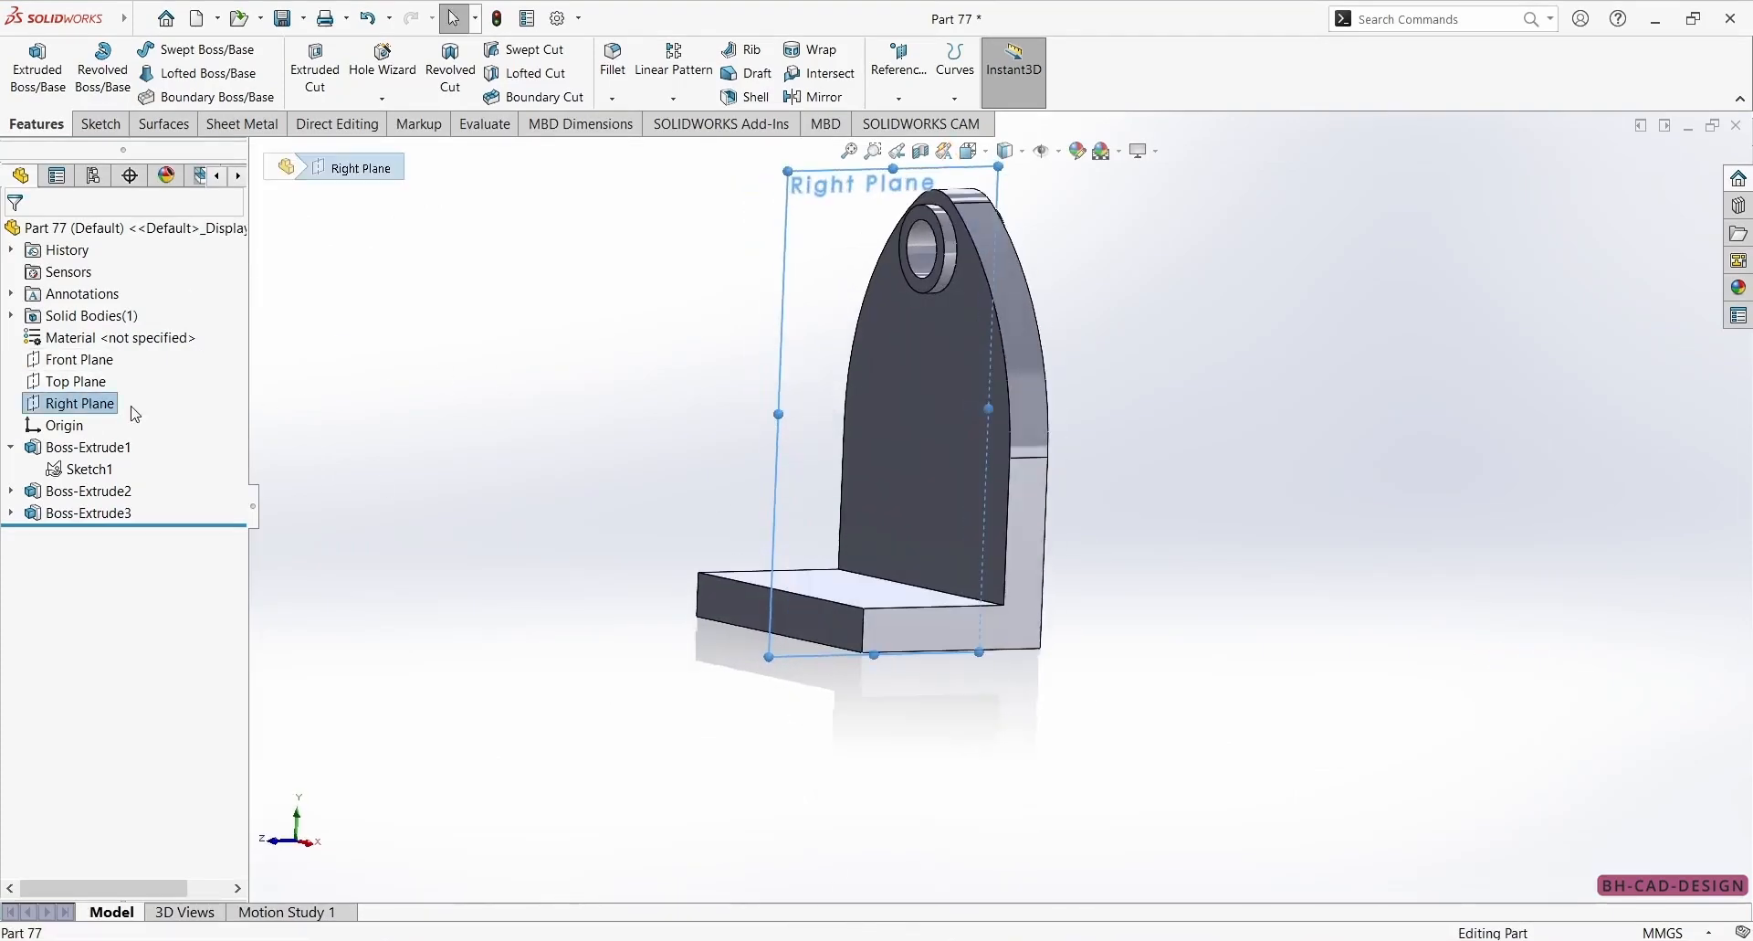
{"action": "left_click", "coordinate": [101, 124]}
{"action": "left_click", "coordinate": [27, 64]}
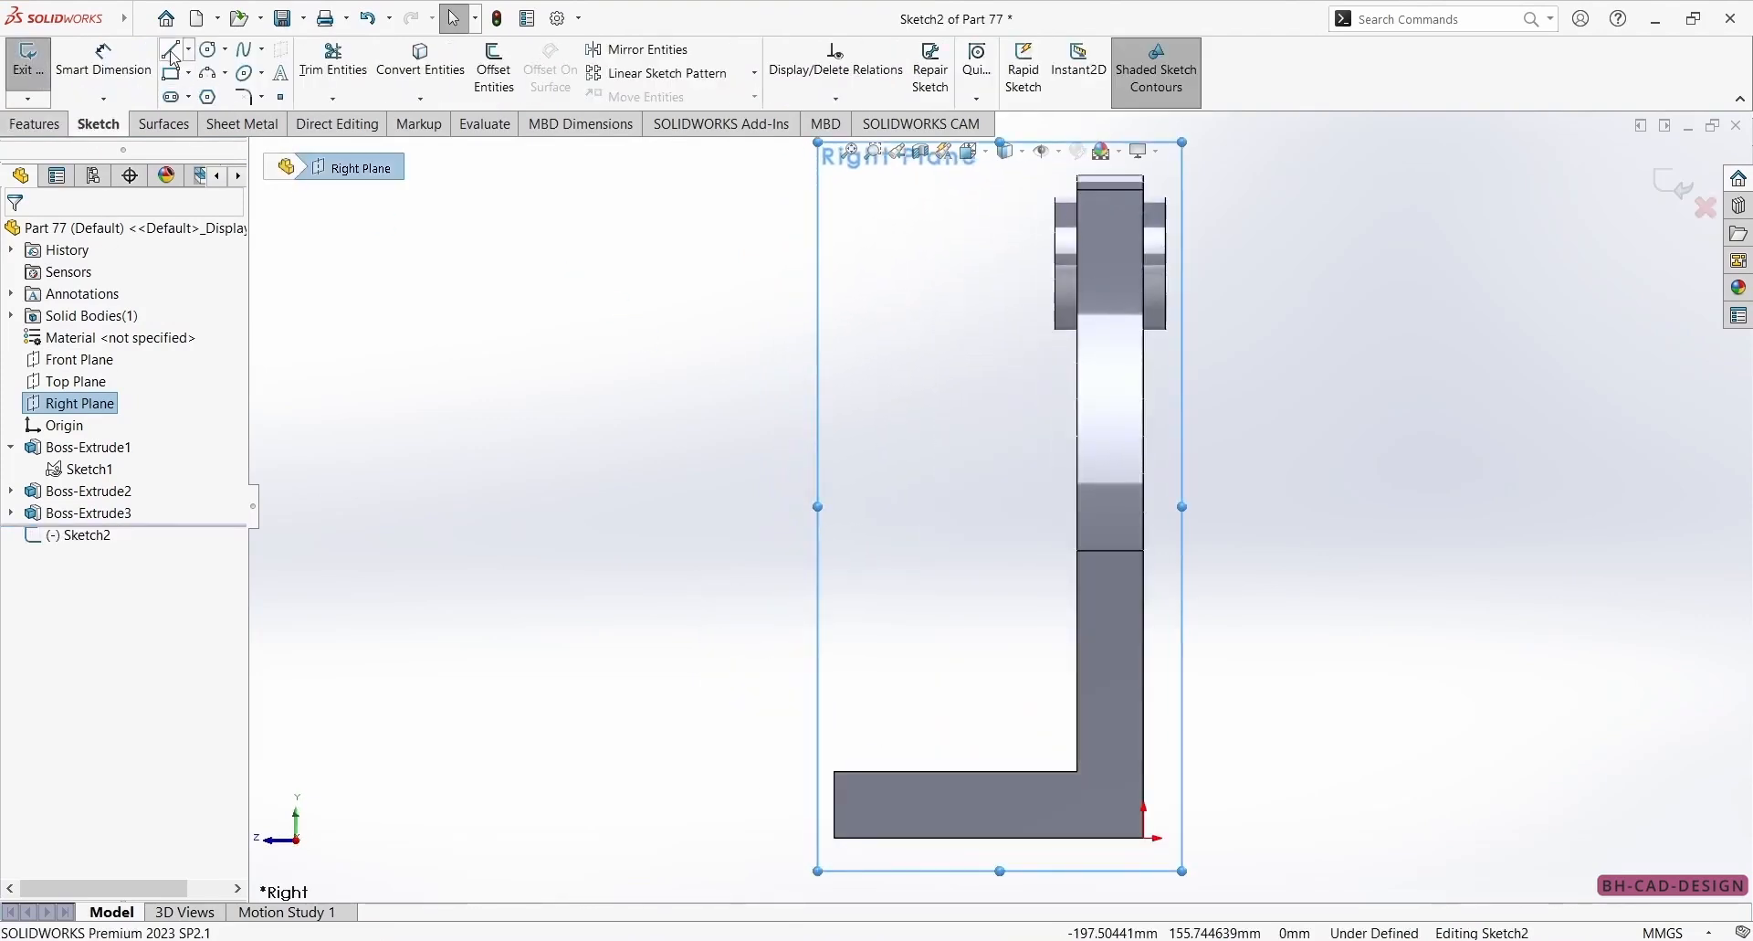
Sketch a sloped line from the wall's inner edge to the base's upper edge, about 79 mm high and 34 mm wide.
{"action": "left_click", "coordinate": [174, 57]}
{"action": "left_click", "coordinate": [1076, 426]}
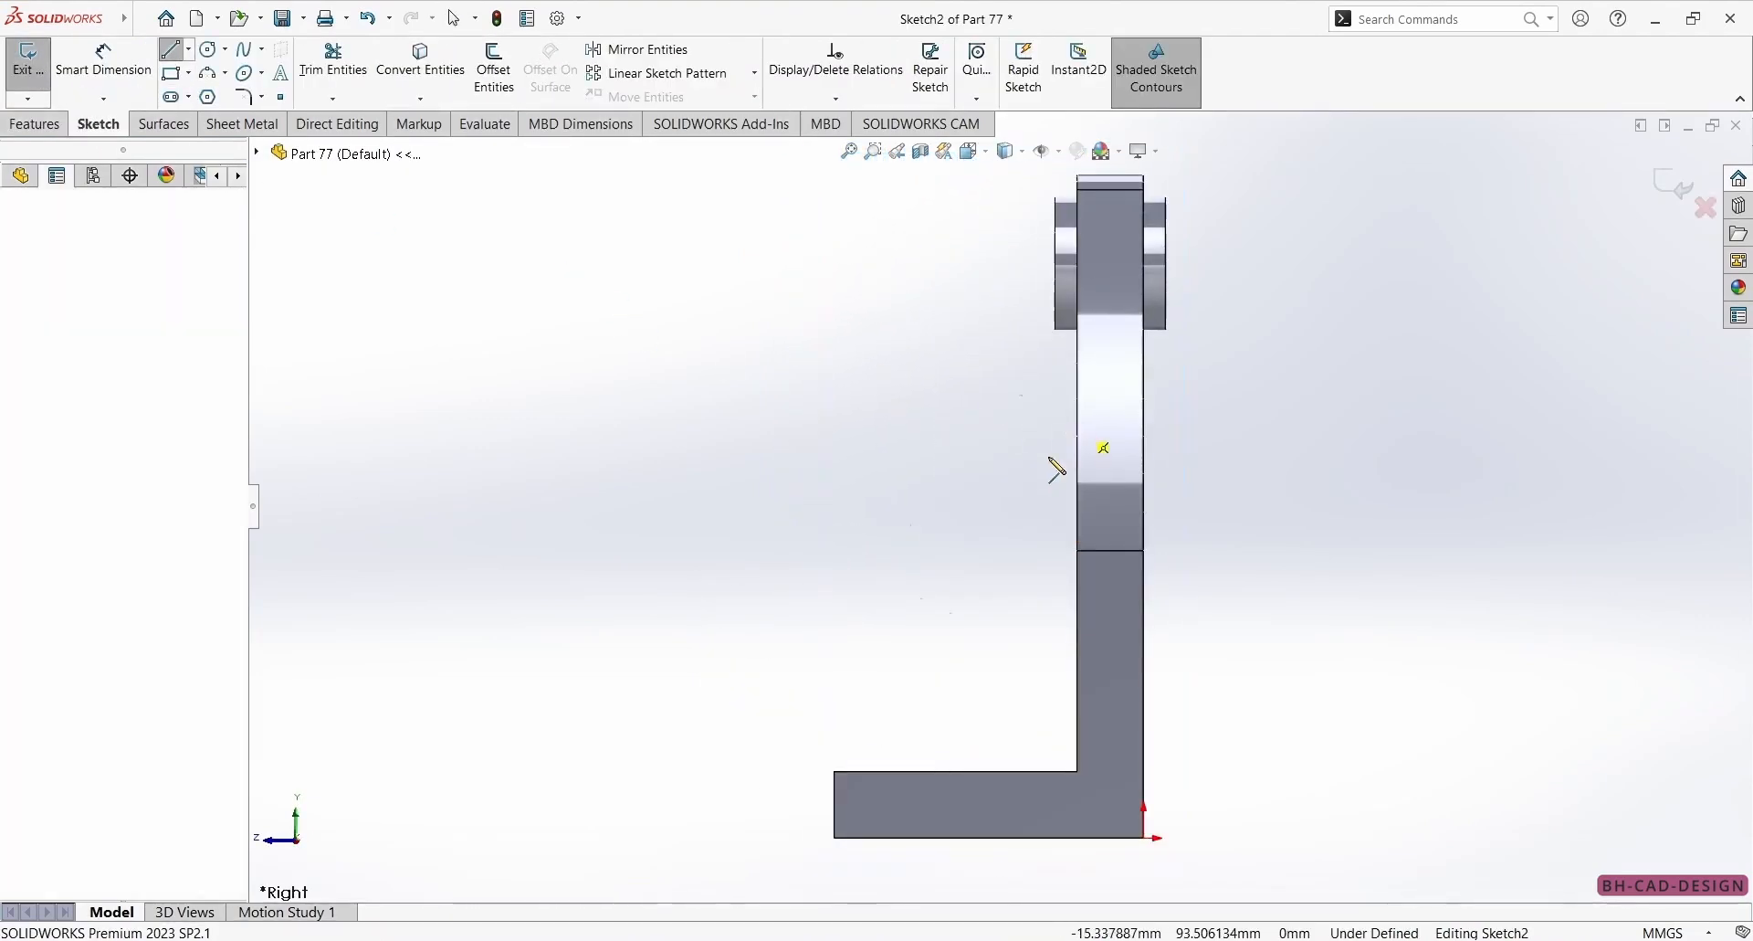
{"action": "left_click", "coordinate": [930, 771]}
{"action": "right_click_drag", "start_coordinate": [723, 744], "coordinate": [724, 675]}
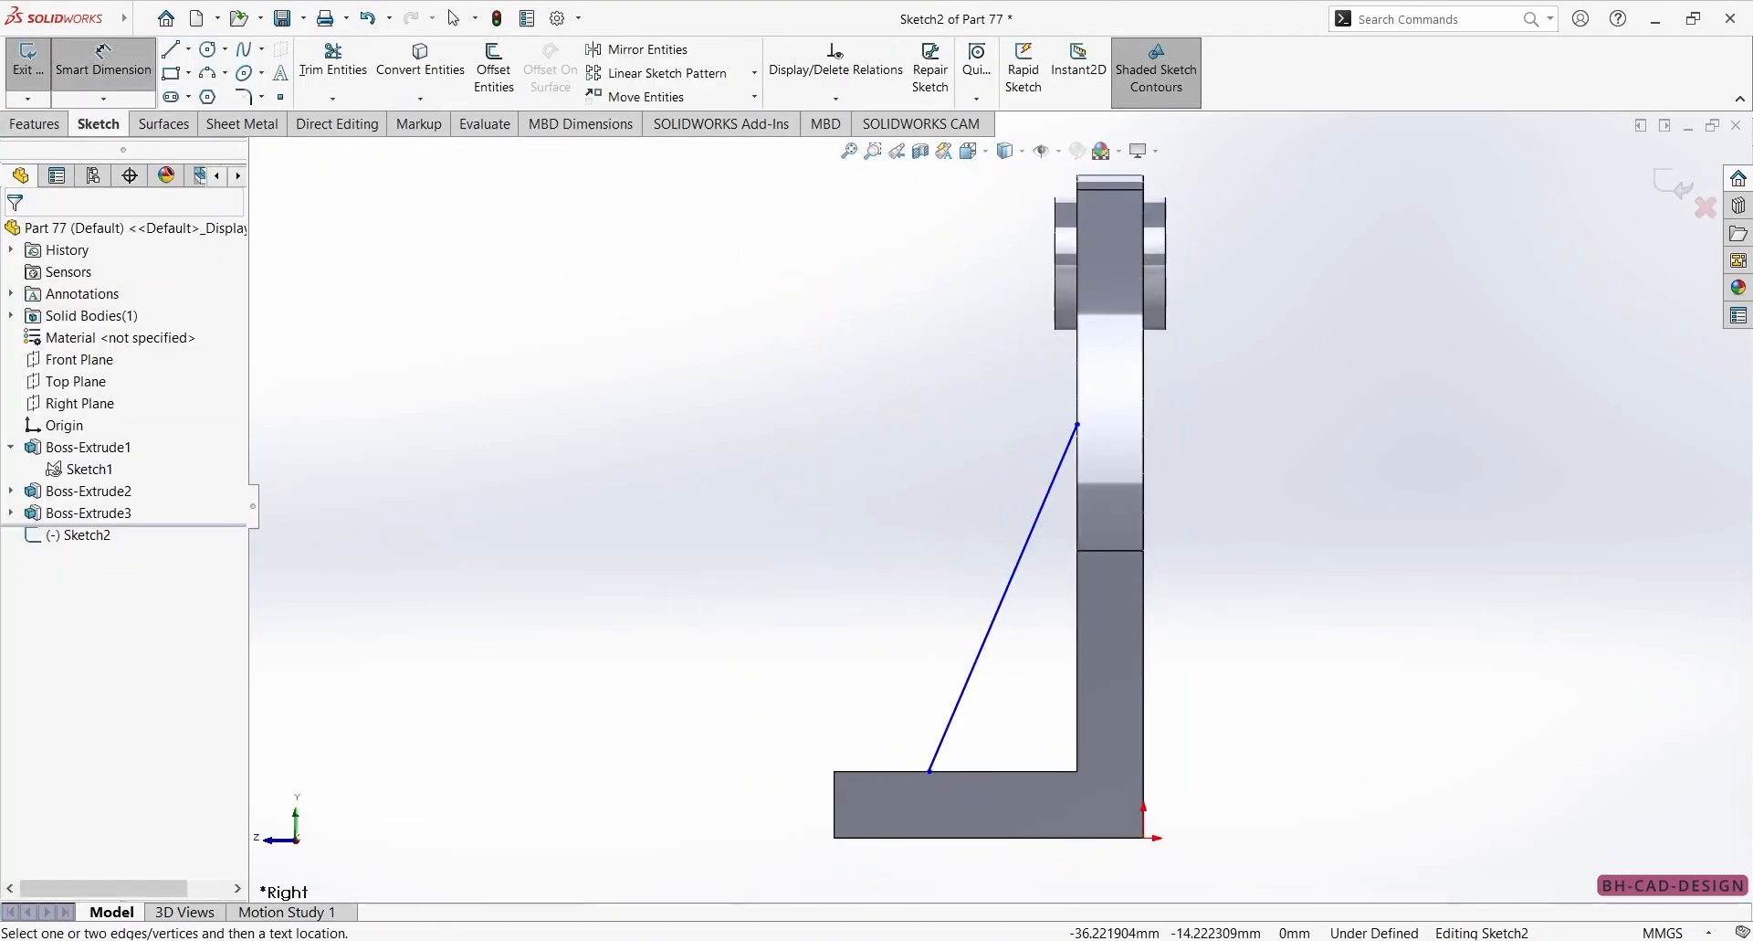
Check the rib size on the reference drawing and dimension the line's lower end 15 mm from the wall's inner corner.
{"action": "key", "text": "alt+Tab"}
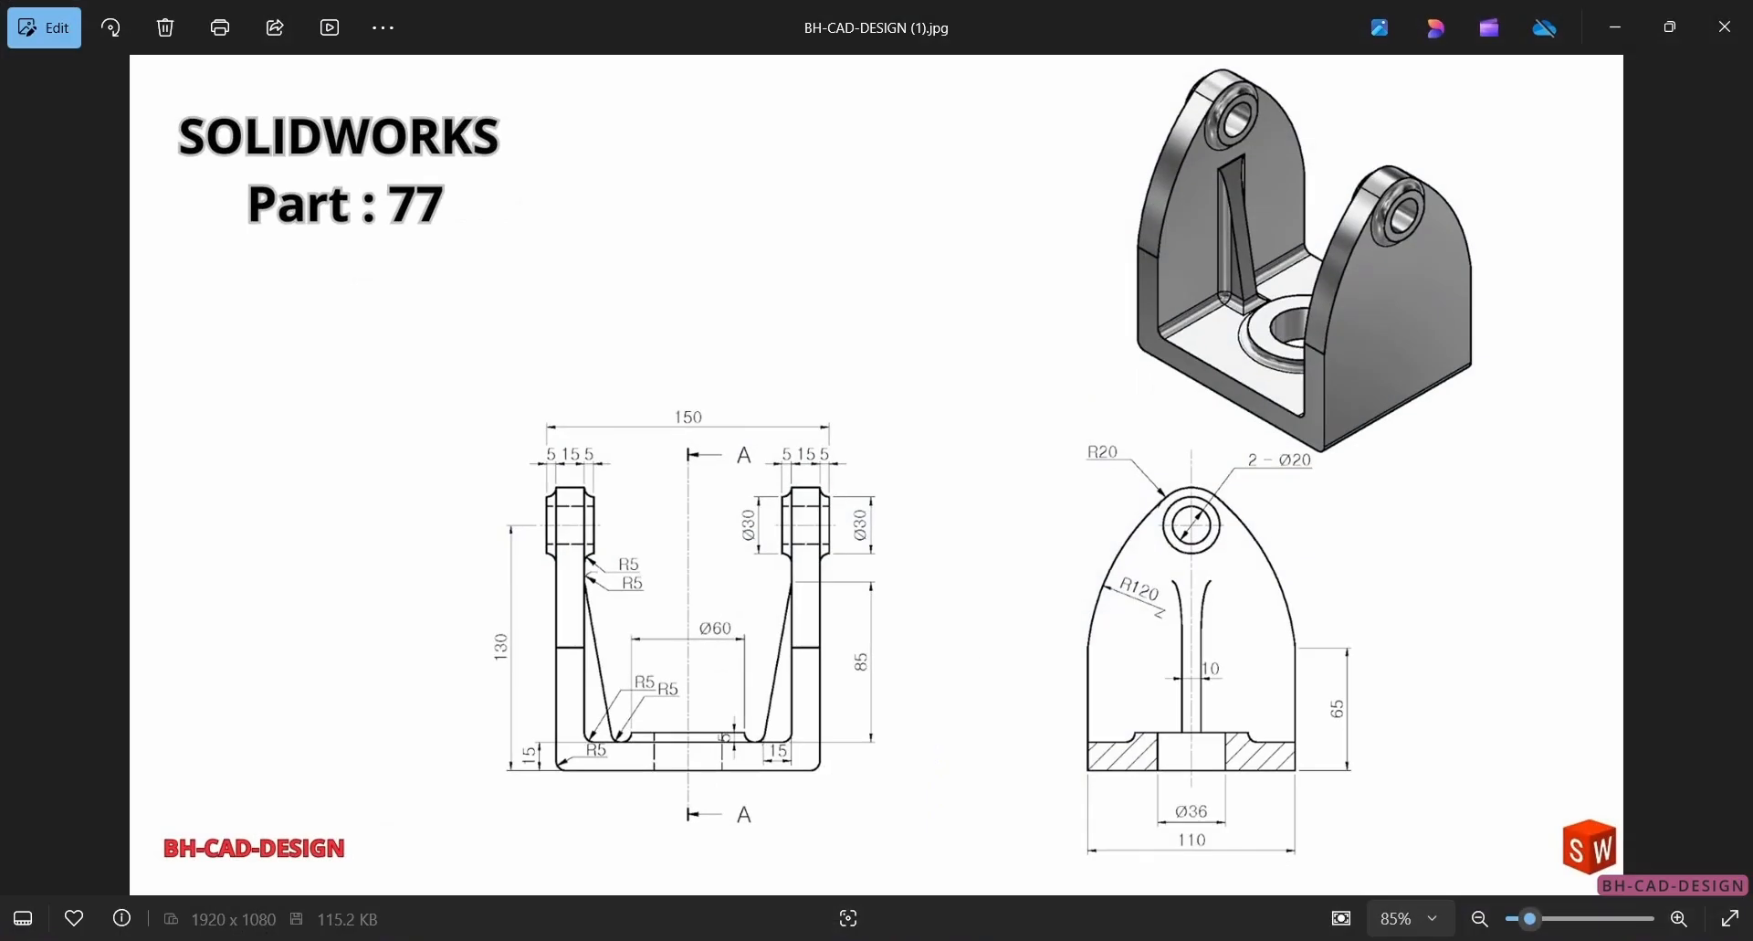
{"action": "key", "text": "alt+Tab"}
{"action": "left_click", "coordinate": [930, 772]}
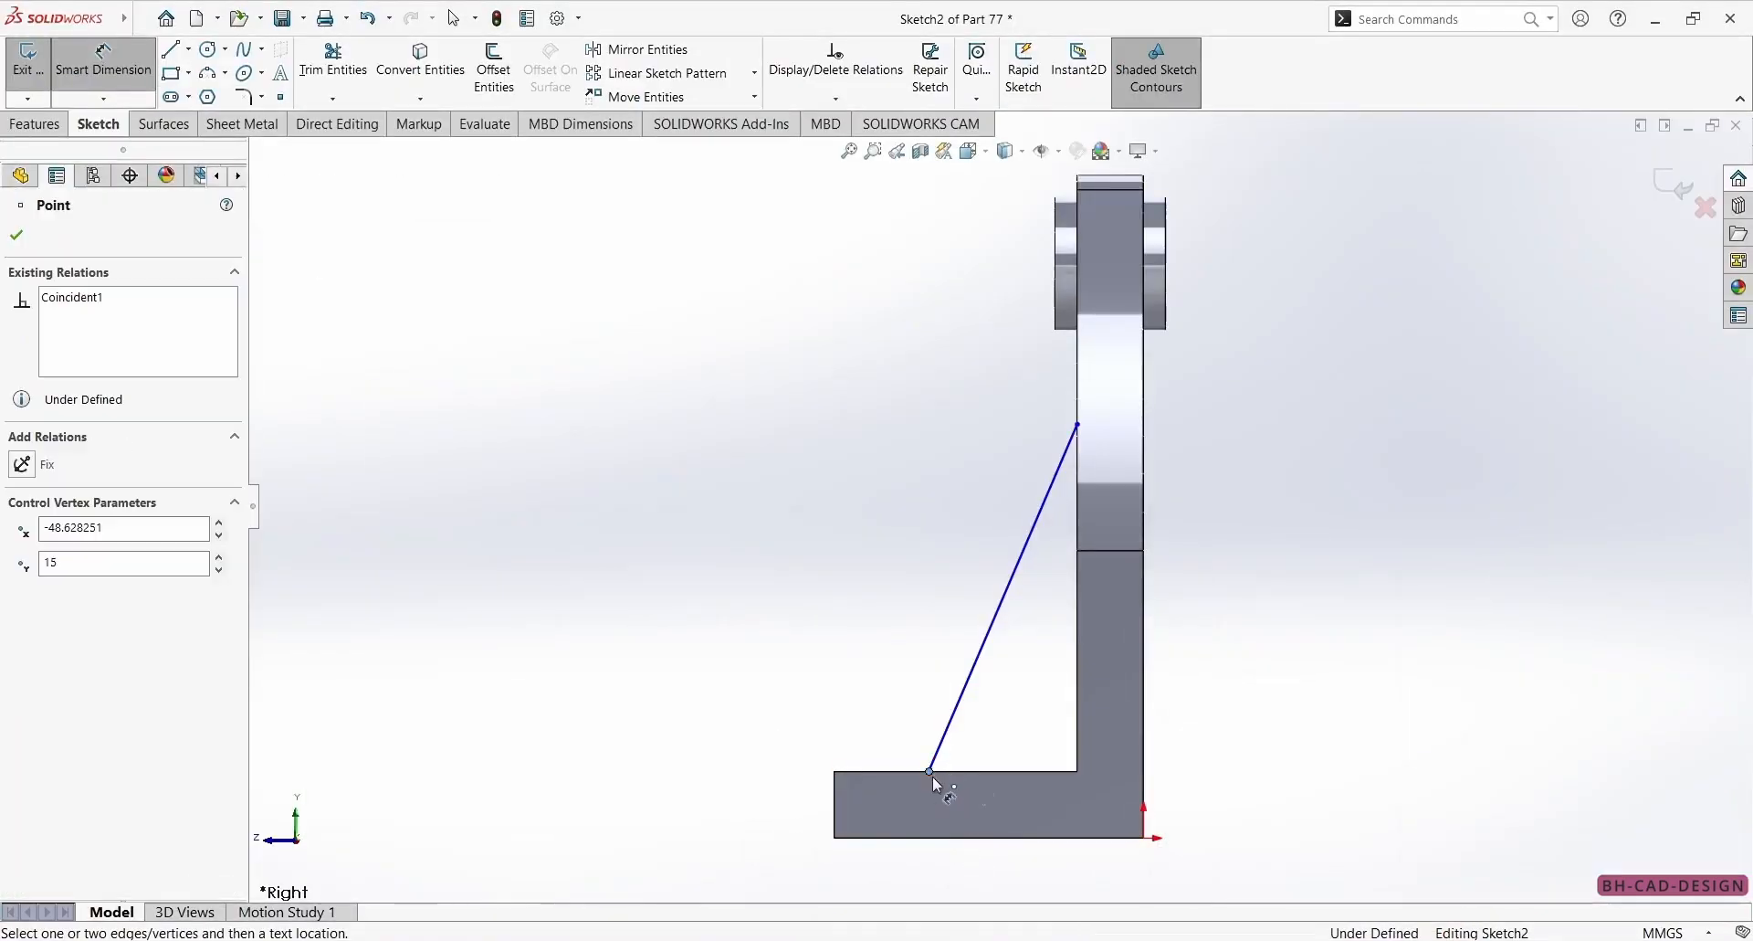
{"action": "left_click", "coordinate": [1079, 773]}
{"action": "left_click", "coordinate": [1027, 854]}
{"action": "type", "text": "15"}
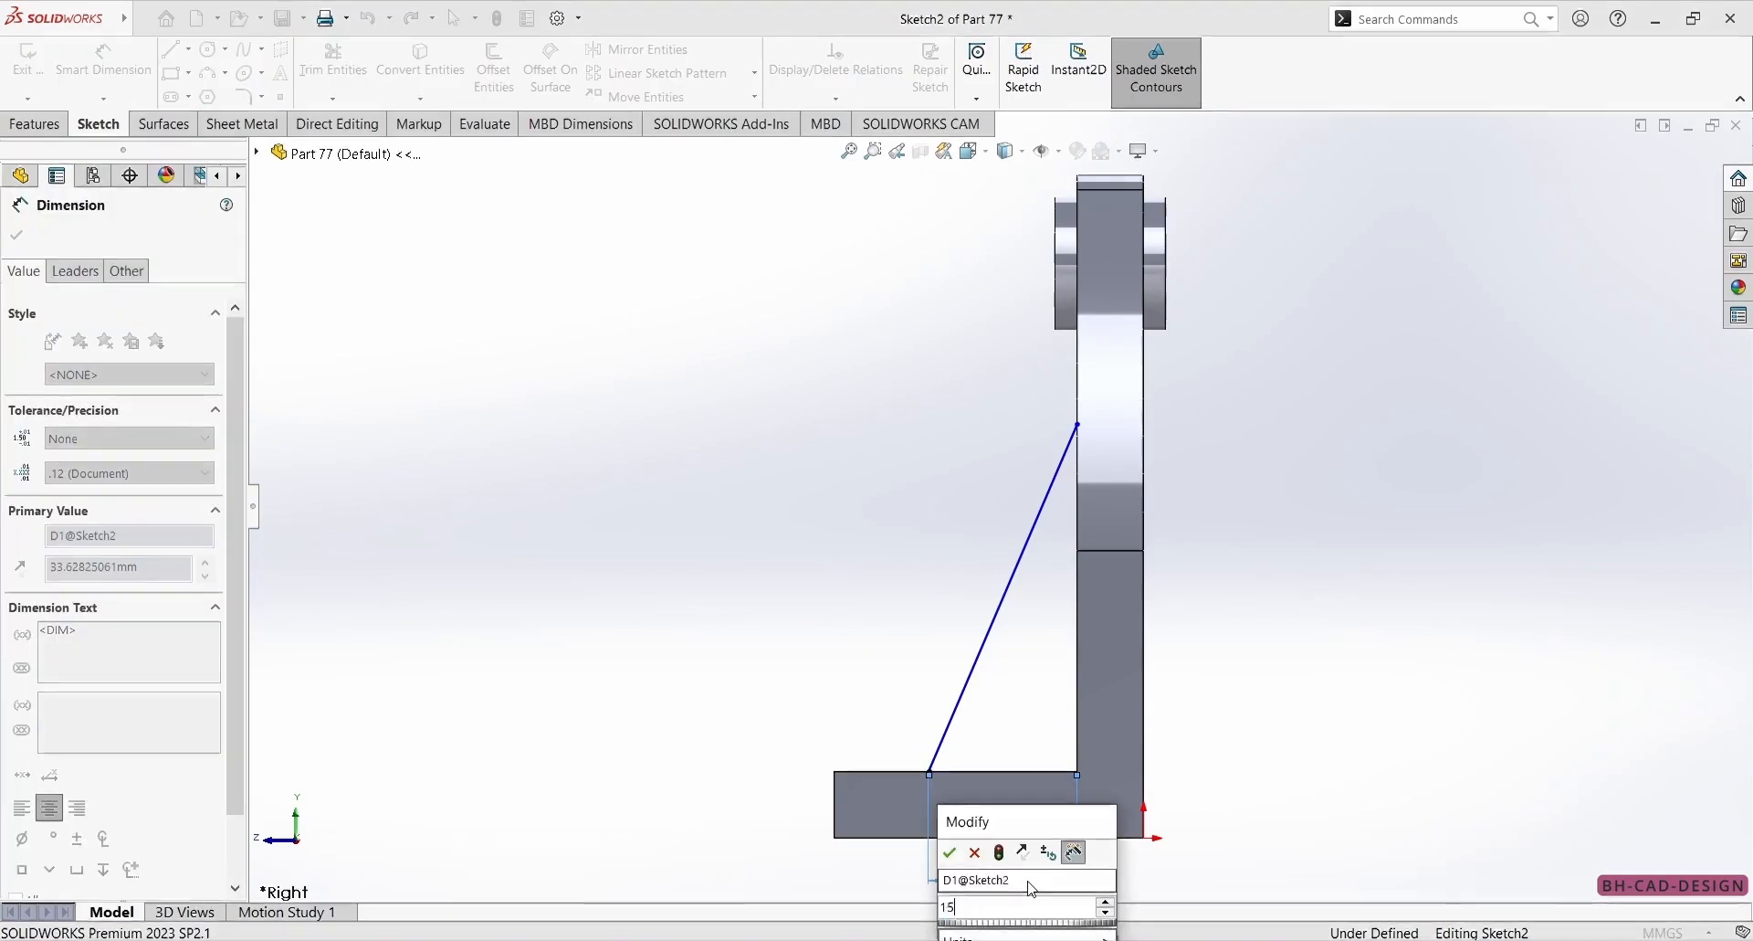
{"action": "key", "text": "Return"}
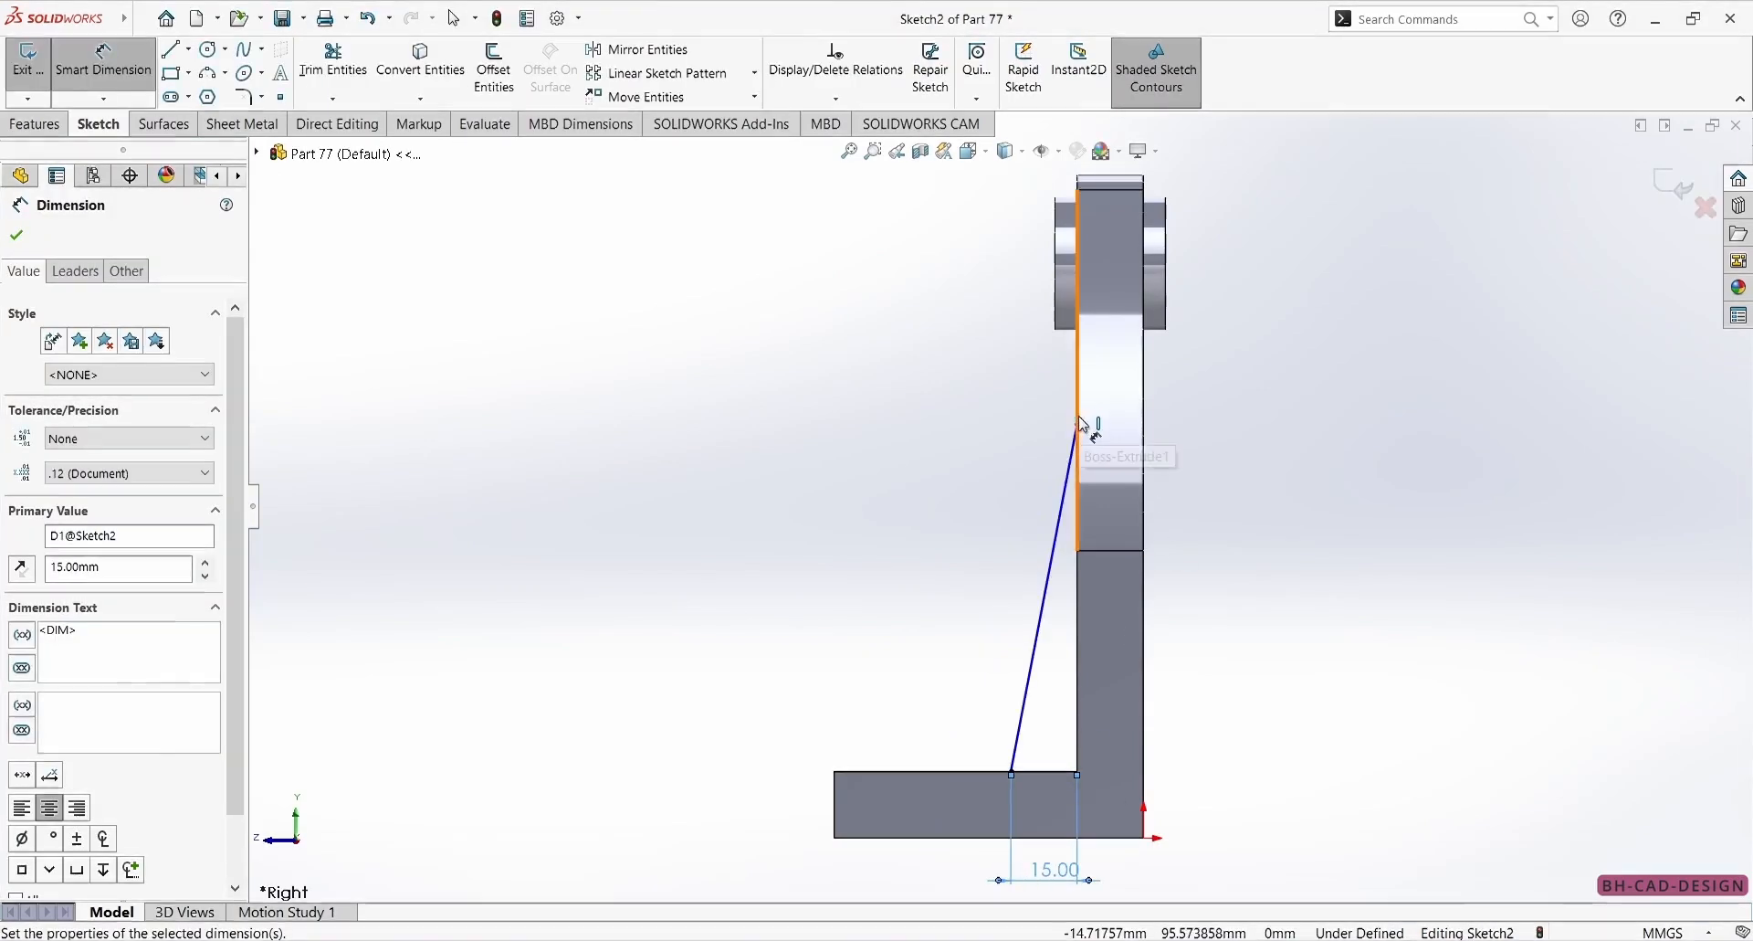
Dimension the sloped line's upper end at 85 mm above the base's upper edge.
{"action": "left_click", "coordinate": [1079, 426]}
{"action": "left_click", "coordinate": [1040, 776]}
{"action": "left_click", "coordinate": [1288, 676]}
{"action": "type", "text": "85"}
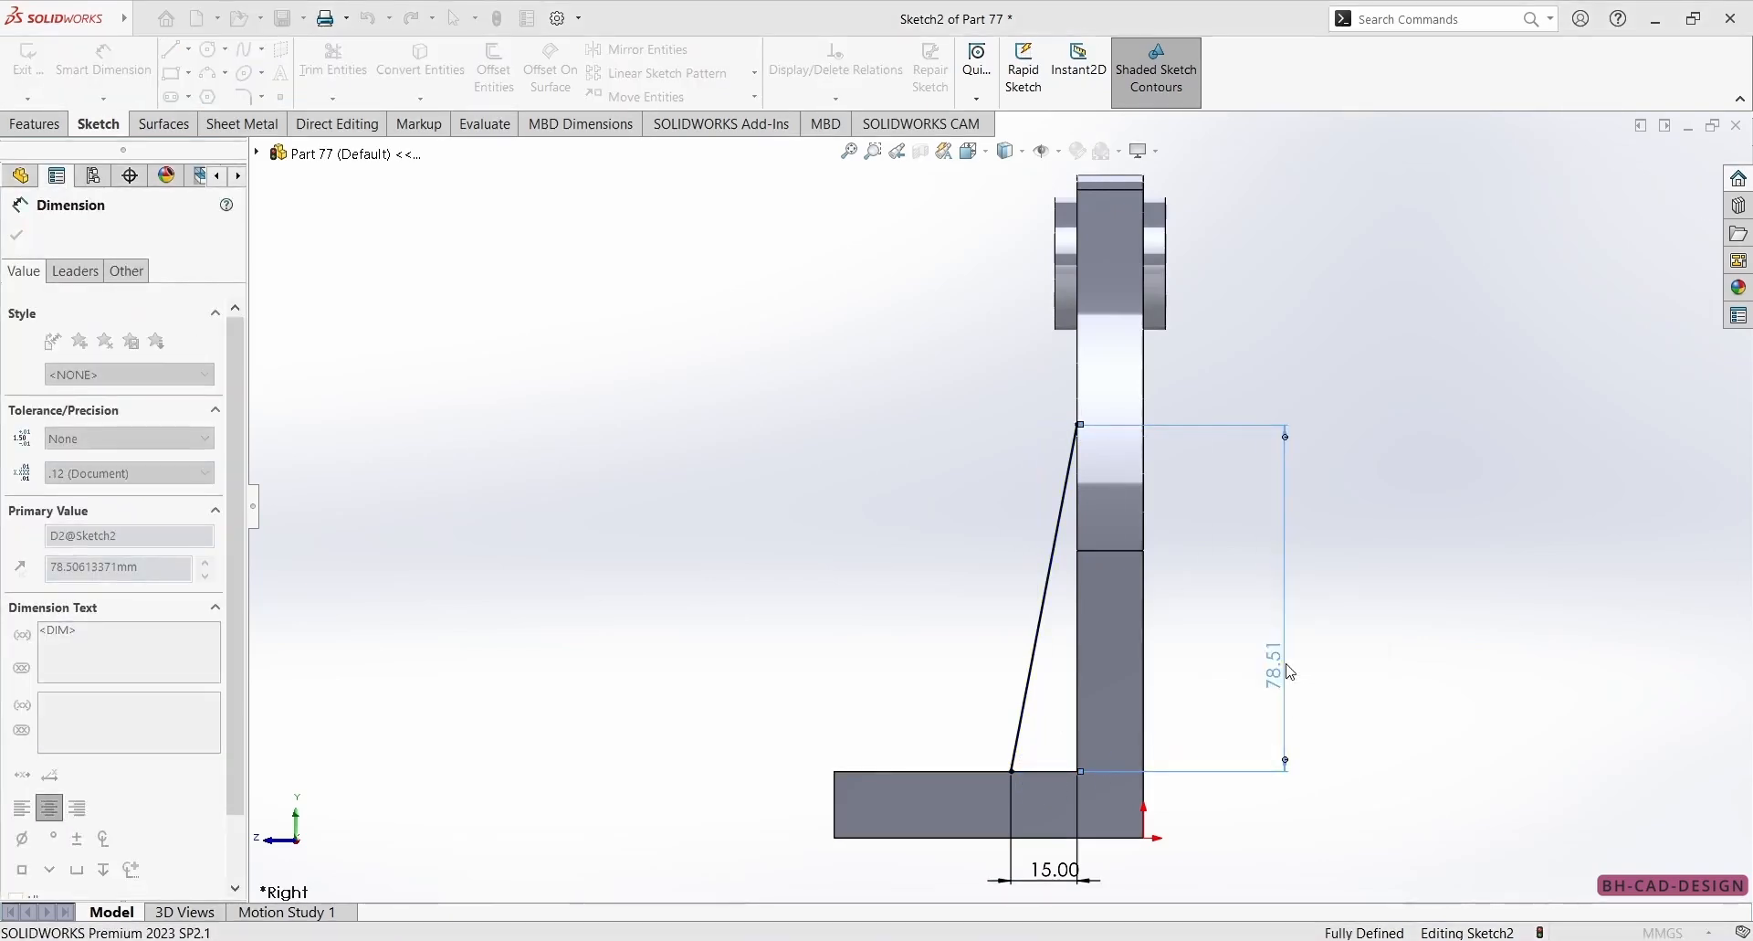
{"action": "key", "text": "Return"}
{"action": "left_click", "coordinate": [16, 234]}
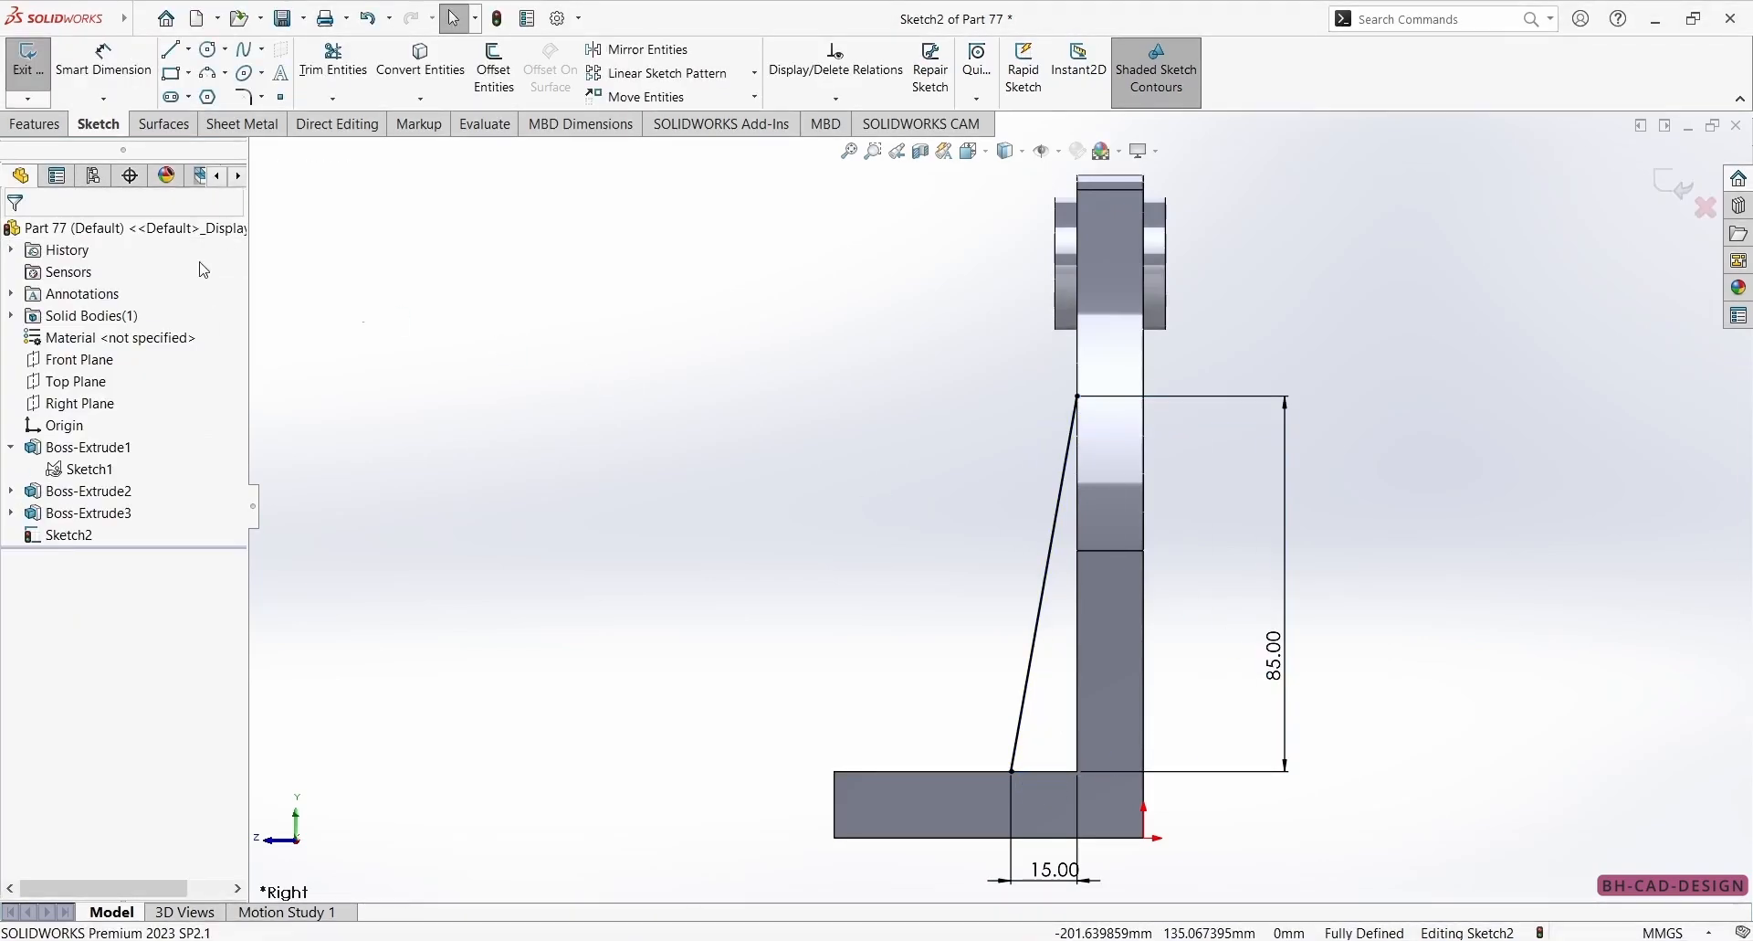
Create a 10 mm thick rib from the sloped line, centred on the sketch, checking its thickness on the reference drawing.
{"action": "left_click", "coordinate": [34, 124]}
{"action": "left_click", "coordinate": [746, 52]}
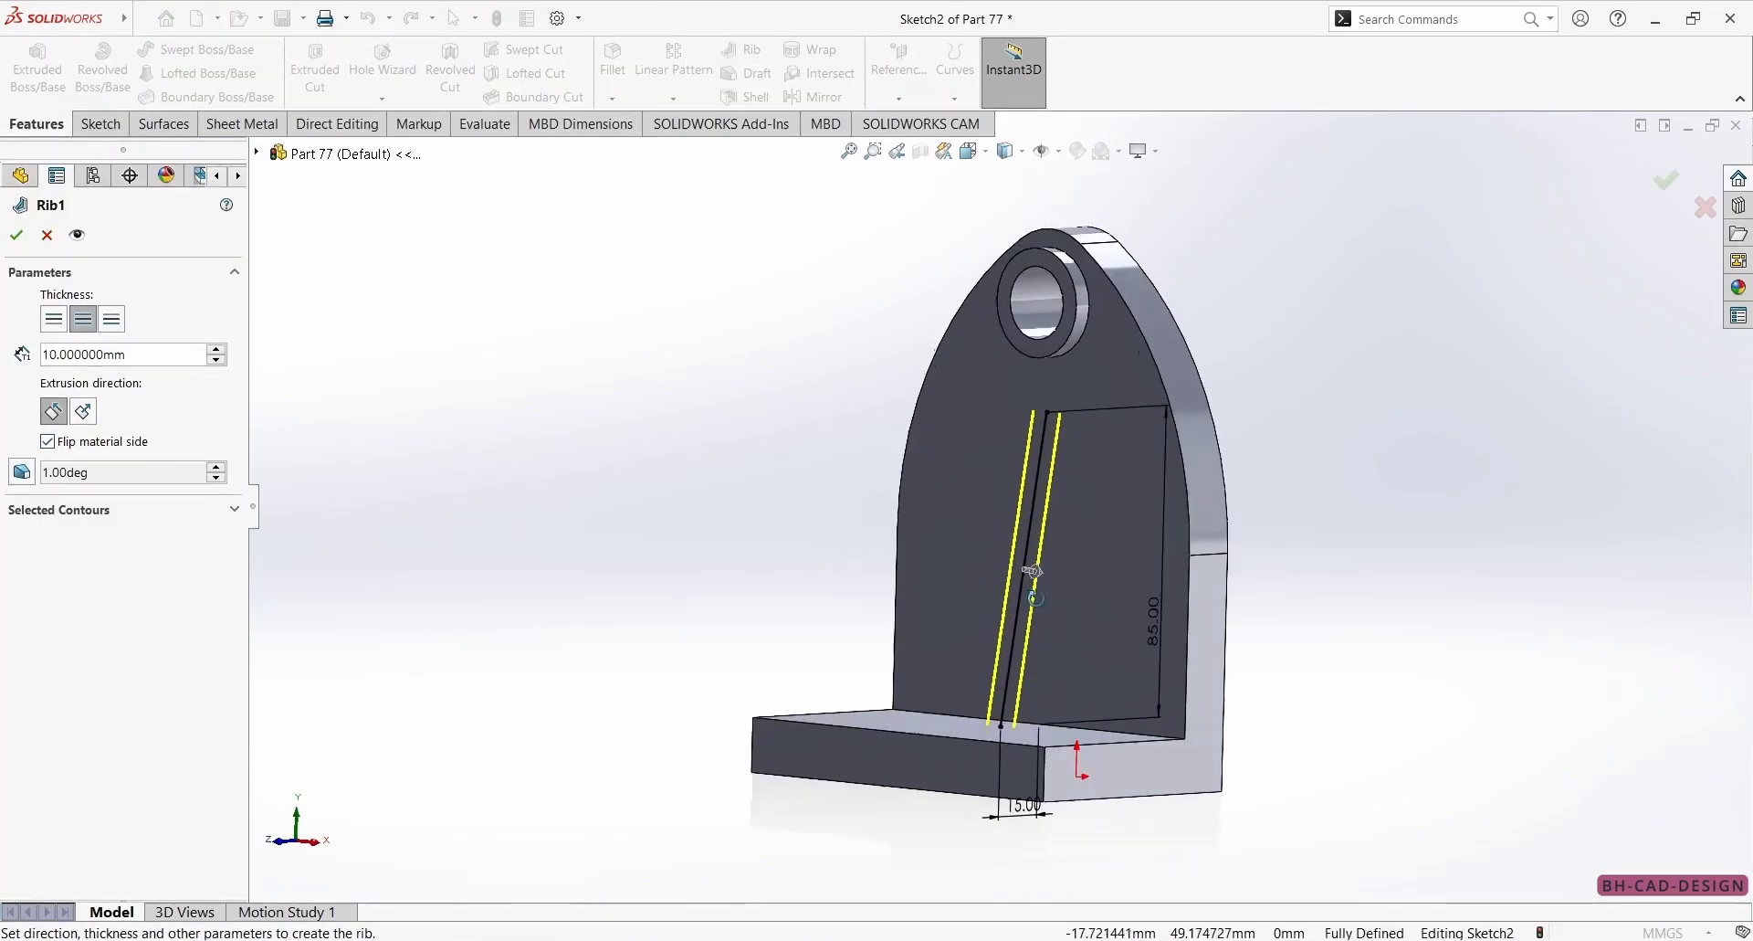
{"action": "key", "text": "alt+Tab"}
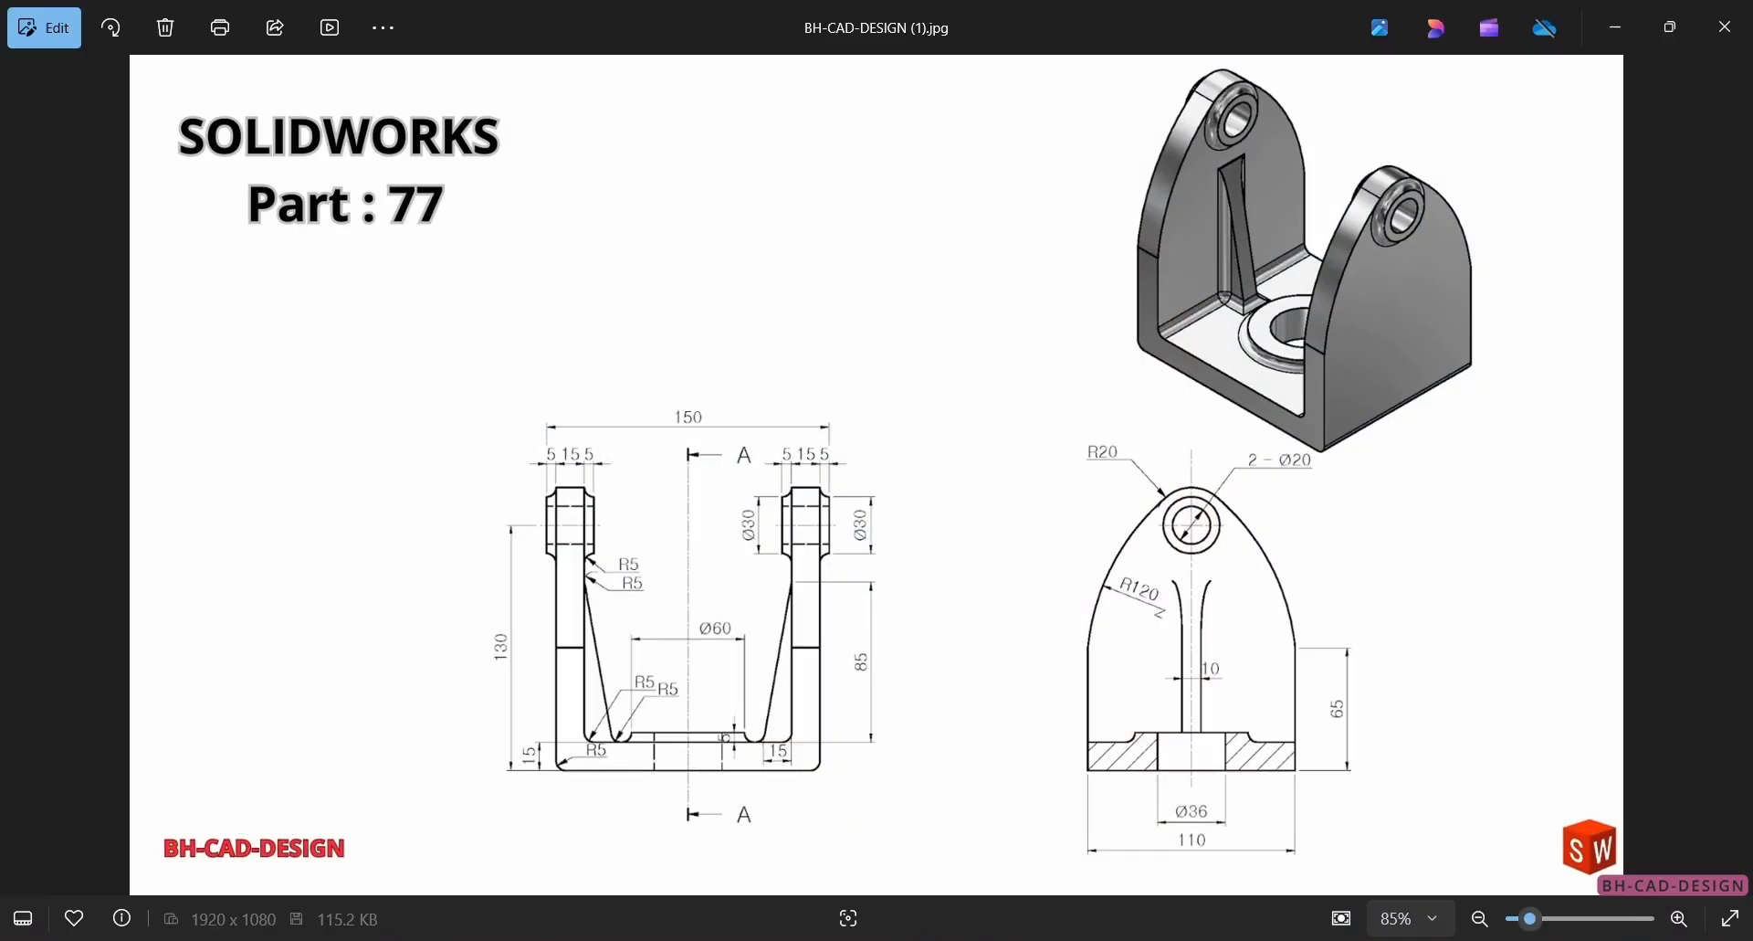
{"action": "key", "text": "alt+Tab"}
{"action": "left_click", "coordinate": [20, 230]}
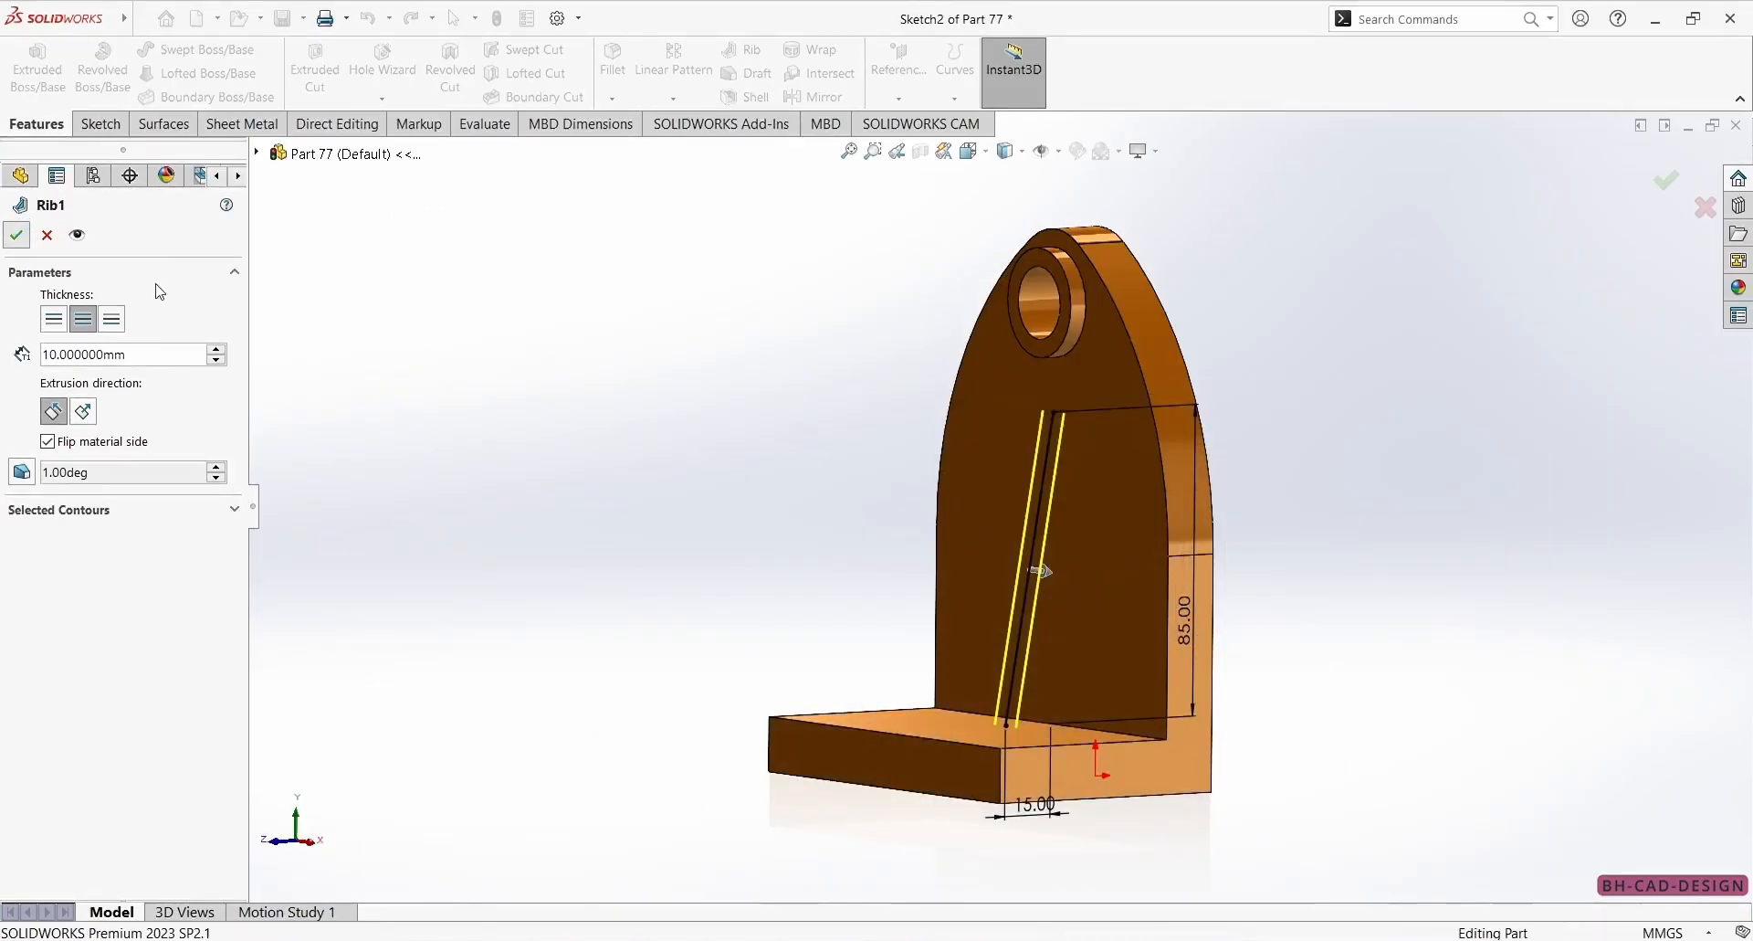
Start a 5 mm fillet on the two long edges where the rib meets the wall, comparing with the reference drawing.
{"action": "mouse_move", "coordinate": [904, 484]}
{"action": "middle_mouse_down"}
{"action": "mouse_move", "coordinate": [815, 462]}
{"action": "mouse_move", "coordinate": [875, 483]}
{"action": "middle_mouse_up"}
{"action": "key", "text": "alt+Tab"}
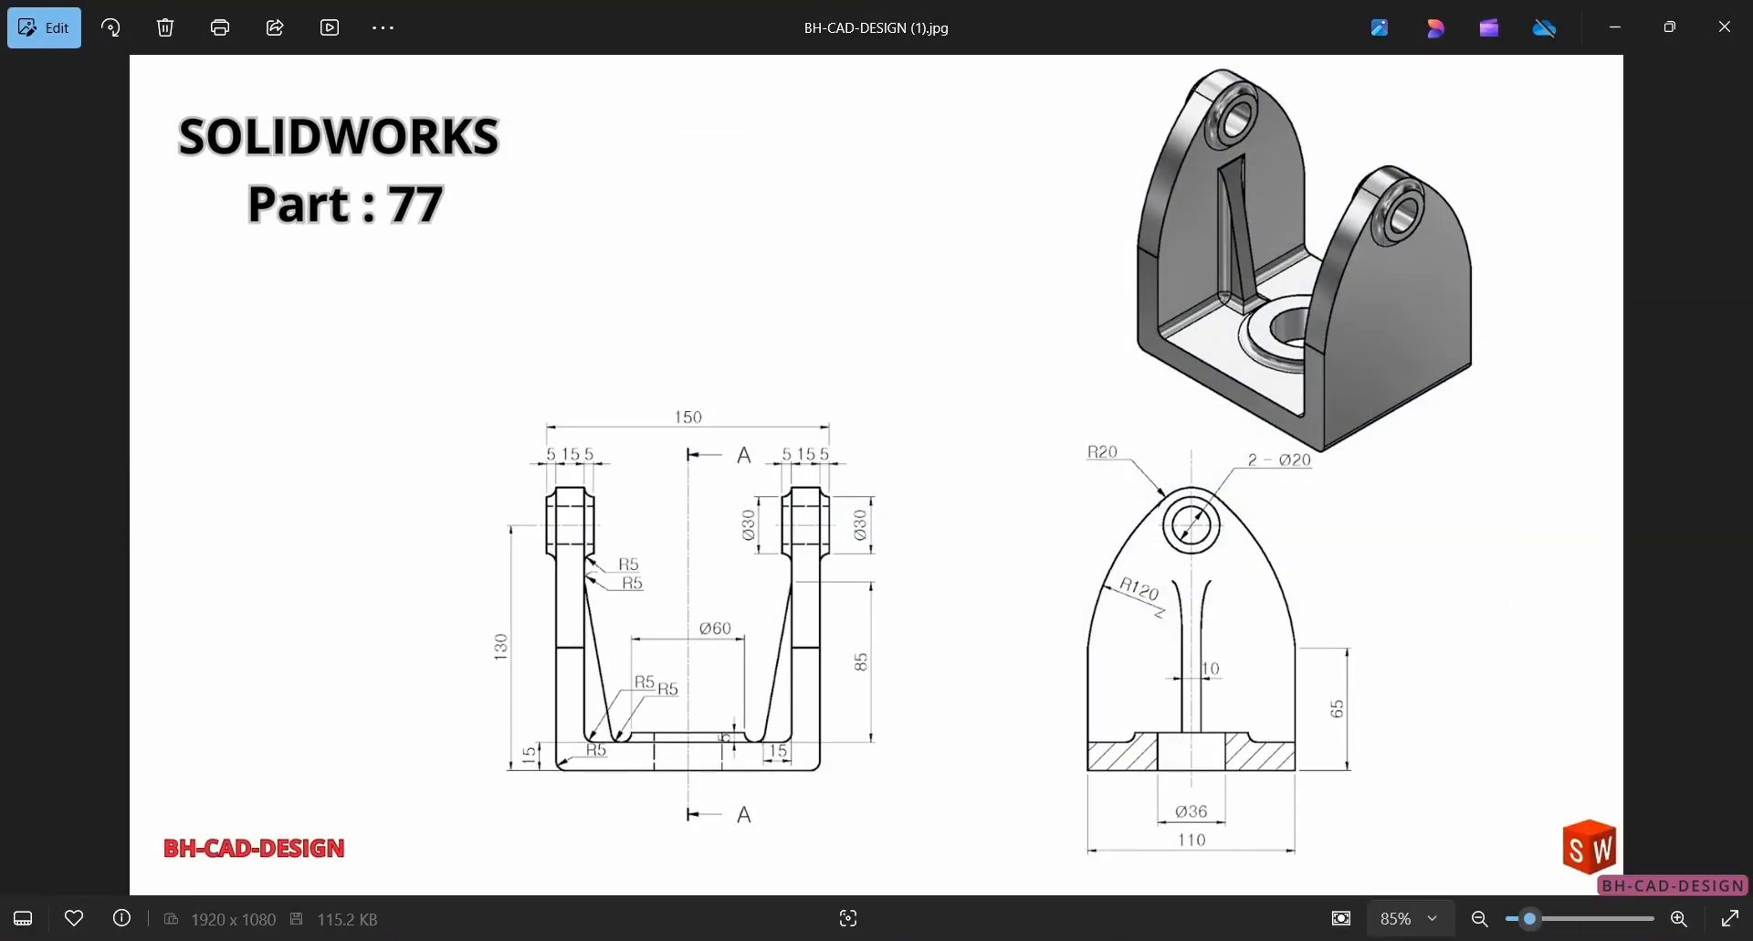
{"action": "key", "text": "alt+Tab"}
{"action": "left_click", "coordinate": [613, 63]}
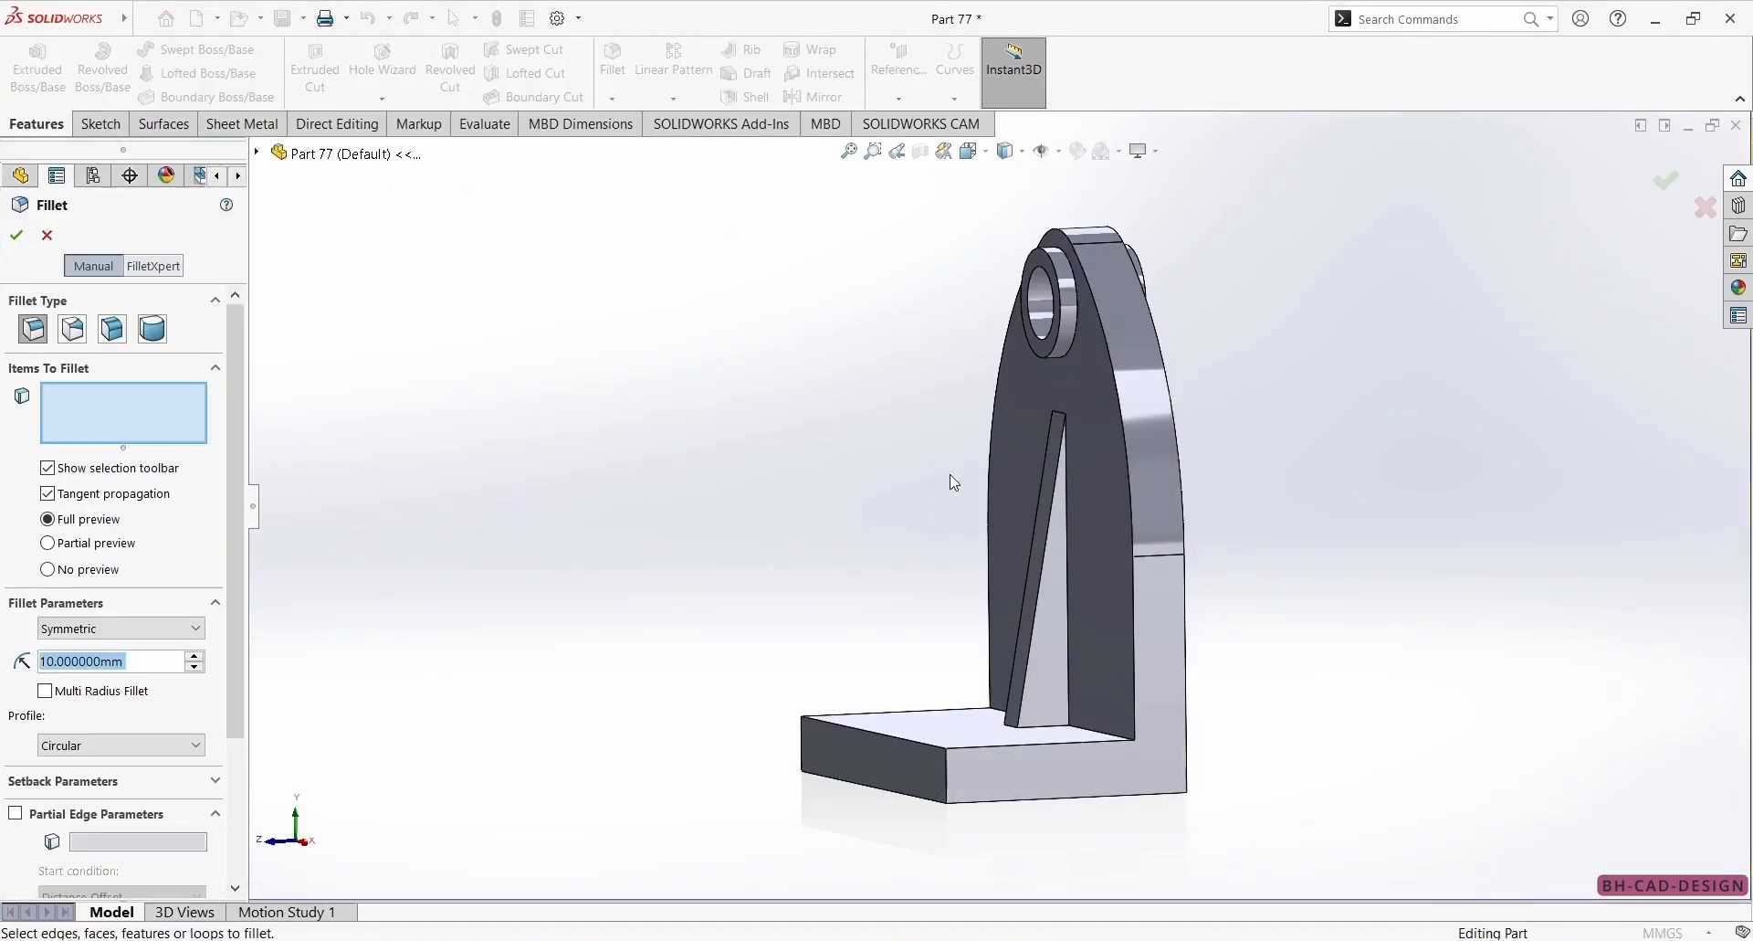
{"action": "type", "text": "5"}
{"action": "key", "text": "Return"}
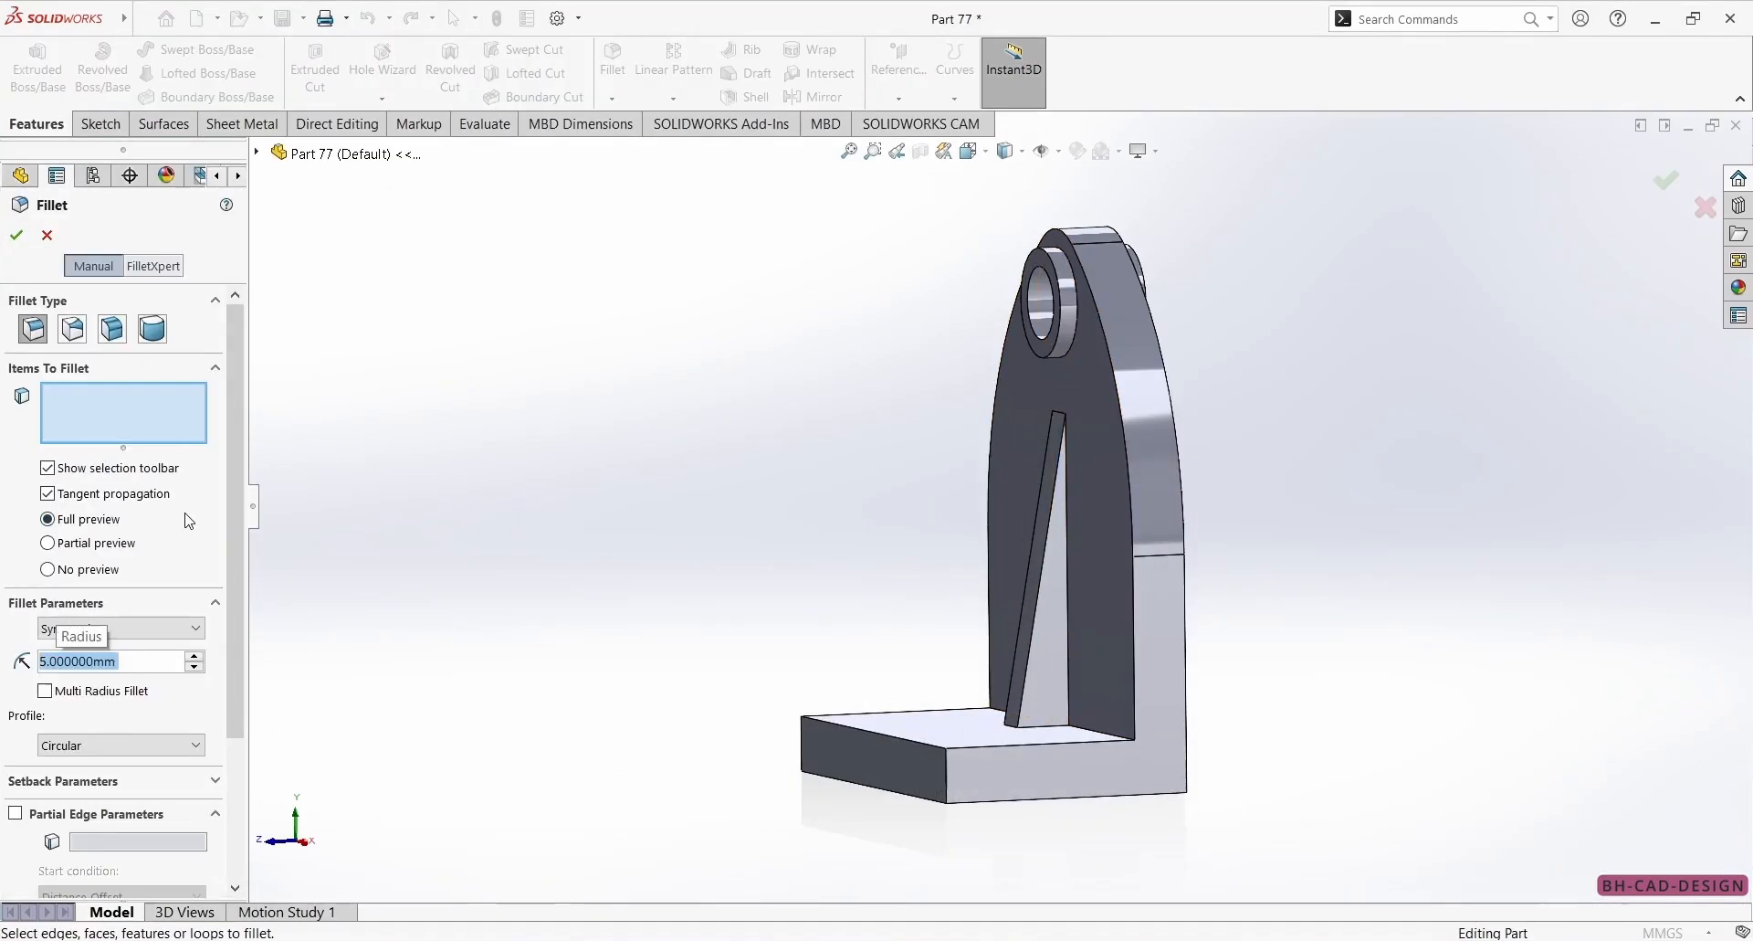
{"action": "left_click", "coordinate": [1065, 647]}
{"action": "middle_click_drag", "start_coordinate": [1065, 647], "coordinate": [951, 720]}
{"action": "left_click", "coordinate": [899, 610]}
{"action": "left_click", "coordinate": [968, 940]}
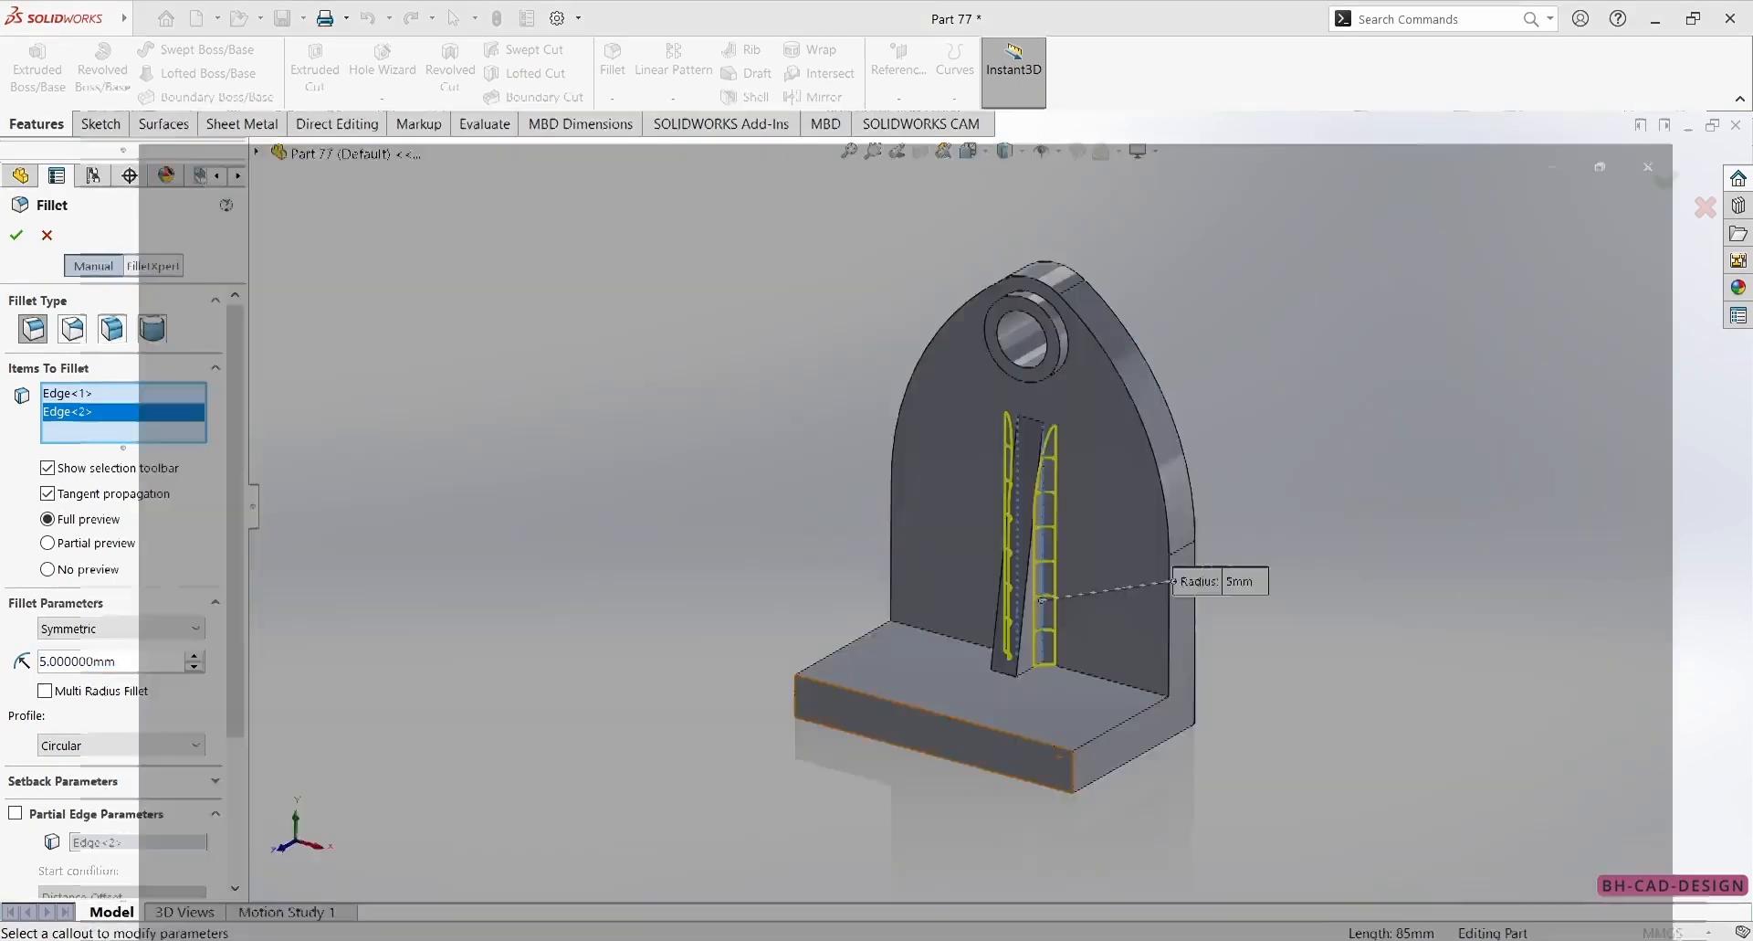
{"action": "left_click", "coordinate": [968, 940]}
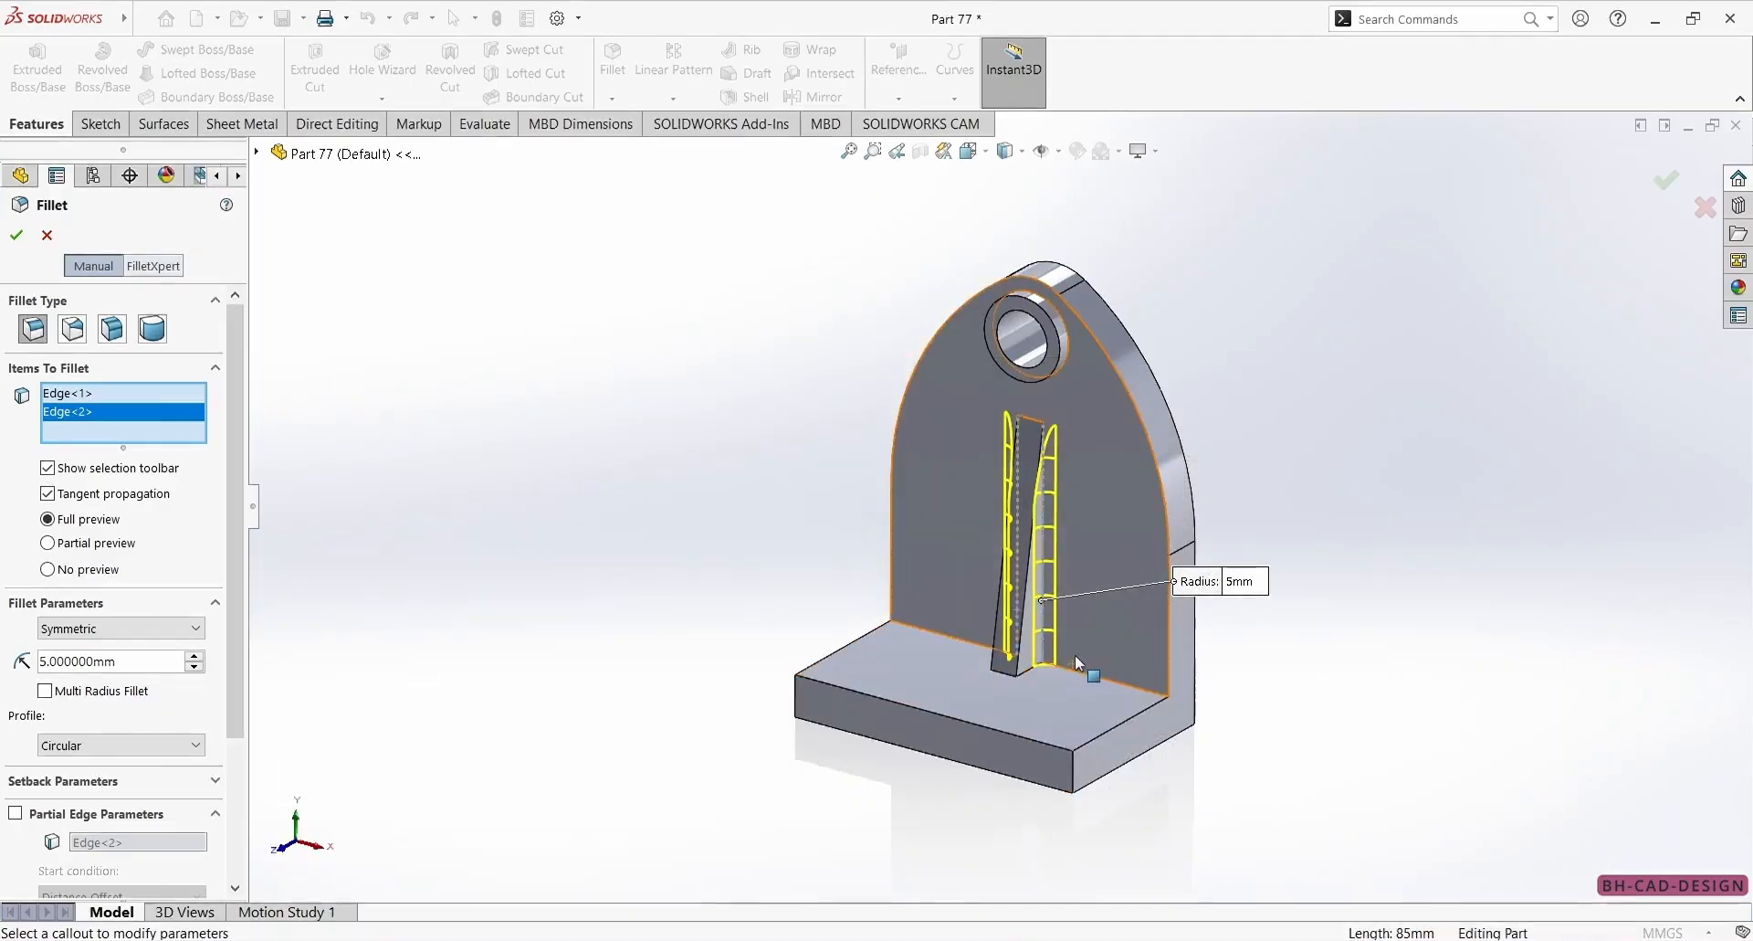
Add the three rib-to-base edges and the two wall-to-base edges on either side of the rib, and create the fillet.
{"action": "left_click", "coordinate": [1027, 672]}
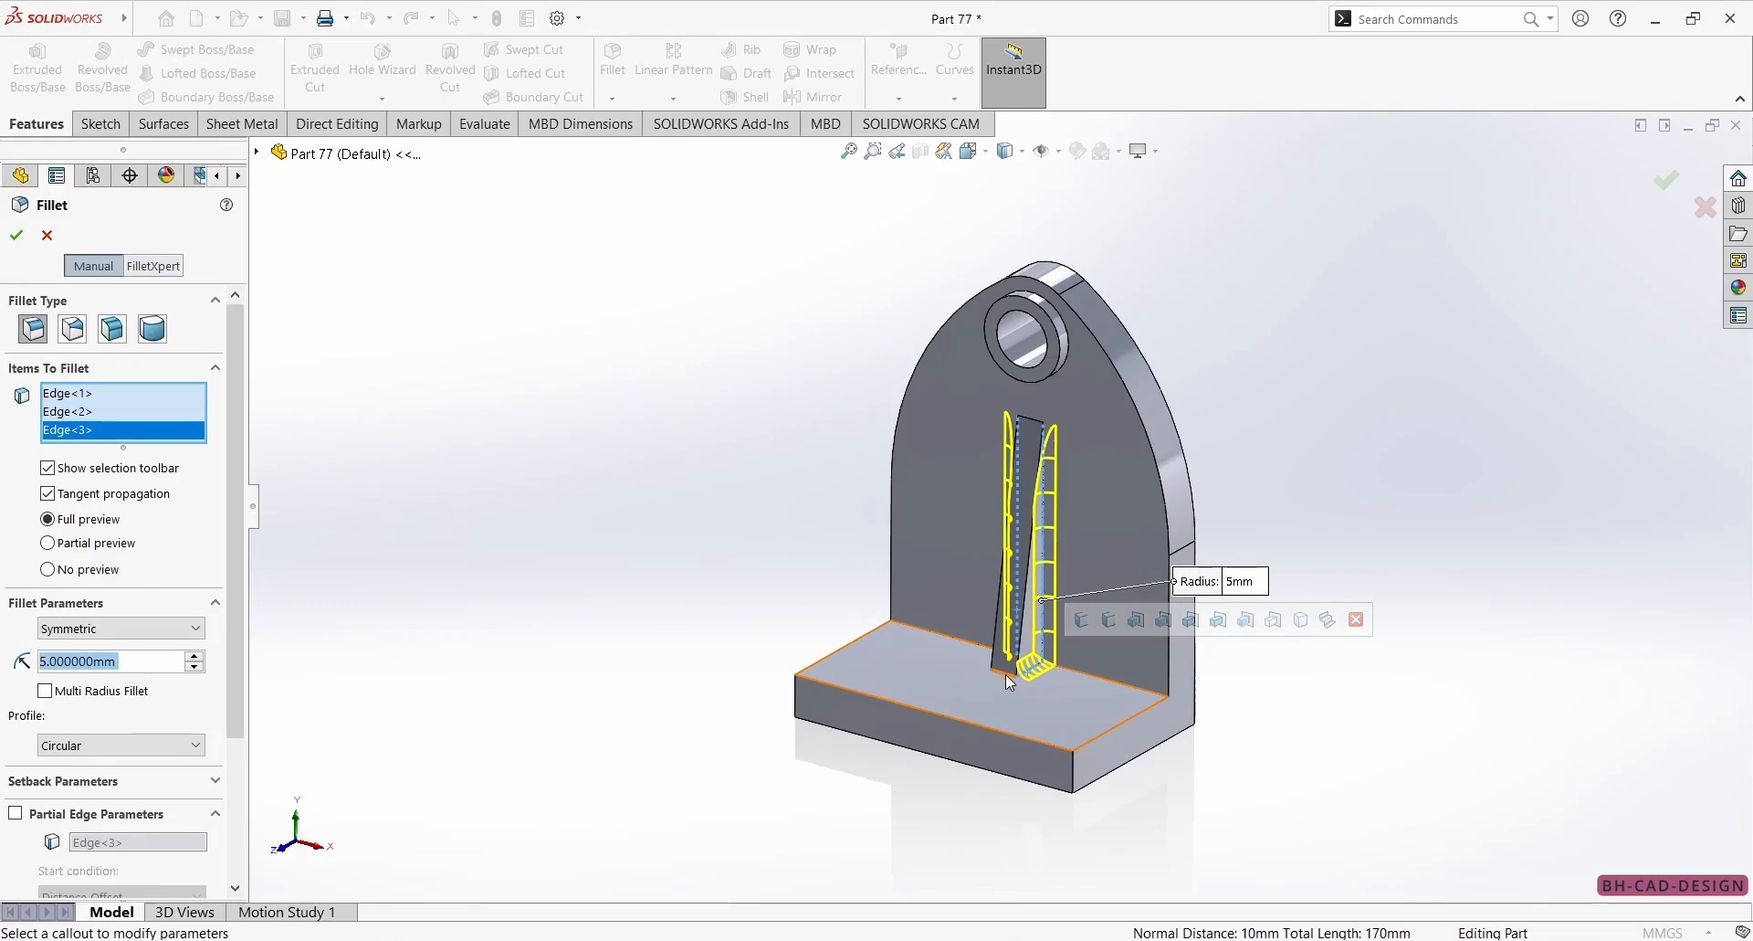
{"action": "left_click", "coordinate": [1006, 672]}
{"action": "middle_click_drag", "start_coordinate": [994, 692], "coordinate": [921, 621]}
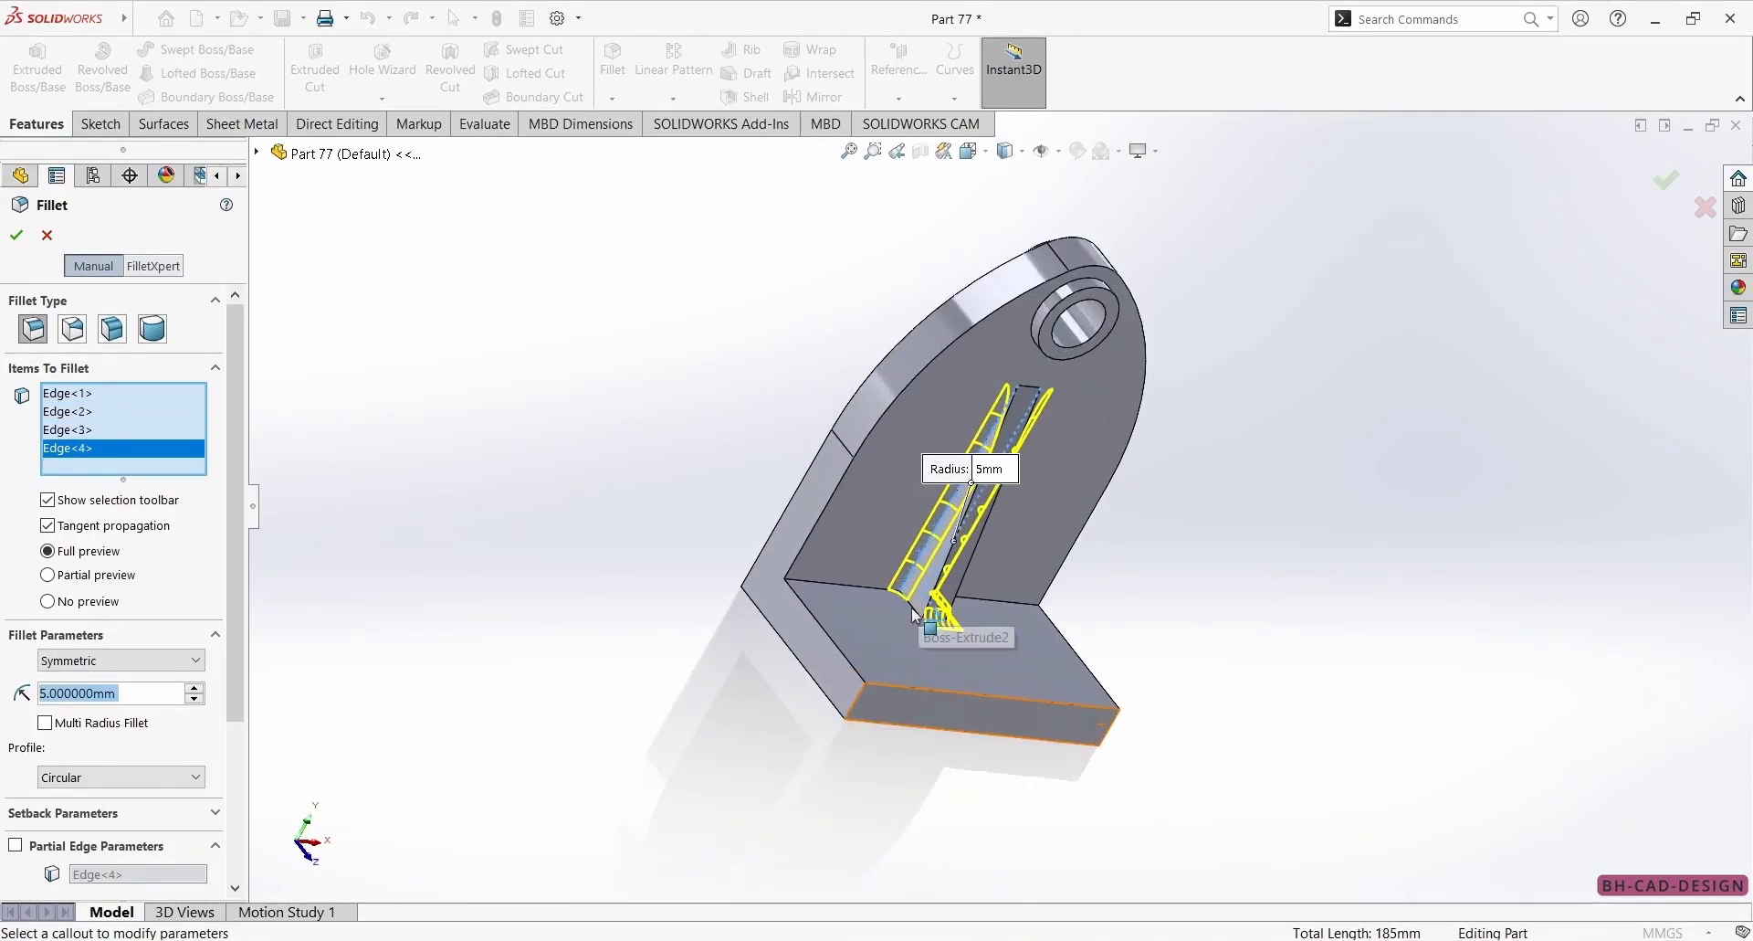
{"action": "left_click", "coordinate": [920, 618]}
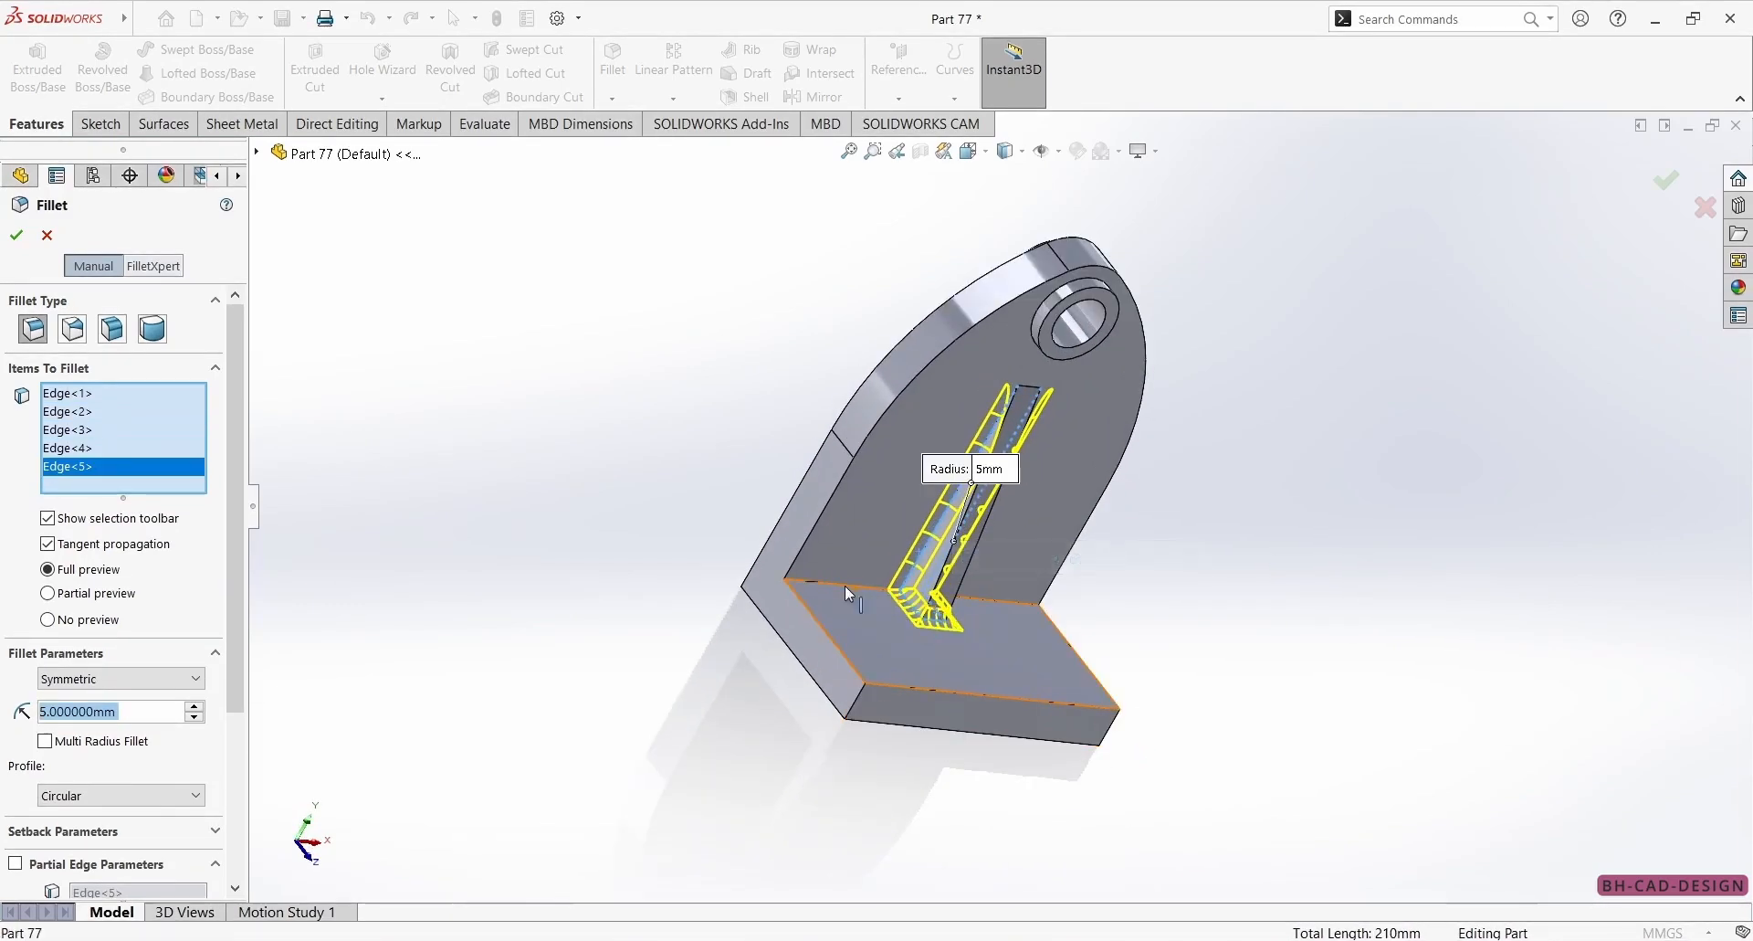
{"action": "left_click", "coordinate": [846, 584]}
{"action": "left_click", "coordinate": [1002, 607]}
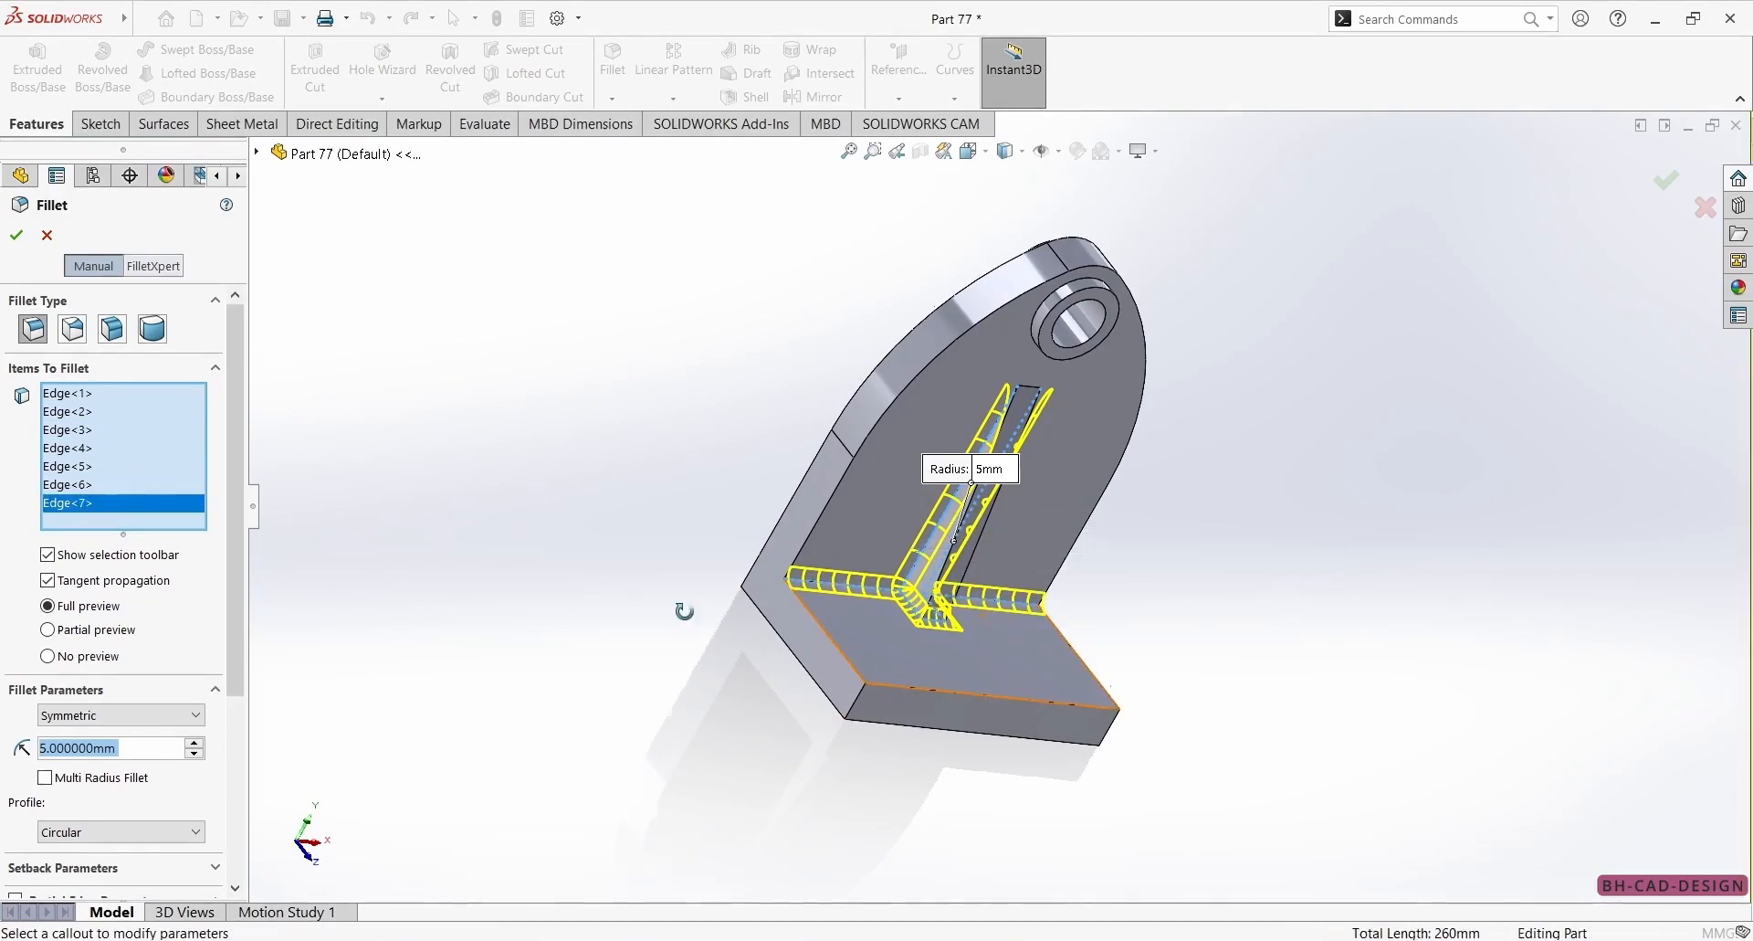
{"action": "middle_click_drag", "start_coordinate": [697, 613], "coordinate": [560, 454]}
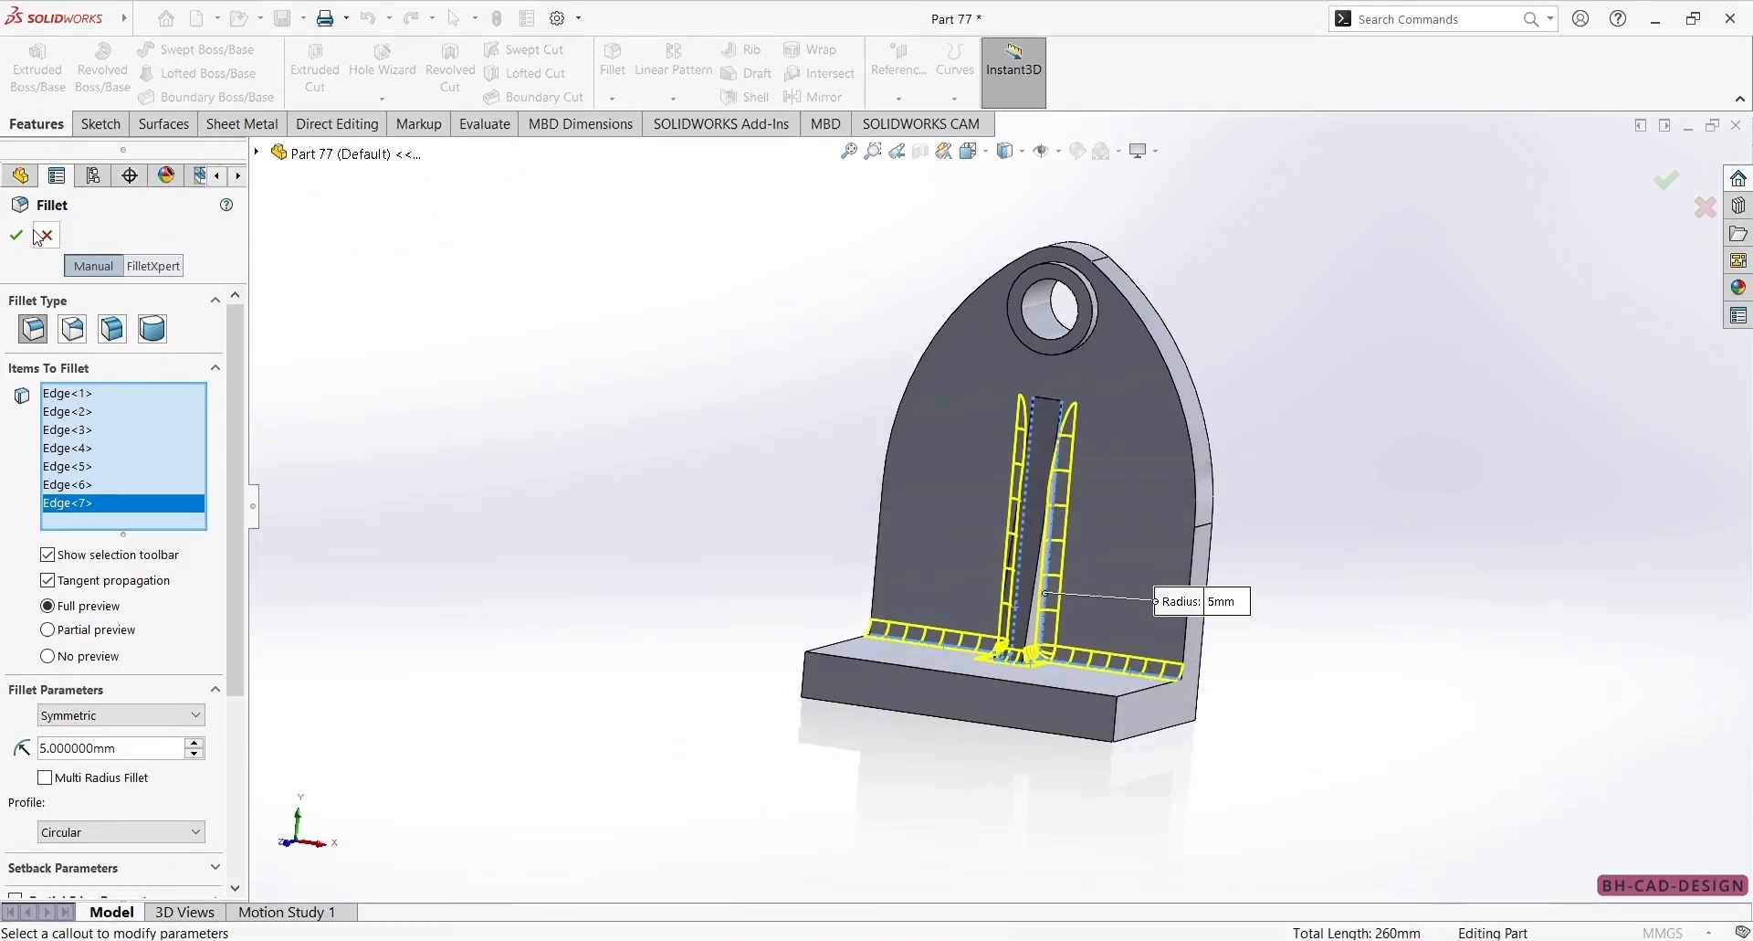
{"action": "left_click", "coordinate": [17, 235]}
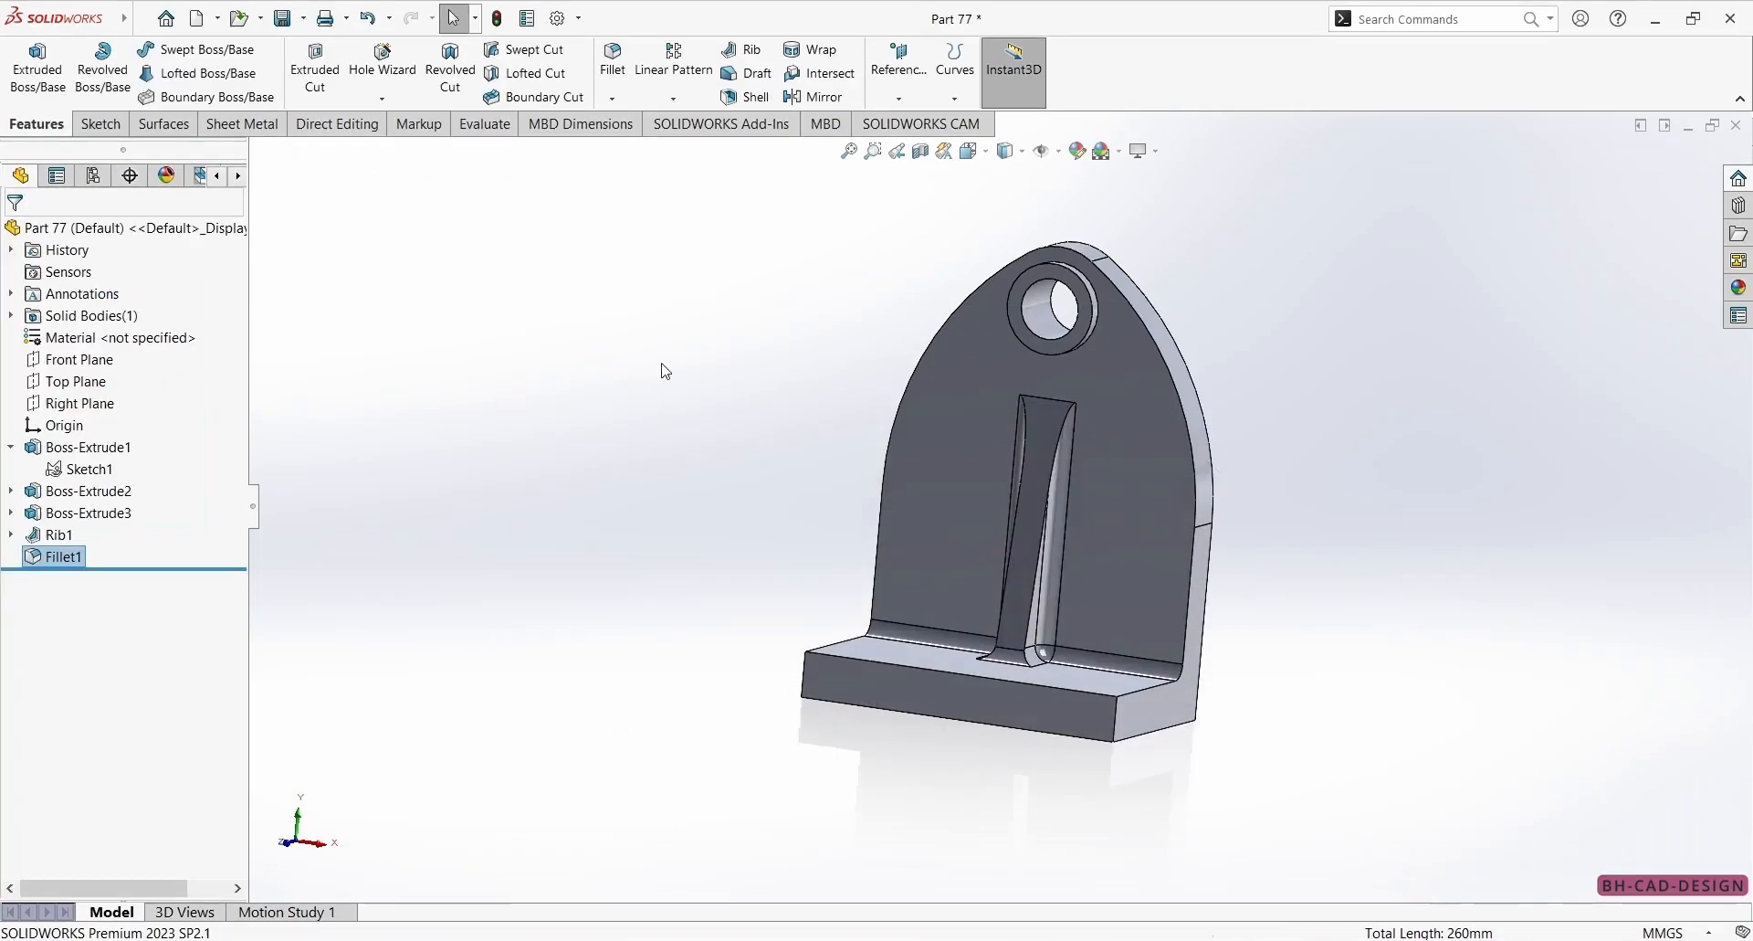
{"action": "middle_click_drag", "start_coordinate": [900, 528], "coordinate": [865, 693]}
{"action": "scroll", "coordinate": [1072, 480], "scroll_direction": "down", "scroll_amount": 3}
{"action": "middle_click_drag", "start_coordinate": [1072, 480], "coordinate": [984, 476]}
{"action": "scroll", "coordinate": [987, 484], "scroll_direction": "up", "scroll_amount": 1}
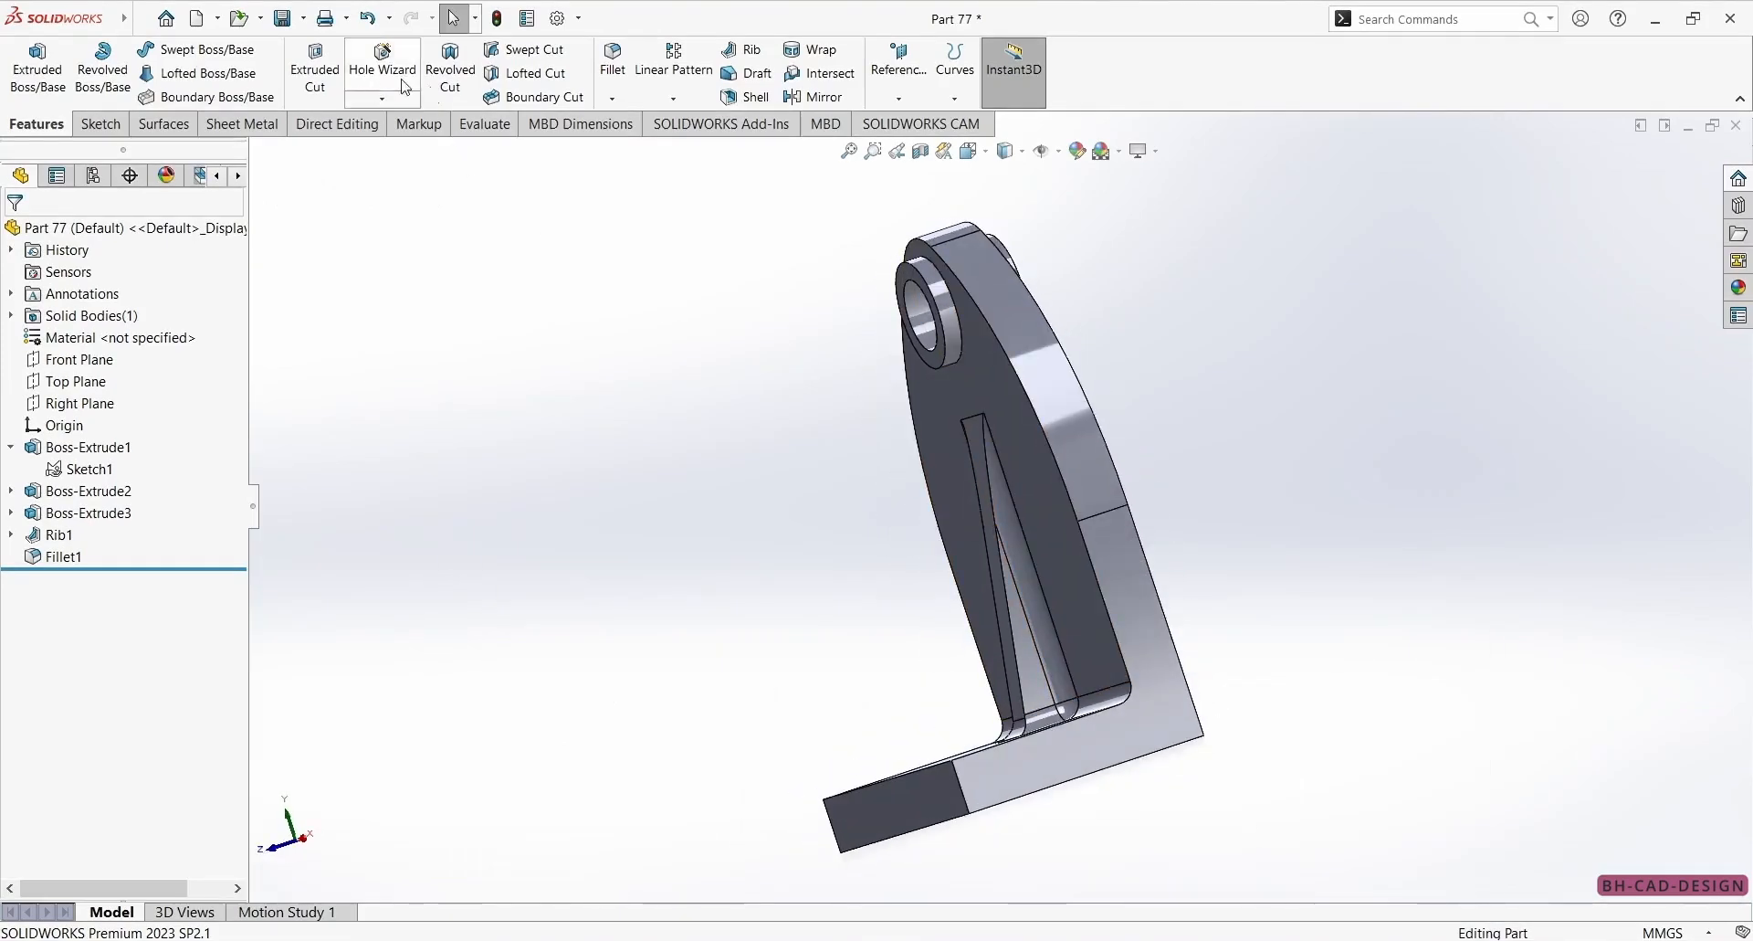
Add 5 mm fillets to the circular edges where the hole bosses meet both sides of the wall.
{"action": "left_click", "coordinate": [610, 57]}
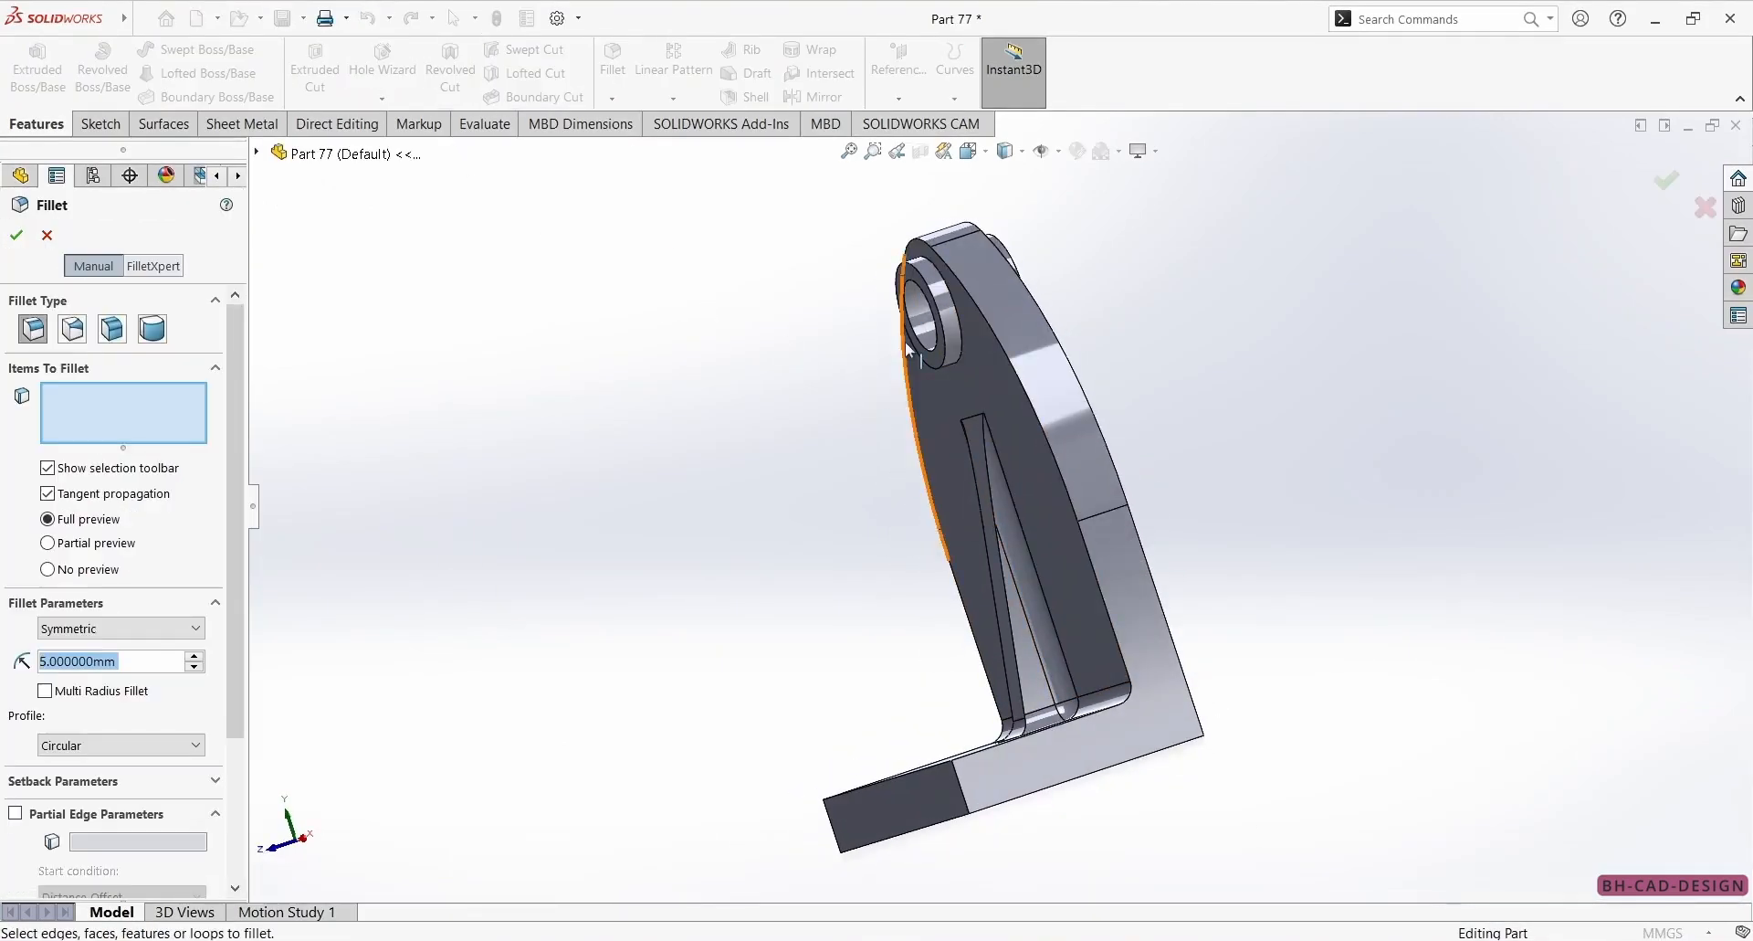
{"action": "left_click", "coordinate": [961, 347]}
{"action": "scroll", "coordinate": [961, 347], "scroll_direction": "down", "scroll_amount": 3}
{"action": "middle_click_drag", "start_coordinate": [1108, 283], "coordinate": [959, 419]}
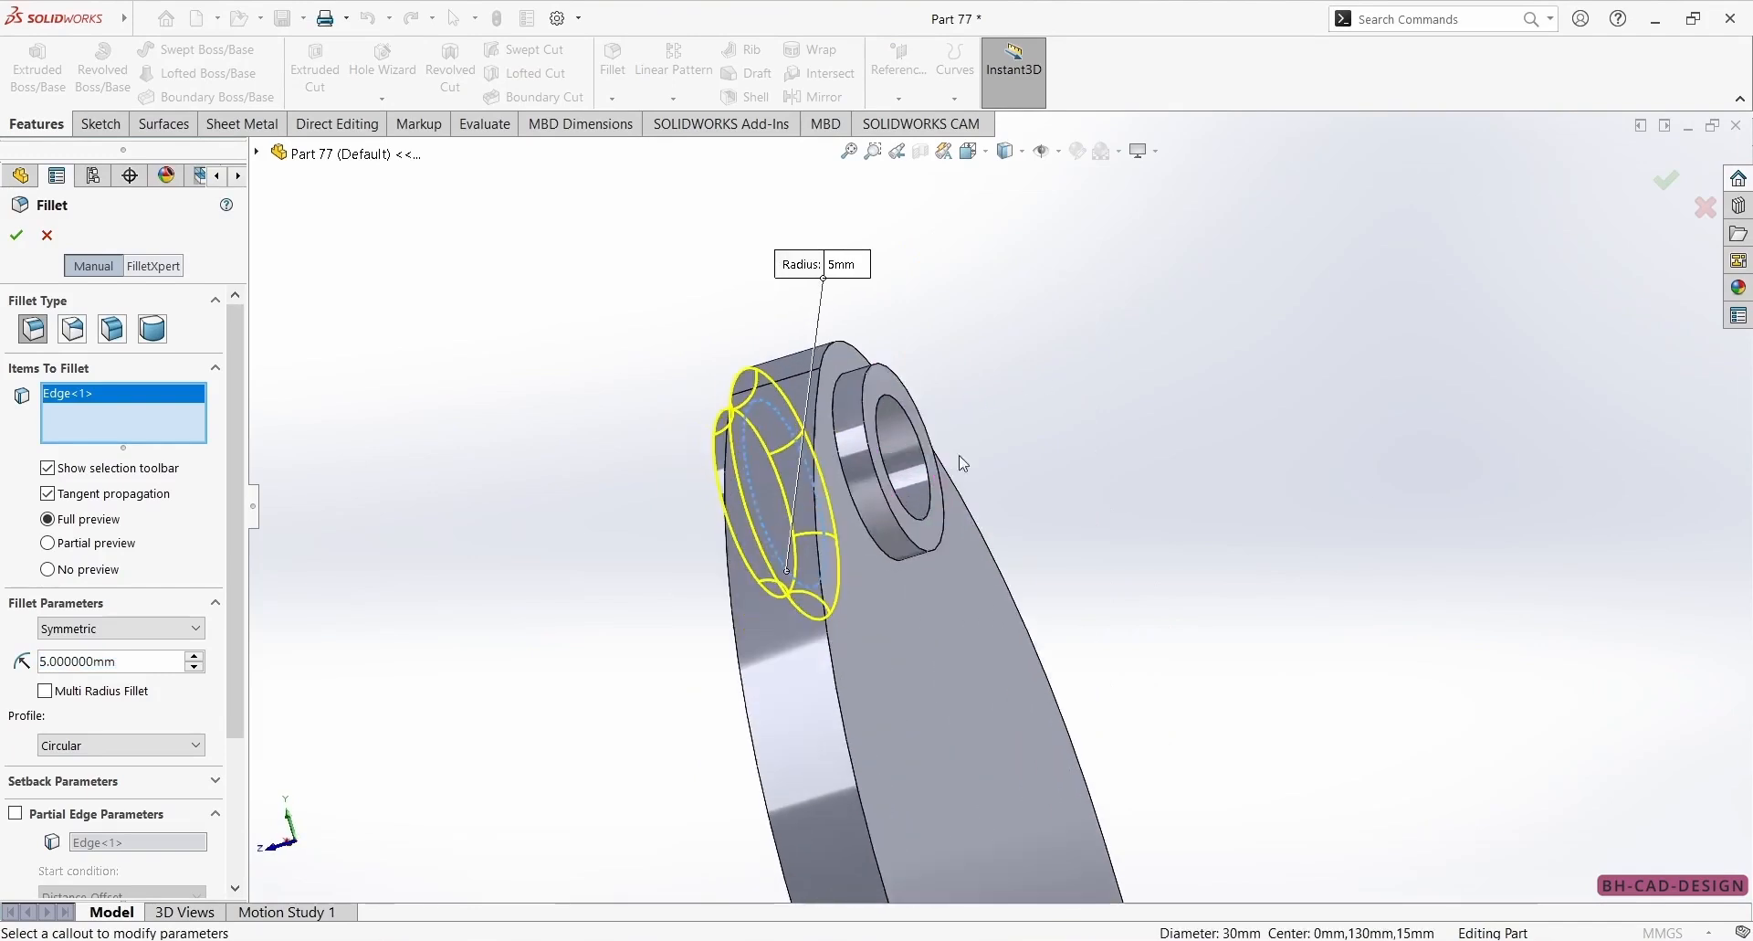
{"action": "left_click", "coordinate": [890, 555]}
{"action": "left_click", "coordinate": [17, 235]}
{"action": "key", "text": "ctrl+7"}
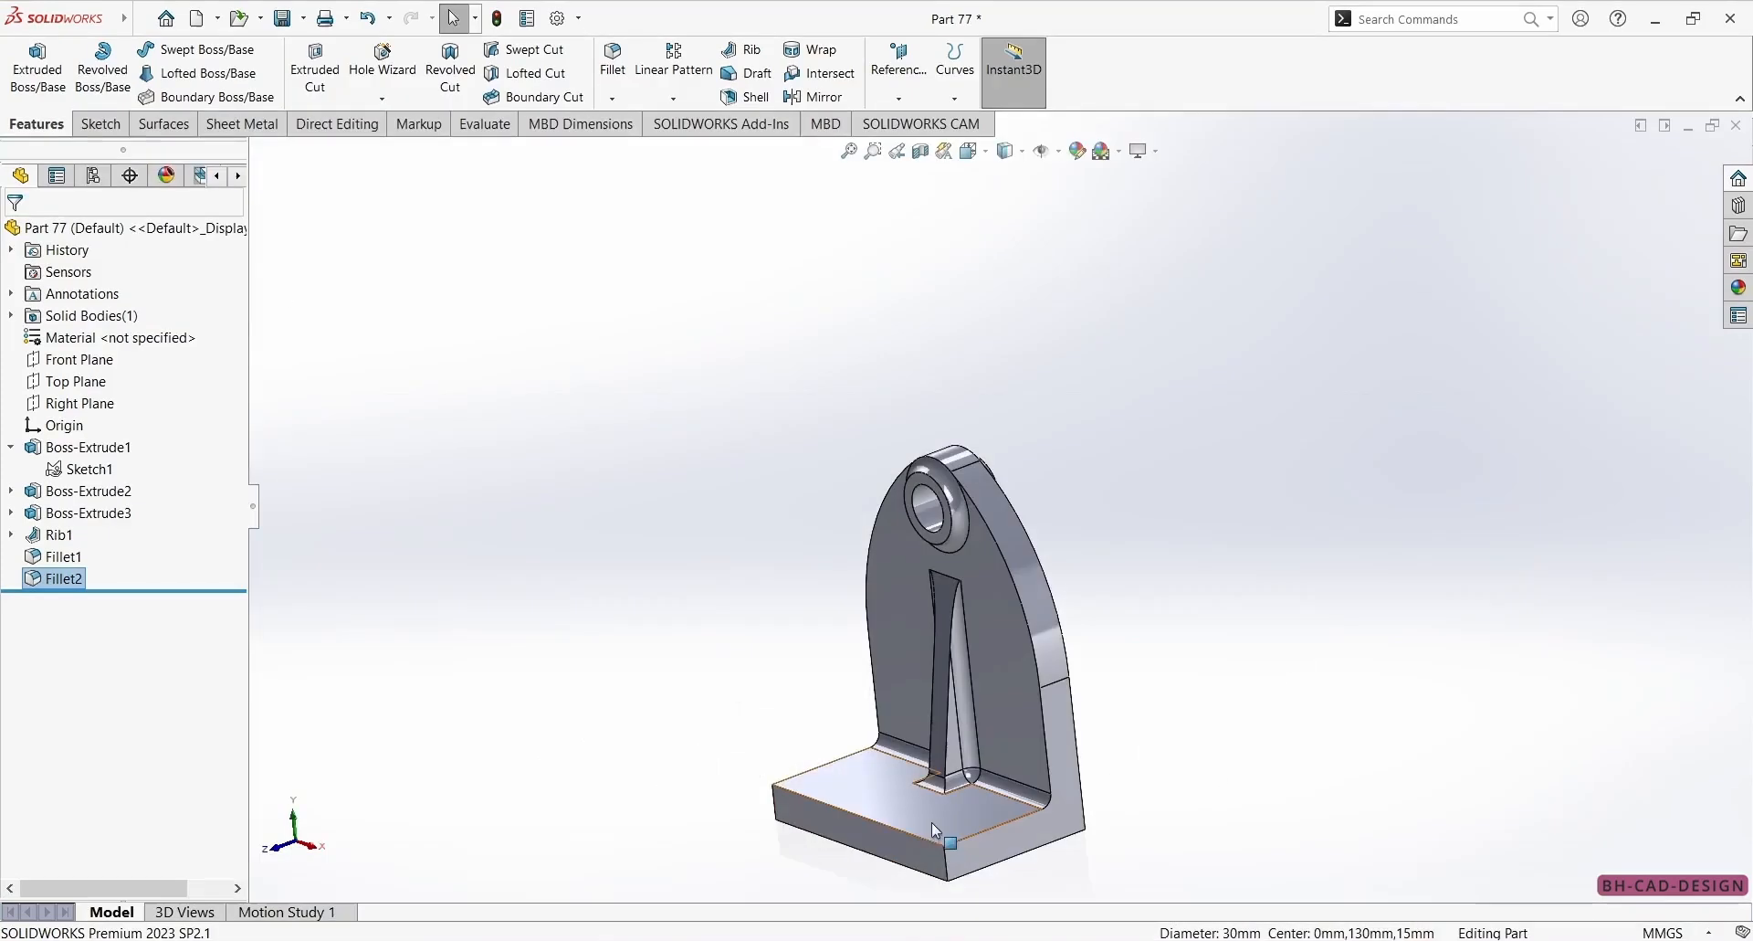
Check the reference drawing and mirror the solid body about the base's end face, with solids merged.
{"action": "mouse_move", "coordinate": [931, 821]}
{"action": "middle_mouse_down"}
{"action": "mouse_move", "coordinate": [818, 546]}
{"action": "mouse_move", "coordinate": [870, 477]}
{"action": "middle_mouse_up"}
{"action": "left_click", "coordinate": [772, 400]}
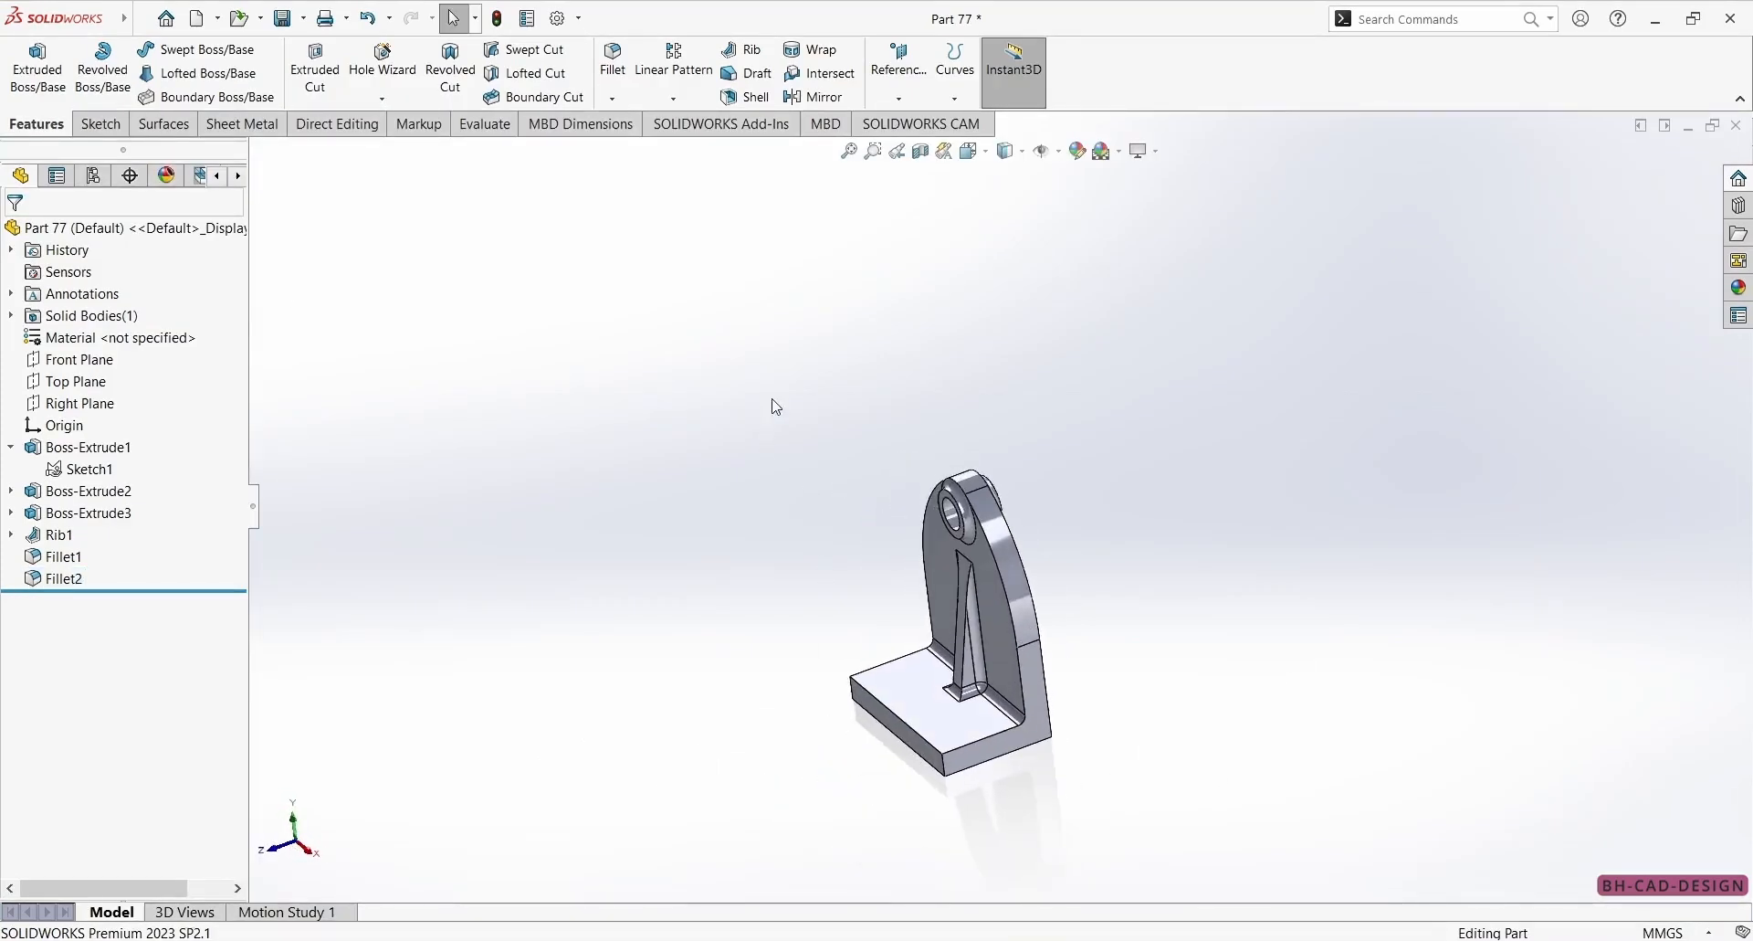
{"action": "left_click", "coordinate": [793, 104]}
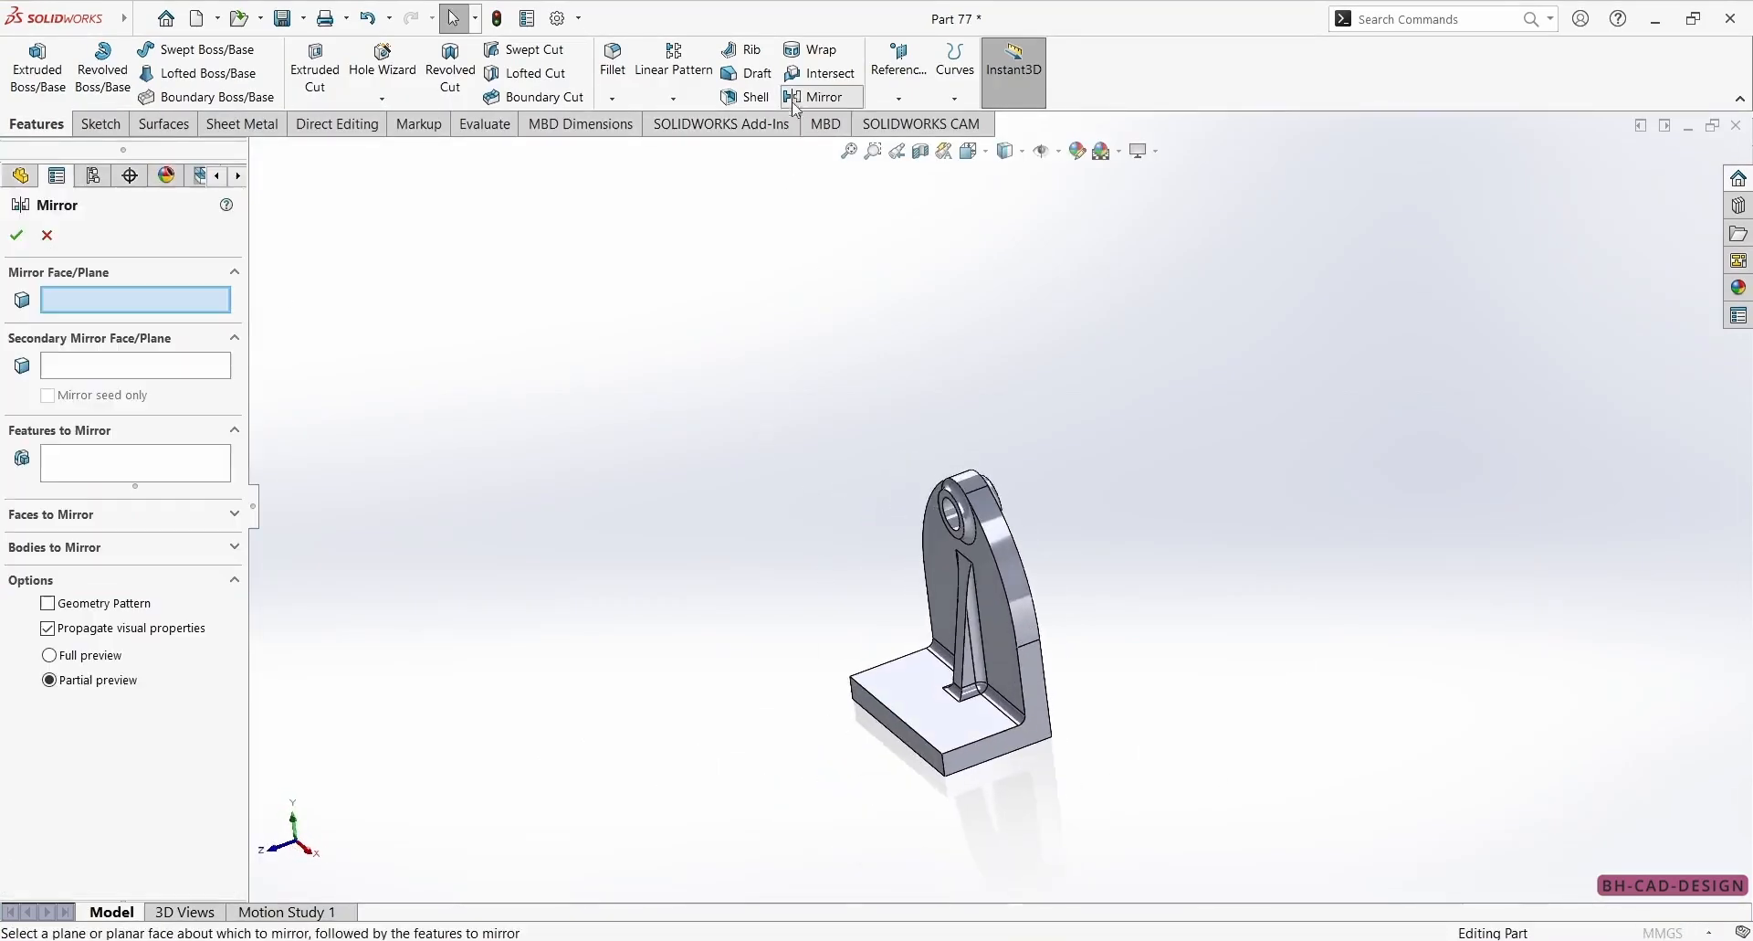
{"action": "left_click", "coordinate": [929, 760]}
{"action": "left_click", "coordinate": [91, 548]}
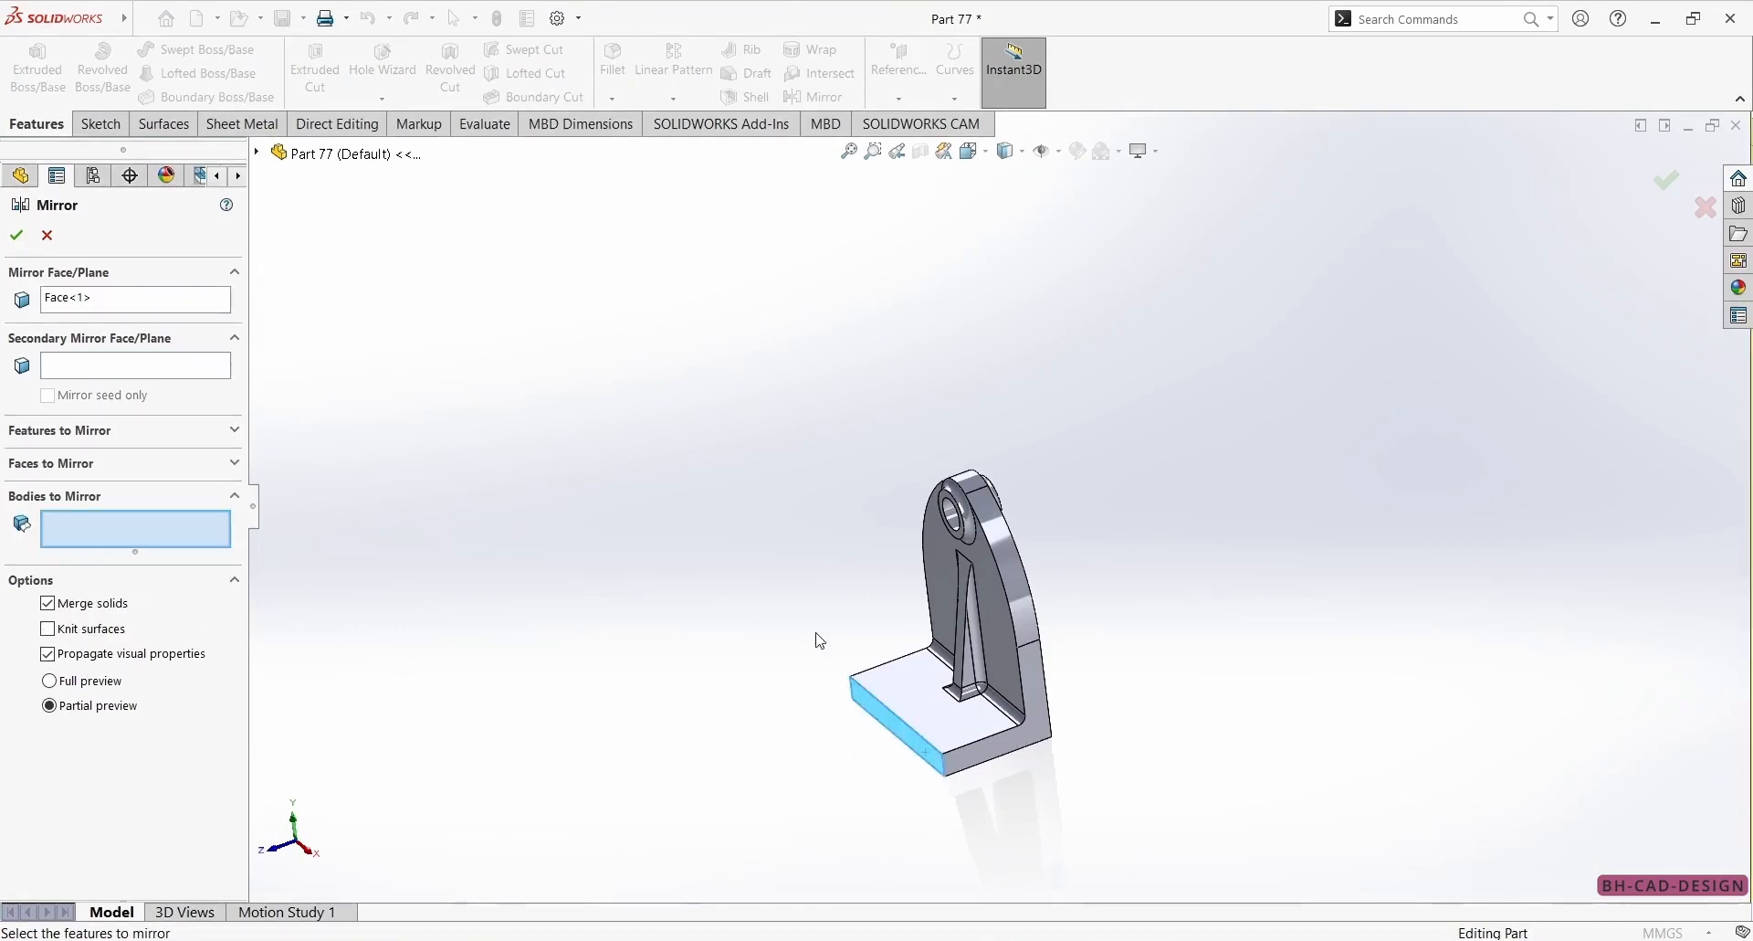
{"action": "left_click", "coordinate": [1005, 703]}
{"action": "left_click", "coordinate": [16, 235]}
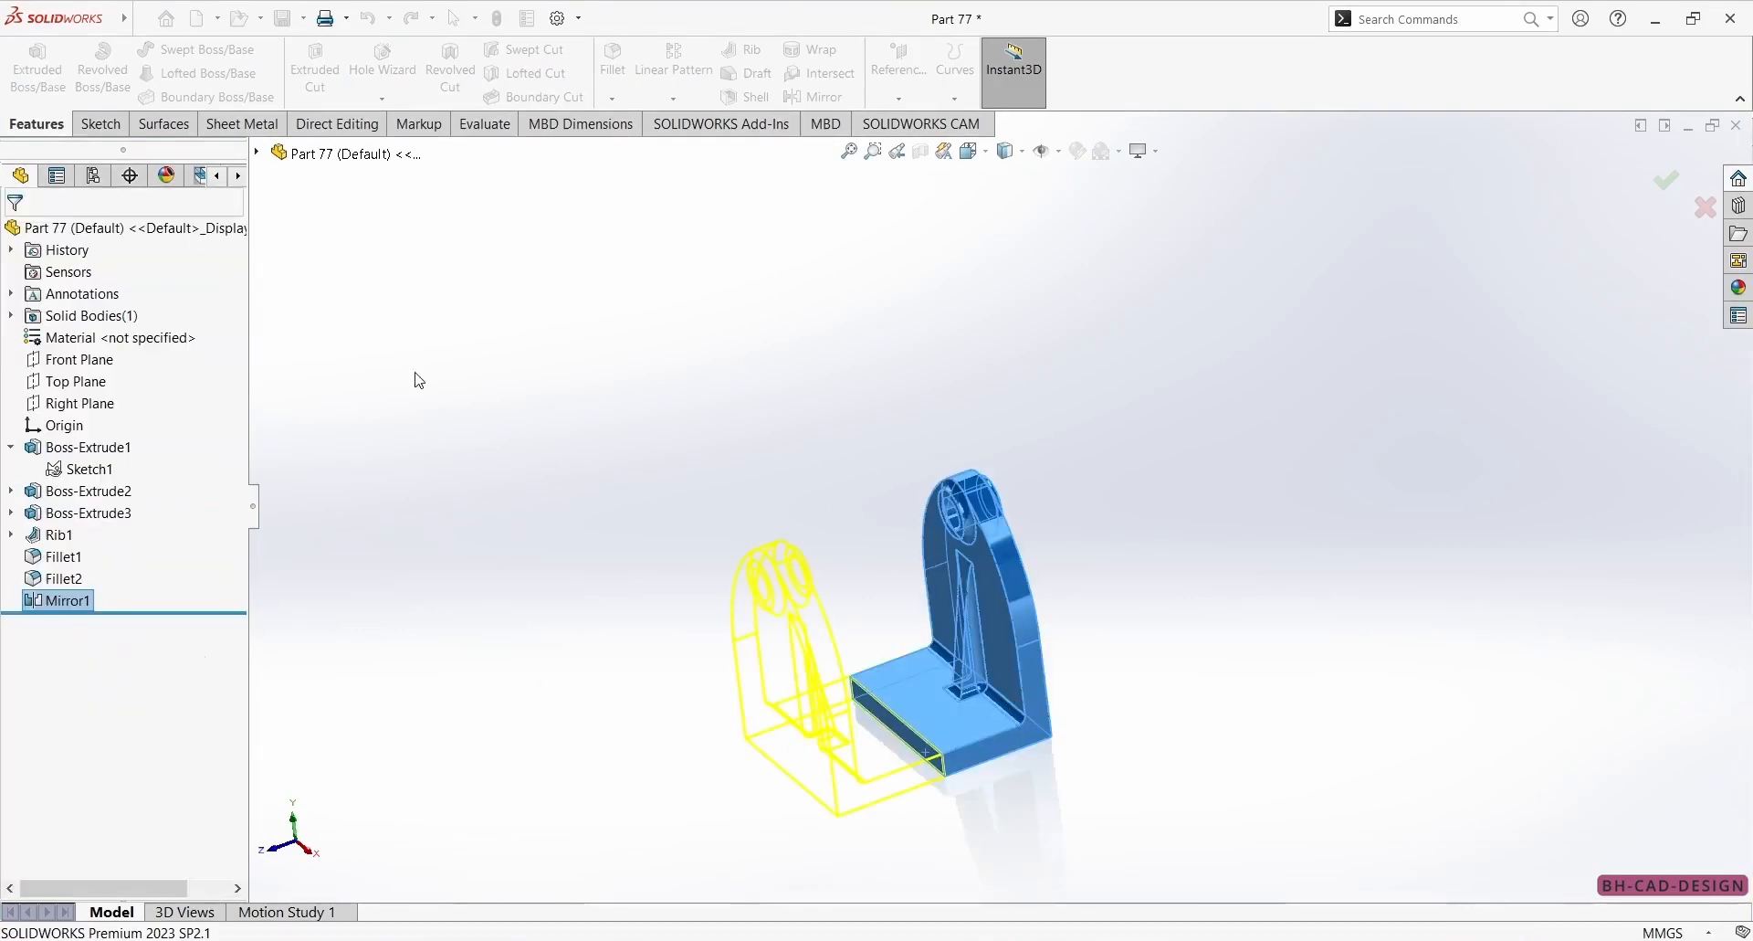
Start a sketch on the base's upper face and draw a circle about 57 mm in diameter near its middle.
{"action": "left_click", "coordinate": [926, 733]}
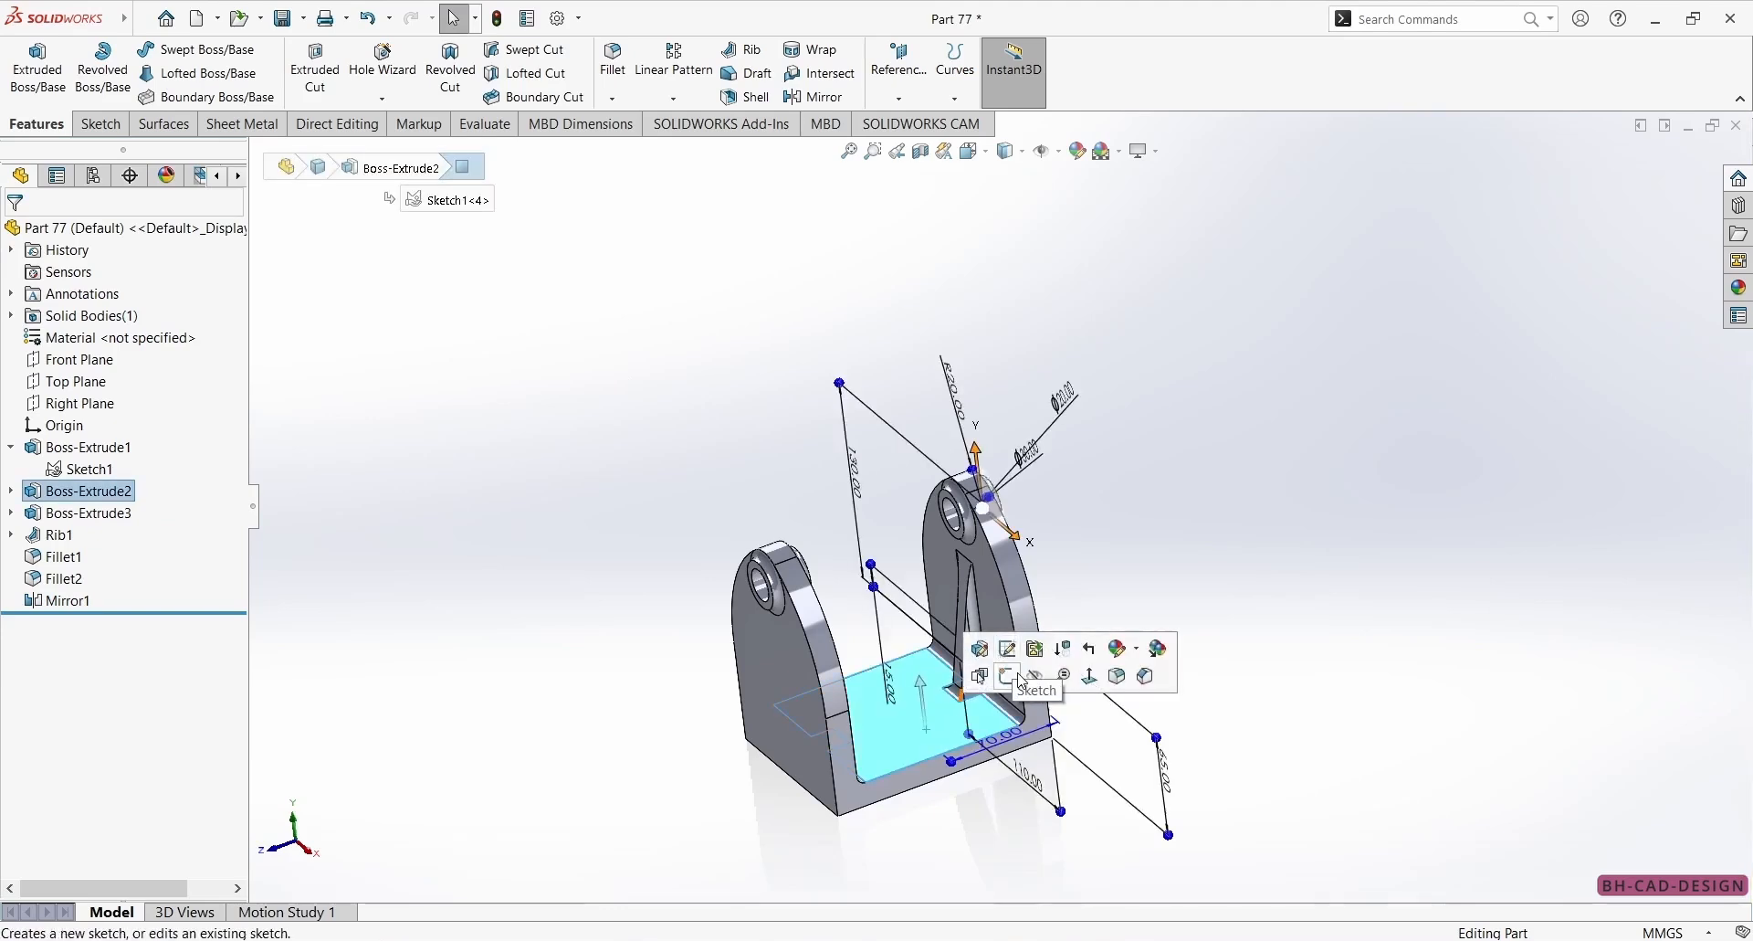
{"action": "left_click", "coordinate": [1007, 672]}
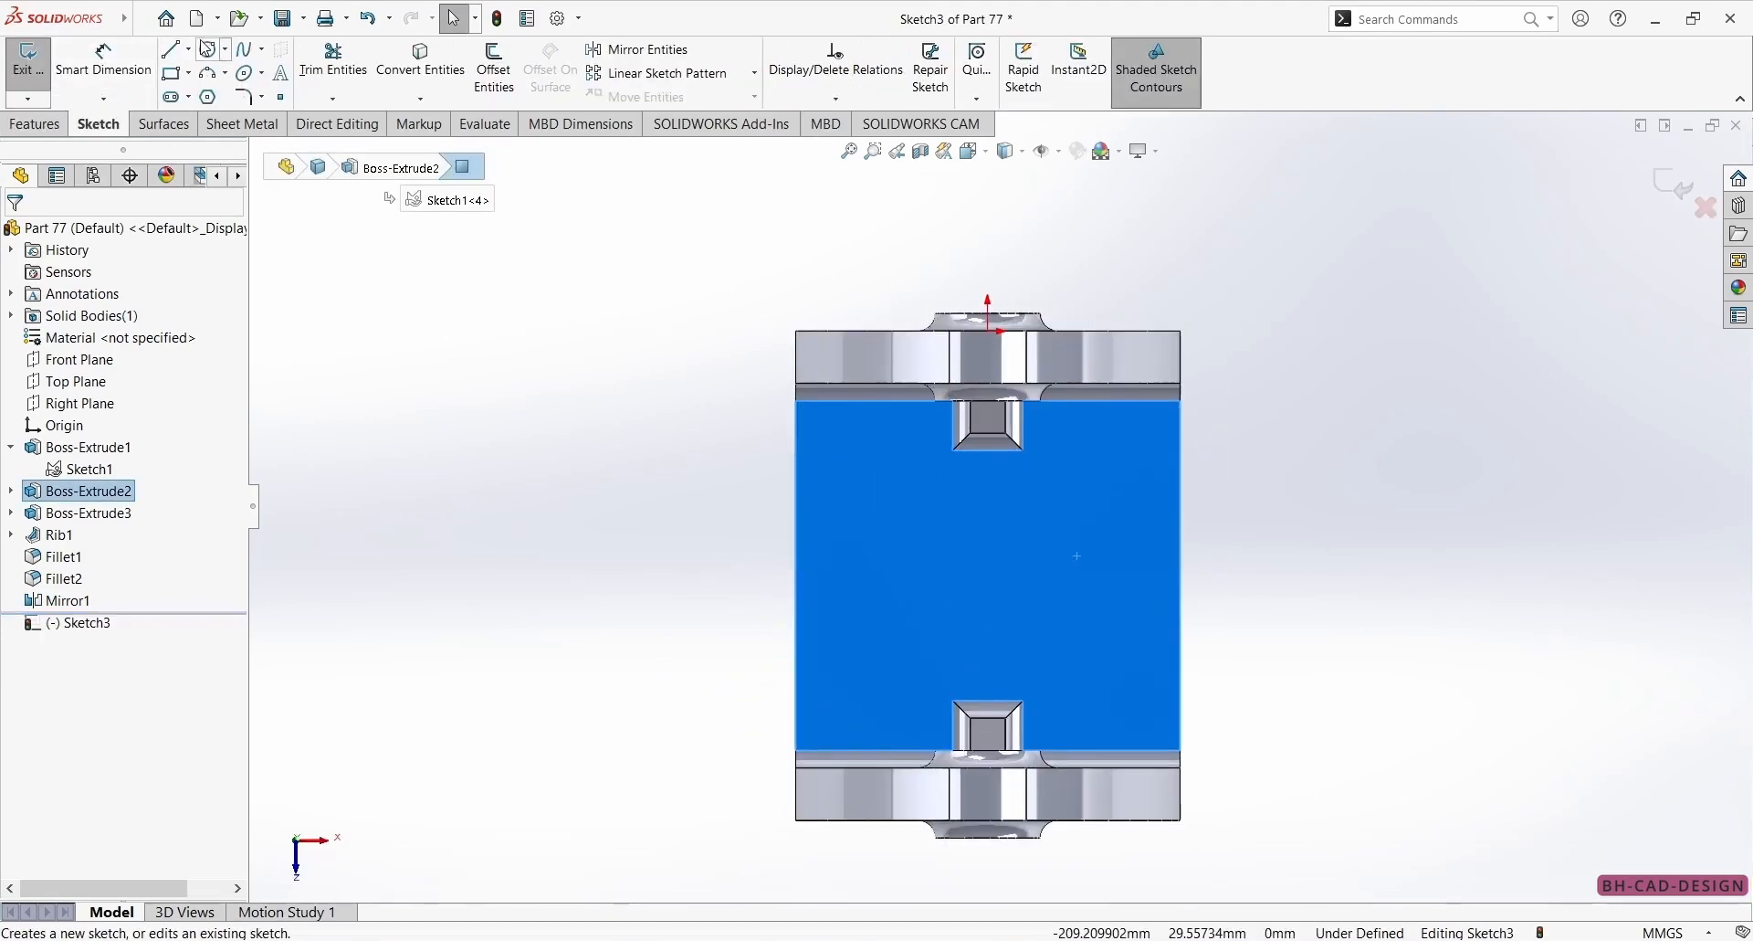
{"action": "left_click", "coordinate": [209, 48]}
{"action": "left_click", "coordinate": [988, 603]}
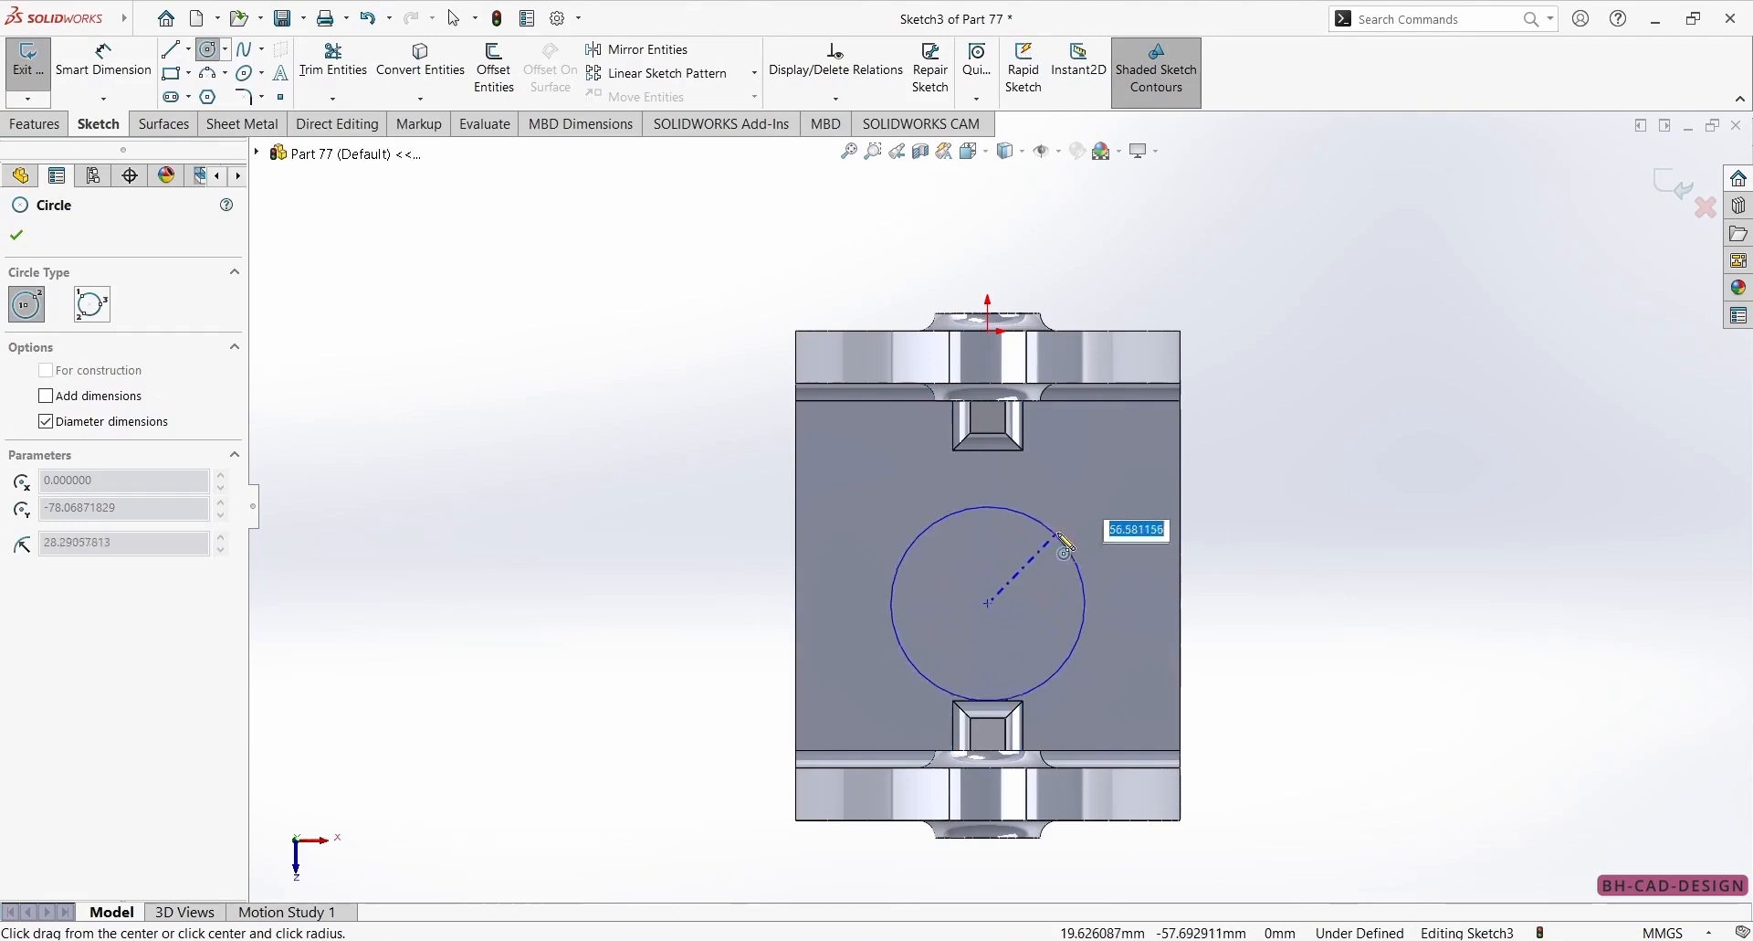
{"action": "left_click", "coordinate": [1059, 533]}
Check the reference drawing and dimension the circle's diameter at 60 mm.
{"action": "right_click_drag", "start_coordinate": [947, 610], "coordinate": [936, 892]}
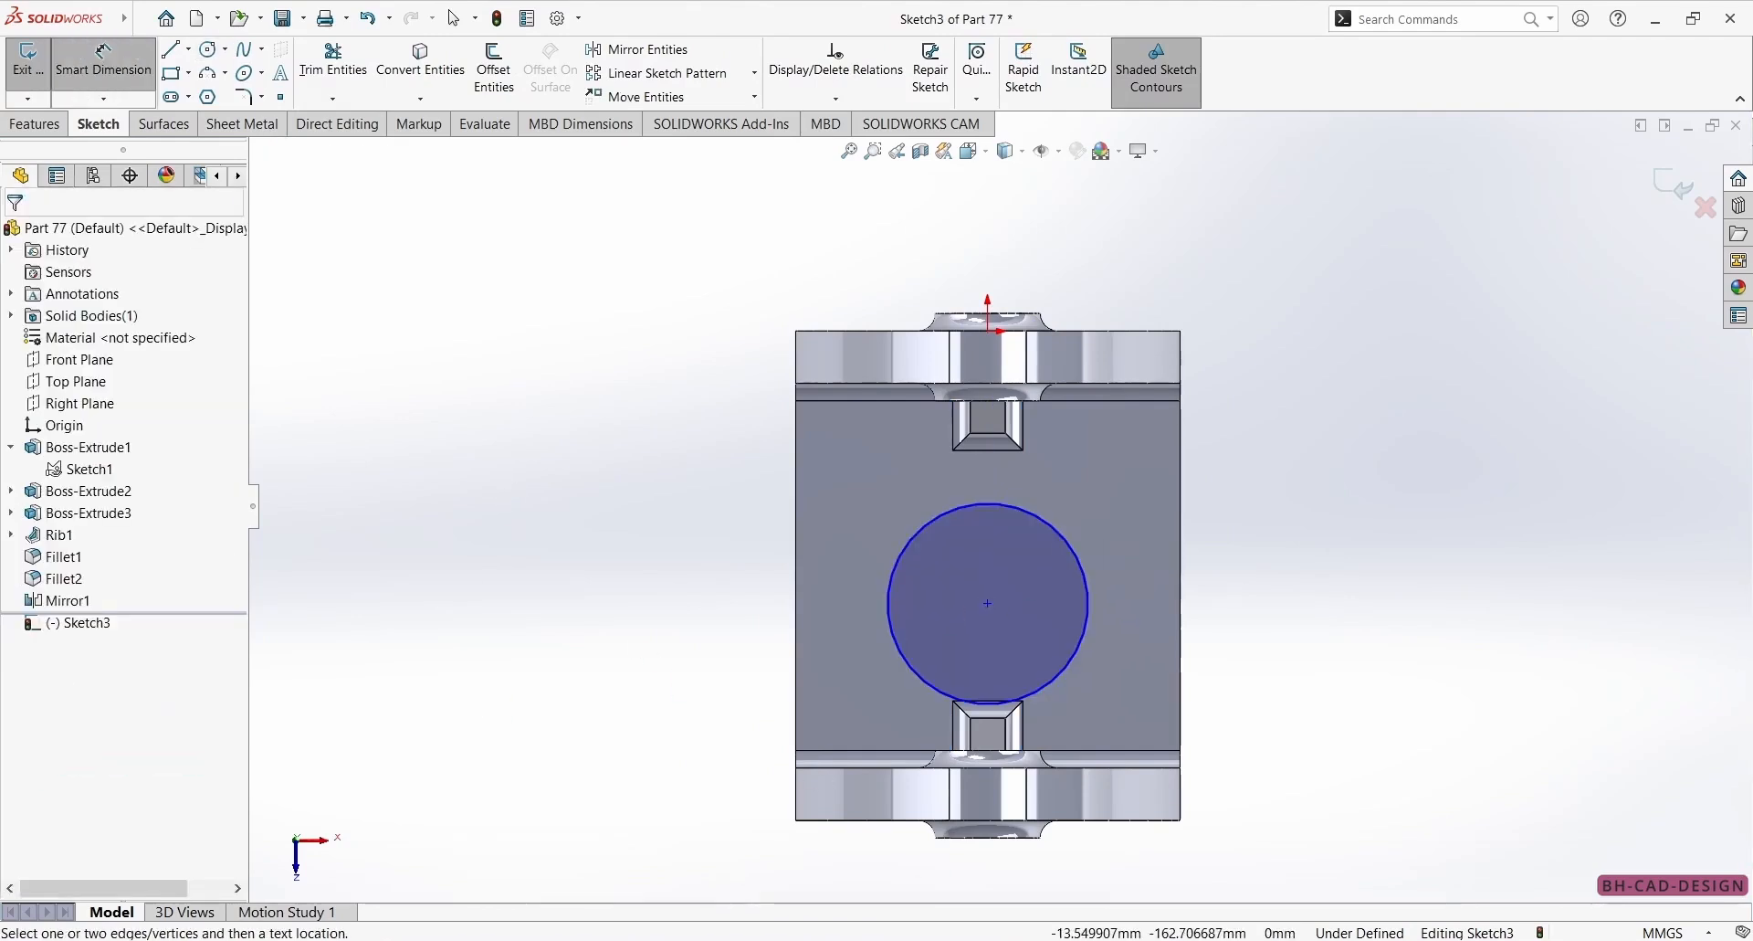
{"action": "key", "text": "alt+Tab"}
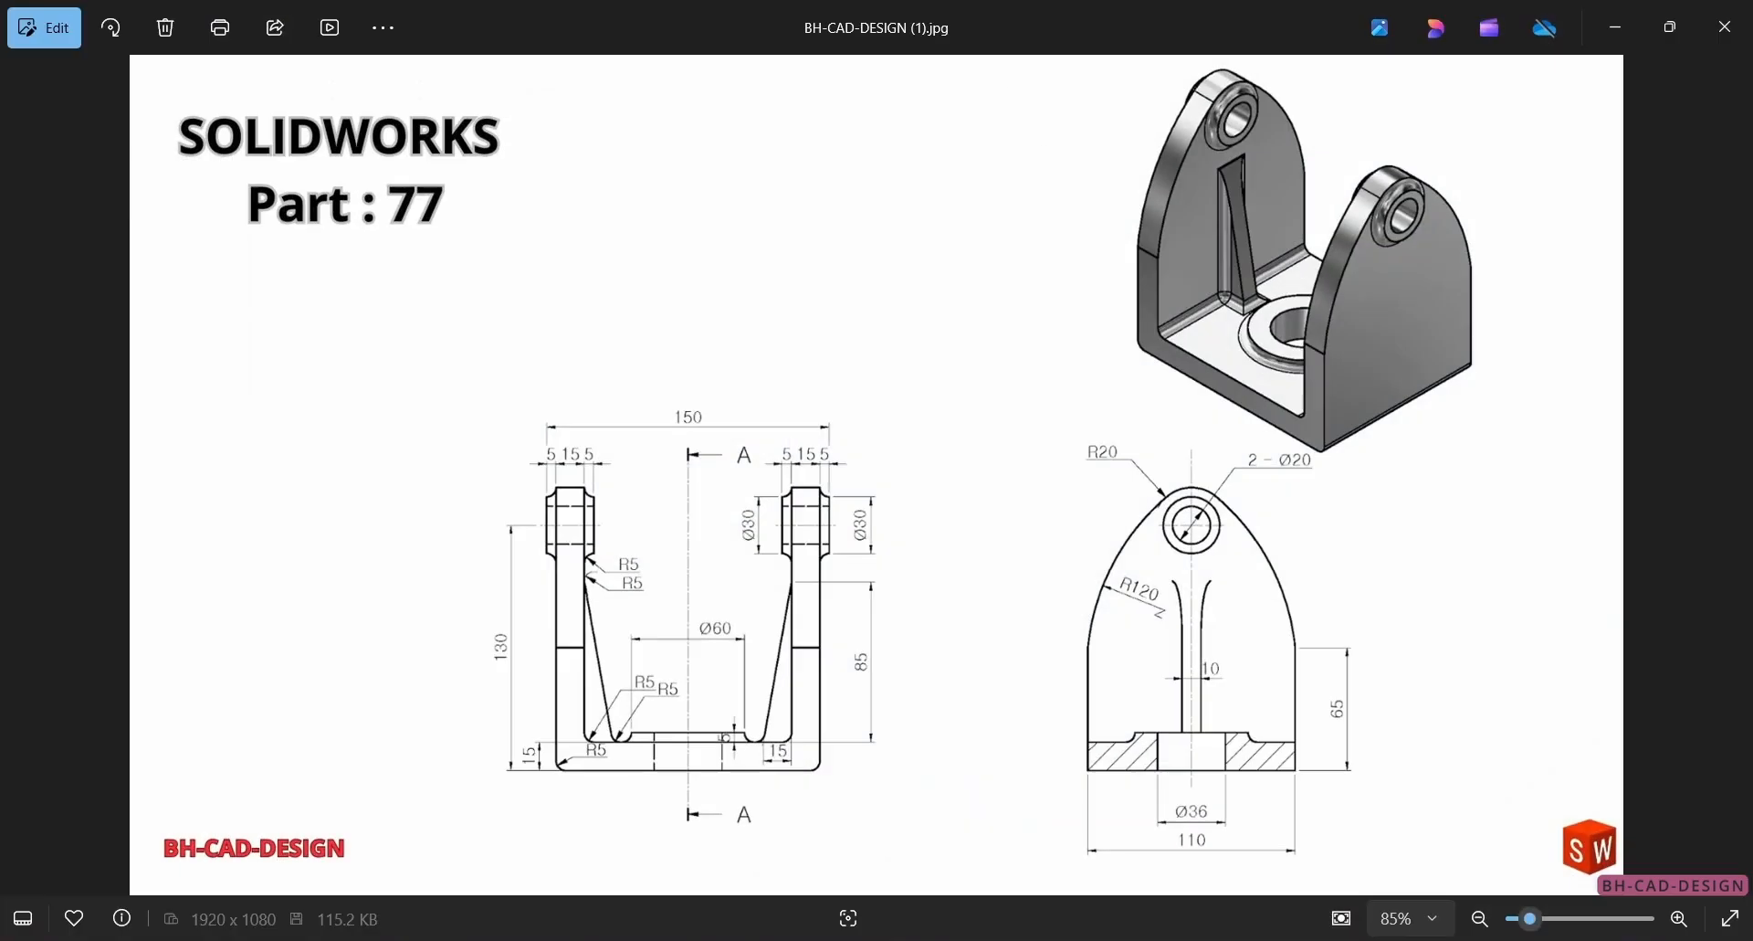
{"action": "key", "text": "alt+Tab"}
{"action": "left_click", "coordinate": [1088, 608]}
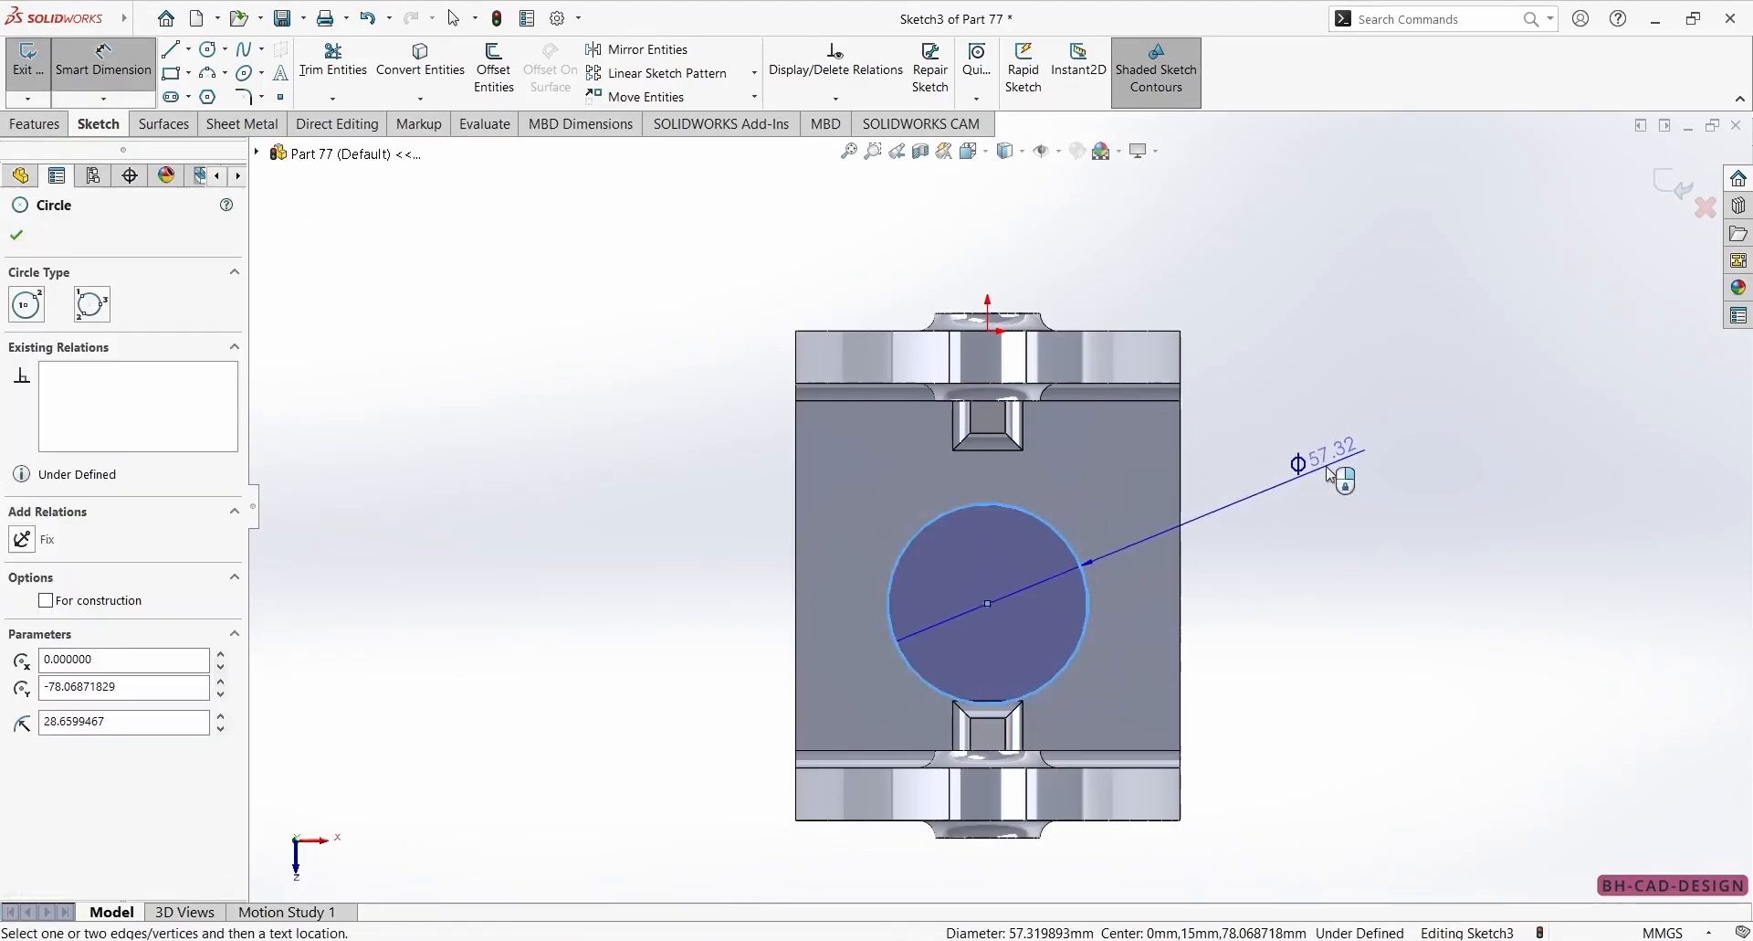
{"action": "left_click", "coordinate": [1320, 479]}
{"action": "type", "text": "60"}
{"action": "key", "text": "Return"}
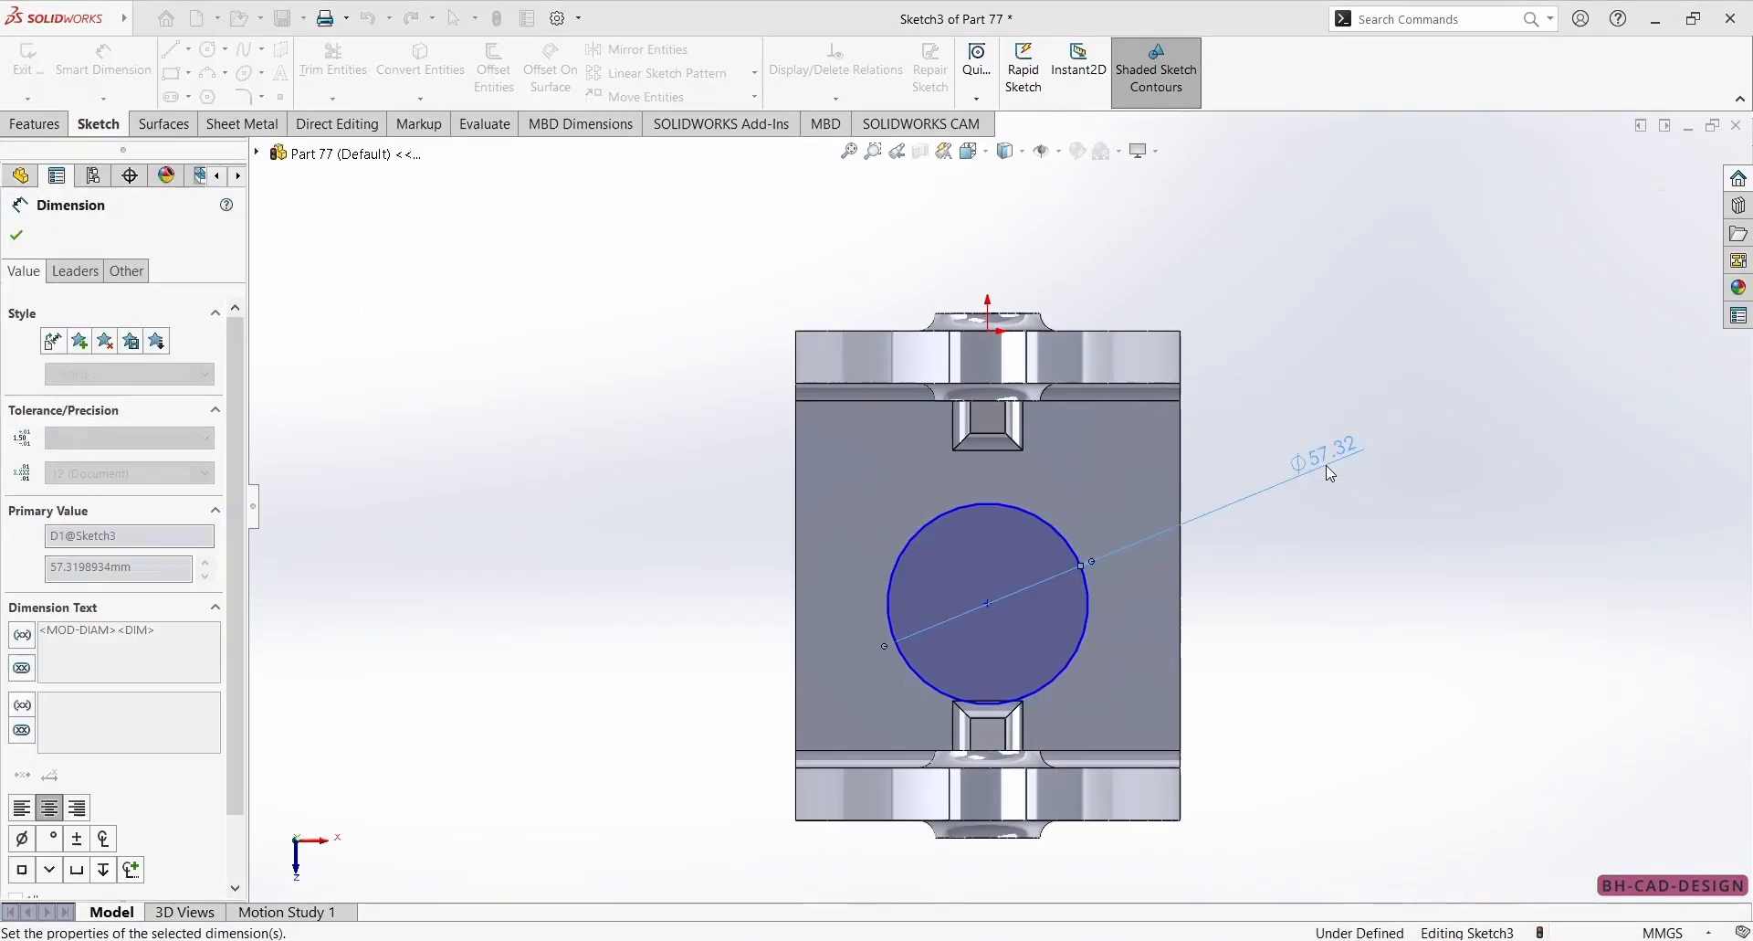
{"action": "left_click", "coordinate": [17, 235]}
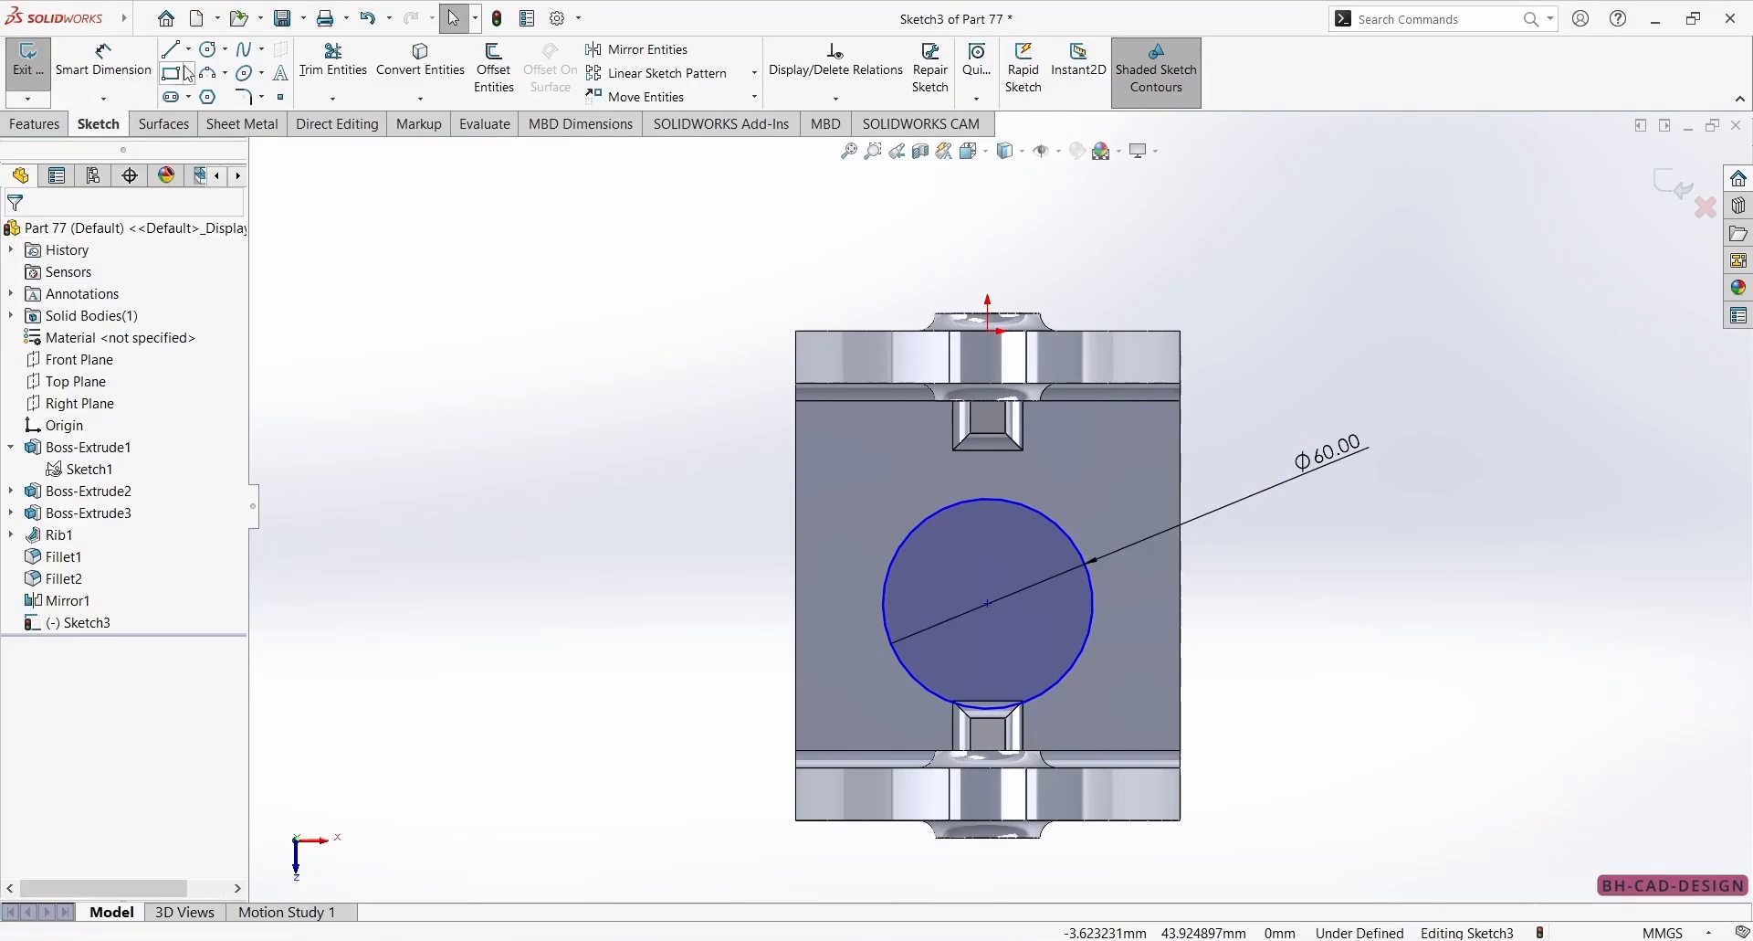
Align the circle's centre vertically with the origin.
{"action": "left_click", "coordinate": [988, 610]}
{"action": "key", "text": "Escape"}
{"action": "left_click", "coordinate": [989, 602]}
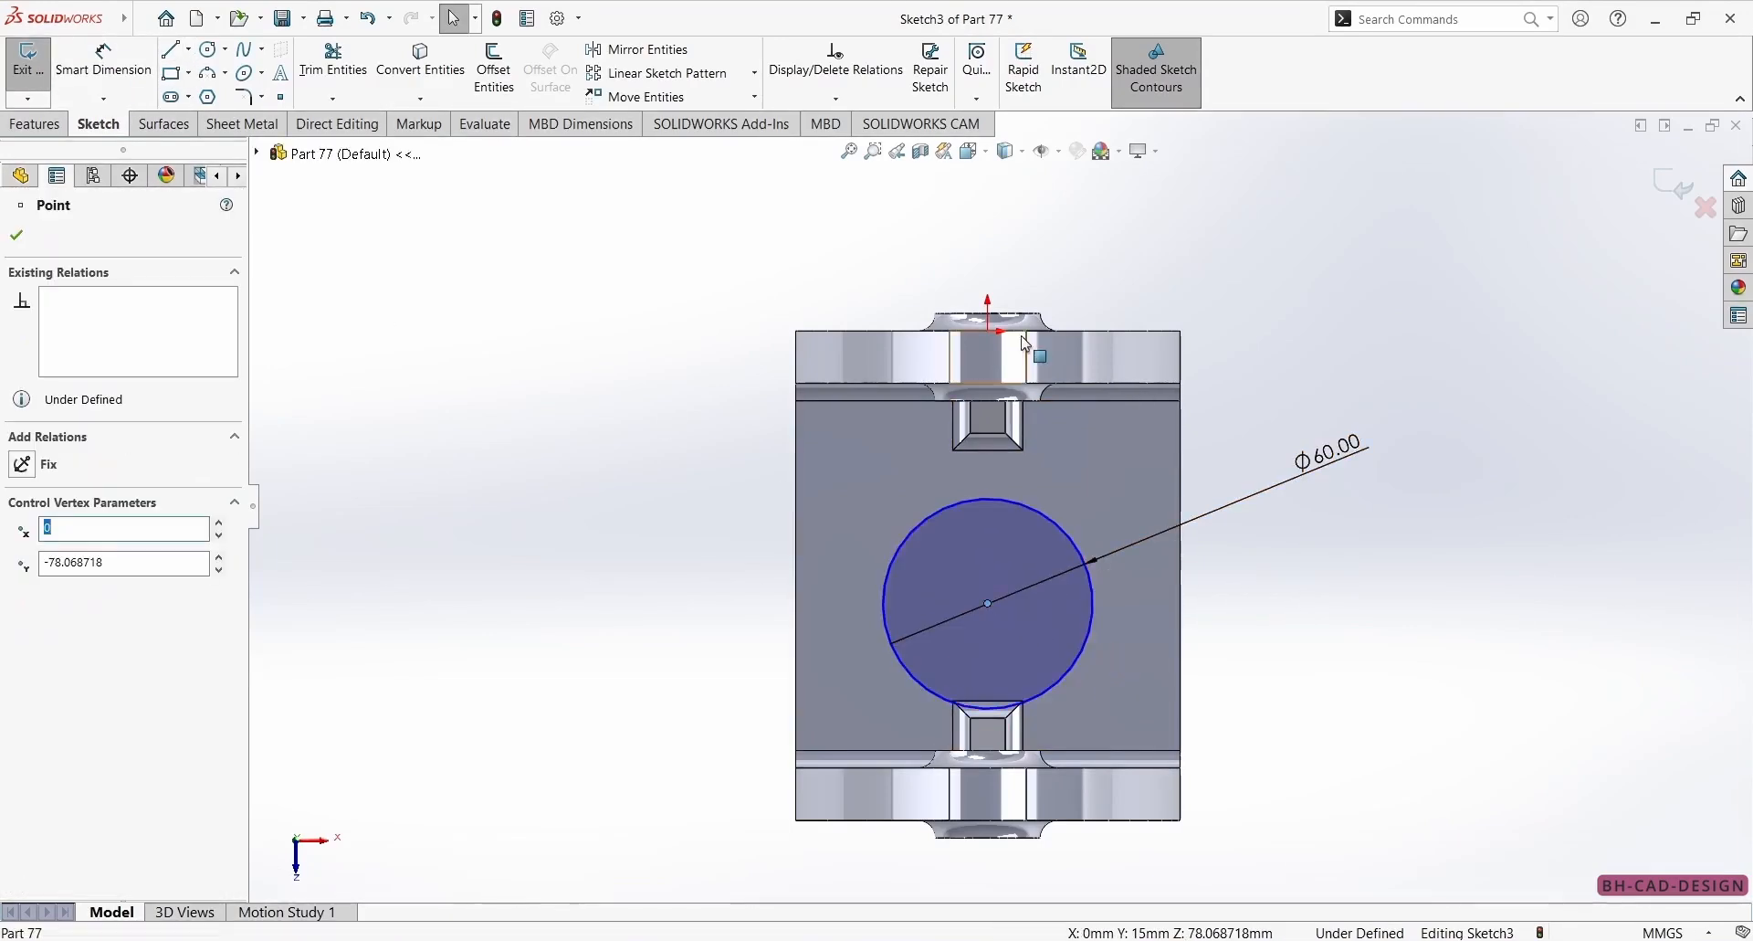
{"action": "left_click", "coordinate": [988, 332], "text": "ctrl"}
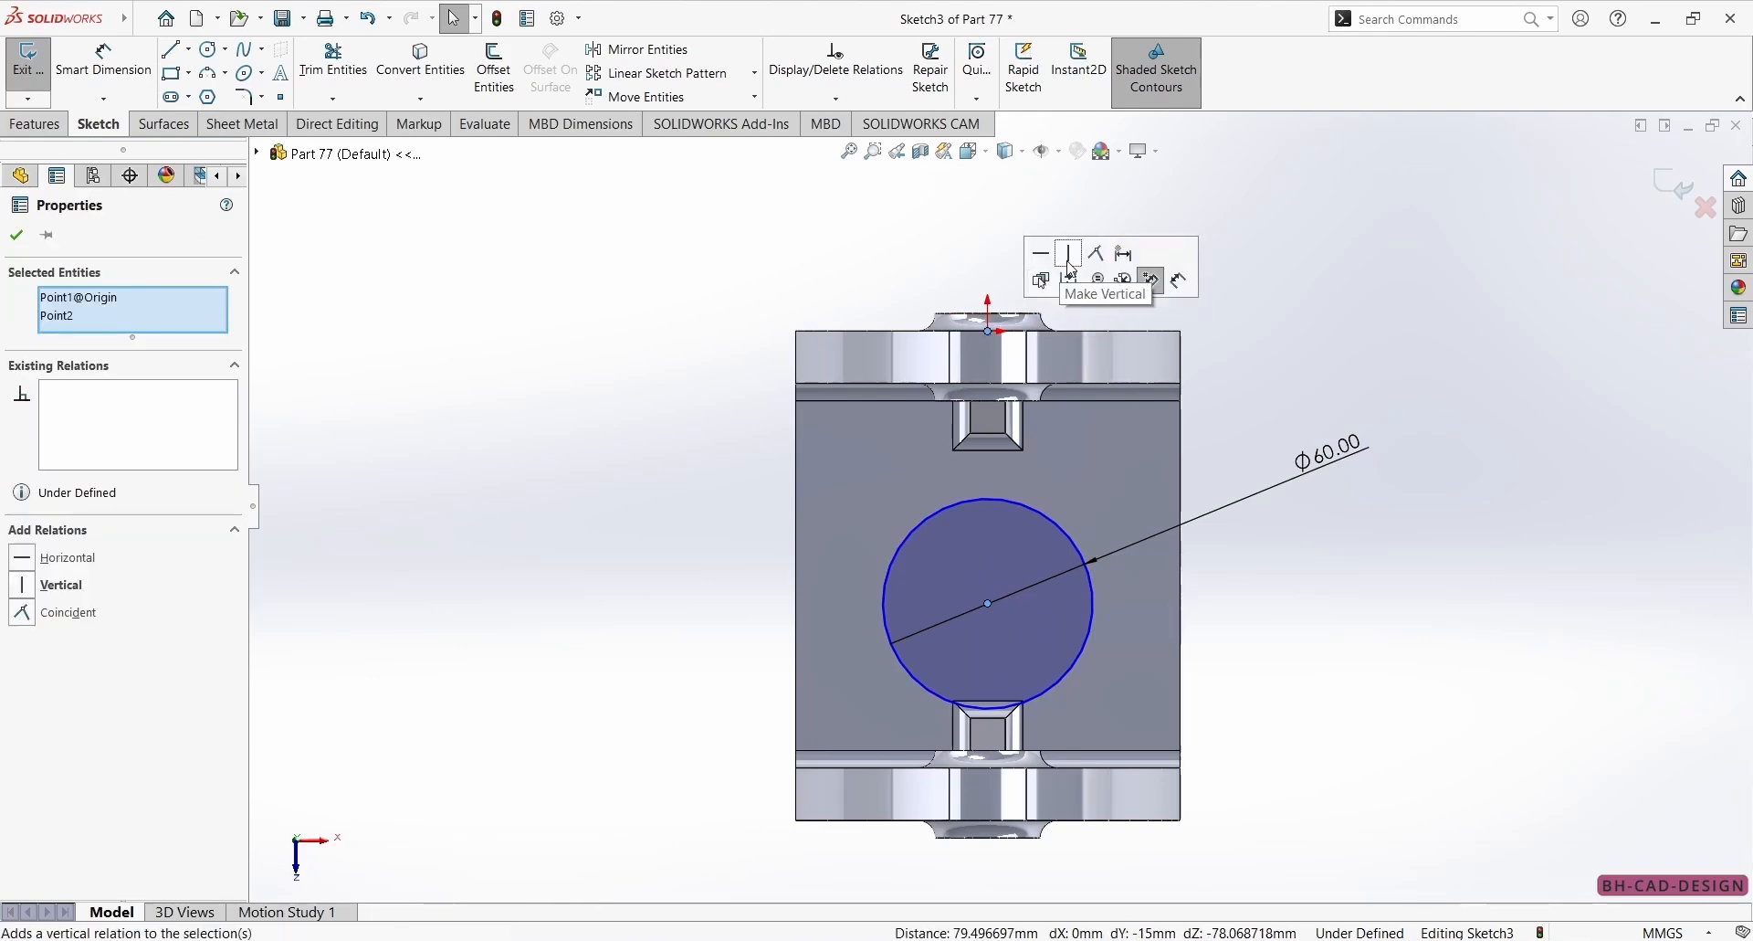
{"action": "left_click", "coordinate": [1074, 255]}
Draw a horizontal centerline between the midpoints of the base's side edges and constrain the circle's centre to it.
{"action": "left_click", "coordinate": [190, 51]}
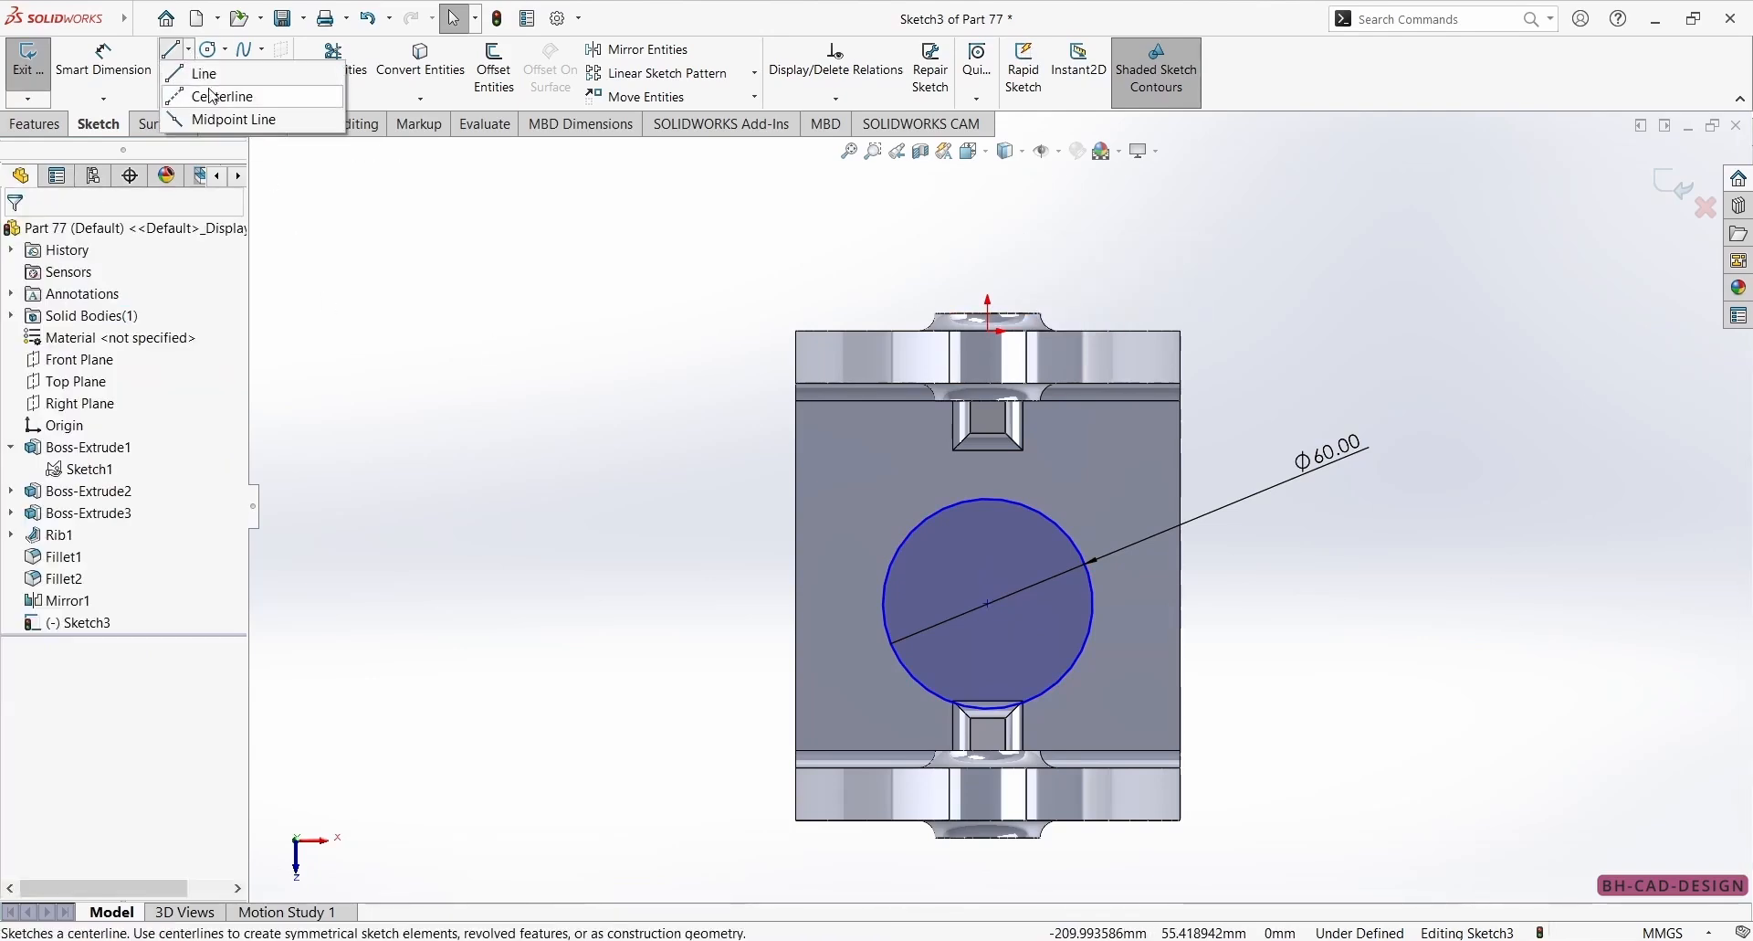
{"action": "left_click", "coordinate": [215, 95]}
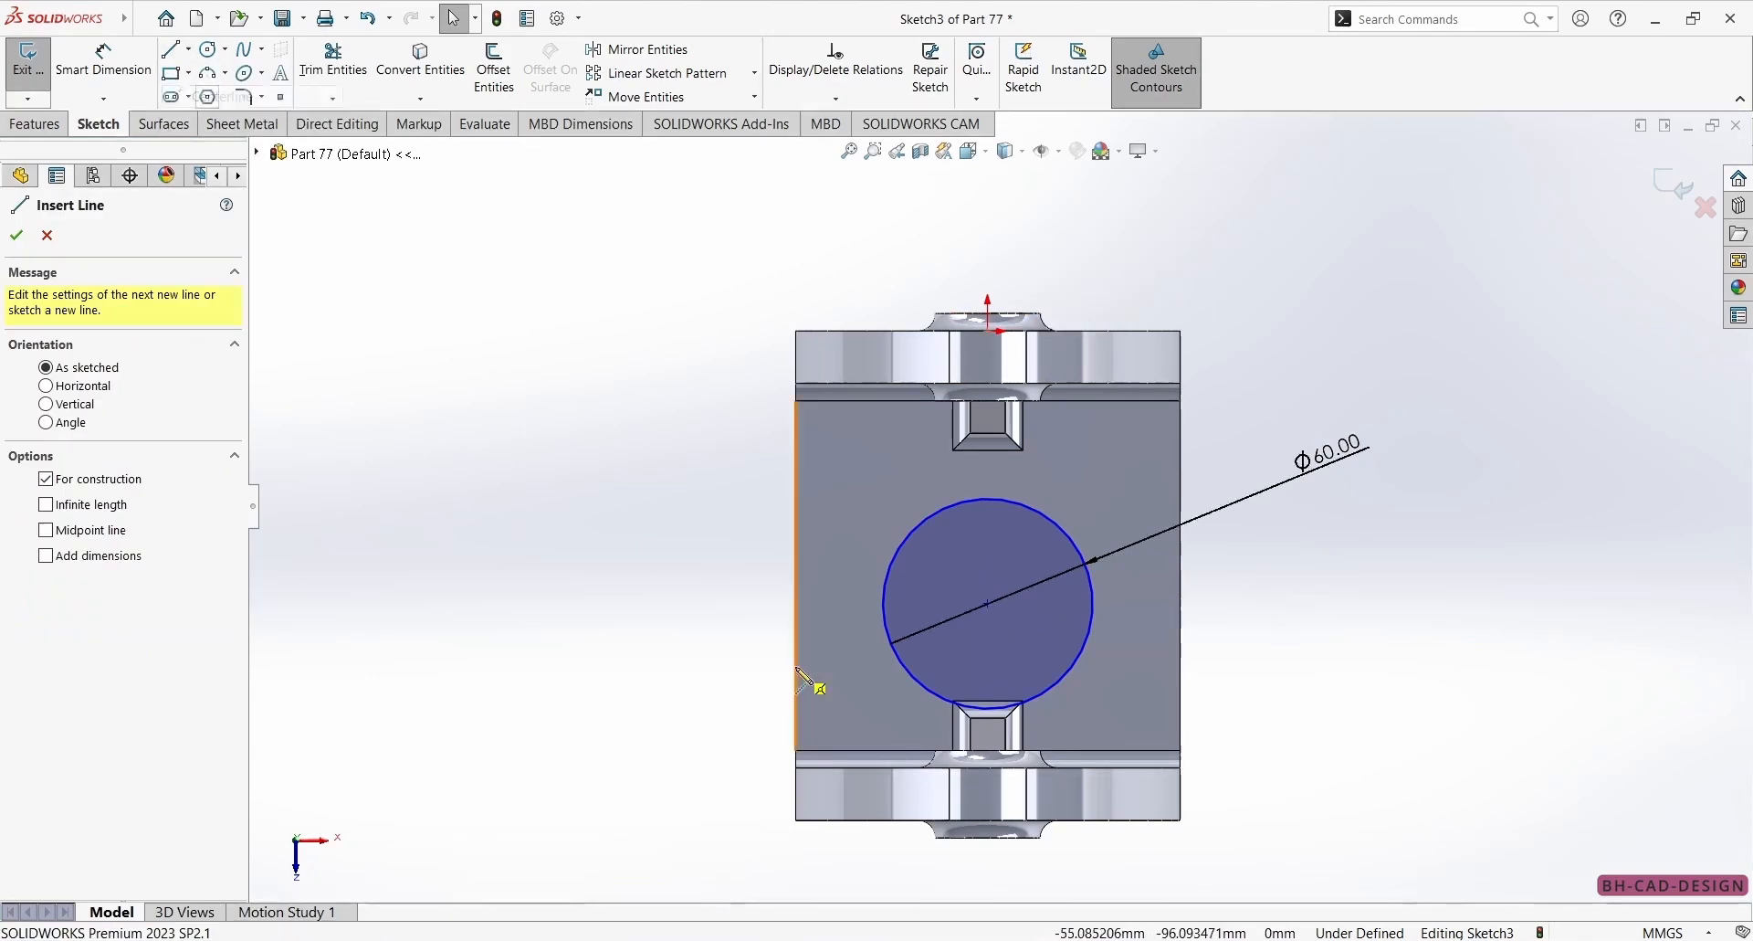
{"action": "left_click", "coordinate": [795, 575]}
{"action": "left_click", "coordinate": [1180, 575]}
{"action": "key", "text": "Escape"}
{"action": "left_click", "coordinate": [991, 603]}
{"action": "left_click", "coordinate": [1001, 576]}
{"action": "left_click", "coordinate": [1078, 498]}
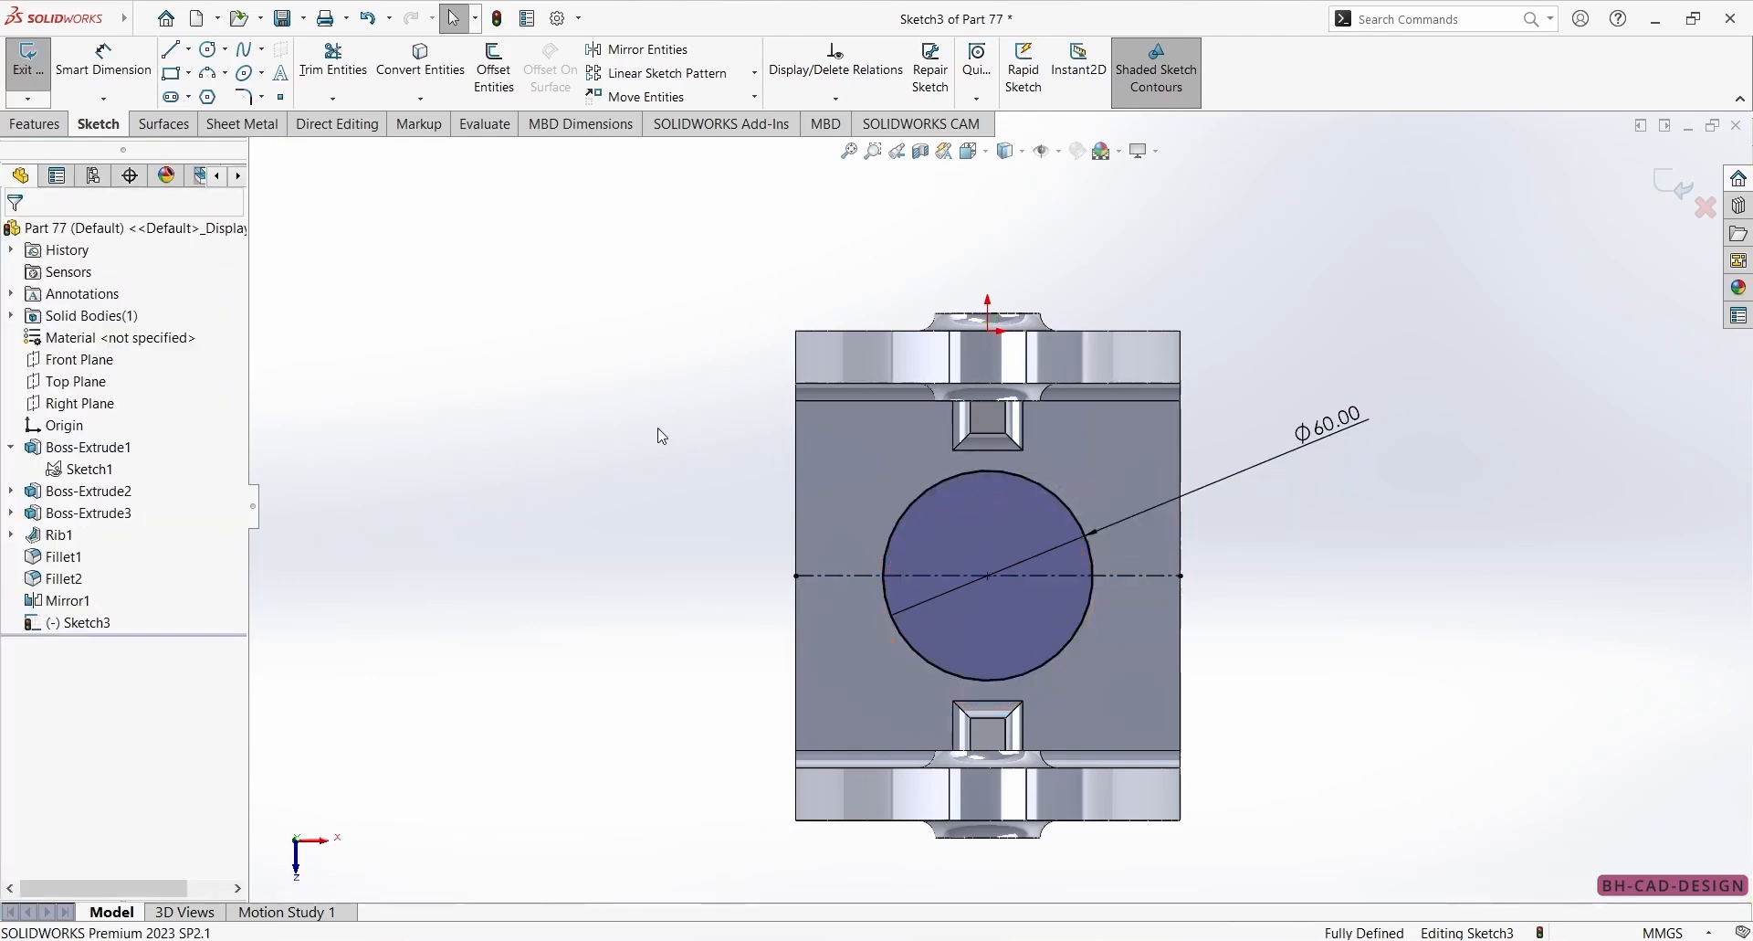
Extrude the circle 5 mm as a boss on the base, checking its height on the reference drawing.
{"action": "left_click", "coordinate": [49, 126]}
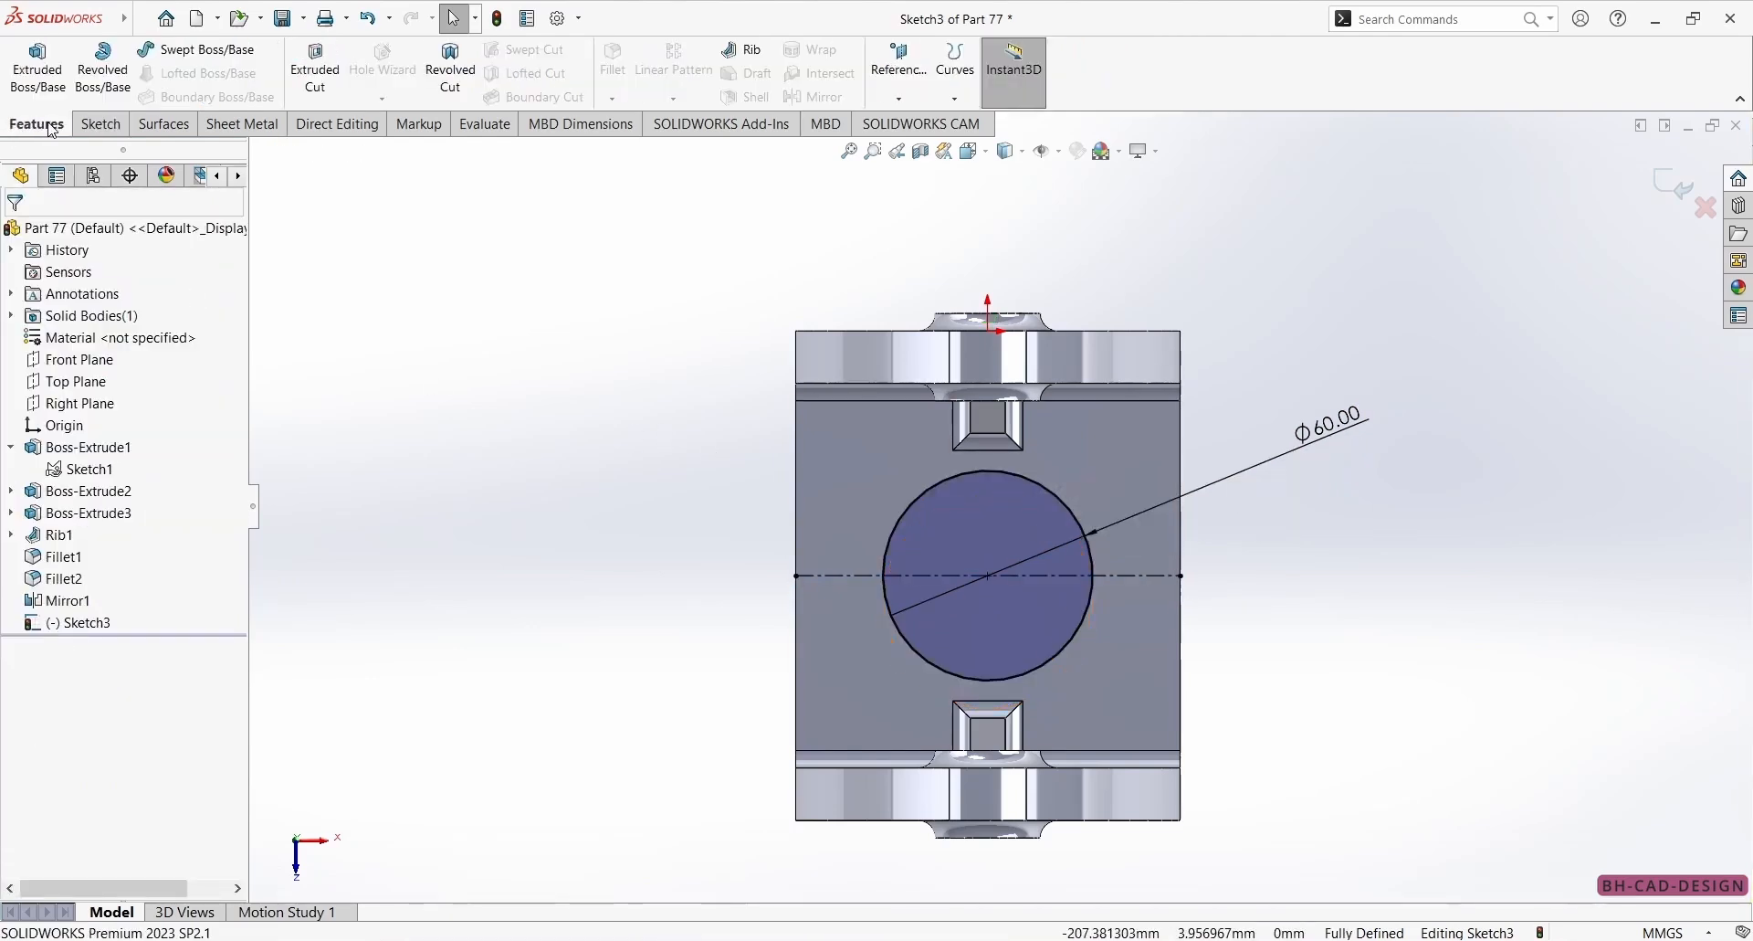
{"action": "left_click", "coordinate": [55, 70]}
{"action": "key", "text": "alt+Tab"}
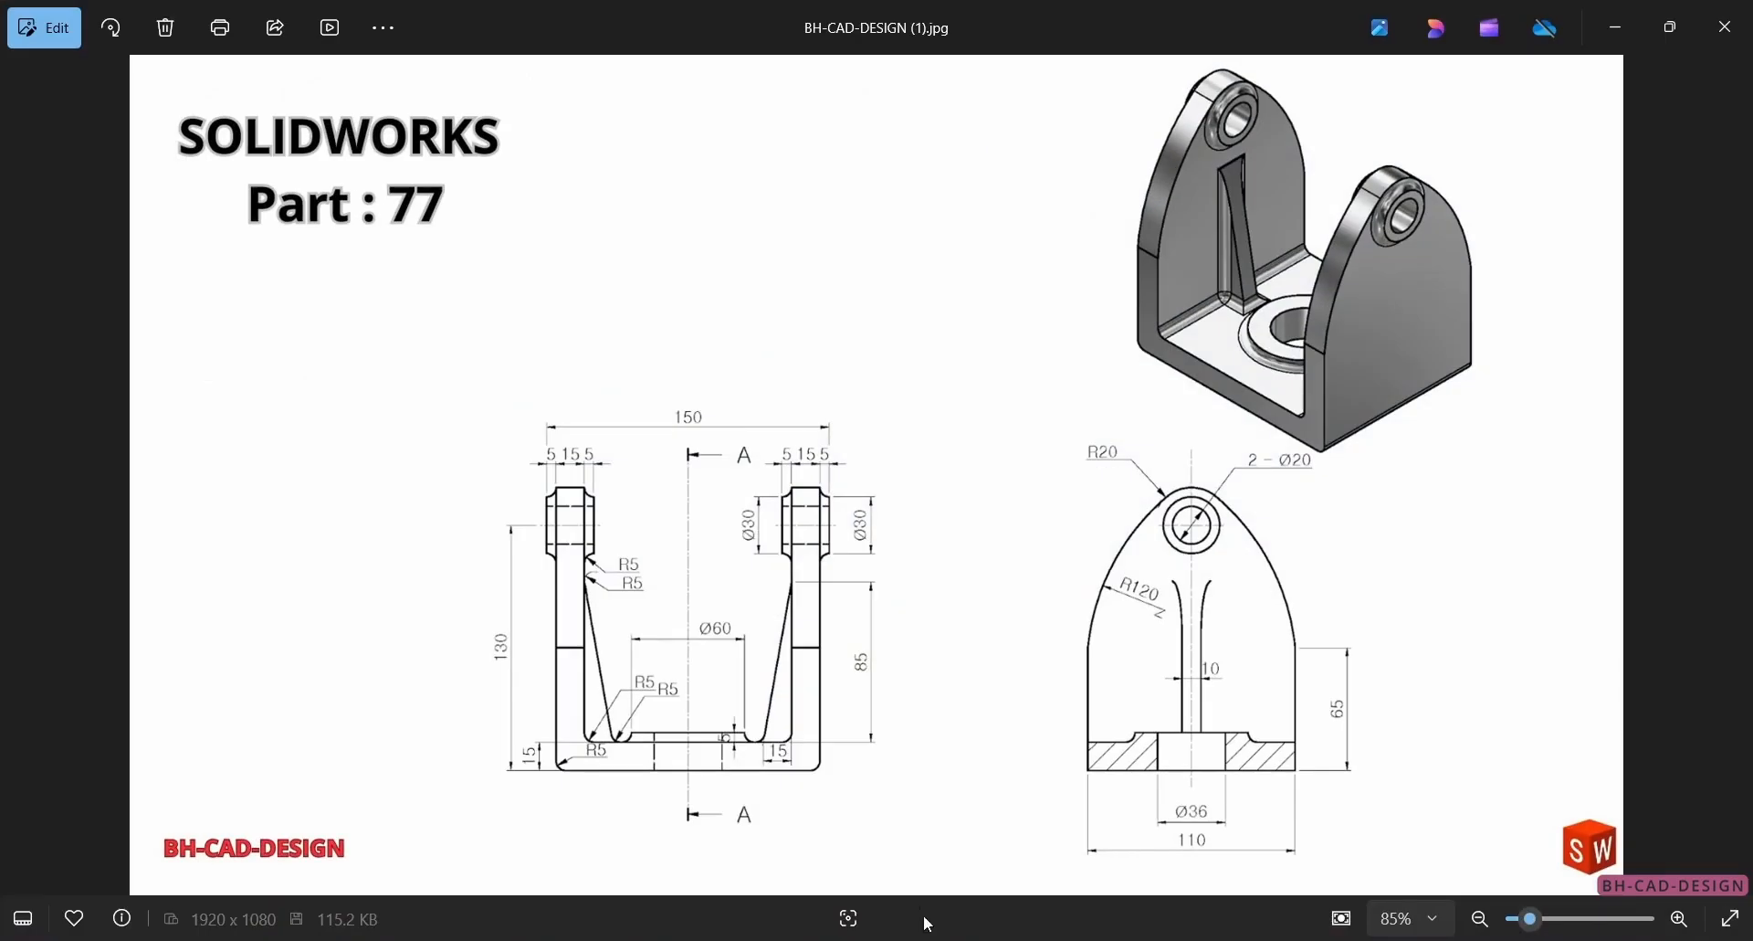
{"action": "scroll", "coordinate": [661, 699], "scroll_direction": "up", "scroll_amount": 4}
{"action": "scroll", "coordinate": [804, 727], "scroll_direction": "down", "scroll_amount": 4}
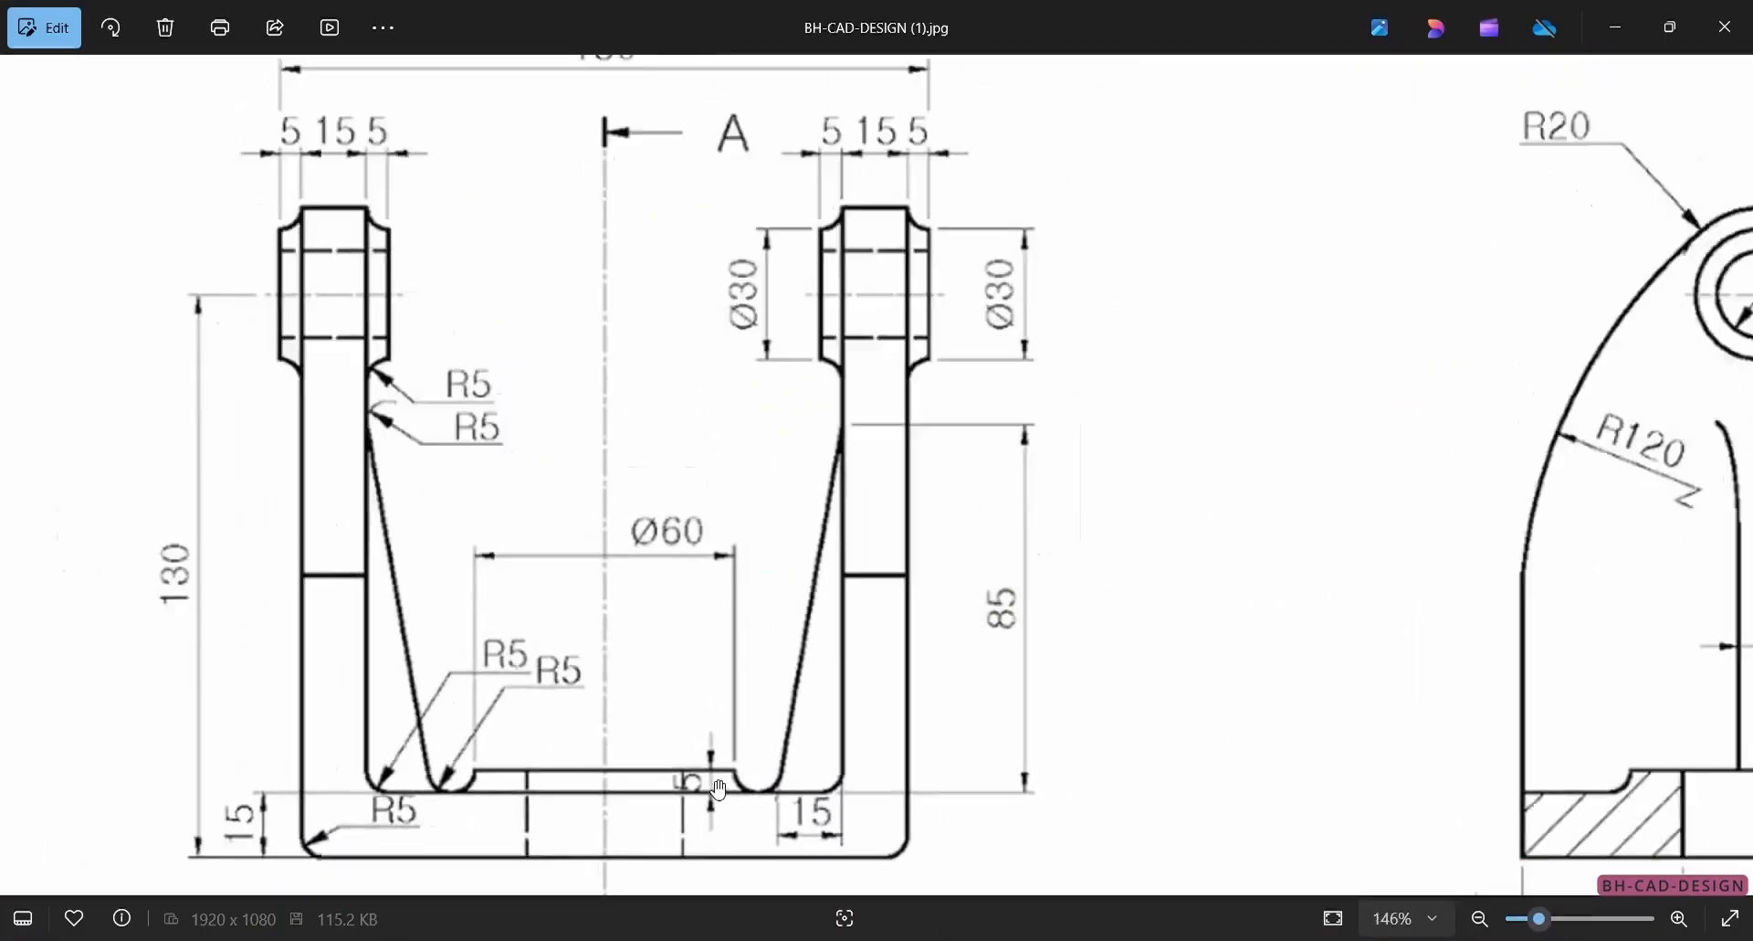
{"action": "key", "text": "alt+Tab"}
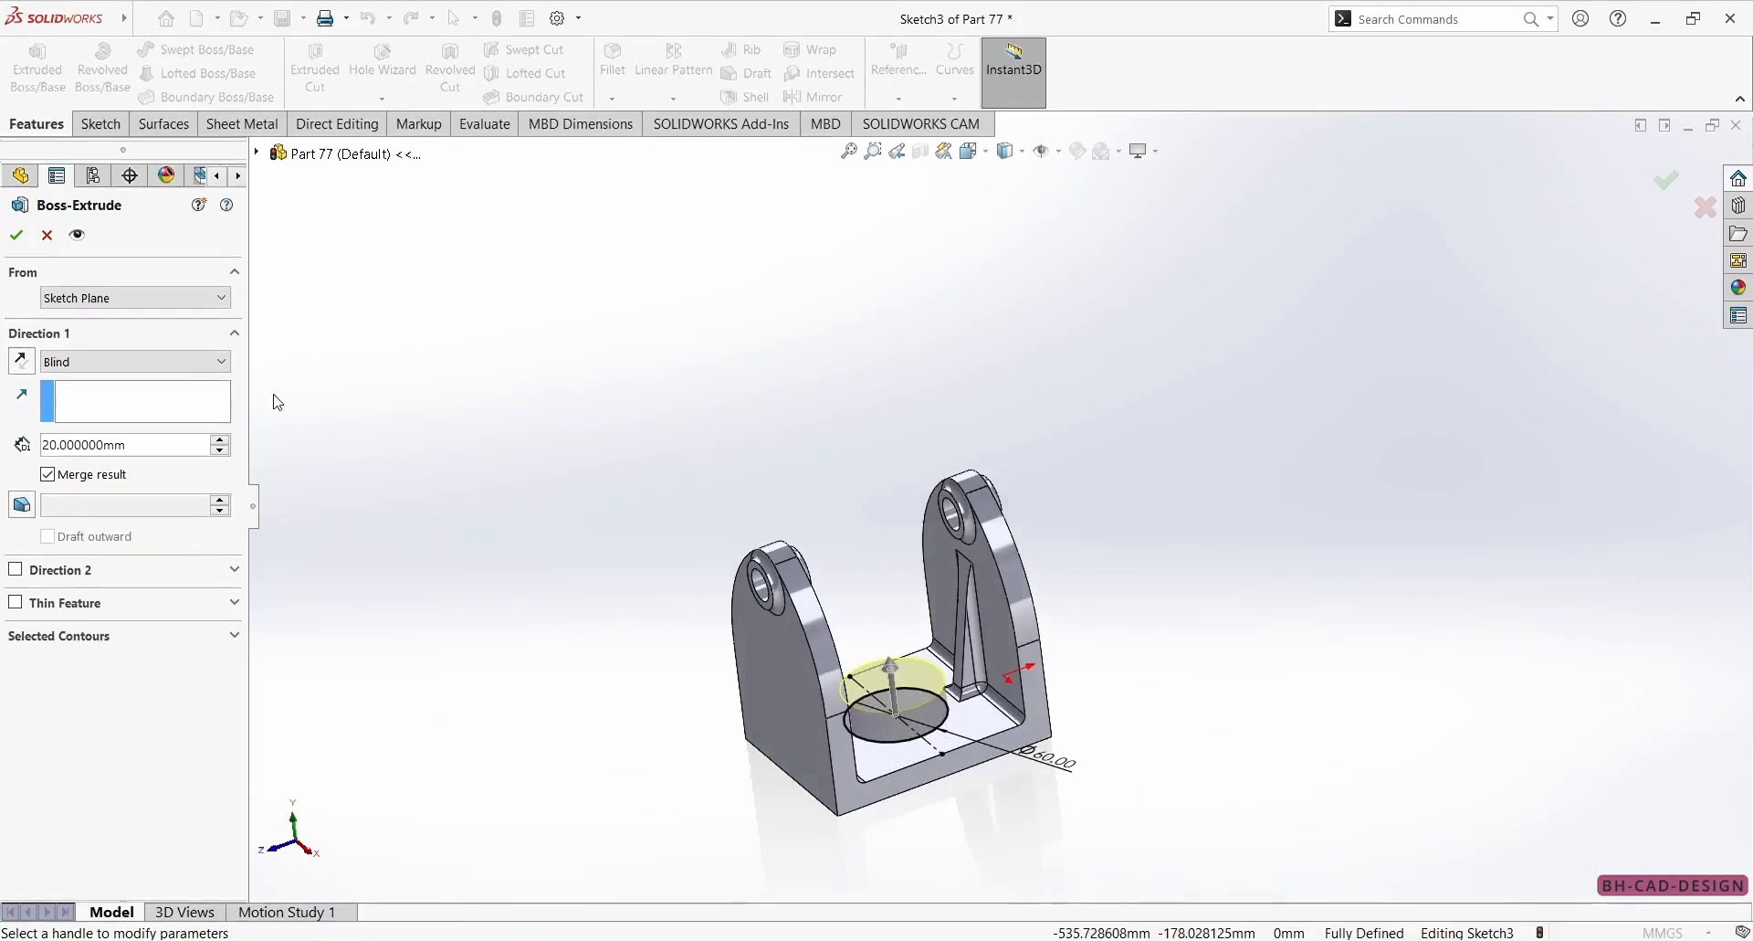
{"action": "double_click", "coordinate": [178, 440]}
{"action": "type", "text": "5"}
{"action": "key", "text": "Return"}
{"action": "key", "text": "Return"}
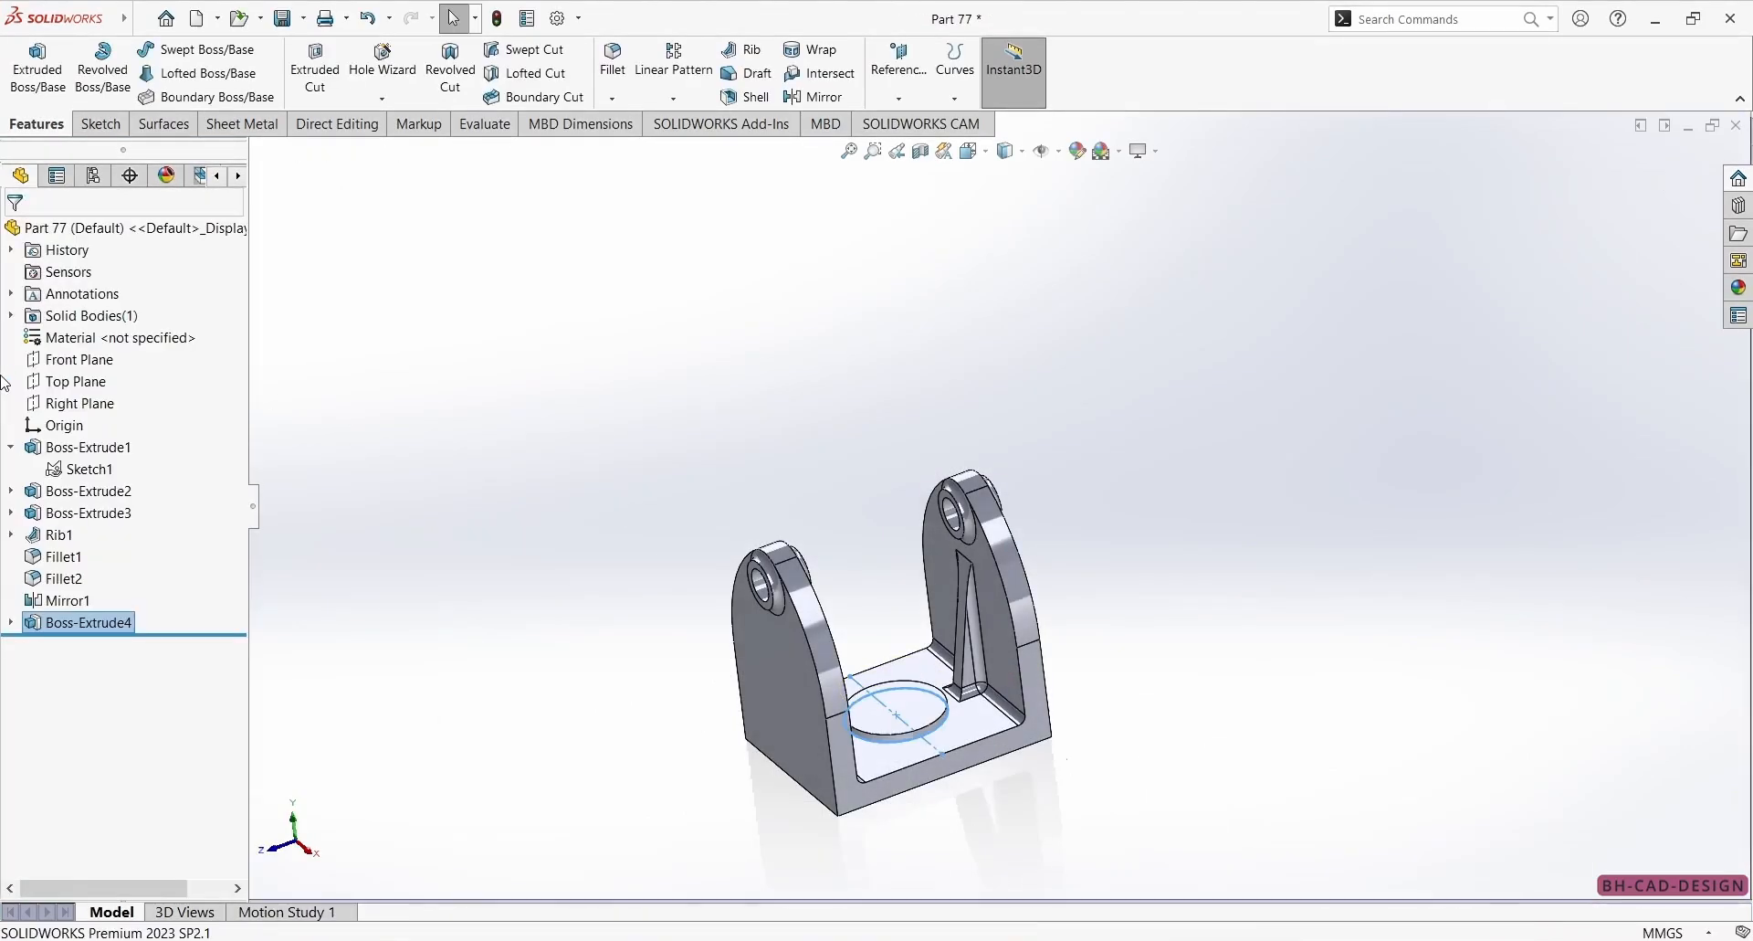
Start a sketch on the round boss's upper face, check the reference drawing, and draw a concentric circle about 38 mm in diameter.
{"action": "left_click", "coordinate": [430, 378]}
{"action": "middle_click_drag", "start_coordinate": [433, 385], "coordinate": [775, 618]}
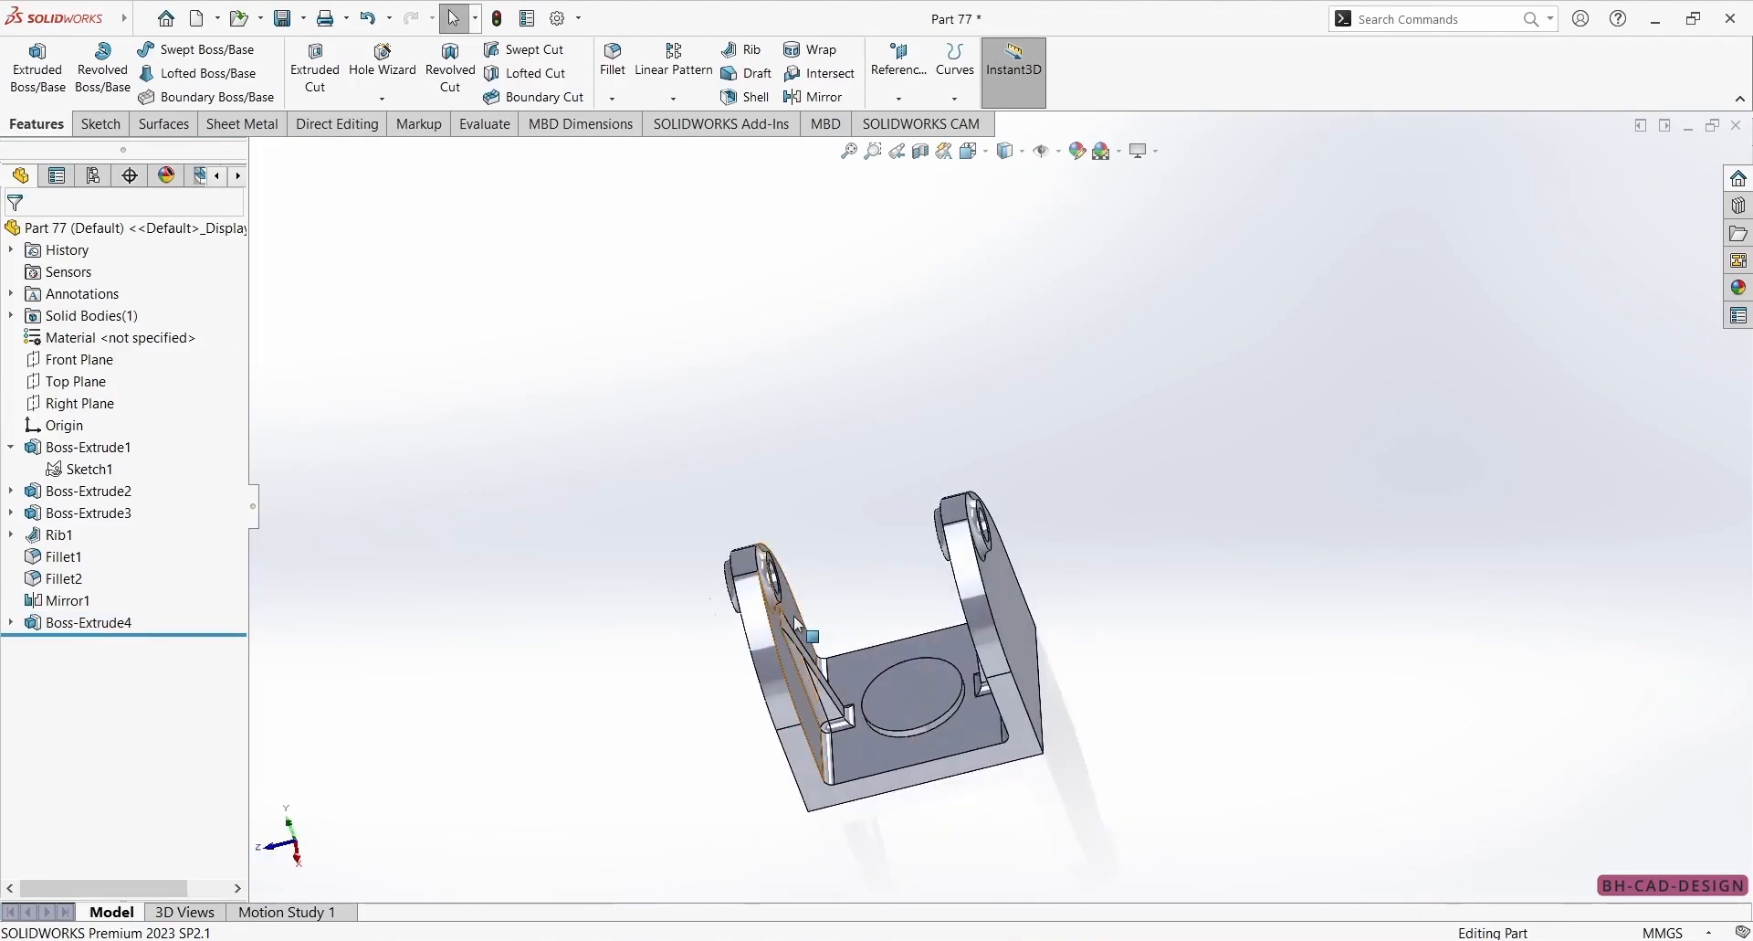
{"action": "left_click", "coordinate": [906, 705]}
{"action": "left_click", "coordinate": [991, 650]}
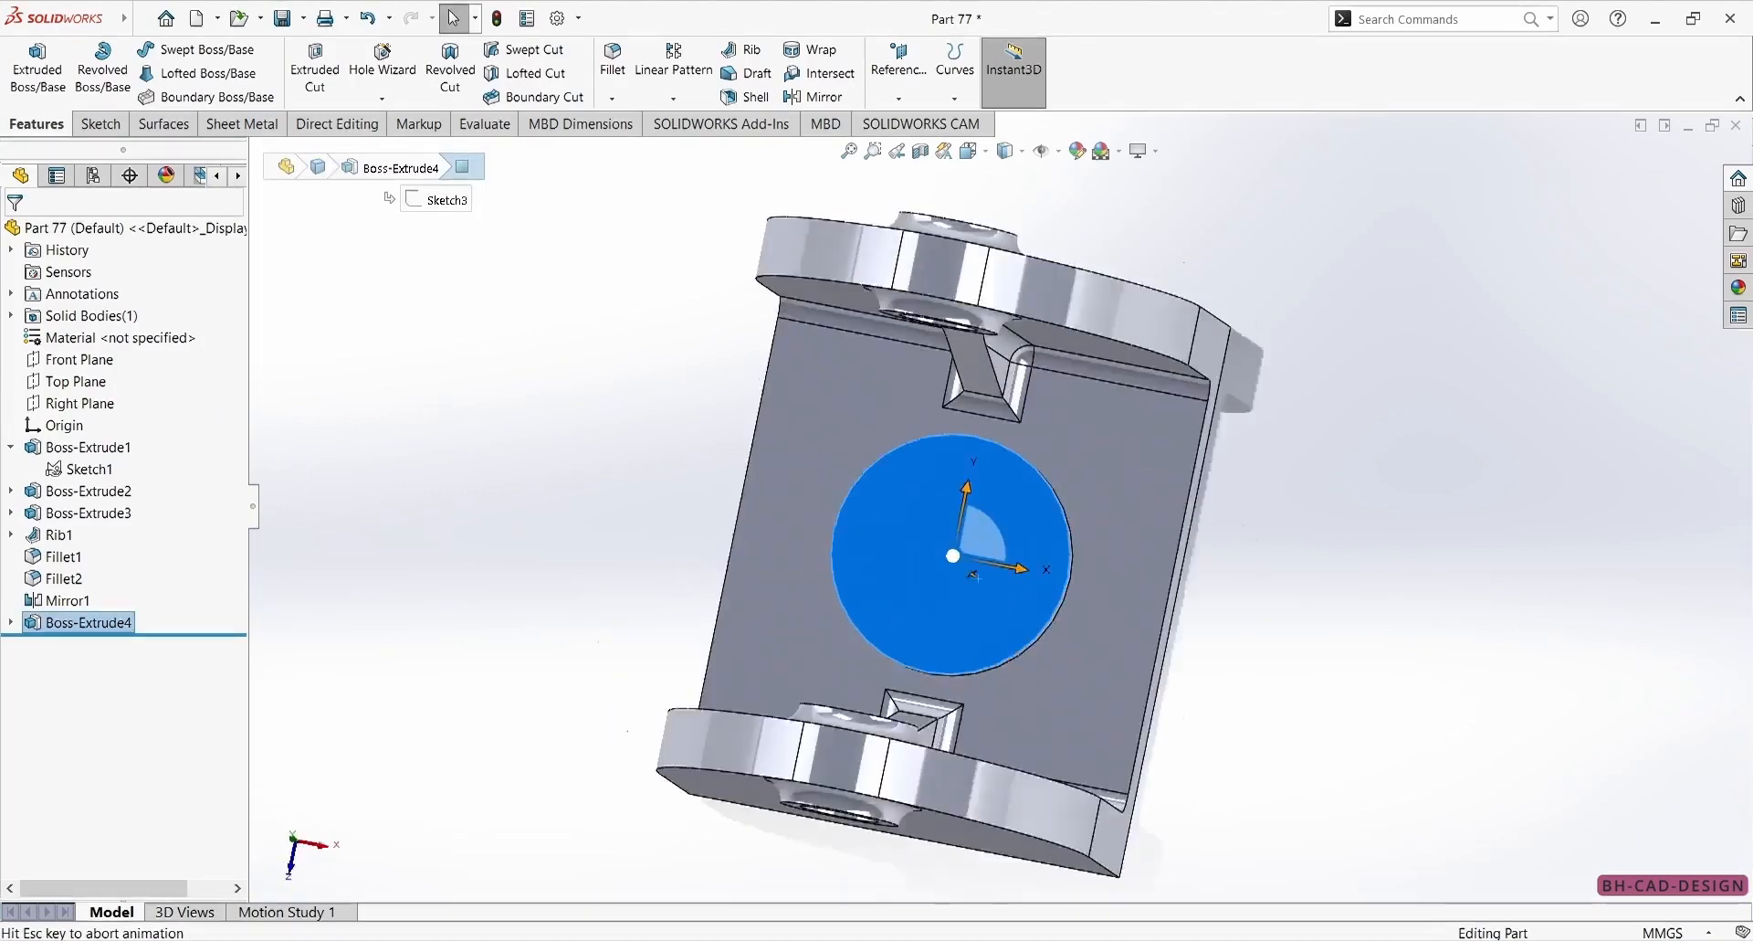
{"action": "key", "text": "alt+Tab"}
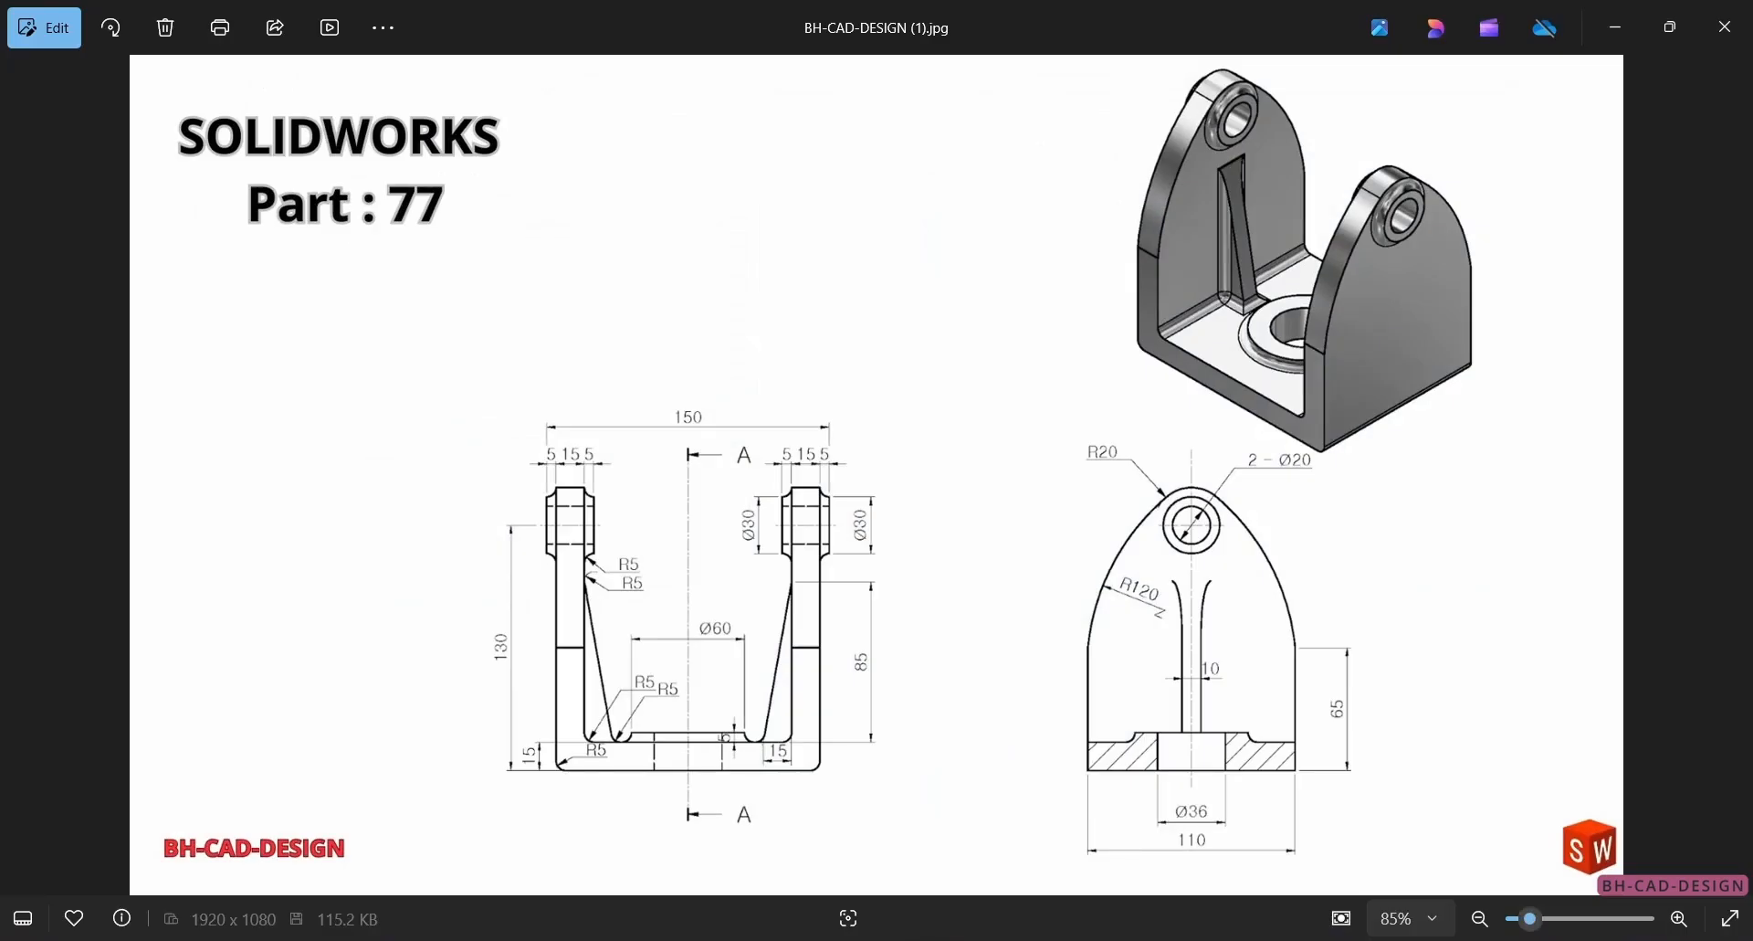
{"action": "key", "text": "alt+Tab"}
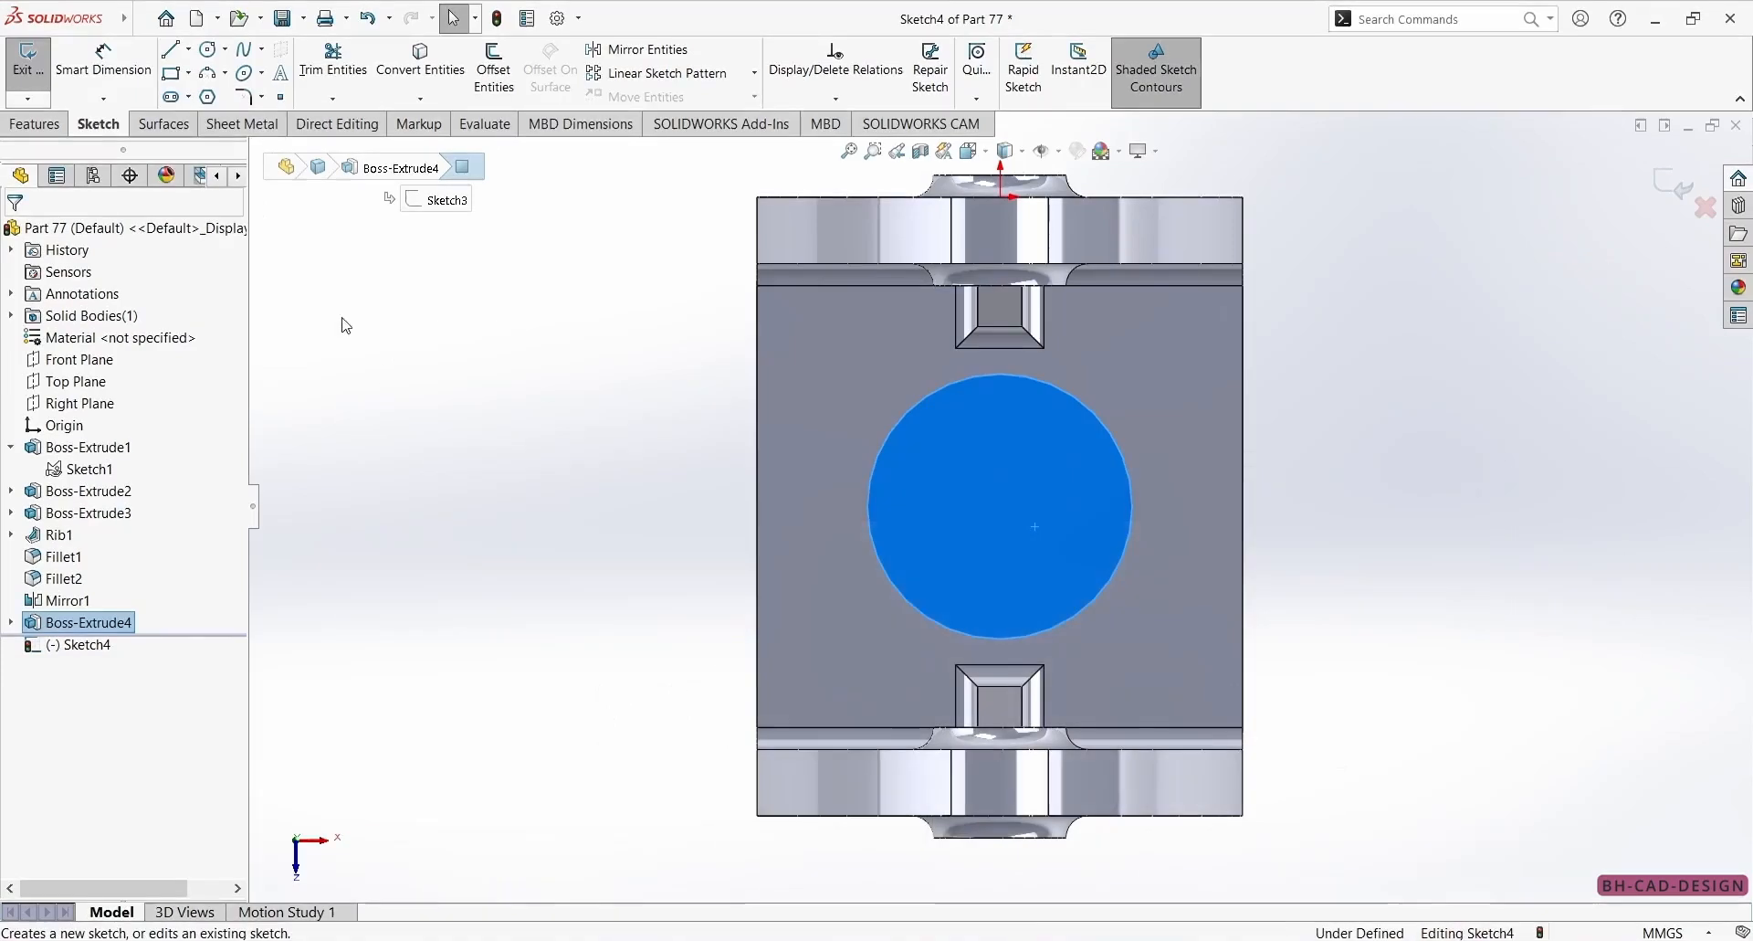
{"action": "left_click", "coordinate": [217, 51]}
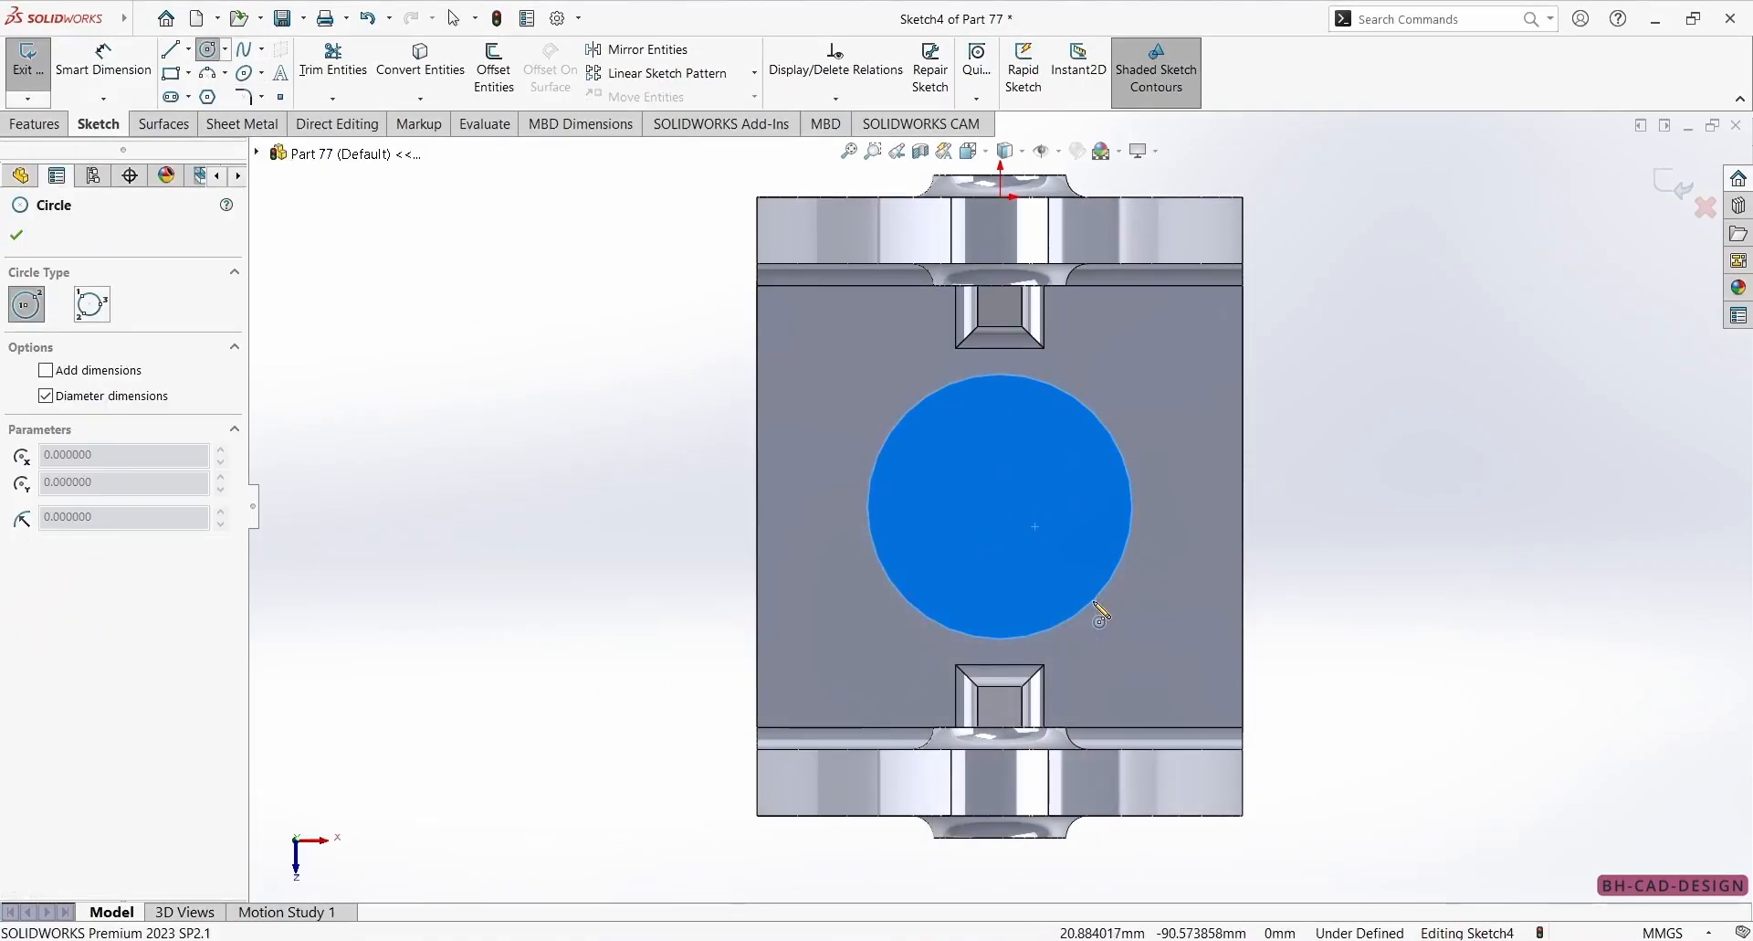
{"action": "left_click", "coordinate": [999, 507]}
{"action": "left_click", "coordinate": [1057, 446]}
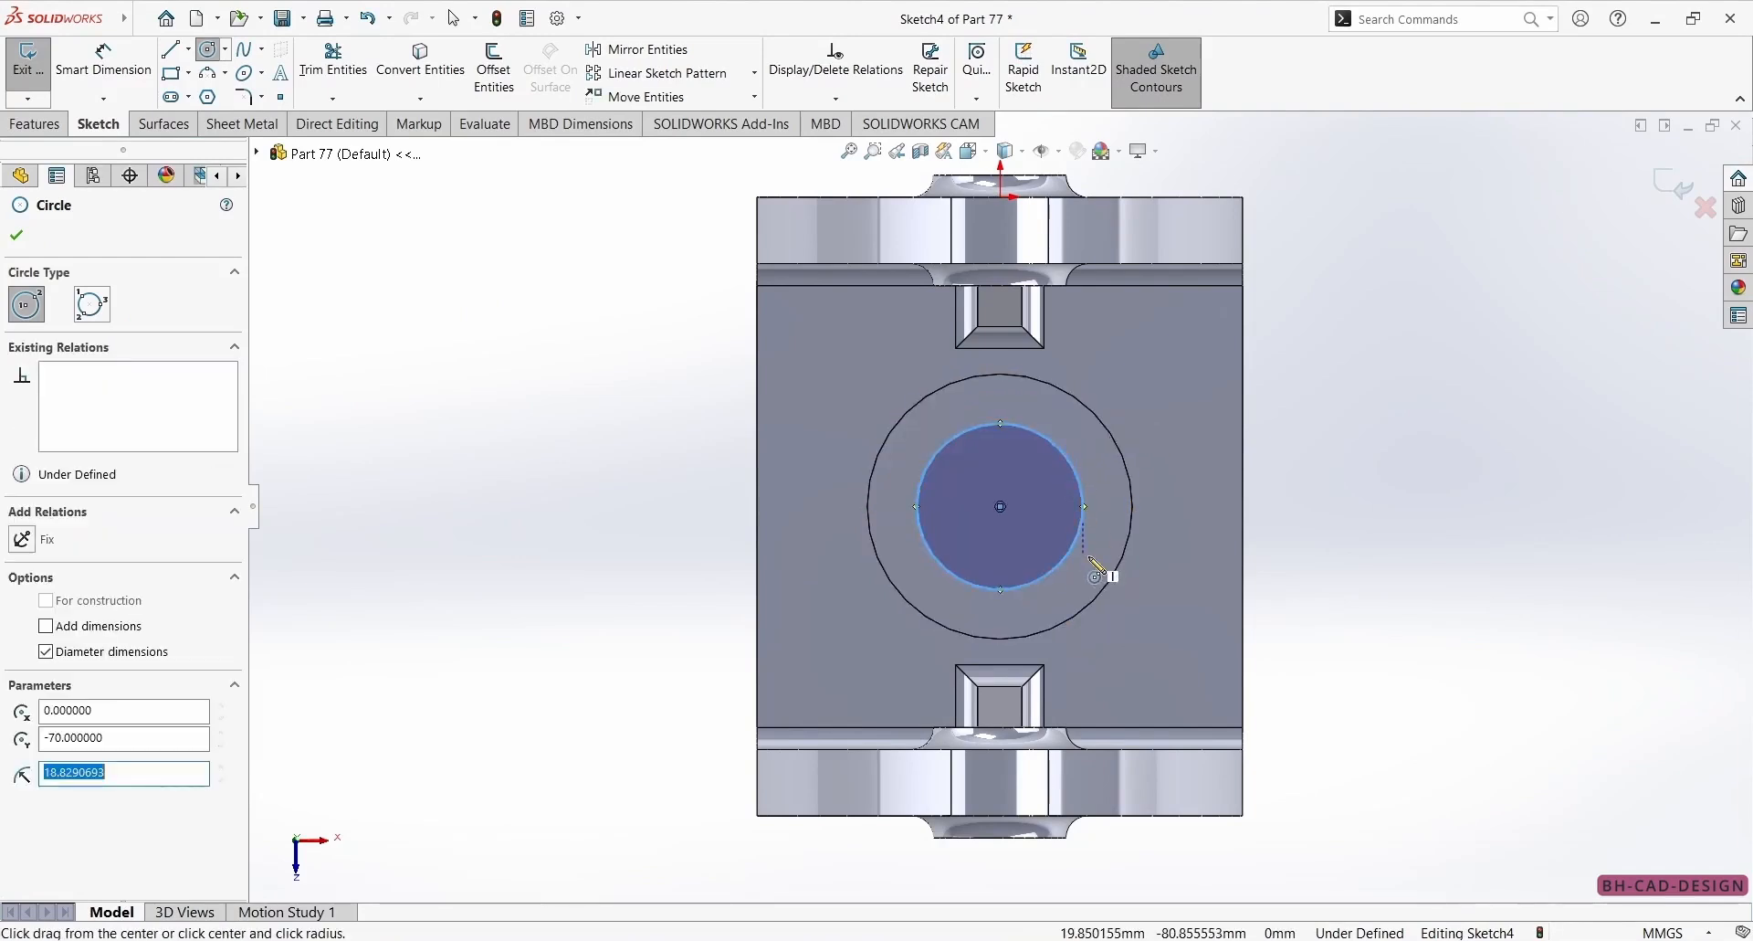
Dimension the inner circle's diameter at 36 mm.
{"action": "right_click_drag", "start_coordinate": [1084, 541], "coordinate": [1094, 487]}
{"action": "left_click", "coordinate": [1081, 494]}
{"action": "left_click", "coordinate": [1429, 413]}
{"action": "type", "text": "36"}
{"action": "key", "text": "Return"}
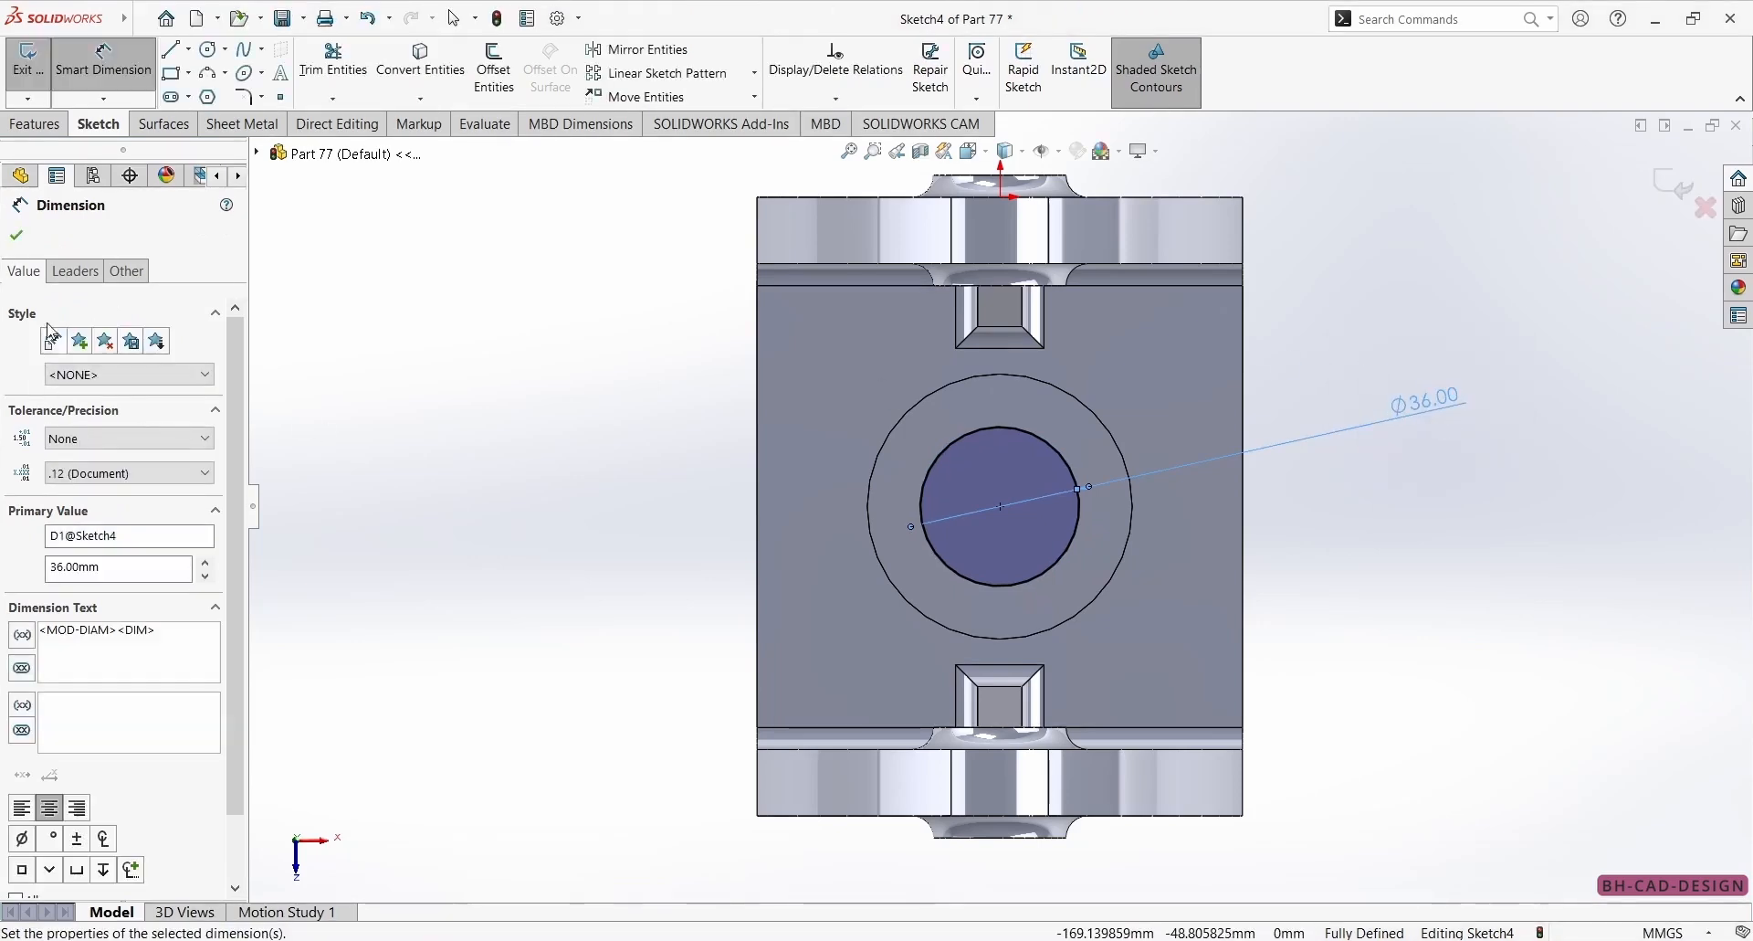
{"action": "left_click", "coordinate": [19, 236]}
Cut the 36 mm circle through the boss and base with the Through All end condition.
{"action": "left_click", "coordinate": [34, 123]}
{"action": "left_click", "coordinate": [315, 69]}
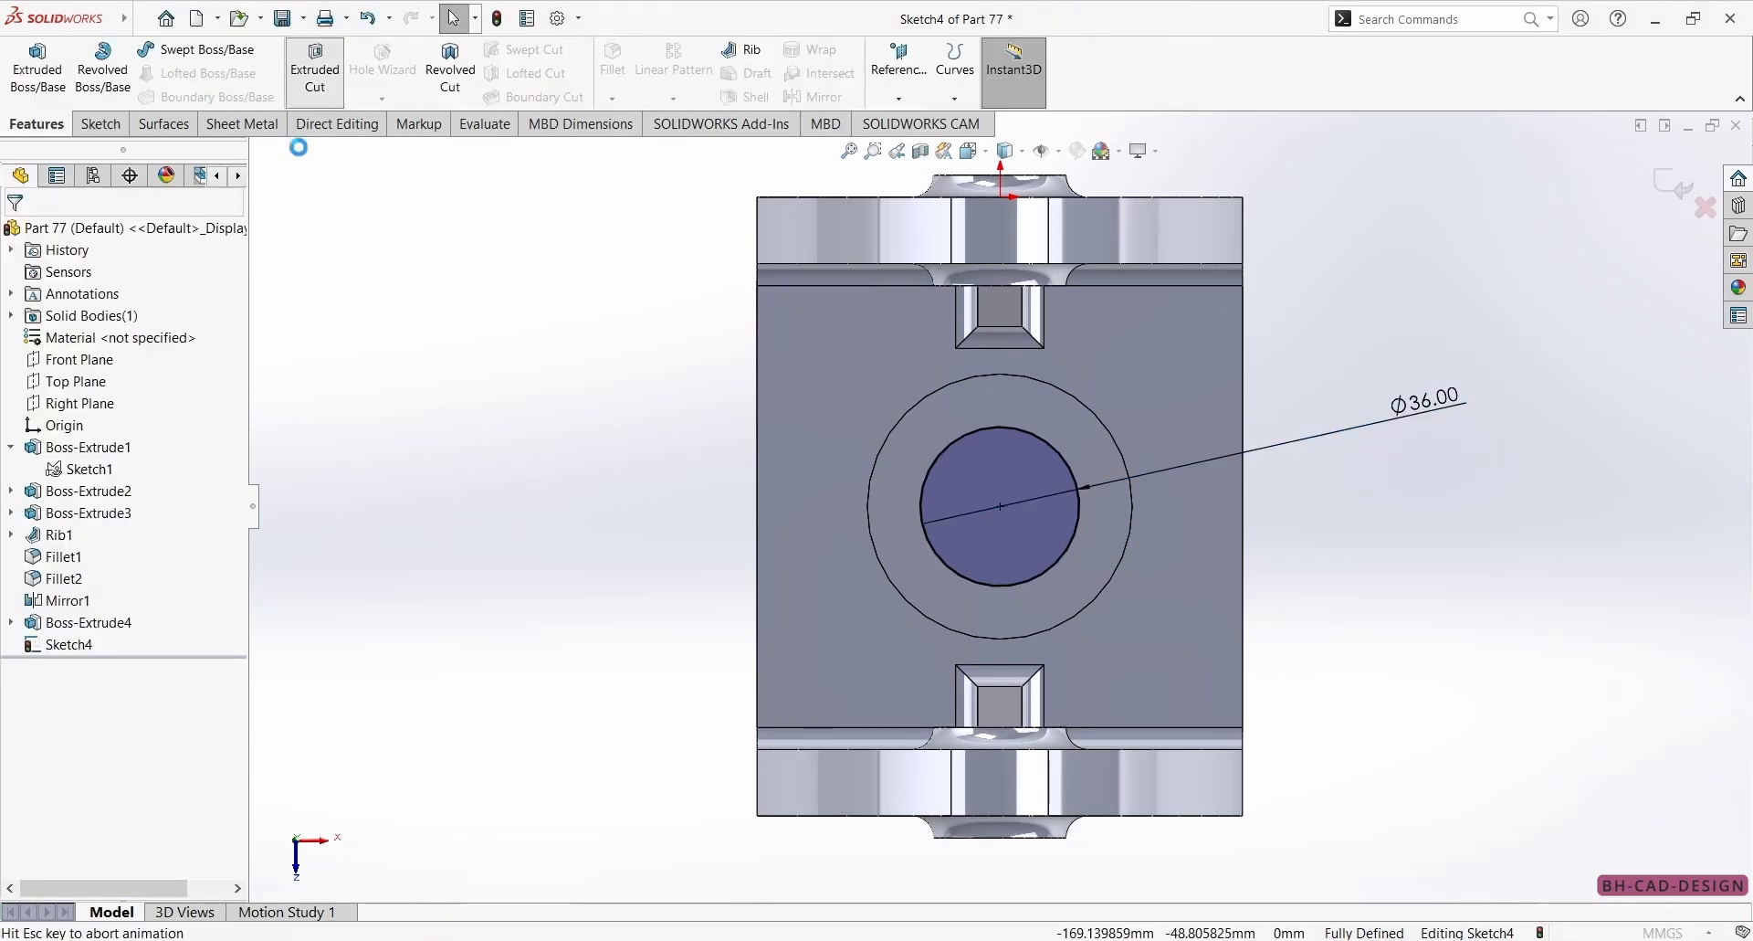
{"action": "left_click", "coordinate": [78, 398]}
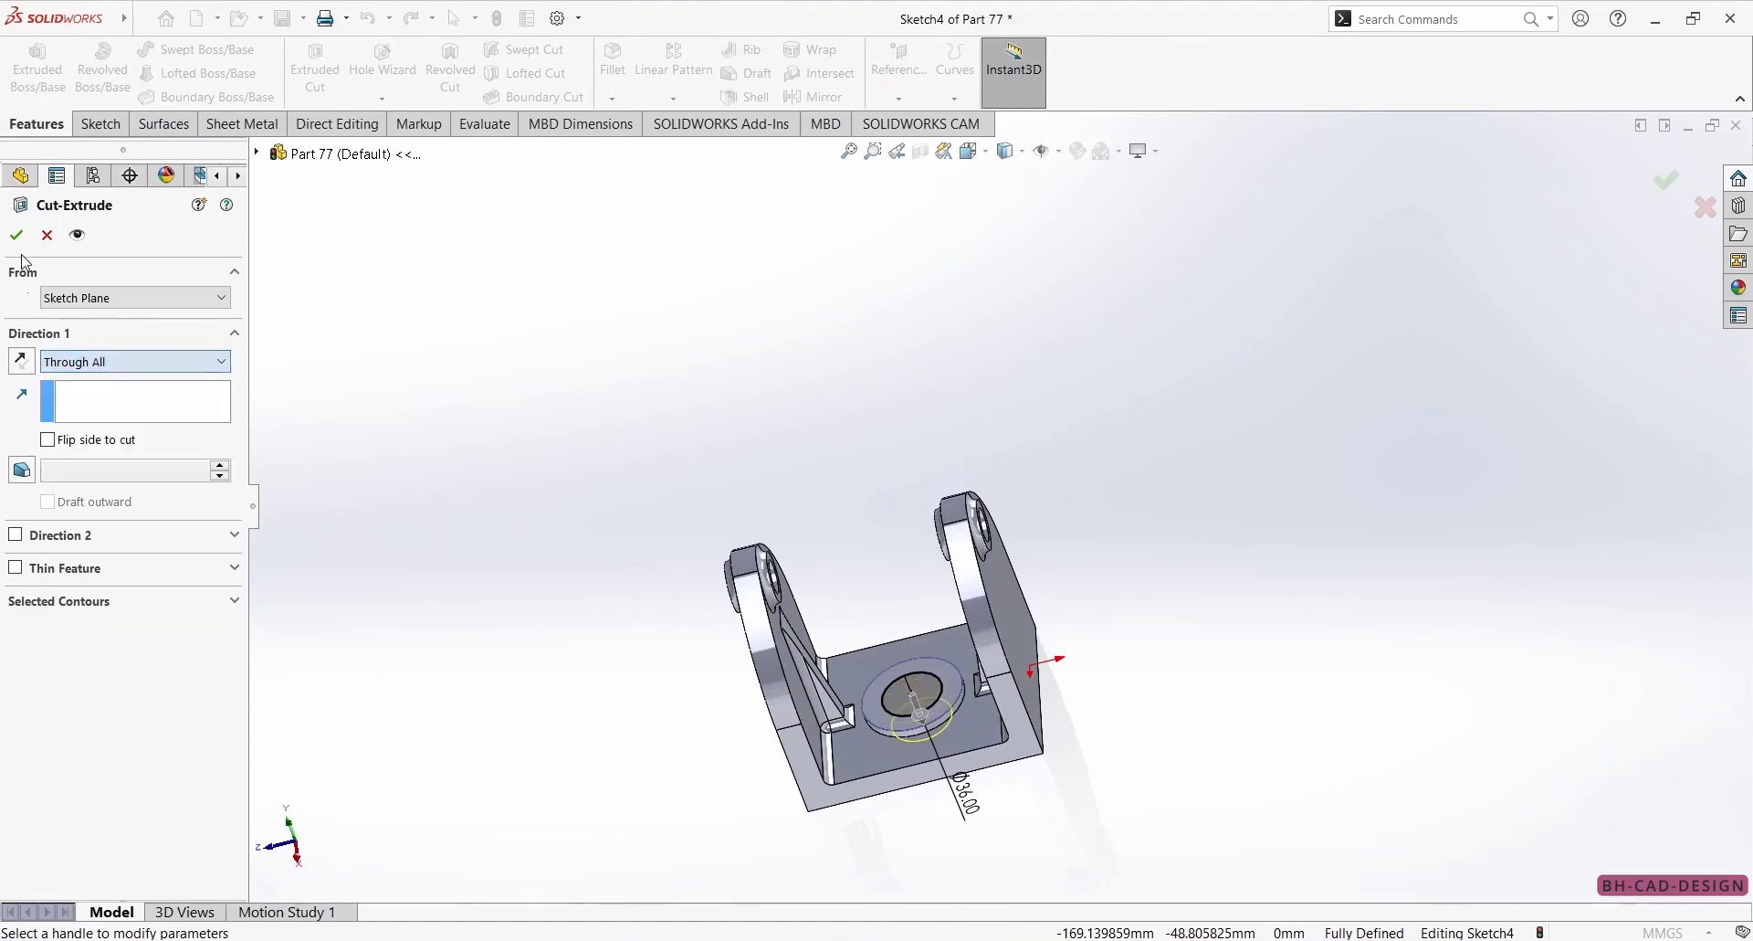
{"action": "left_click", "coordinate": [16, 234]}
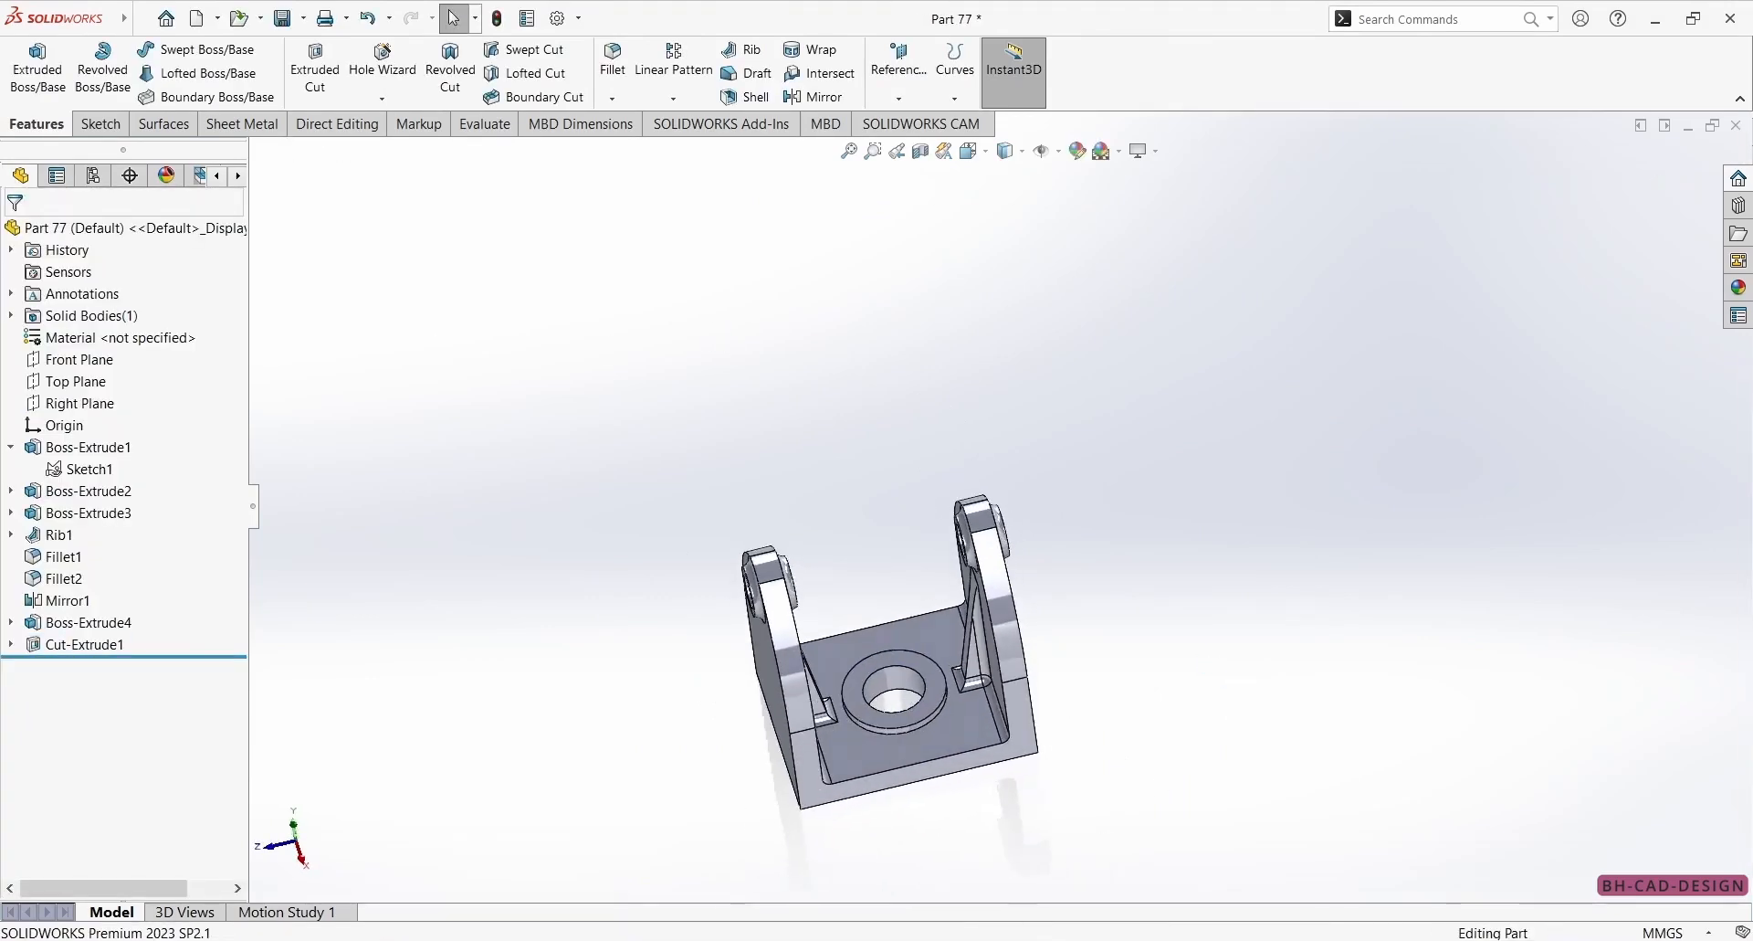
Check the reference drawing and fillet the edge where the round boss meets the base with a 5 mm radius.
{"action": "key", "text": "alt+Tab"}
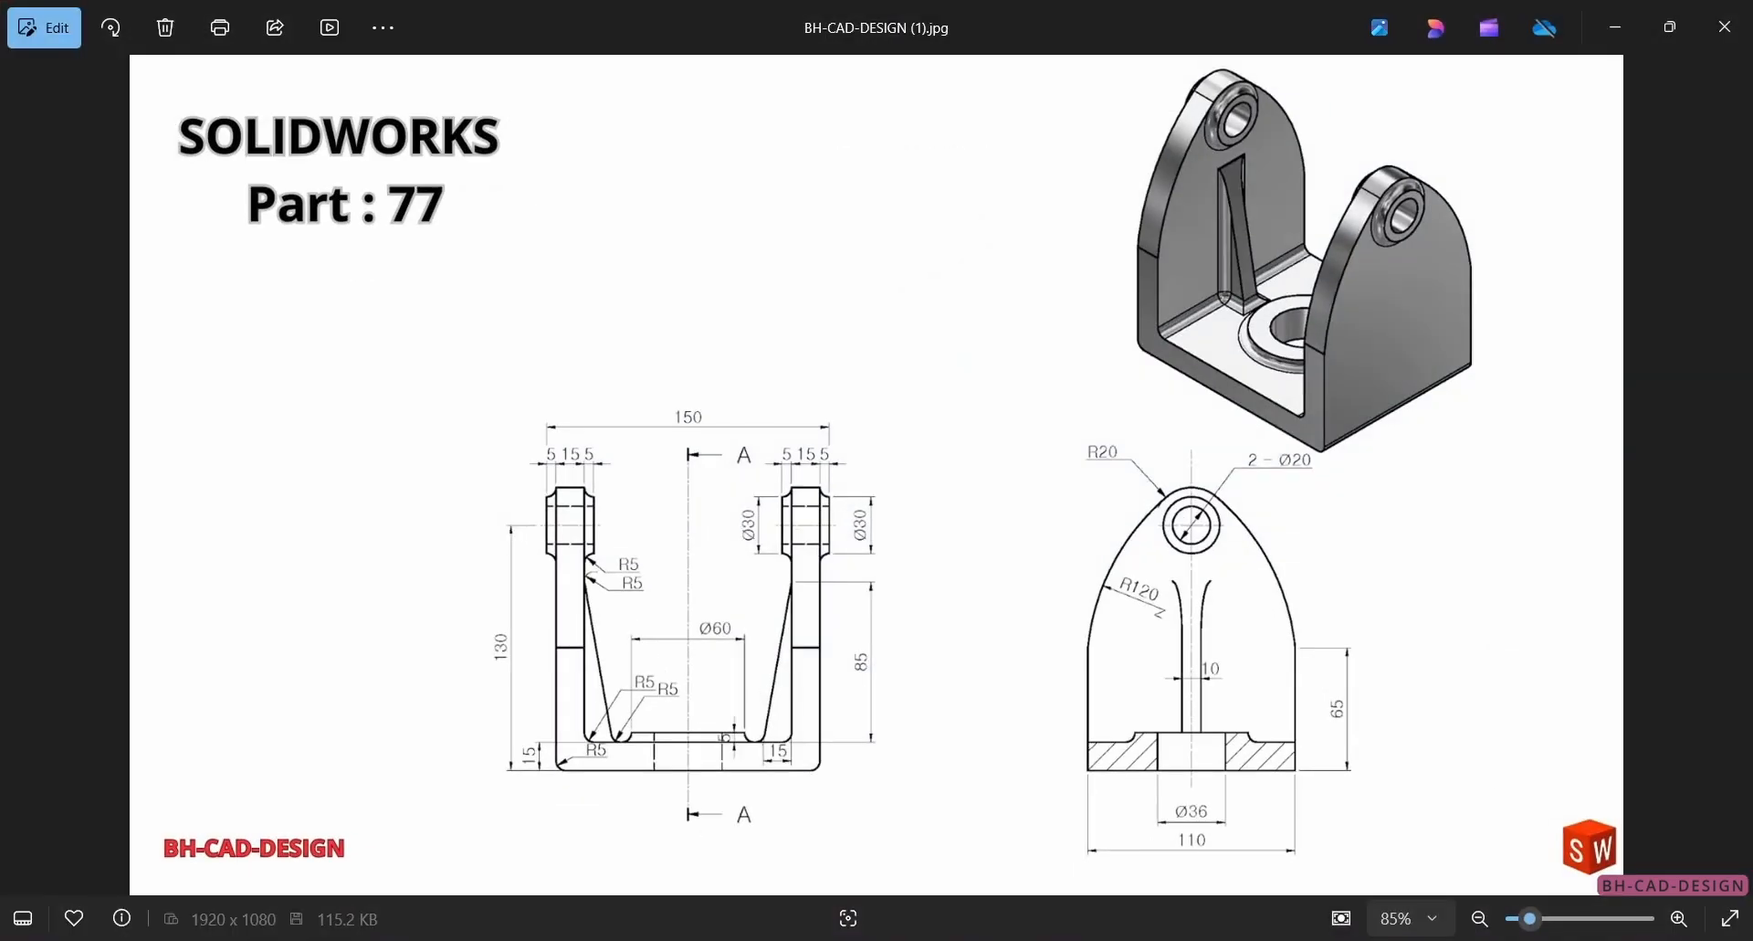
{"action": "key", "text": "alt+Tab"}
{"action": "scroll", "coordinate": [800, 632], "scroll_direction": "down", "scroll_amount": 2}
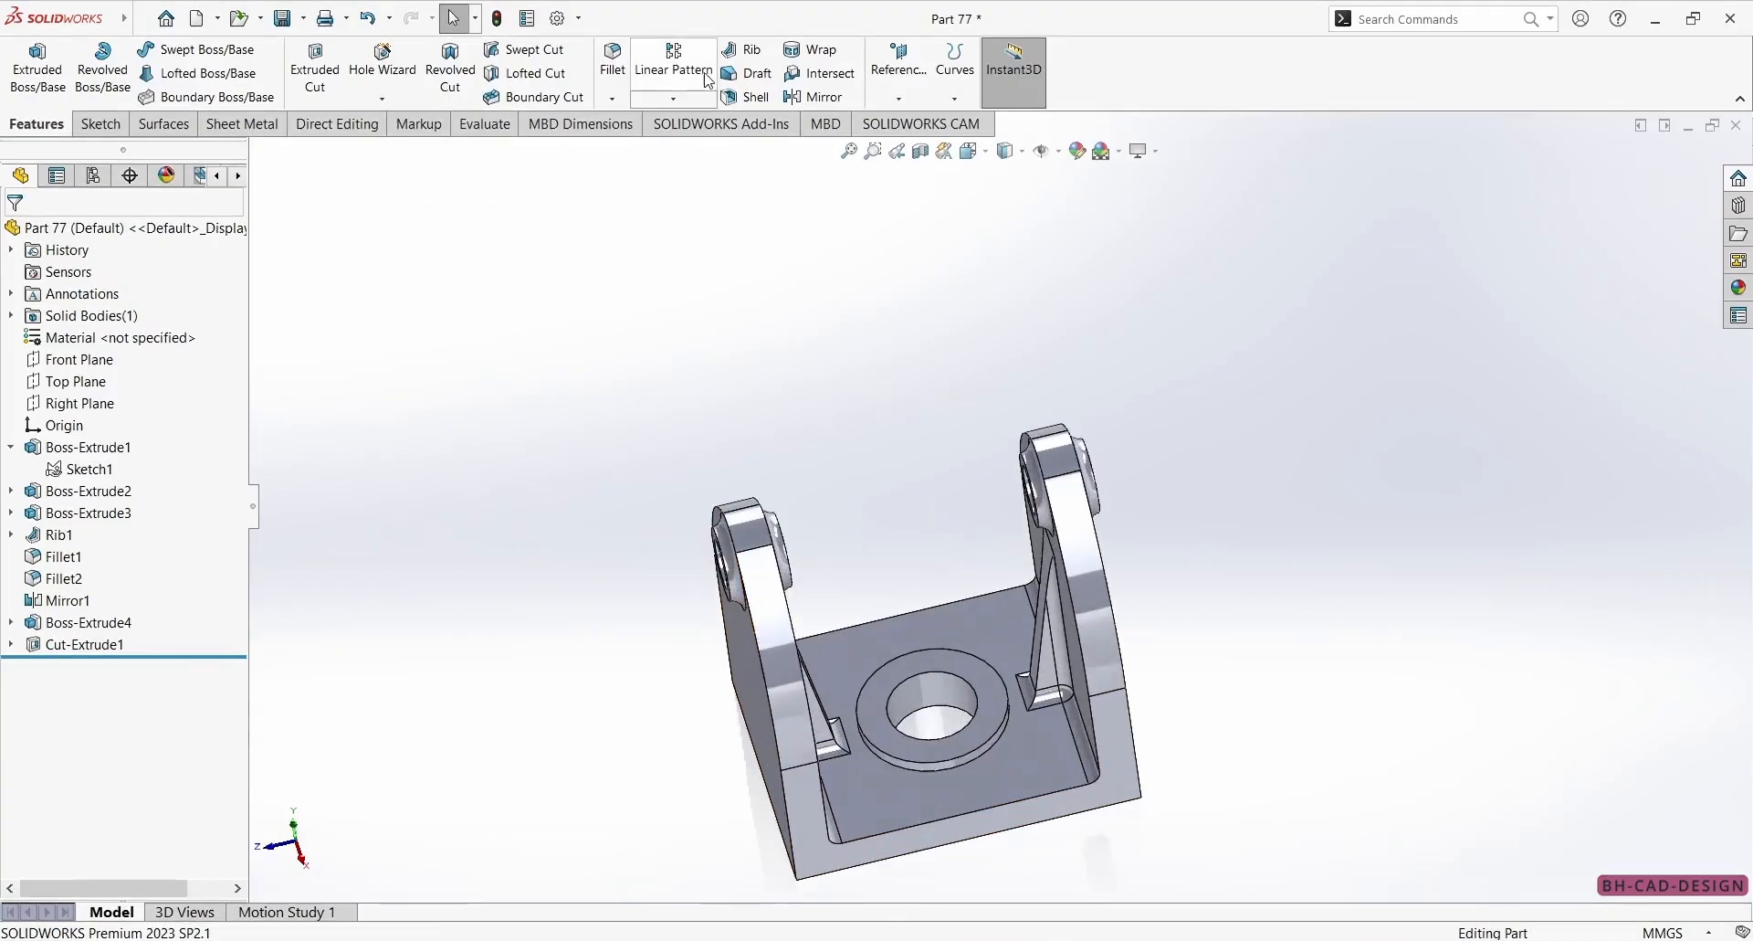
{"action": "left_click", "coordinate": [890, 763]}
{"action": "left_click", "coordinate": [15, 236]}
Examine the boss fillet, ribs and side walls from several angles and compare them with the reference drawing.
{"action": "middle_click_drag", "start_coordinate": [415, 298], "coordinate": [1187, 756]}
{"action": "scroll", "coordinate": [1054, 626], "scroll_direction": "up", "scroll_amount": 2}
{"action": "middle_click_drag", "start_coordinate": [913, 623], "coordinate": [960, 562]}
{"action": "scroll", "coordinate": [953, 581], "scroll_direction": "down", "scroll_amount": 5}
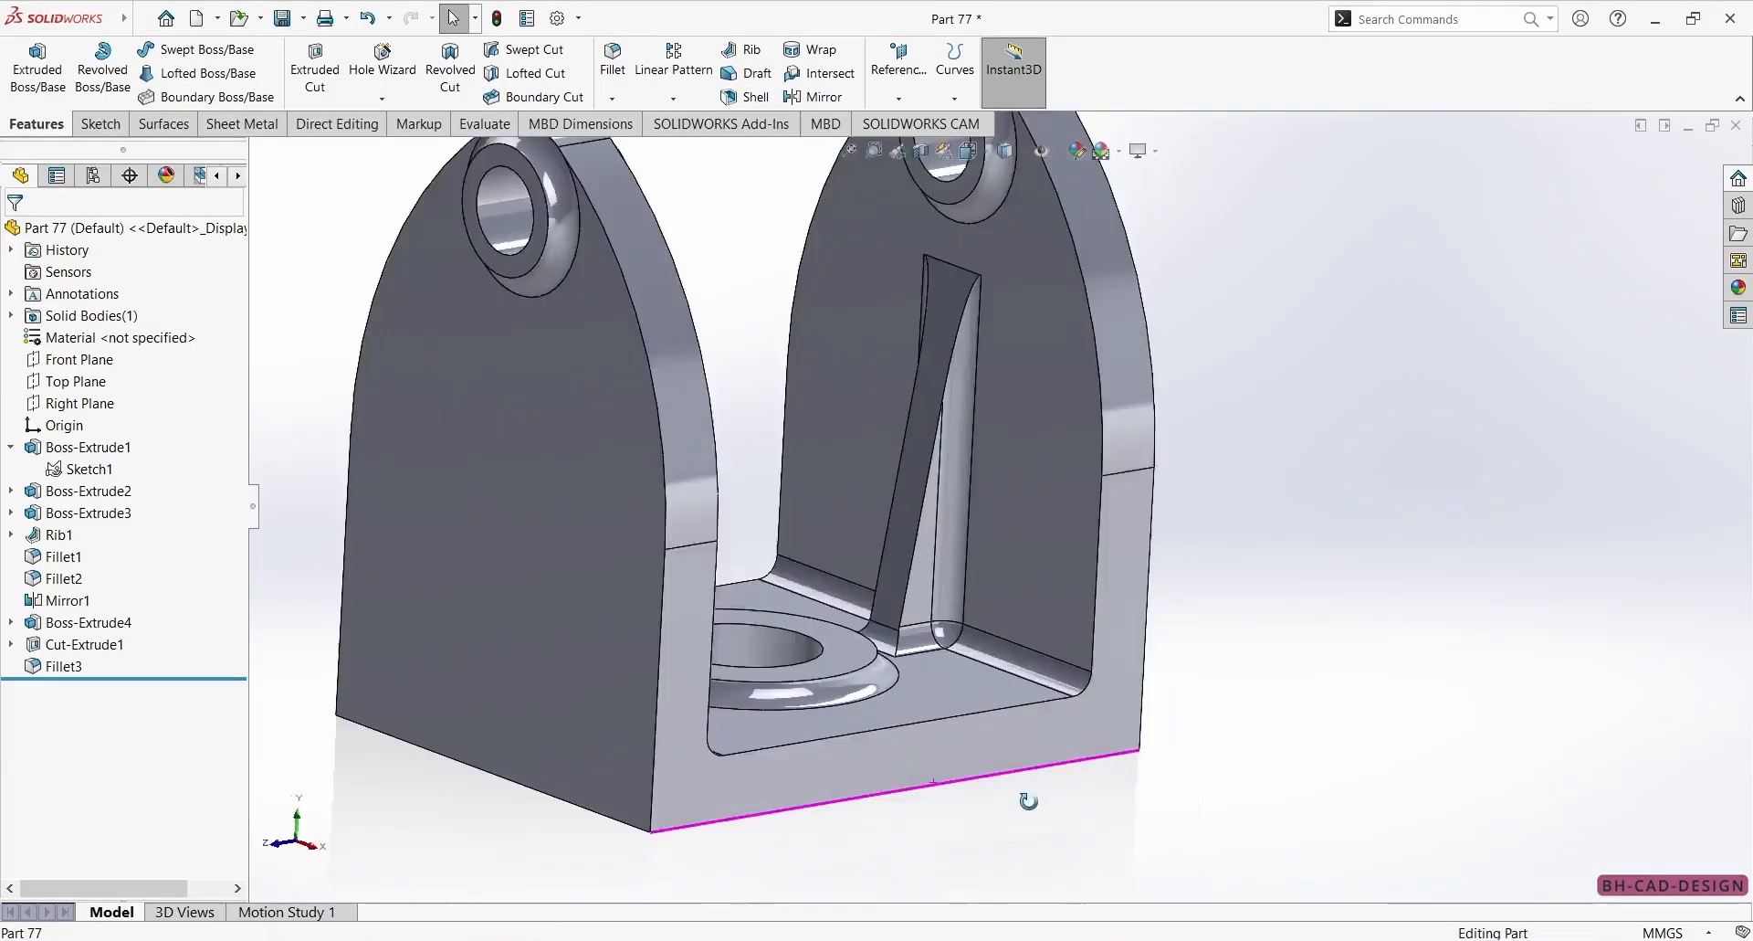
{"action": "middle_click_drag", "start_coordinate": [1026, 803], "coordinate": [959, 811]}
{"action": "scroll", "coordinate": [1004, 447], "scroll_direction": "up", "scroll_amount": 3}
{"action": "middle_click_drag", "start_coordinate": [1005, 447], "coordinate": [1021, 441]}
{"action": "scroll", "coordinate": [1050, 401], "scroll_direction": "down", "scroll_amount": 3}
{"action": "middle_click_drag", "start_coordinate": [1160, 511], "coordinate": [1091, 570]}
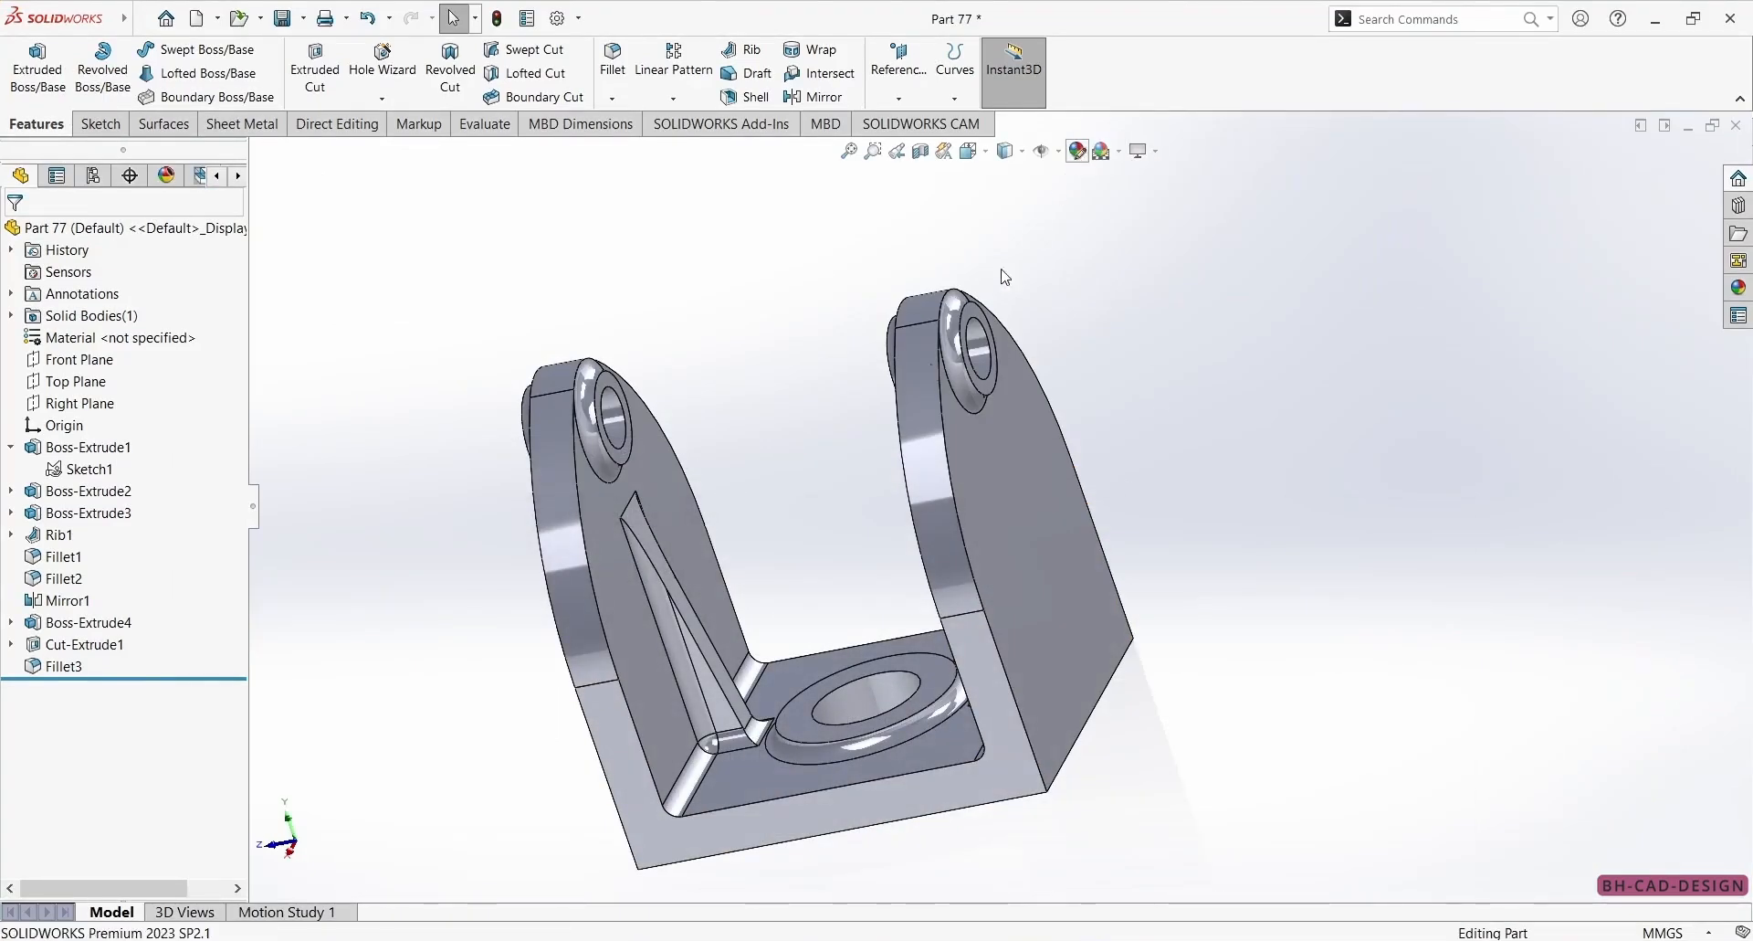
Colour the whole part grey using the standard swatches and switch the scene to a plain white background.
{"action": "left_click", "coordinate": [169, 689]}
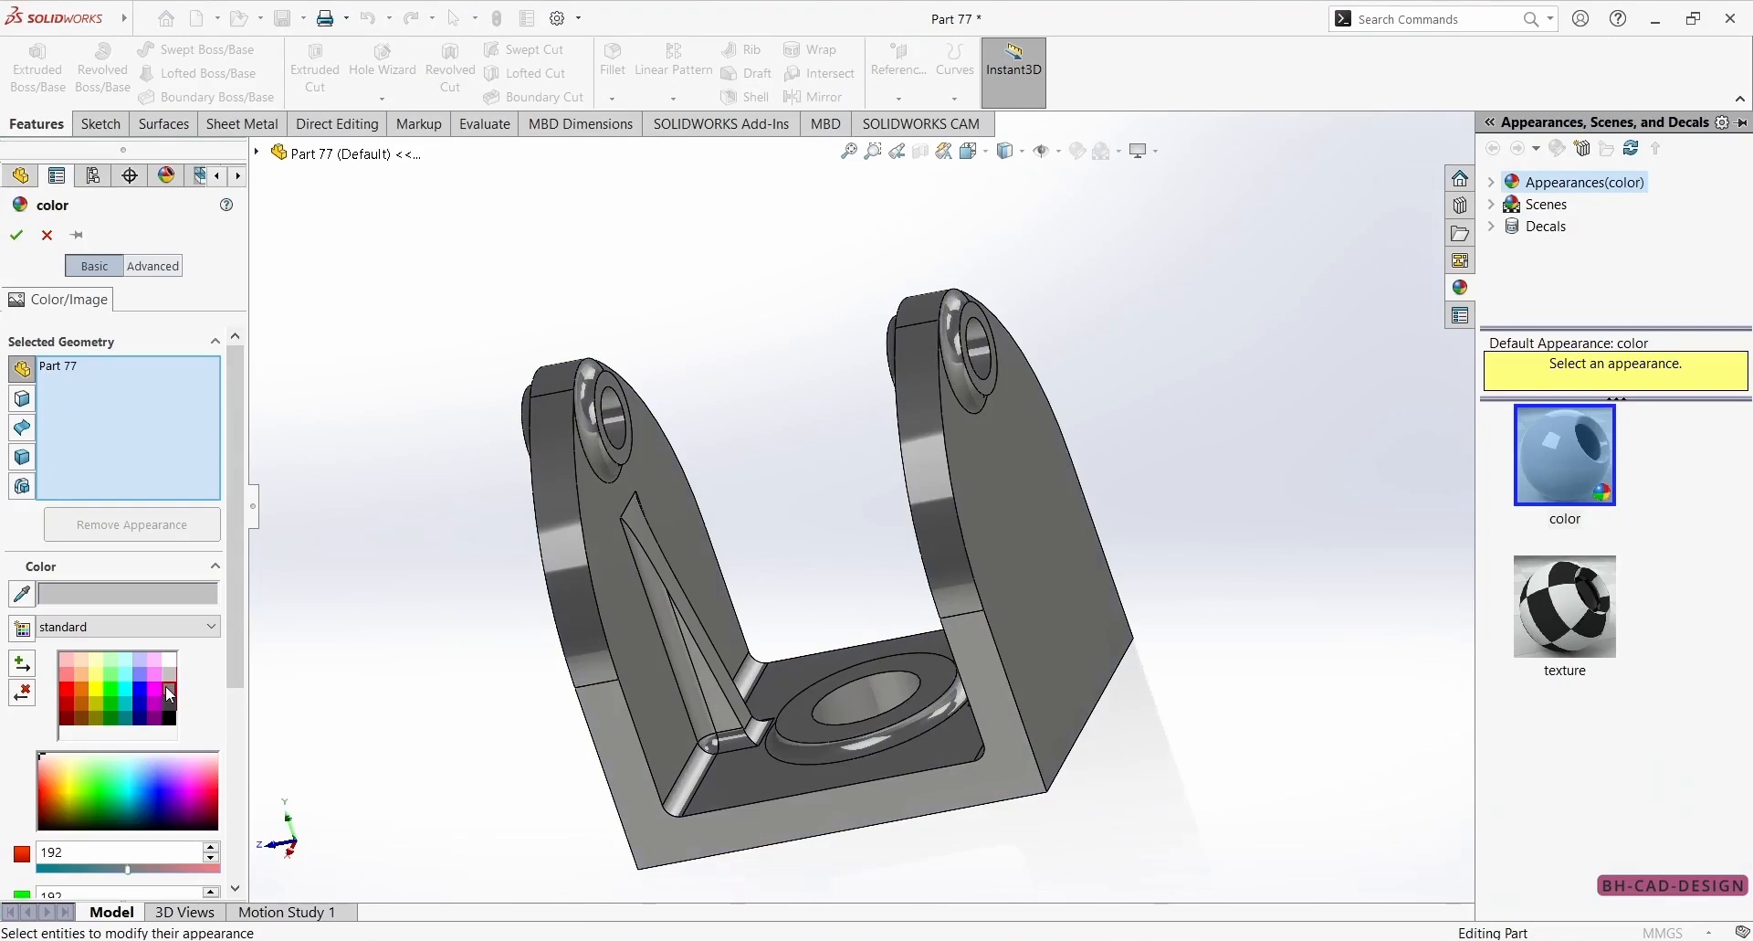
{"action": "left_click", "coordinate": [15, 235]}
{"action": "scroll", "coordinate": [827, 361], "scroll_direction": "up", "scroll_amount": 1}
{"action": "left_click", "coordinate": [1144, 151]}
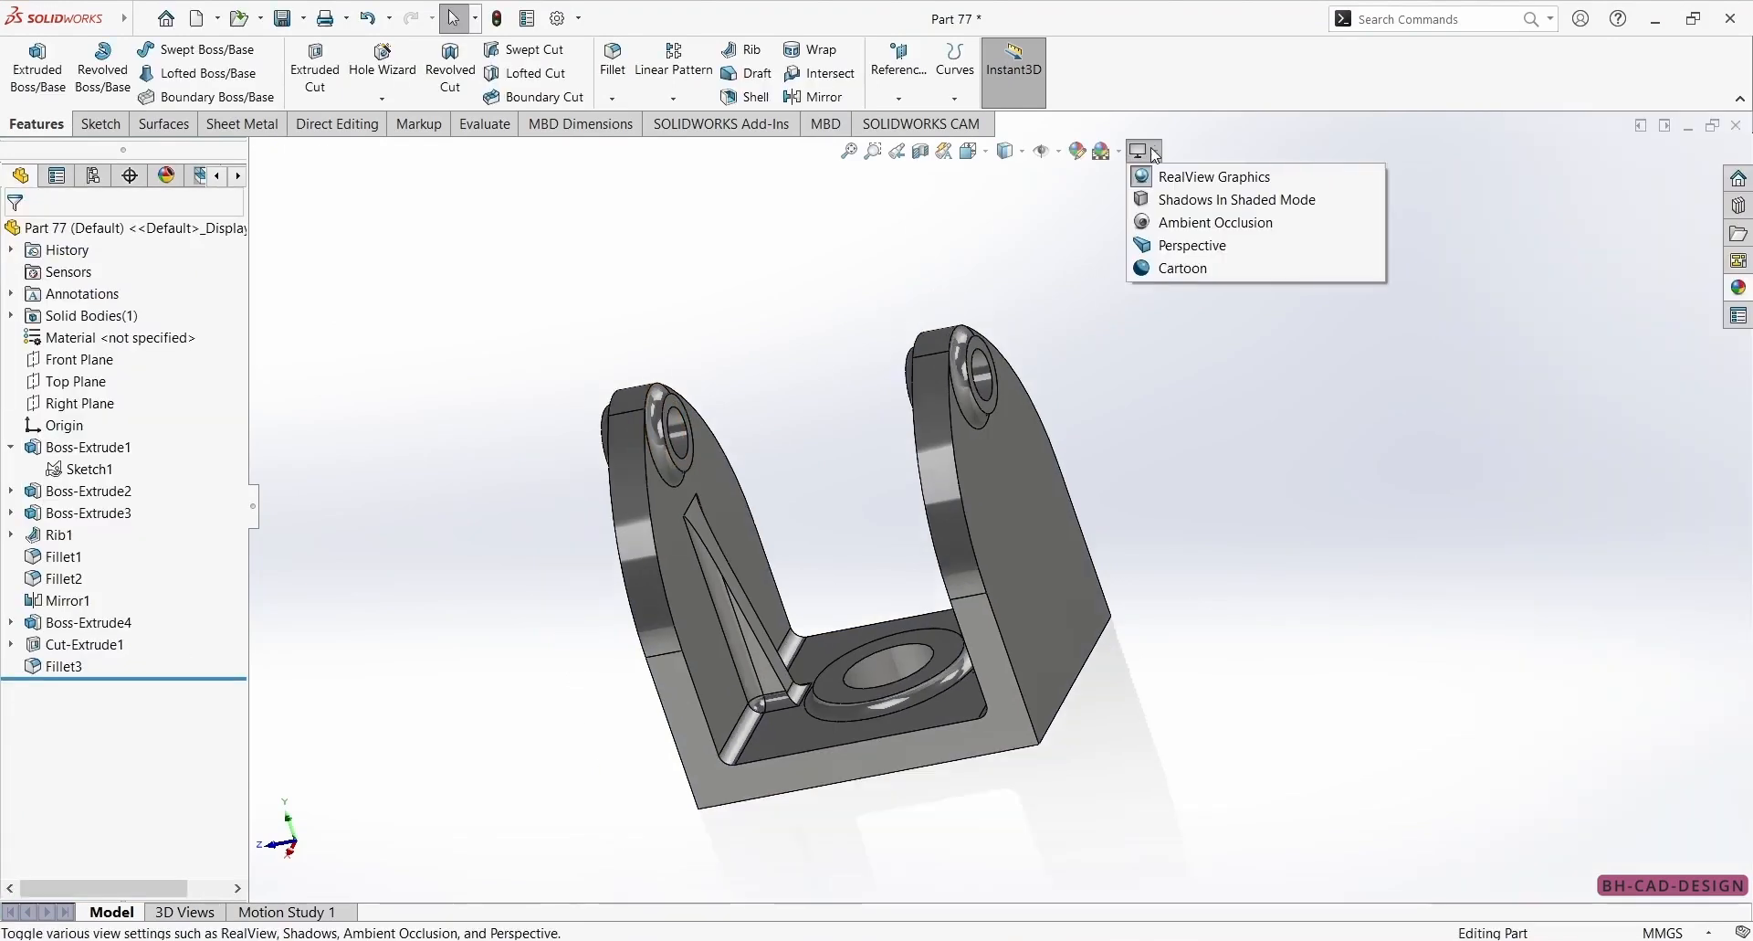
{"action": "left_click", "coordinate": [1119, 153]}
{"action": "left_click", "coordinate": [1135, 201]}
Check the reference drawing and fillet the two 110 mm outer bottom edges of the bracket with a 5 mm radius.
{"action": "middle_click_drag", "start_coordinate": [1082, 393], "coordinate": [1044, 528]}
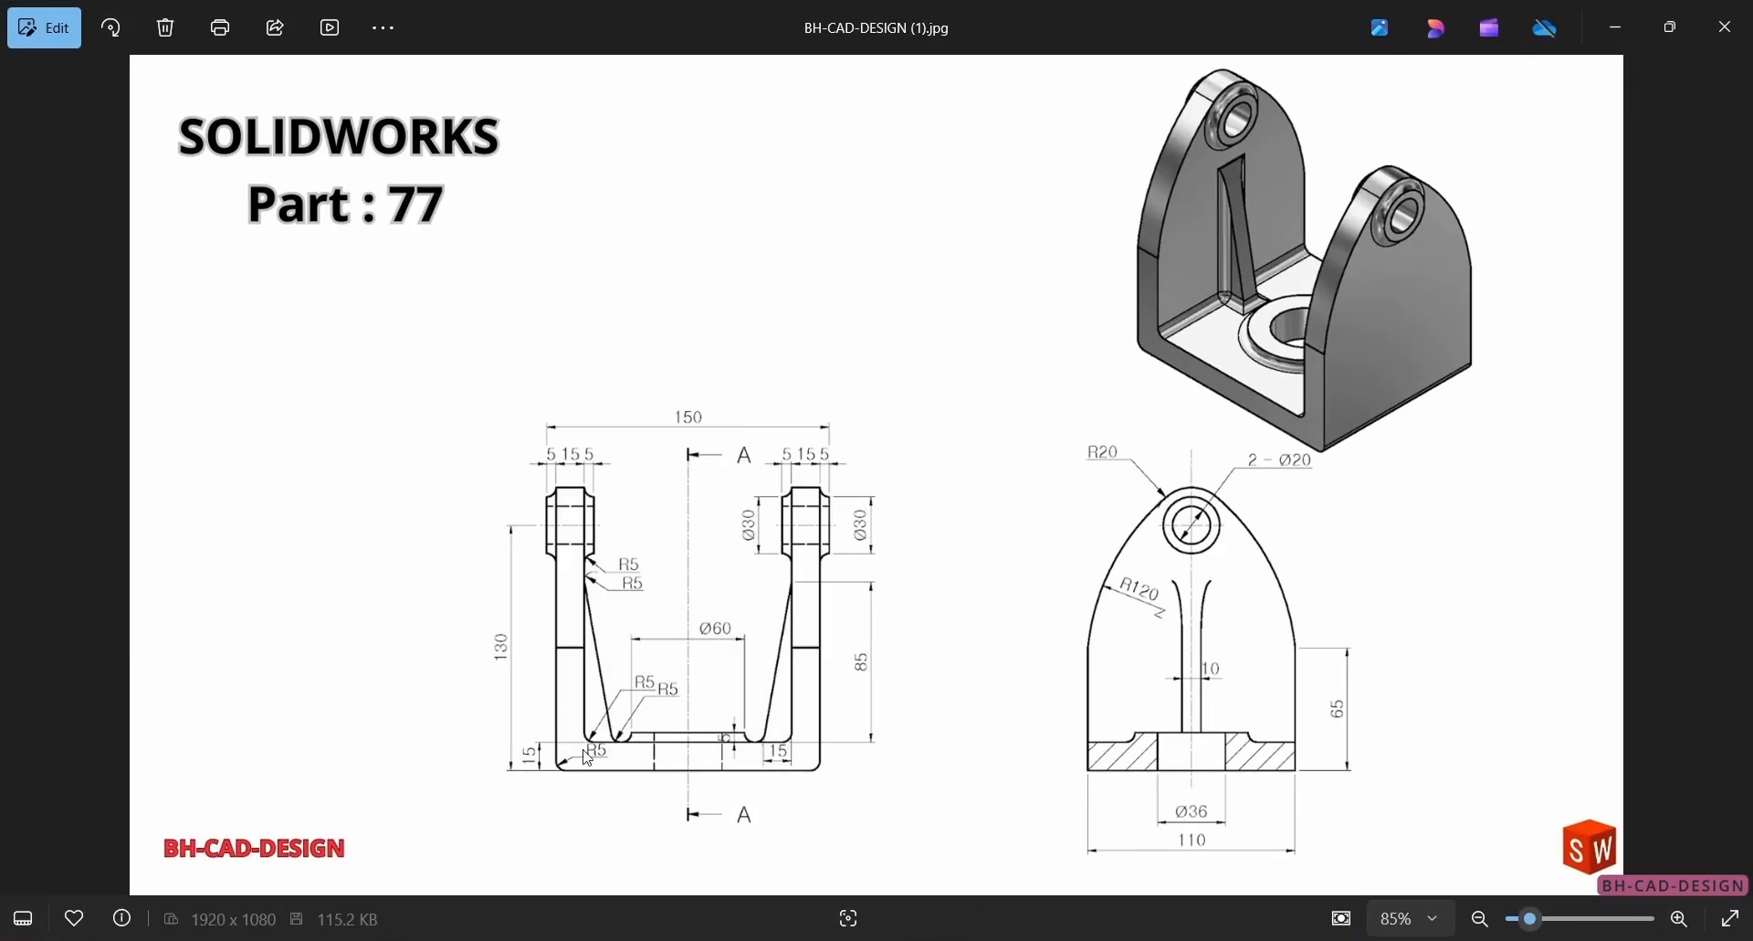
{"action": "scroll", "coordinate": [588, 758], "scroll_direction": "up", "scroll_amount": 2}
{"action": "scroll", "coordinate": [526, 767], "scroll_direction": "down", "scroll_amount": 2}
{"action": "left_click", "coordinate": [872, 939]}
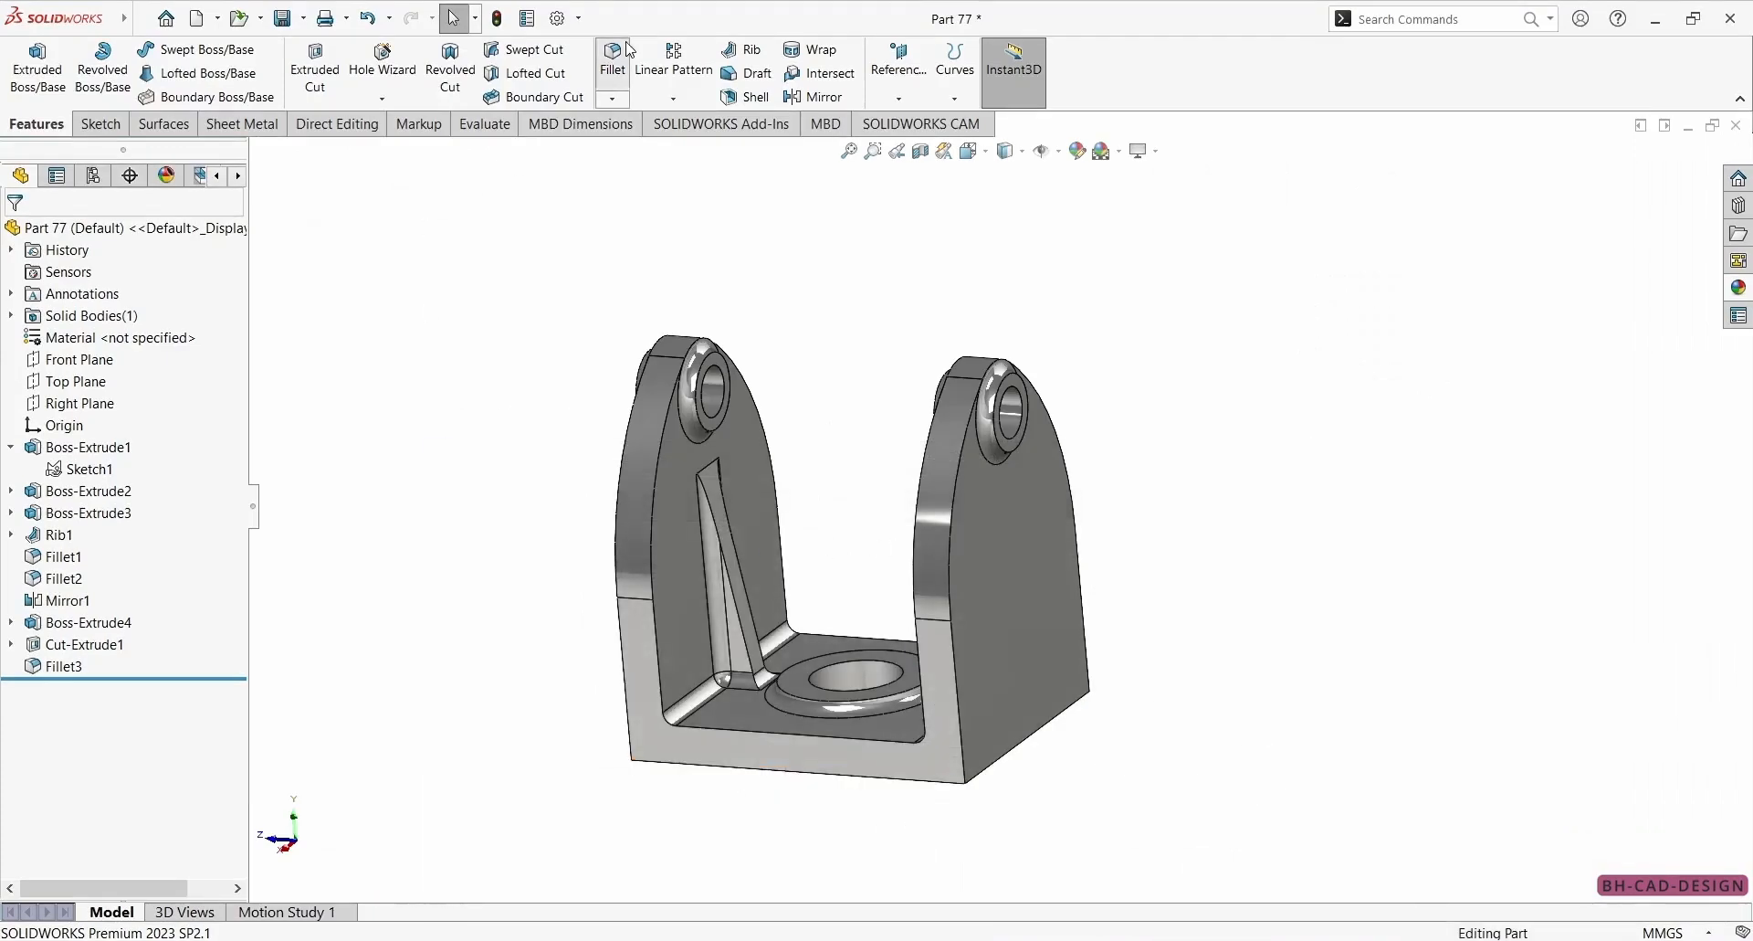
{"action": "left_click", "coordinate": [630, 51]}
{"action": "middle_click_drag", "start_coordinate": [822, 548], "coordinate": [1050, 686]}
{"action": "left_click", "coordinate": [957, 623]}
{"action": "scroll", "coordinate": [764, 726], "scroll_direction": "down", "scroll_amount": 3}
{"action": "middle_click_drag", "start_coordinate": [805, 723], "coordinate": [814, 626]}
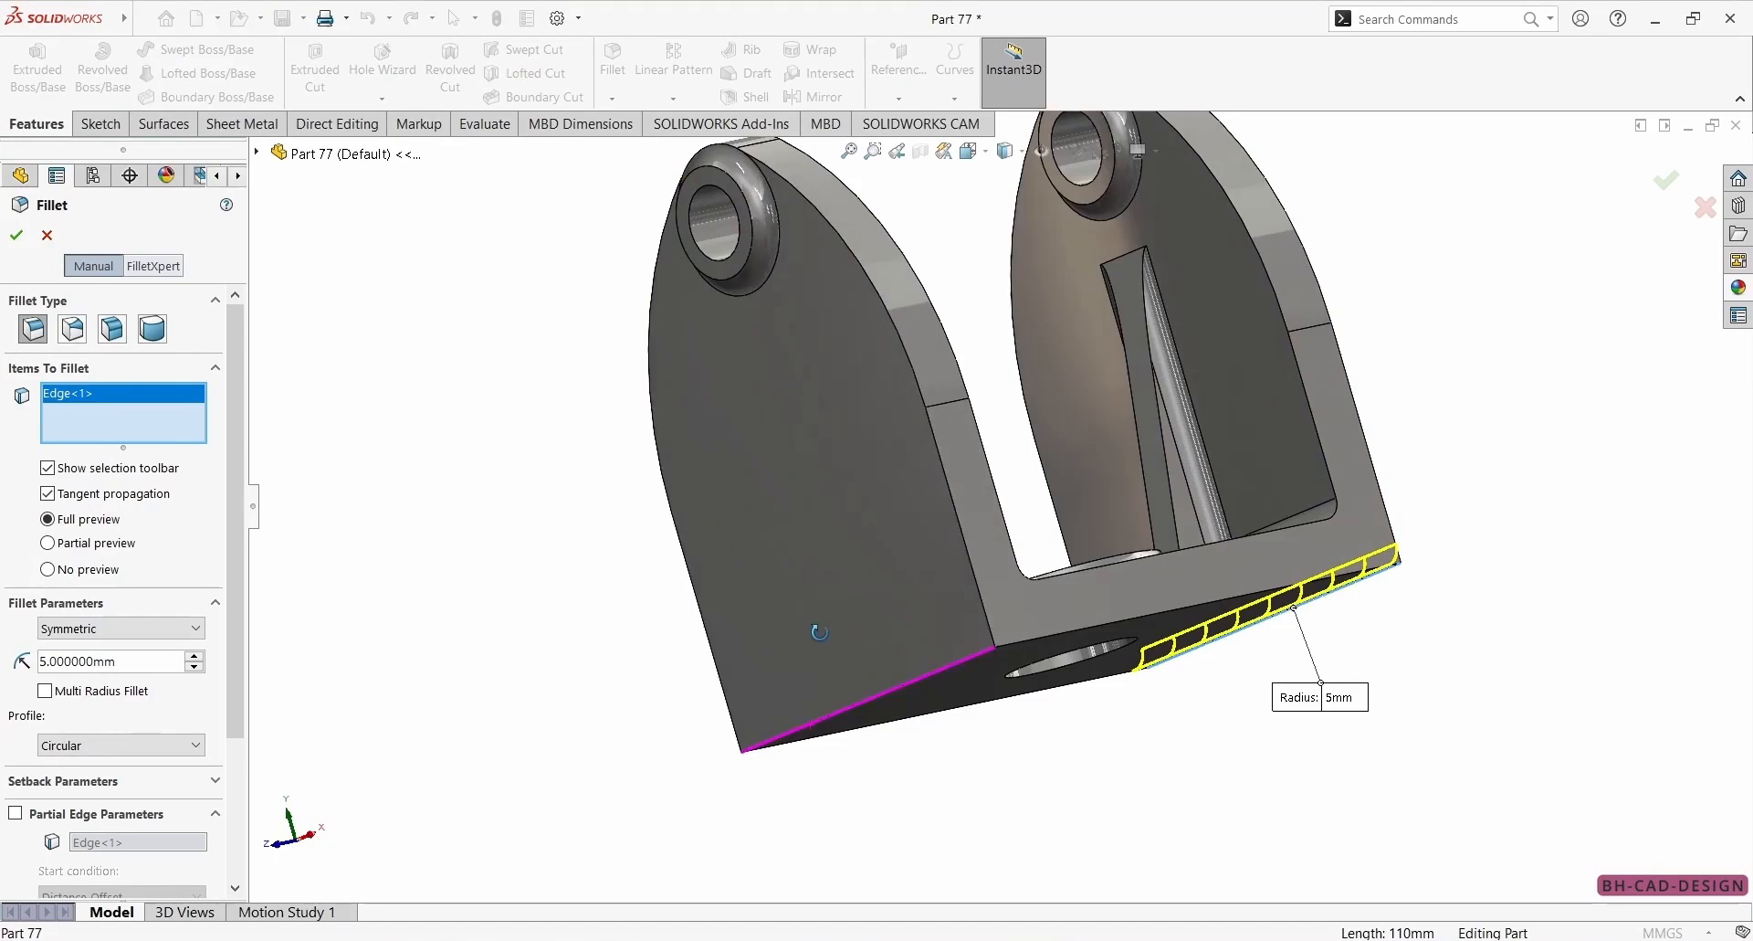
{"action": "left_click", "coordinate": [850, 705]}
{"action": "middle_click_drag", "start_coordinate": [850, 705], "coordinate": [585, 585]}
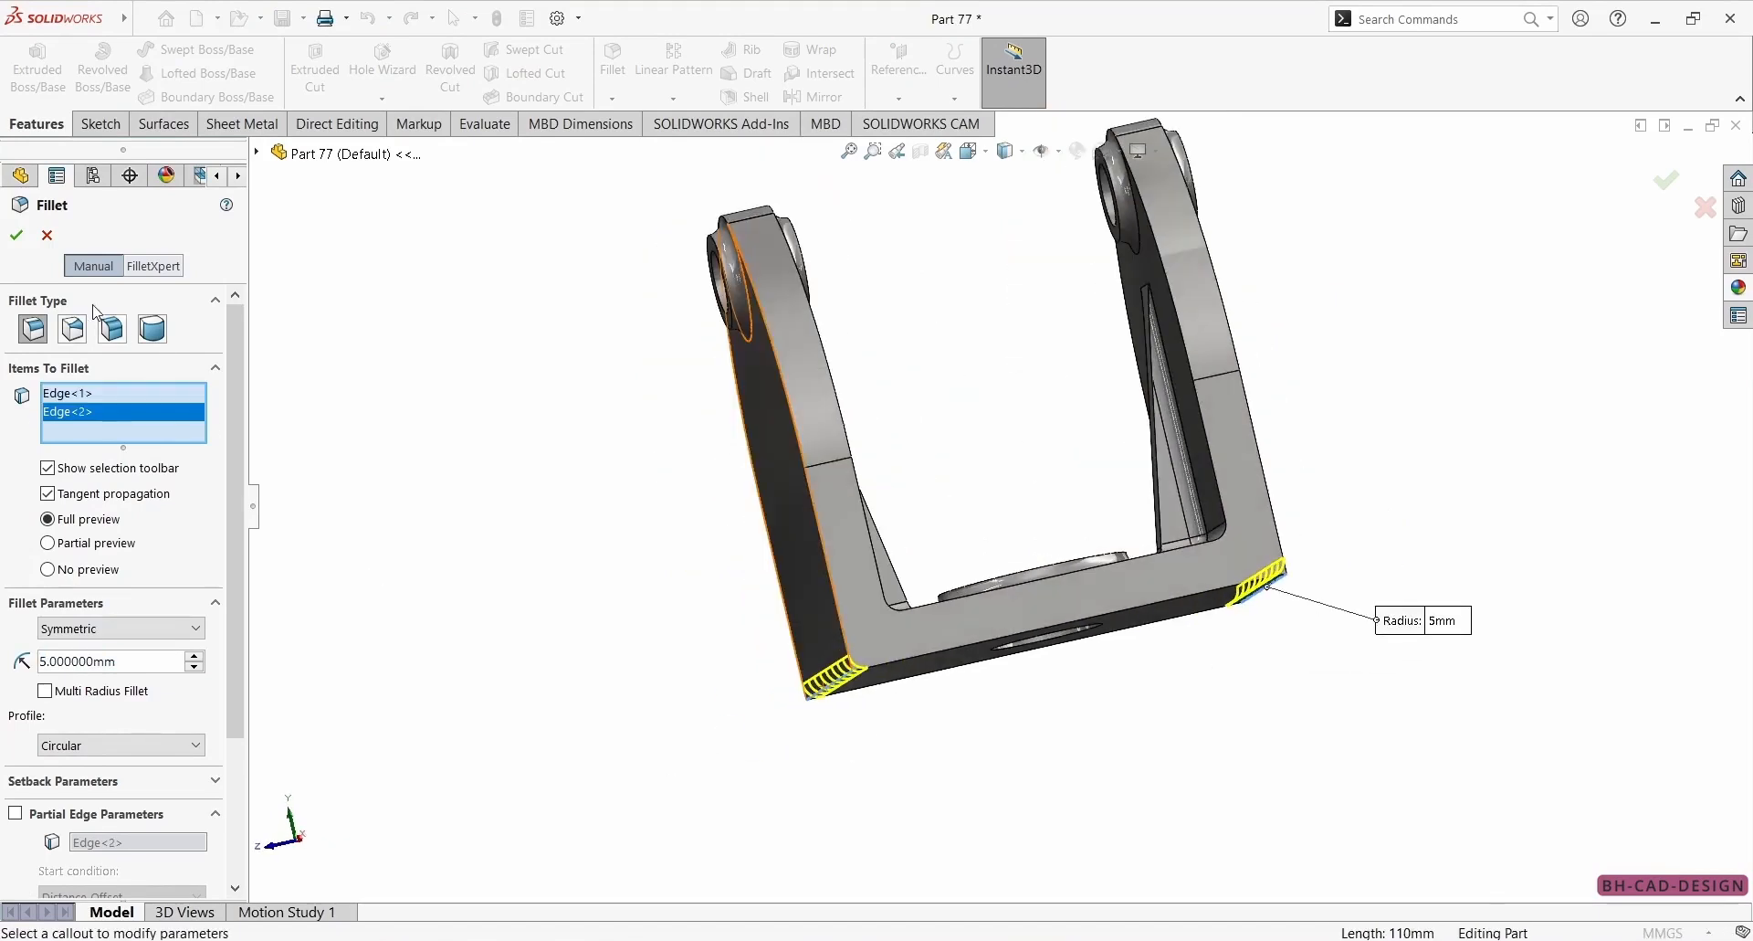
{"action": "left_click", "coordinate": [17, 237]}
Inspect the bracket's outer walls, rounded bottom edges and interior from several angles.
{"action": "middle_click_drag", "start_coordinate": [654, 482], "coordinate": [1107, 388]}
{"action": "scroll", "coordinate": [1107, 388], "scroll_direction": "down", "scroll_amount": 3}
{"action": "middle_click_drag", "start_coordinate": [1014, 540], "coordinate": [1181, 639]}
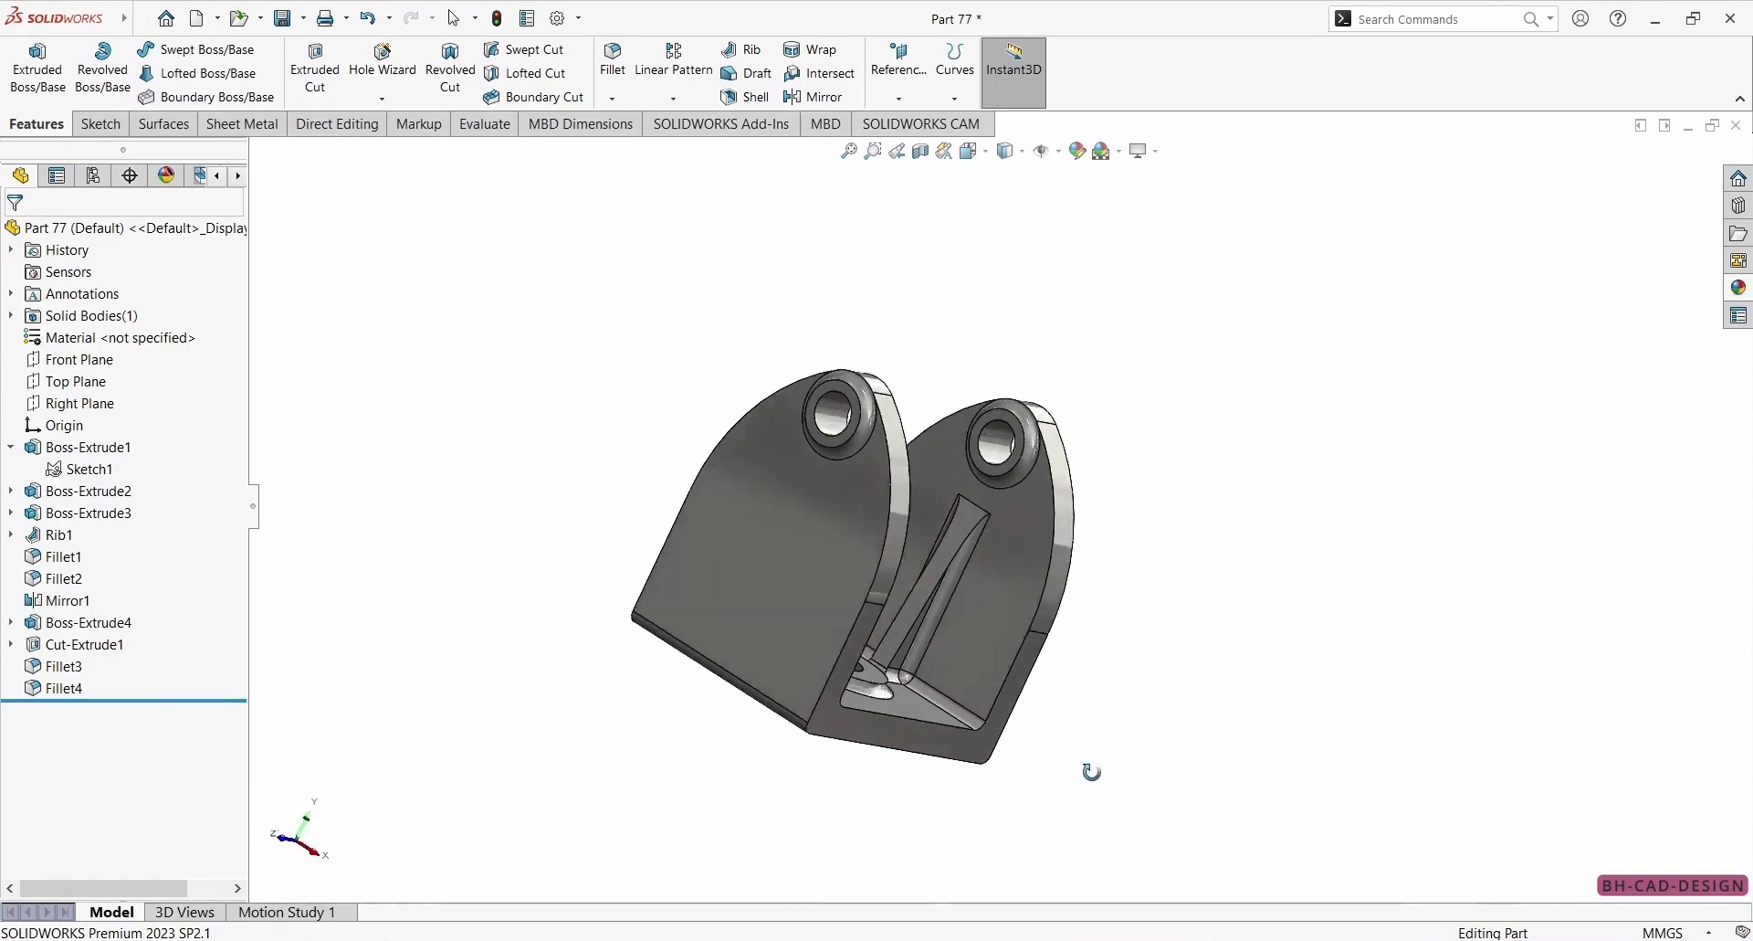
{"action": "scroll", "coordinate": [989, 778], "scroll_direction": "up", "scroll_amount": 2}
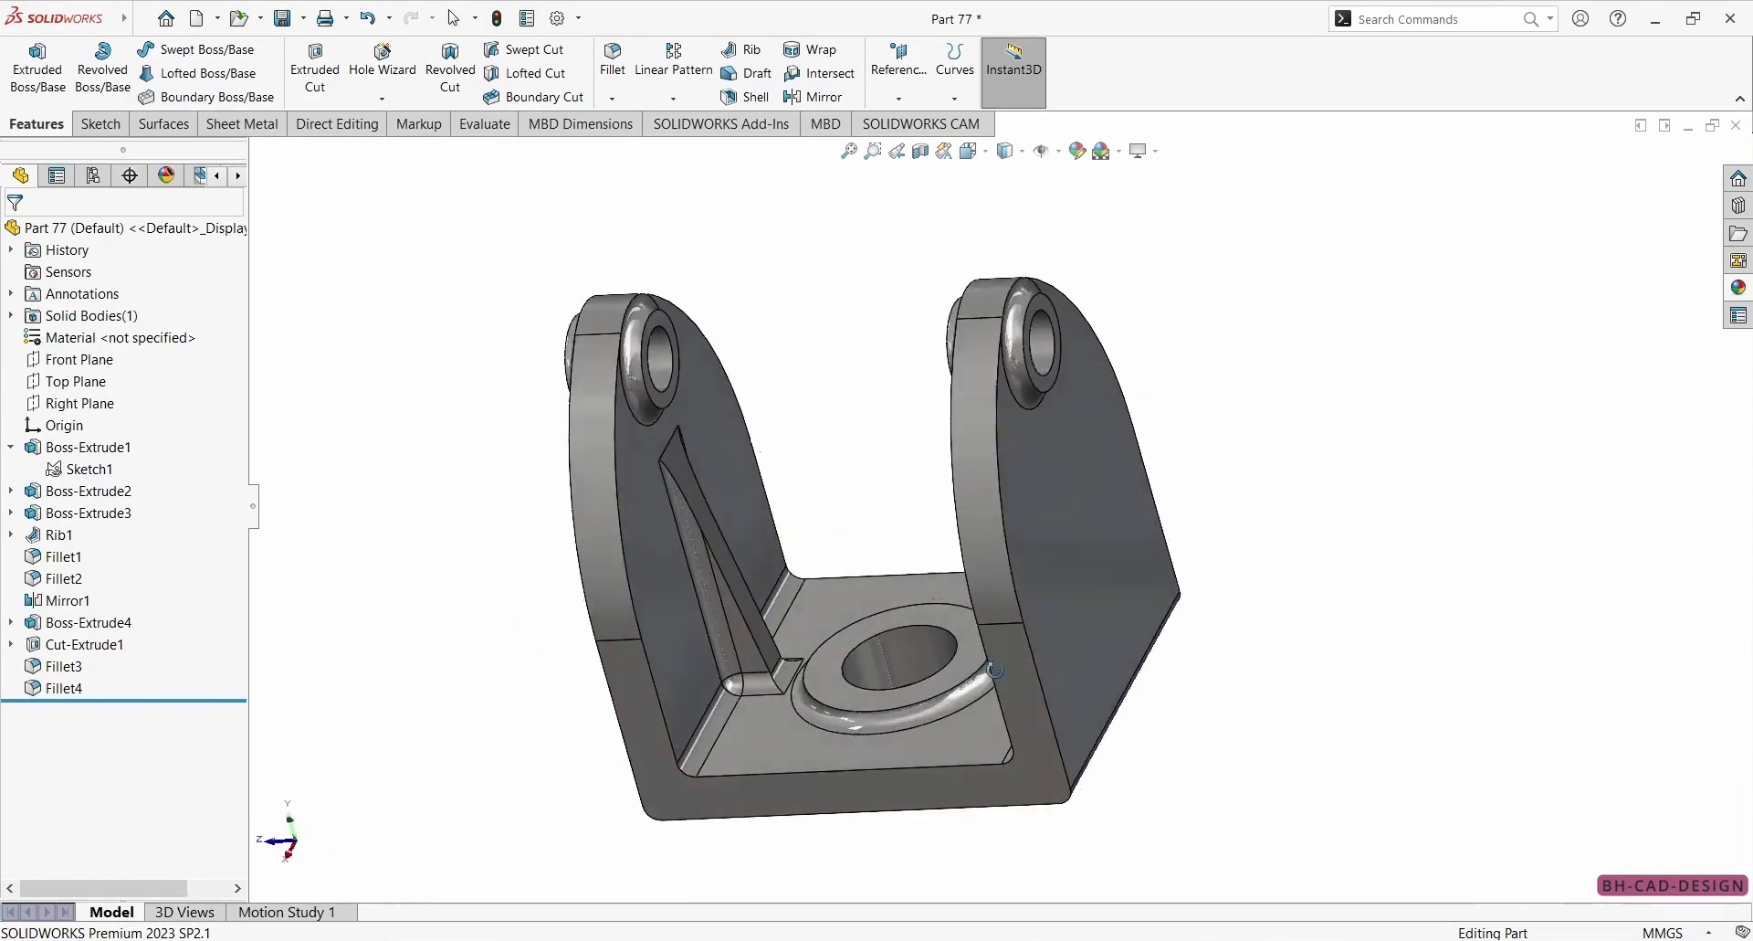